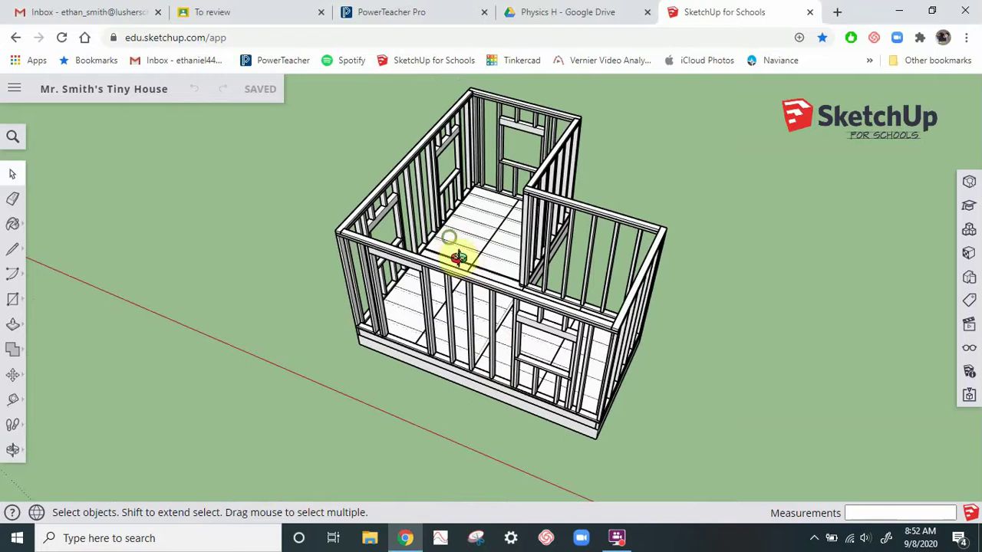
Step: Examine the tiny house's wall framing from several sides, including the short end wall's top plate
middle_drag(456, 254, 493, 269)
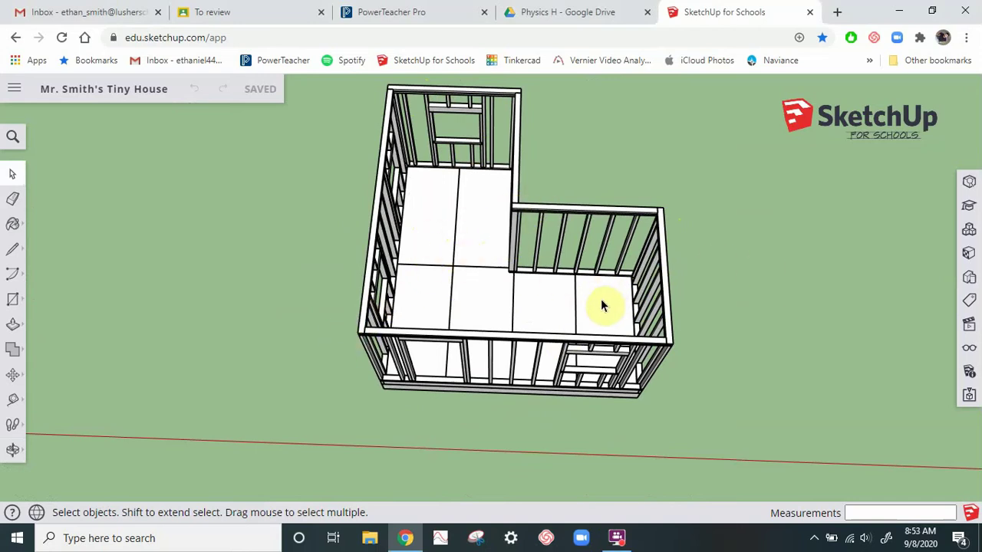
middle_drag(603, 307, 463, 368)
scroll(499, 291, up, 4)
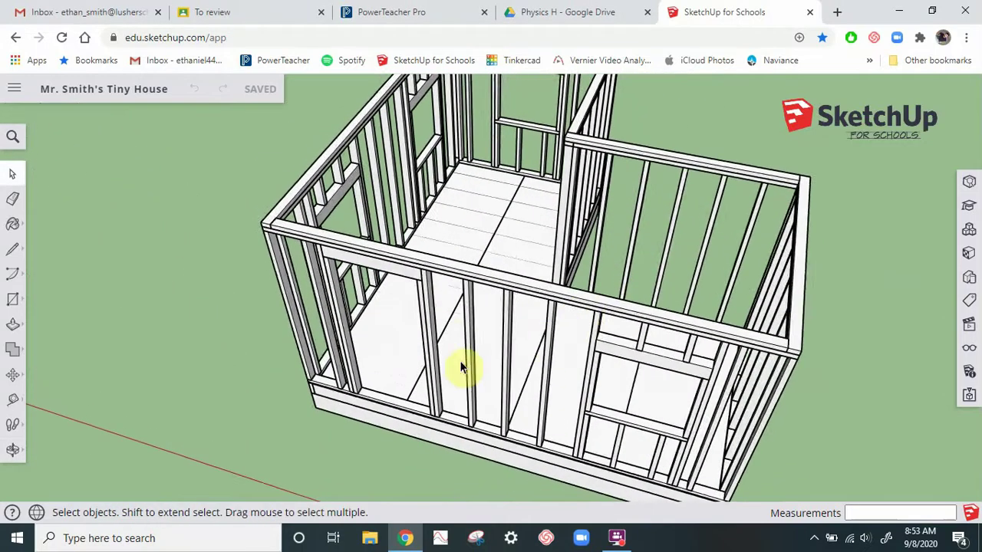
scroll(467, 246, down, 3)
scroll(465, 314, up, 5)
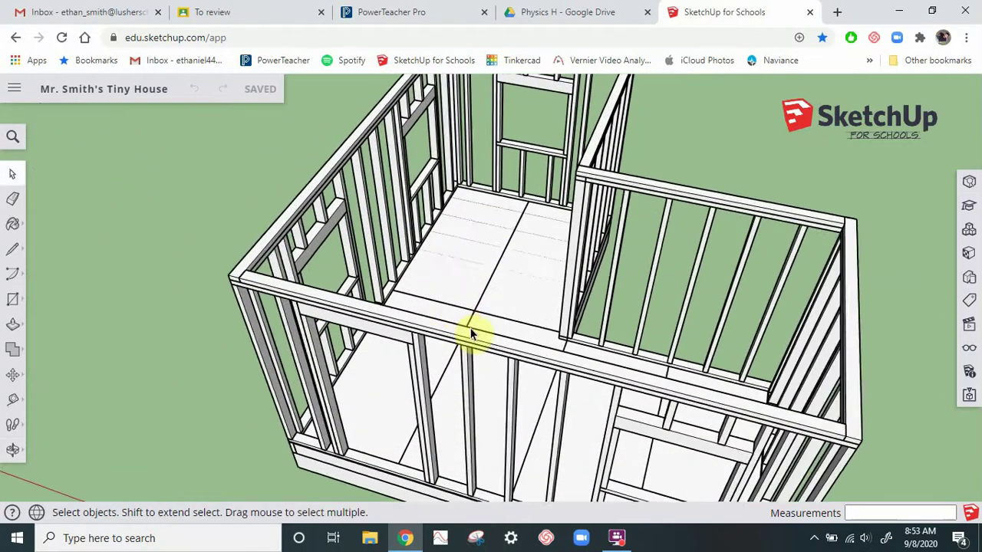
middle_drag(469, 333, 469, 192)
scroll(463, 303, down, 3)
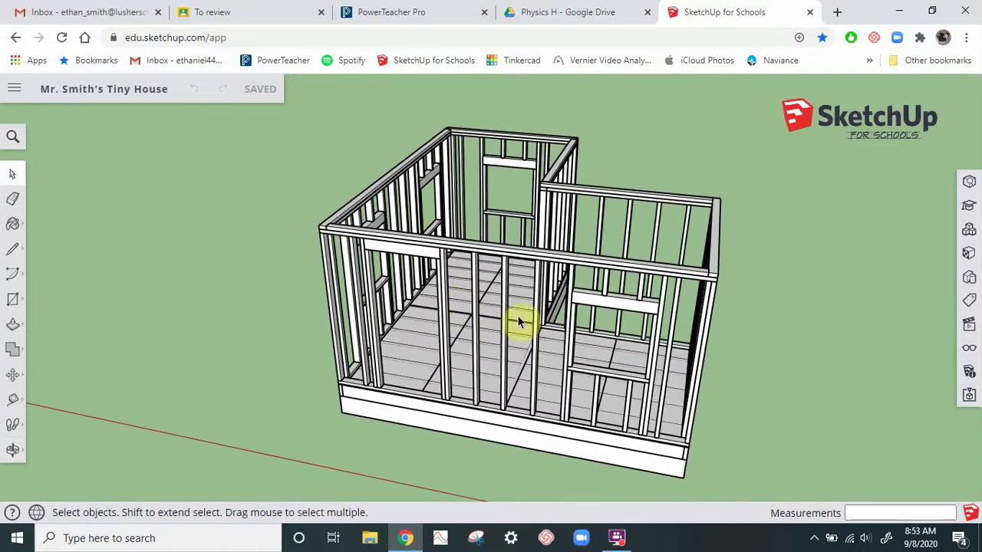
middle_drag(508, 320, 416, 340)
middle_drag(512, 388, 460, 371)
scroll(577, 255, up, 2)
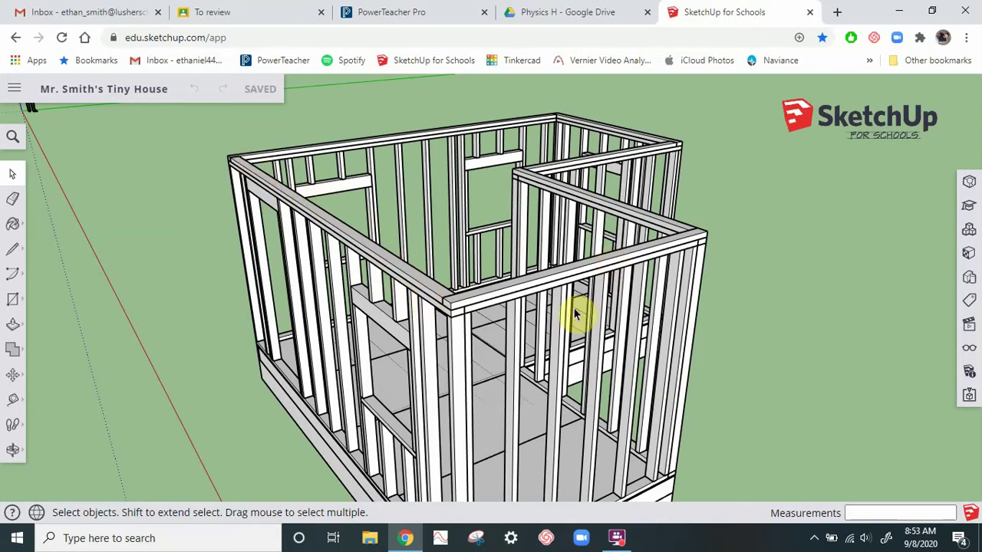
middle_drag(519, 393, 458, 394)
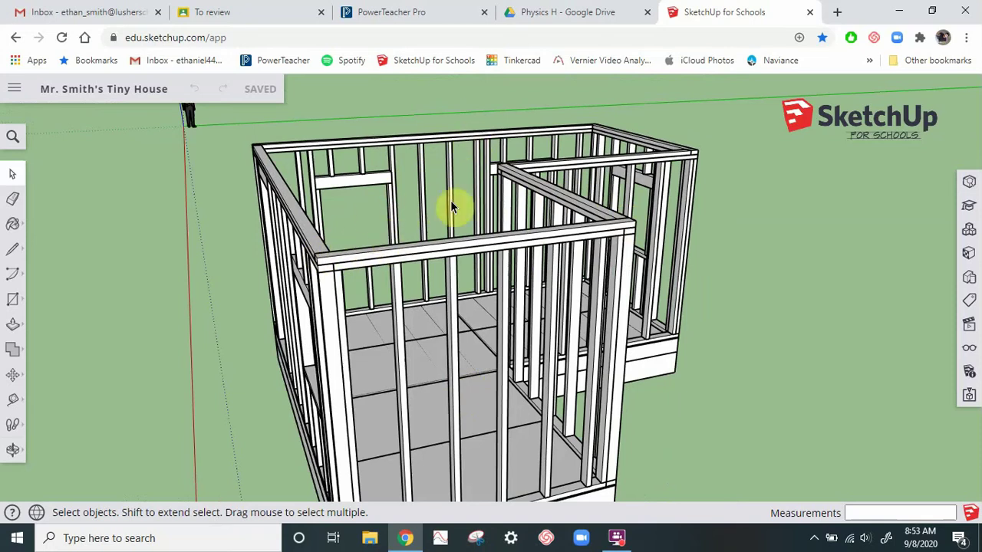
middle_drag(475, 273, 444, 324)
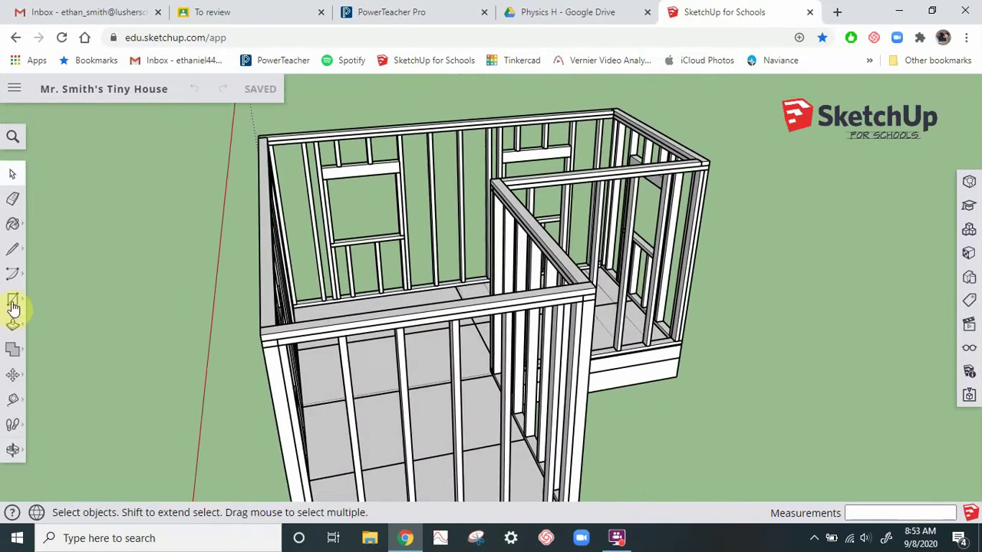
Step: Draw a 3' vertical line upward from the midpoint of the short end wall's top plate edge
click(12, 249)
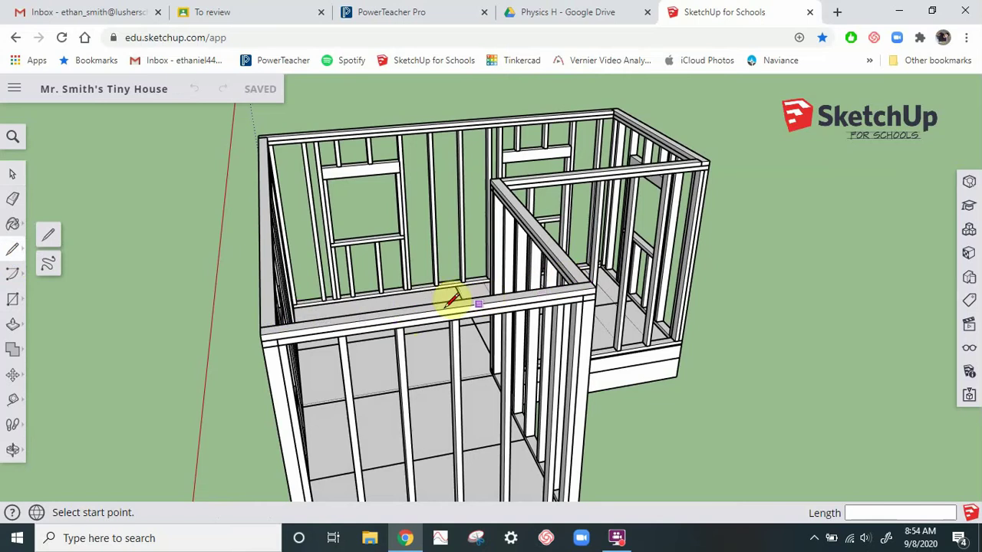
scroll(452, 300, up, 3)
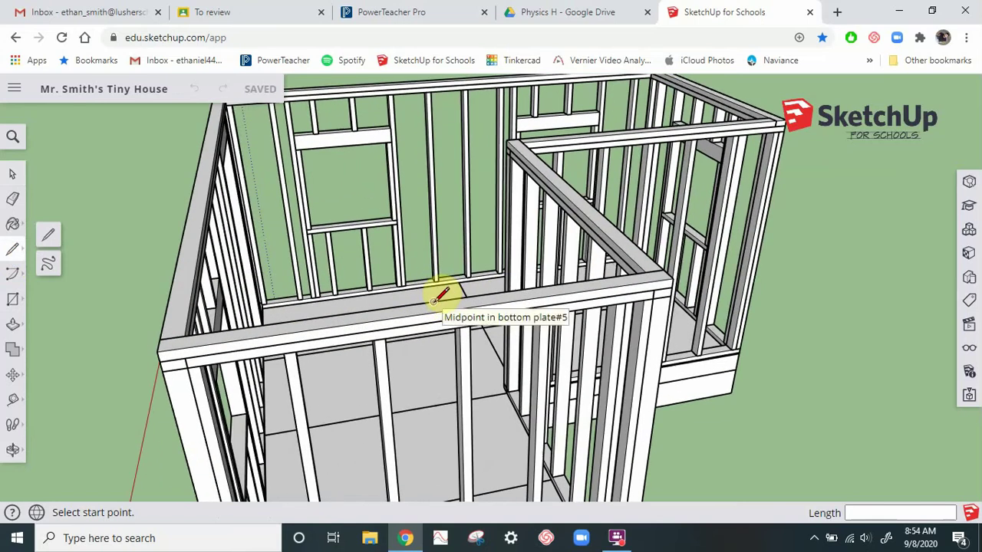
click(437, 311)
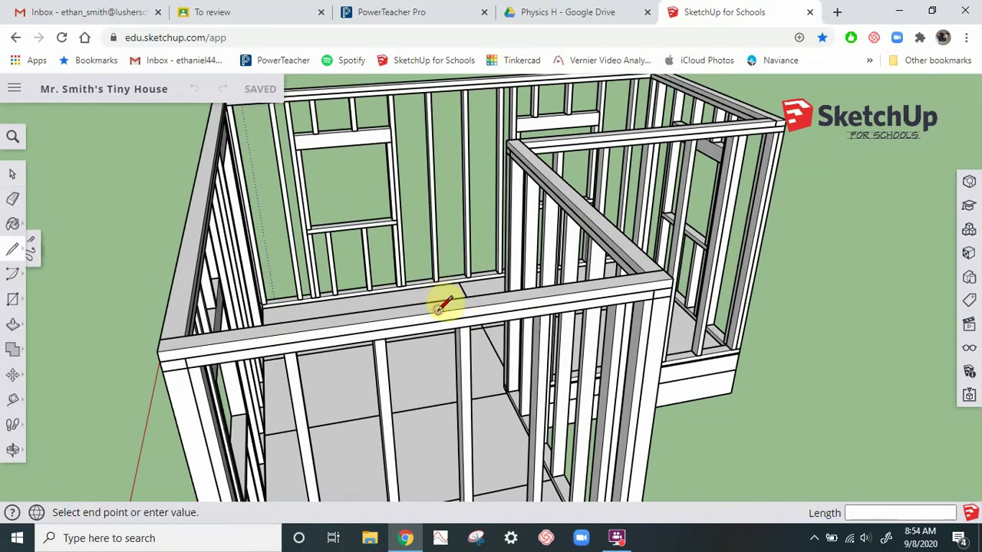
middle_drag(457, 307, 441, 172)
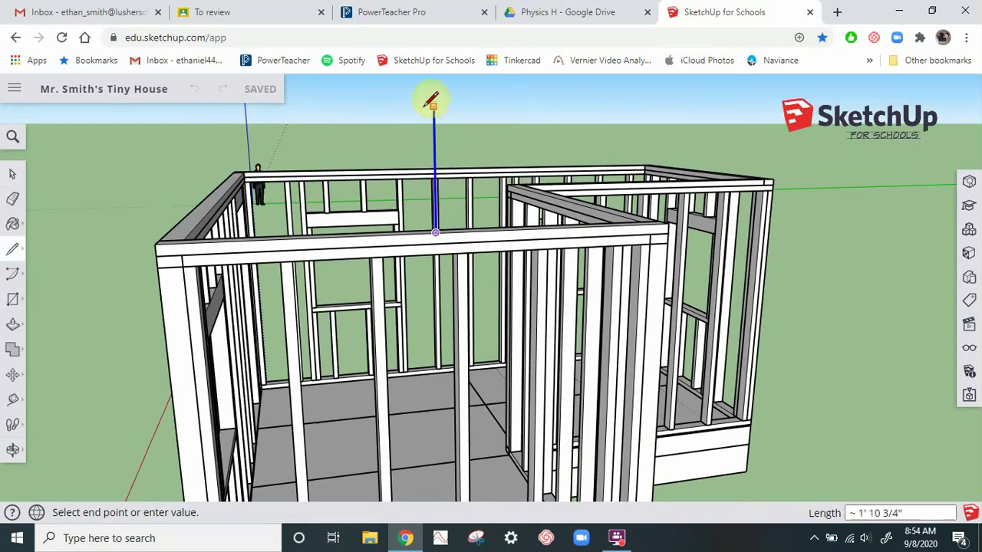
mouse_move(419, 161)
middle_down()
mouse_move(407, 131)
mouse_move(412, 158)
mouse_move(429, 176)
middle_up()
scroll(430, 185, down, 2)
scroll(431, 192, down, 2)
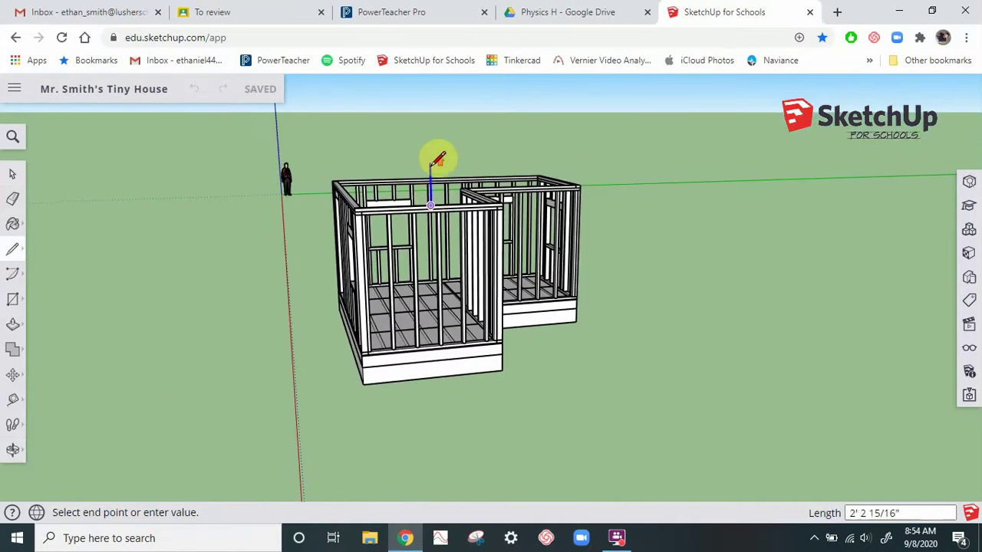
scroll(438, 163, up, 4)
middle_drag(438, 204, 416, 148)
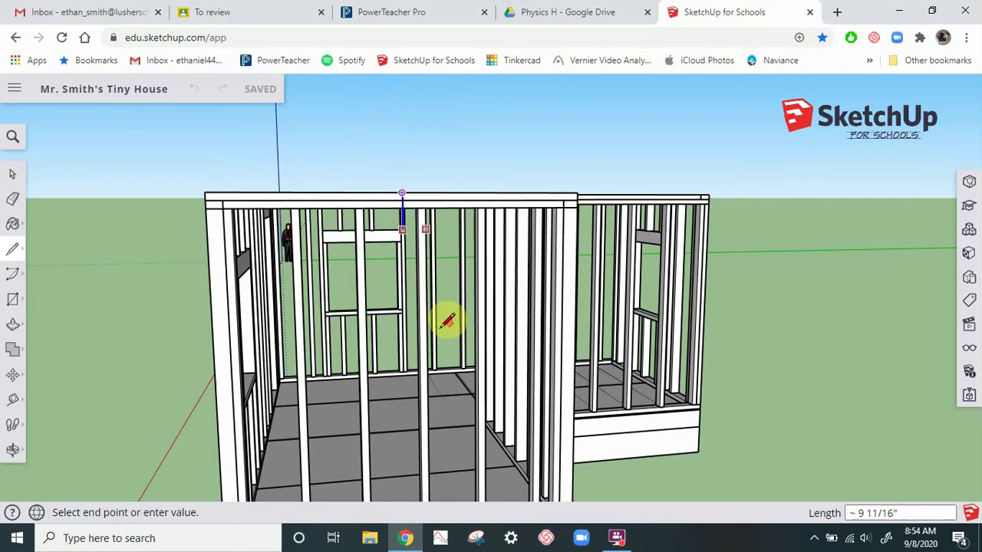
scroll(450, 318, down, 2)
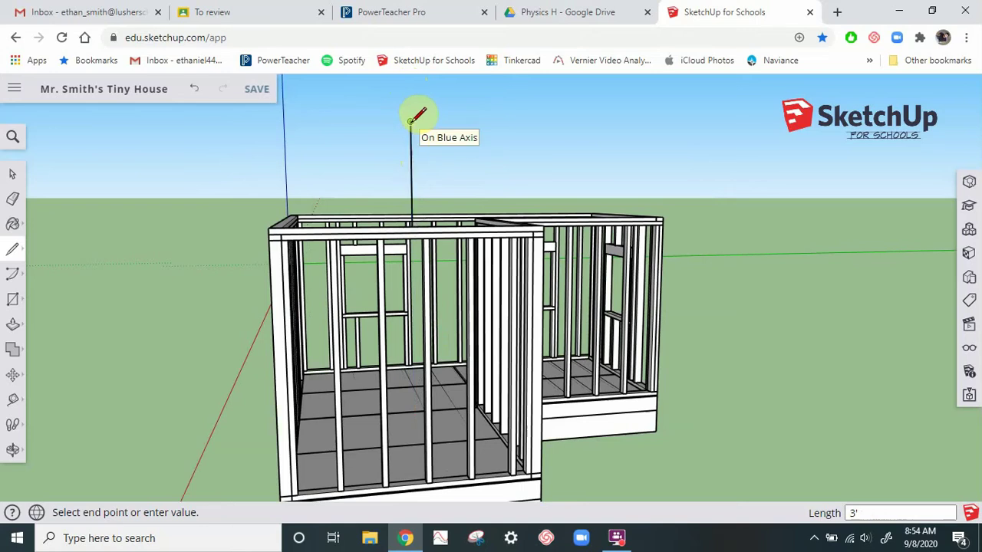
click(410, 123)
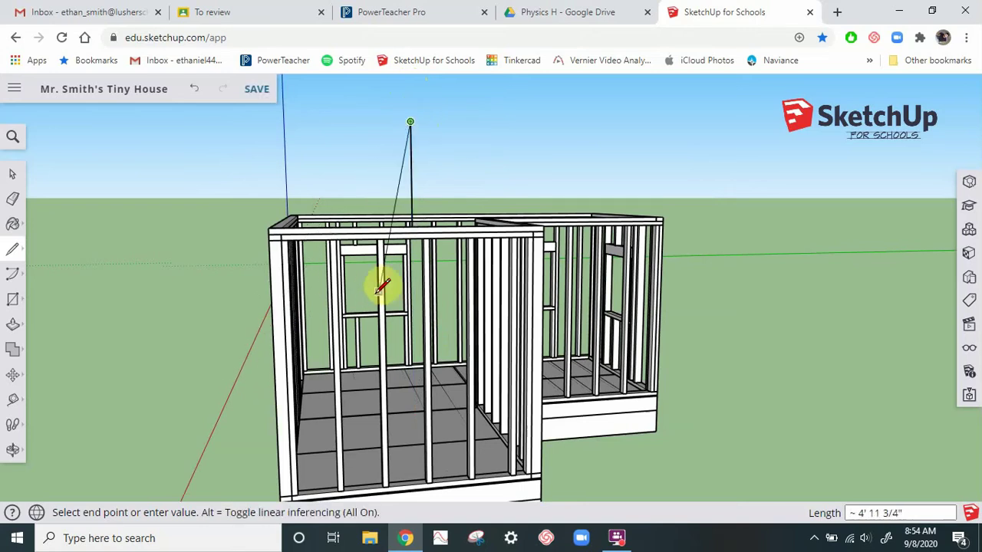
key(Escape)
click(12, 174)
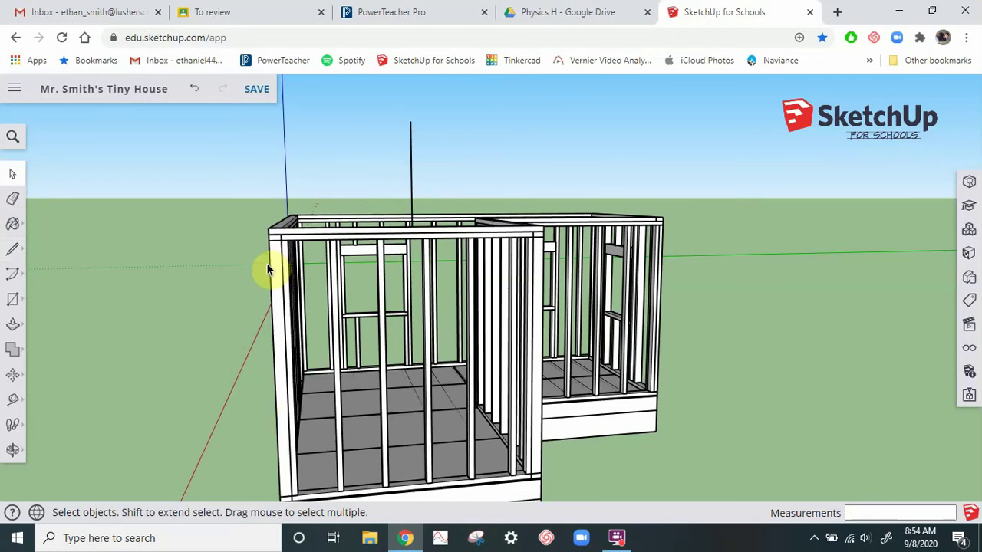
Step: Open the long two-window wall for editing and select a short stud beneath its larger window
mouse_move(260, 256)
middle_down()
mouse_move(343, 327)
mouse_move(417, 365)
mouse_move(399, 350)
mouse_move(308, 330)
mouse_move(270, 273)
middle_up()
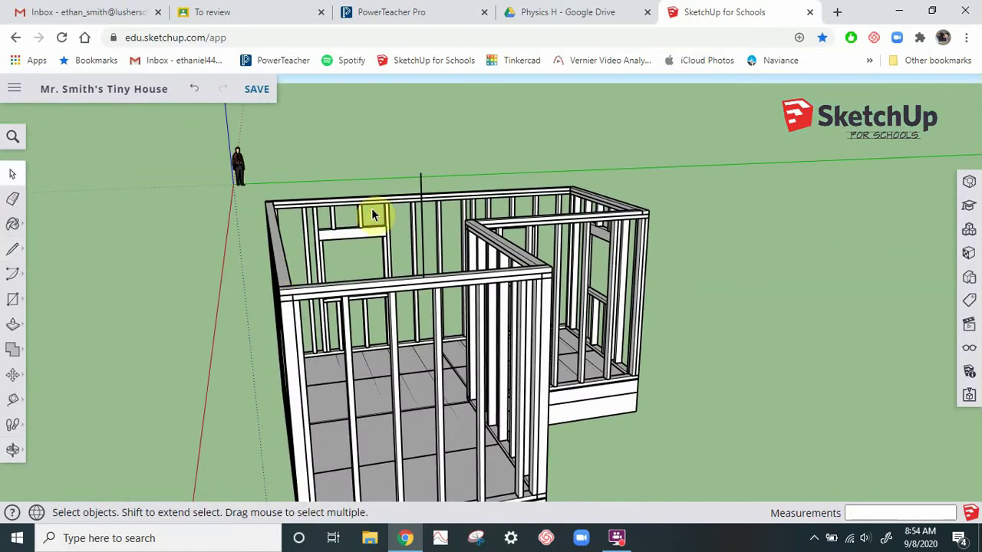
middle_drag(286, 309, 609, 397)
scroll(580, 376, up, 3)
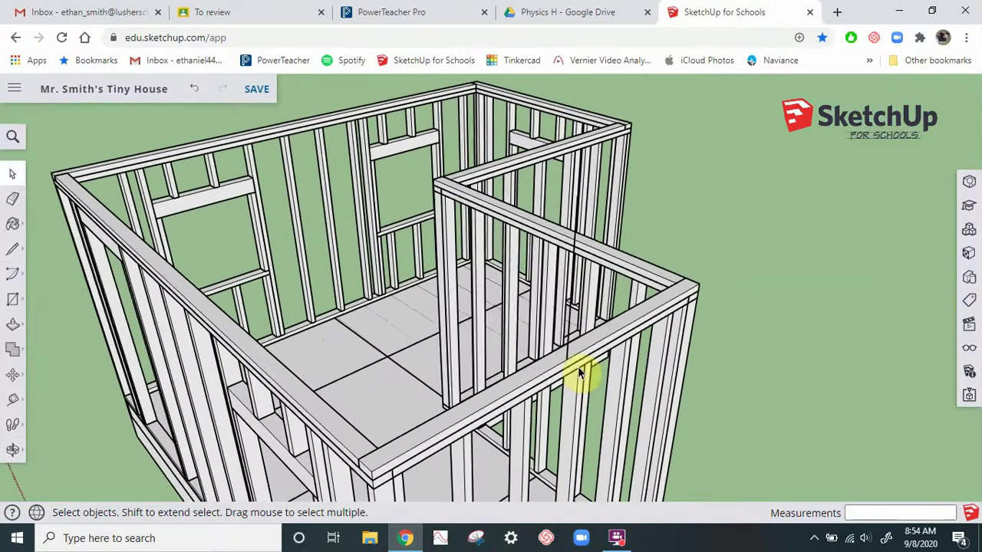
scroll(575, 372, up, 1)
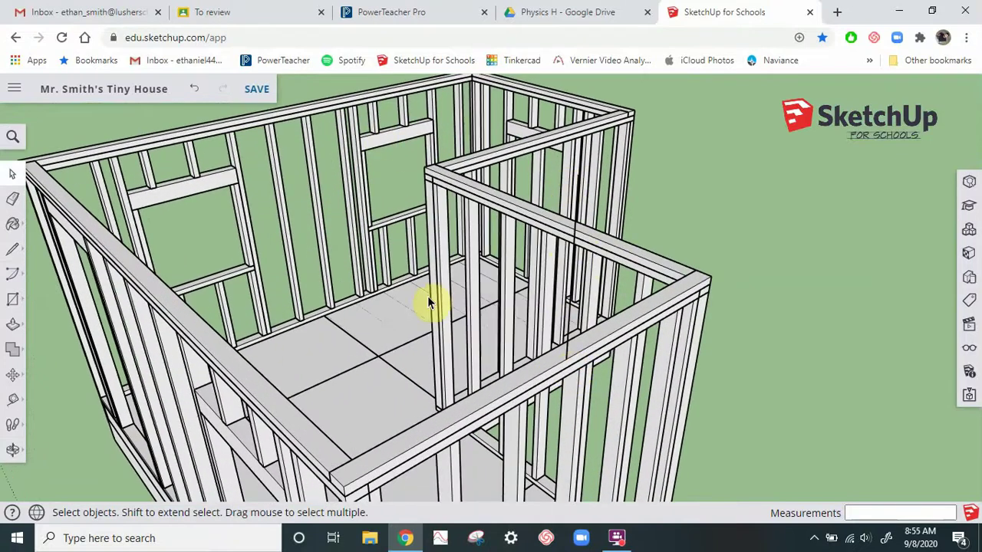
middle_drag(479, 376, 441, 374)
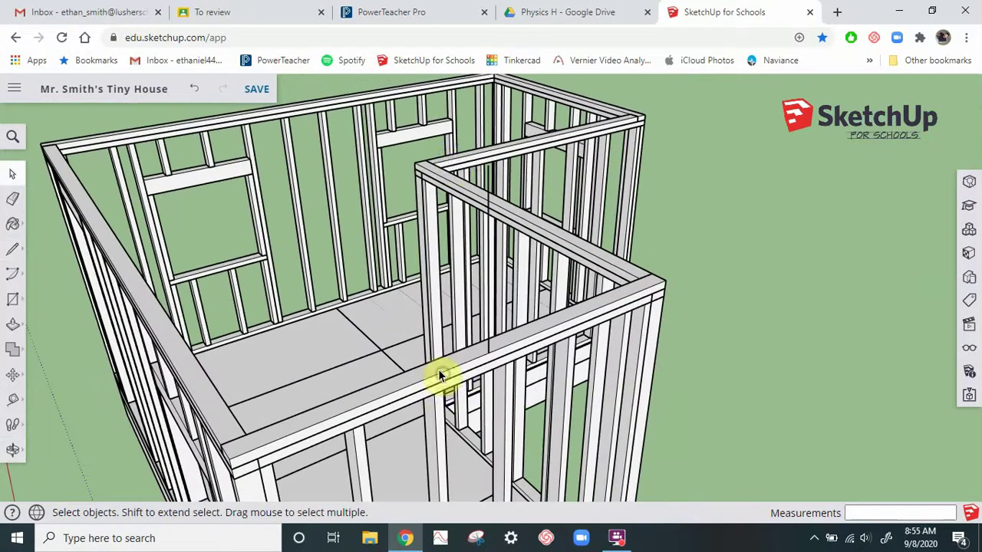
scroll(444, 226, down, 2)
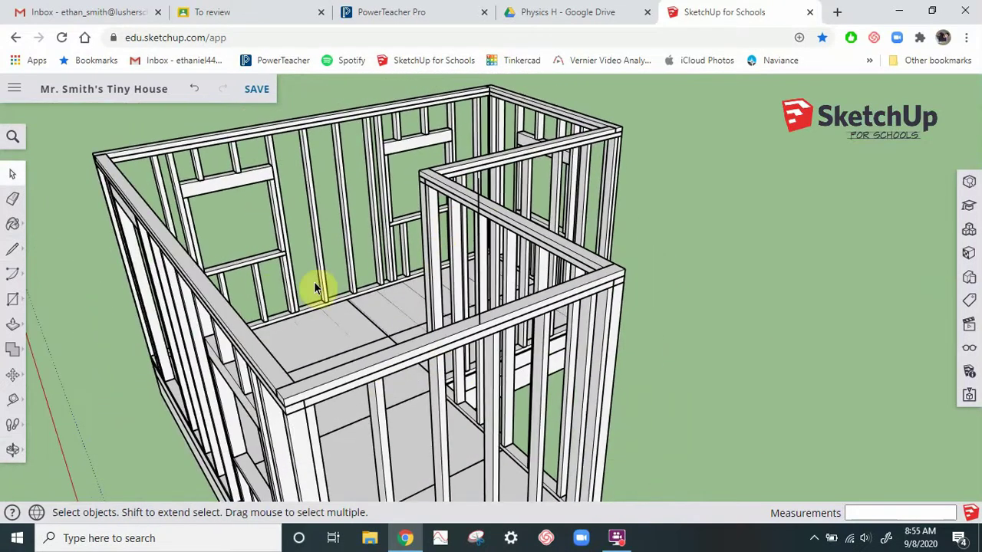
click(261, 293)
double_click(261, 294)
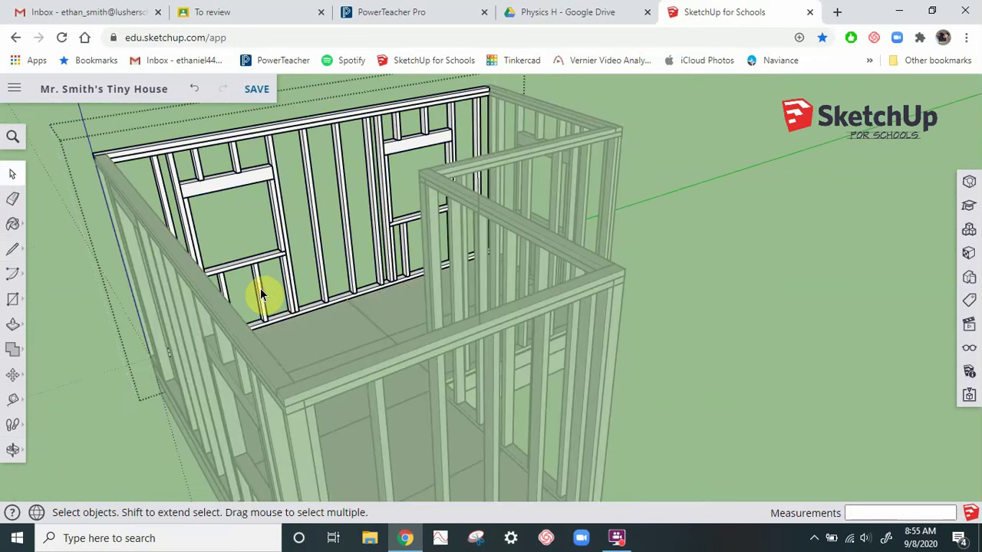
scroll(263, 333, up, 4)
scroll(263, 332, up, 3)
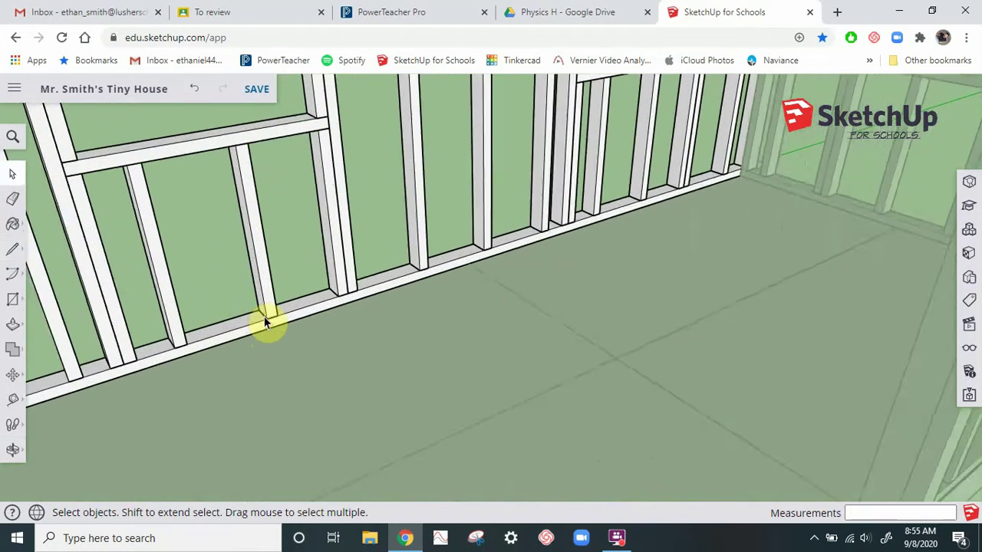
click(267, 301)
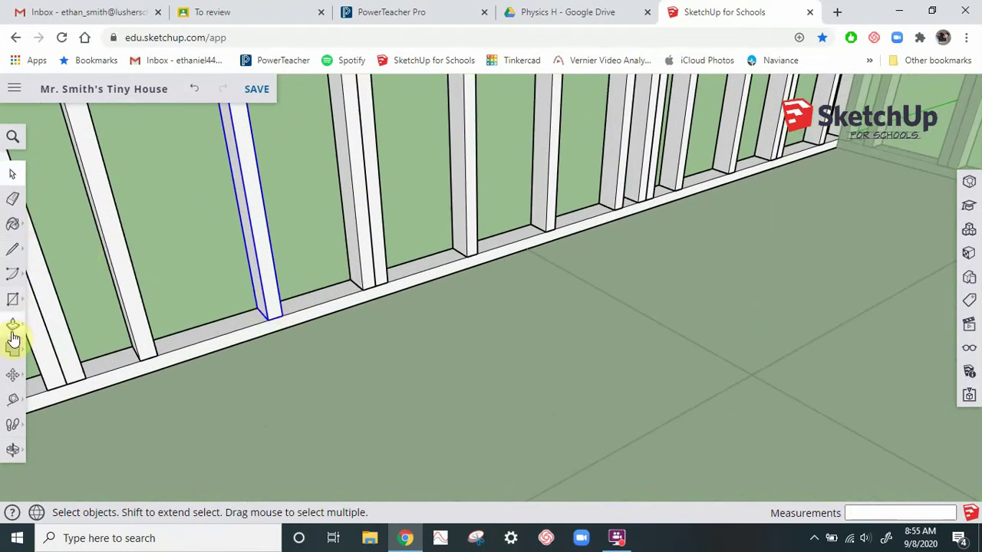
click(12, 375)
scroll(277, 323, up, 2)
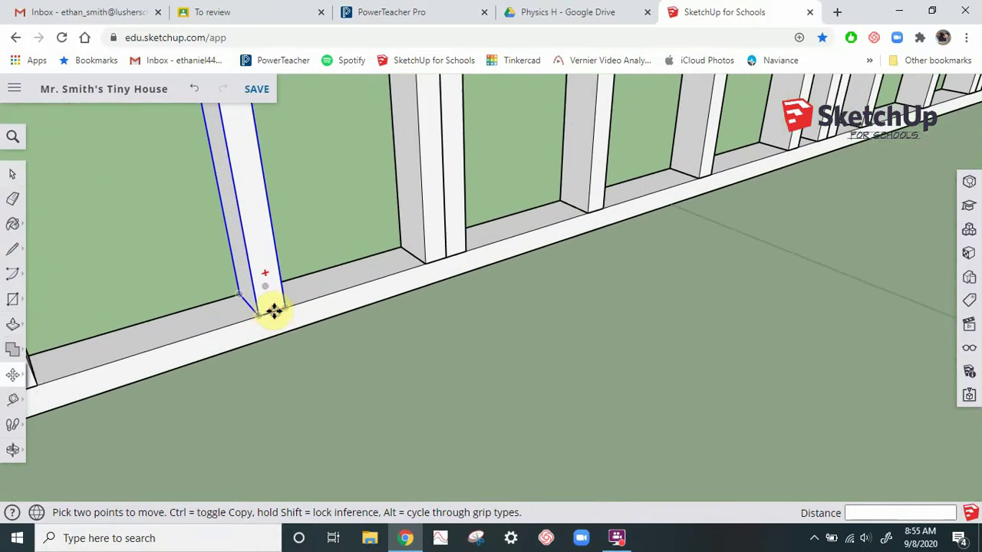
click(274, 312)
scroll(274, 310, down, 2)
scroll(273, 311, down, 6)
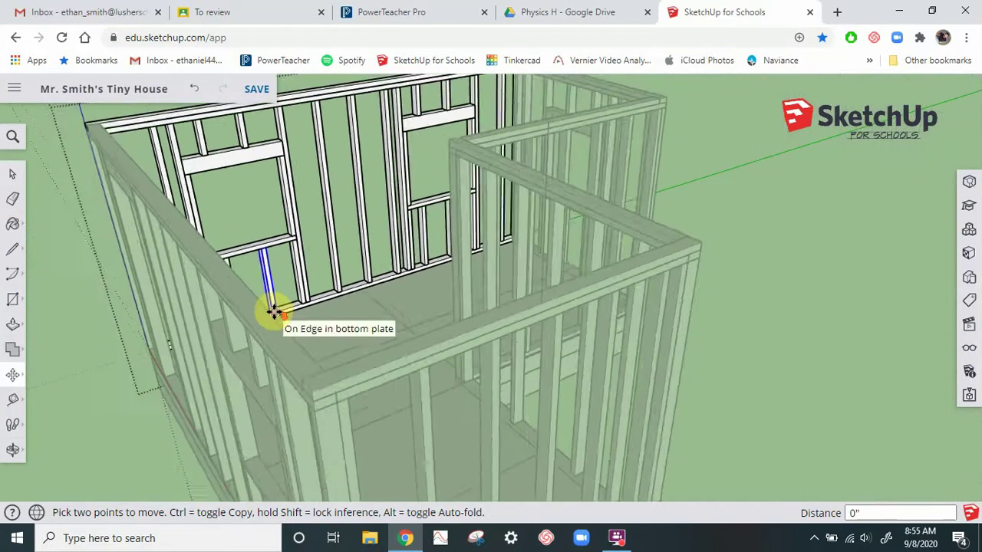
key(ctrl)
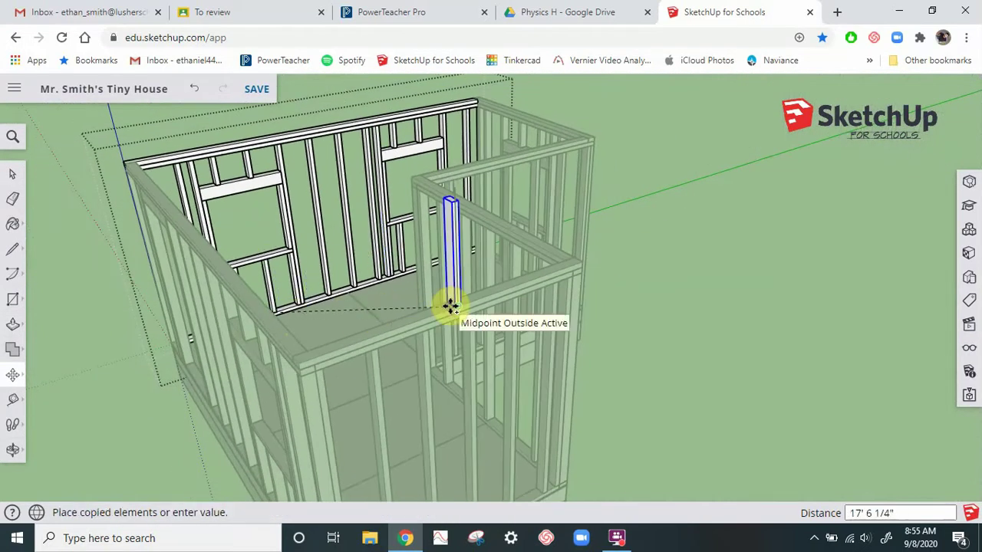
key(Escape)
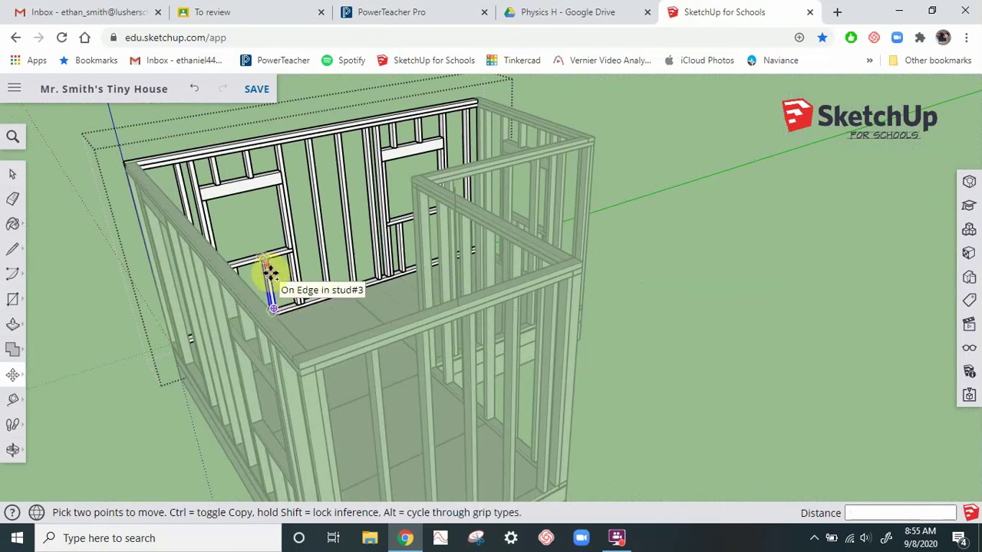
Step: Copy the short stud, leave the wall group, and paste the copy onto the short end wall's top plate
click(13, 181)
click(52, 250)
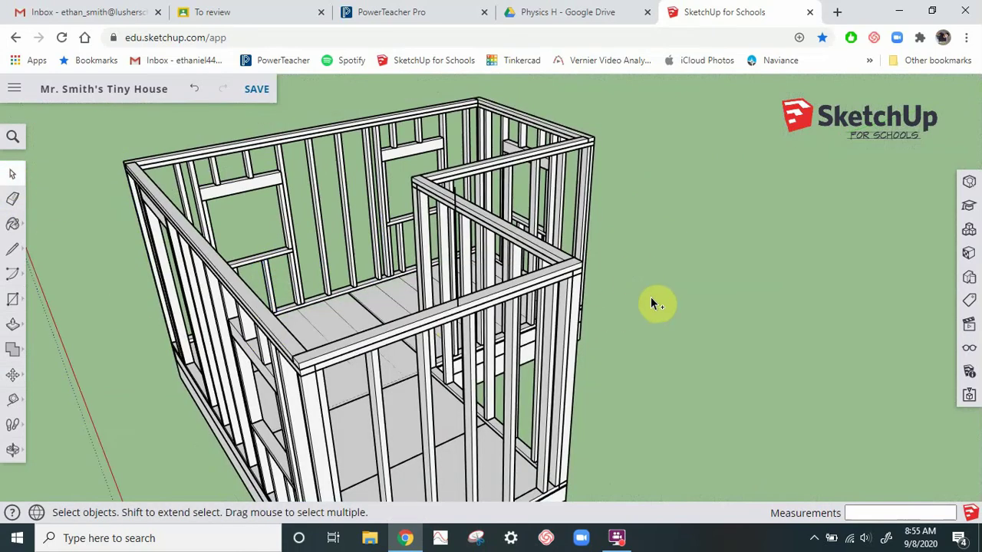
key(ctrl+v)
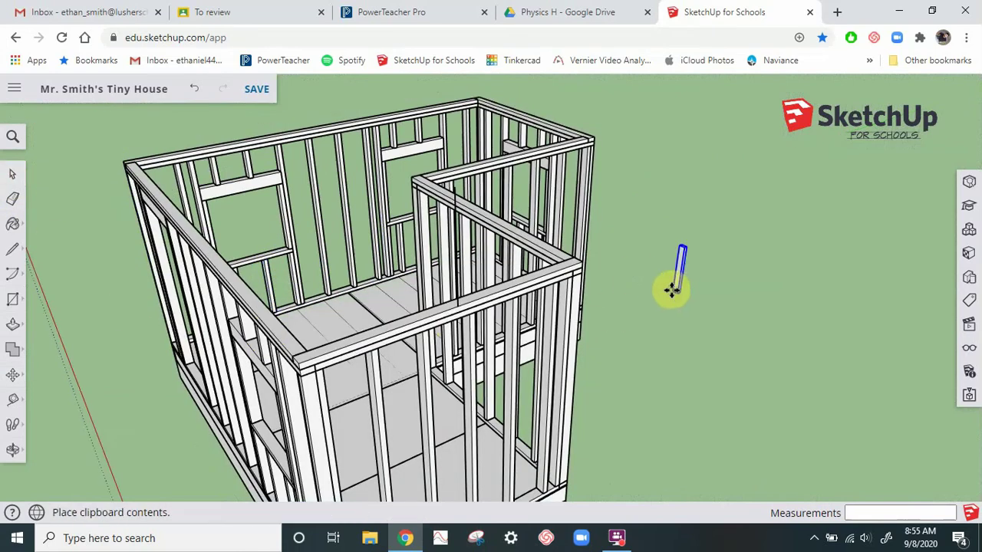
click(418, 319)
Step: Move the pasted stud by its bottom front midpoint to the base of the vertical line on the end wall
scroll(433, 336, up, 5)
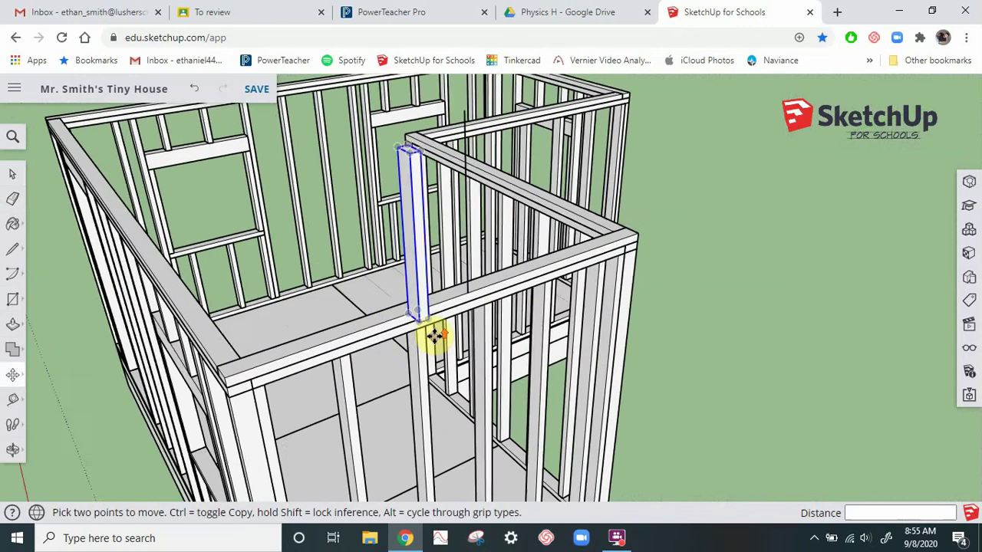
scroll(405, 324, down, 2)
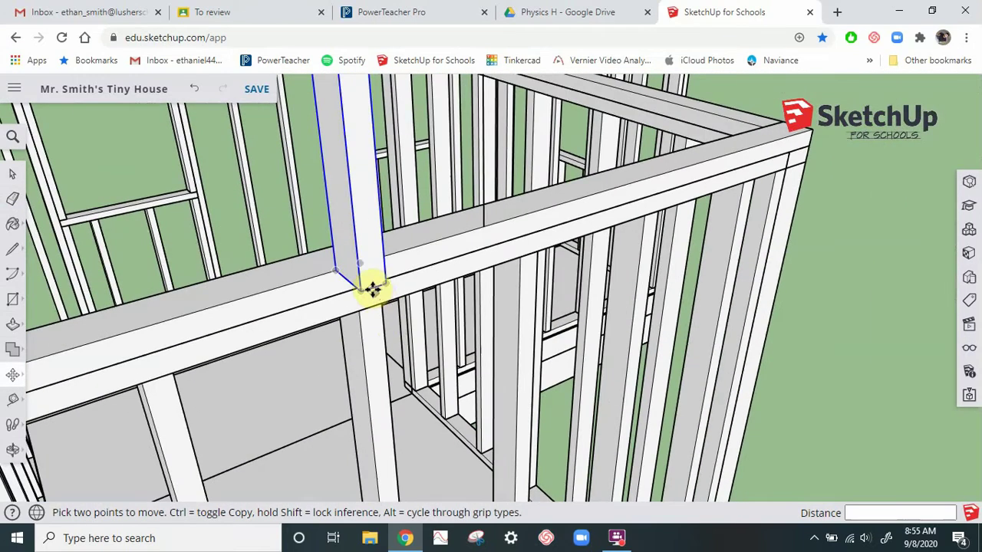
click(373, 286)
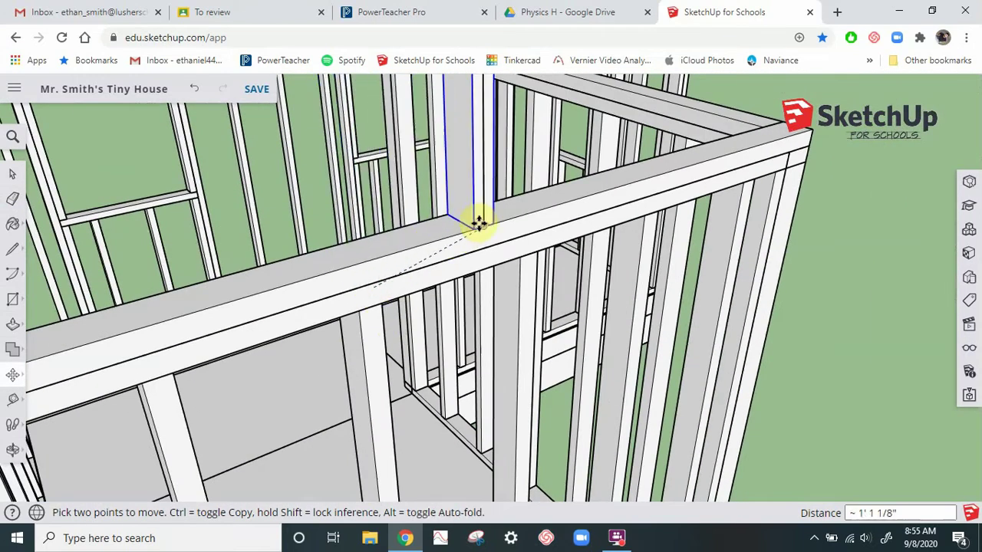
click(484, 224)
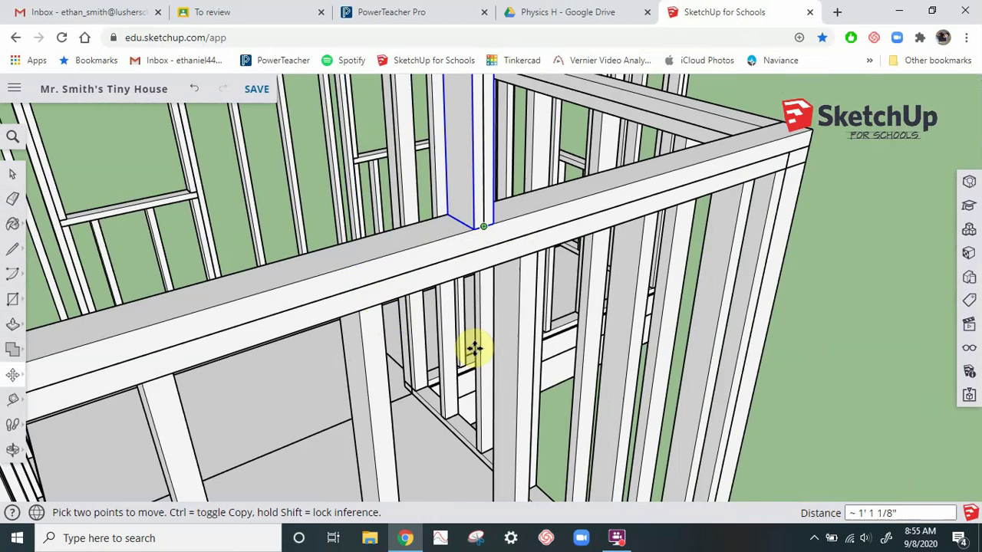
click(13, 174)
middle_drag(476, 296, 439, 273)
scroll(439, 272, up, 3)
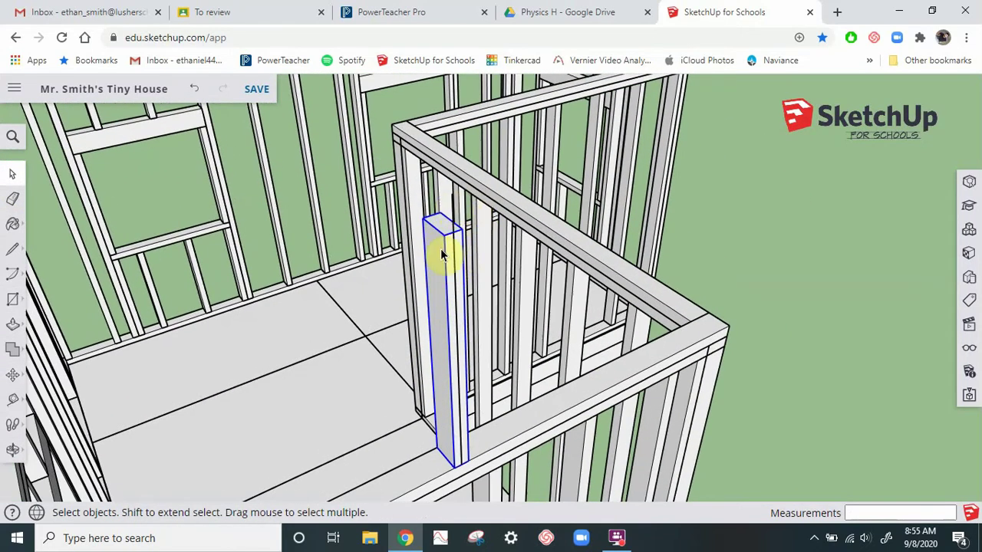
Step: Make the center stud on the end wall unique and push/pull its top face up by 4"
right_click(441, 255)
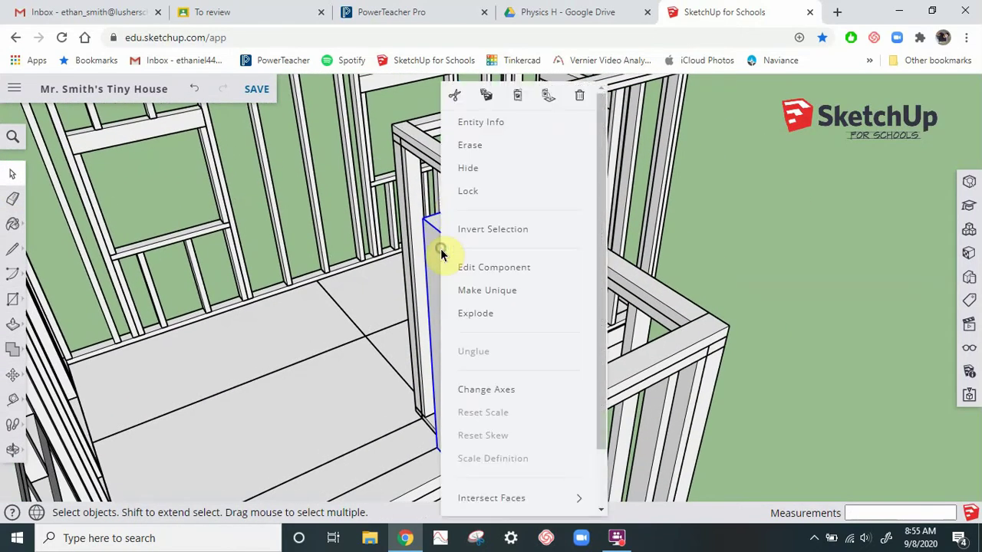
click(468, 291)
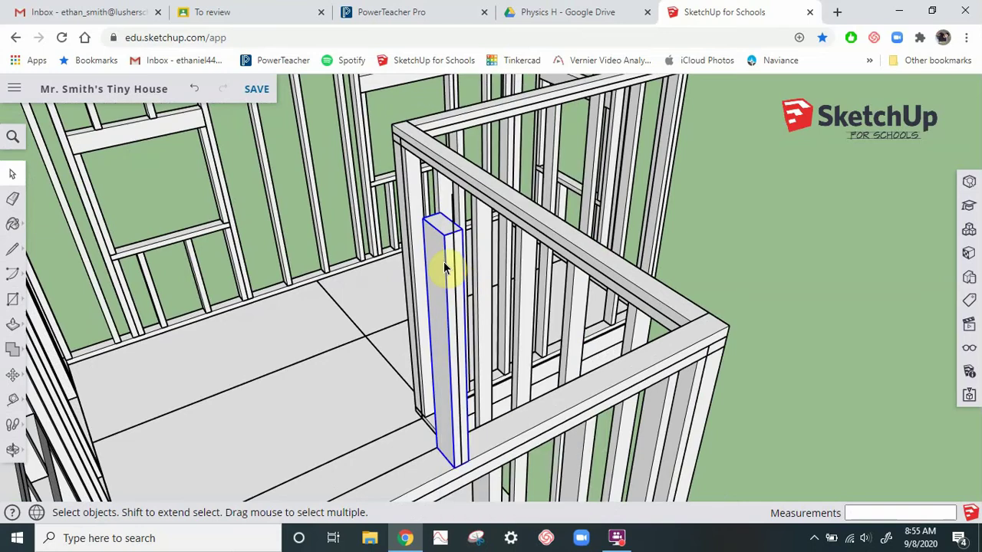
double_click(443, 268)
click(13, 325)
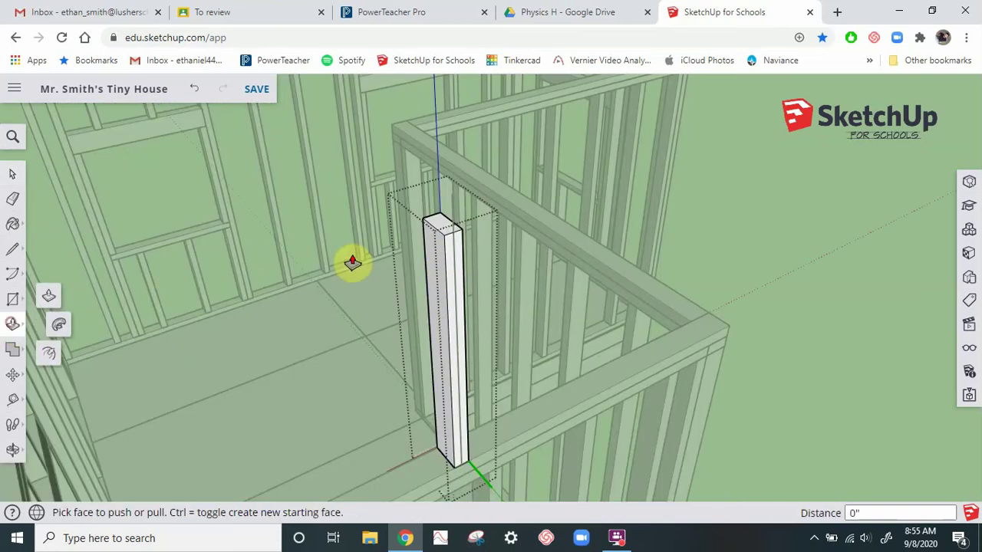
click(443, 228)
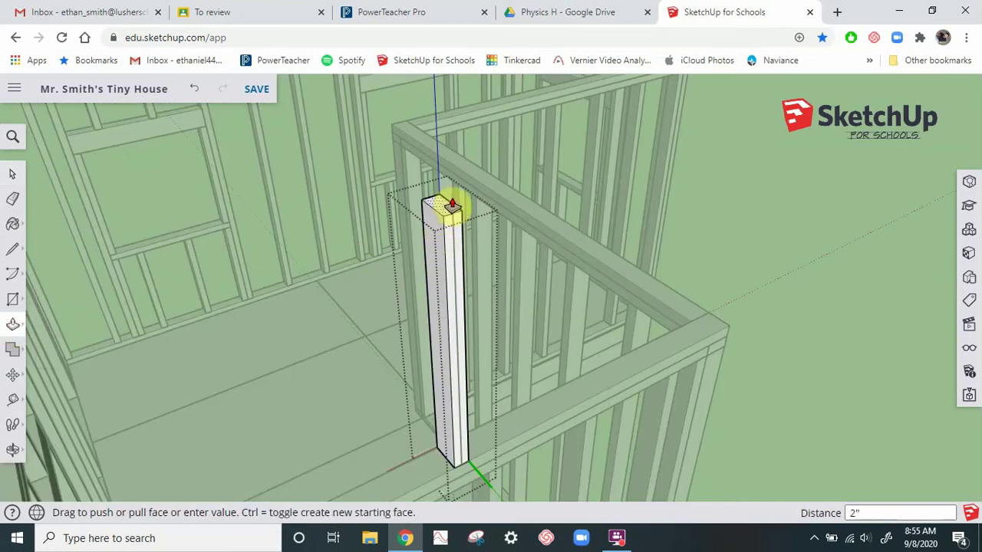
click(450, 191)
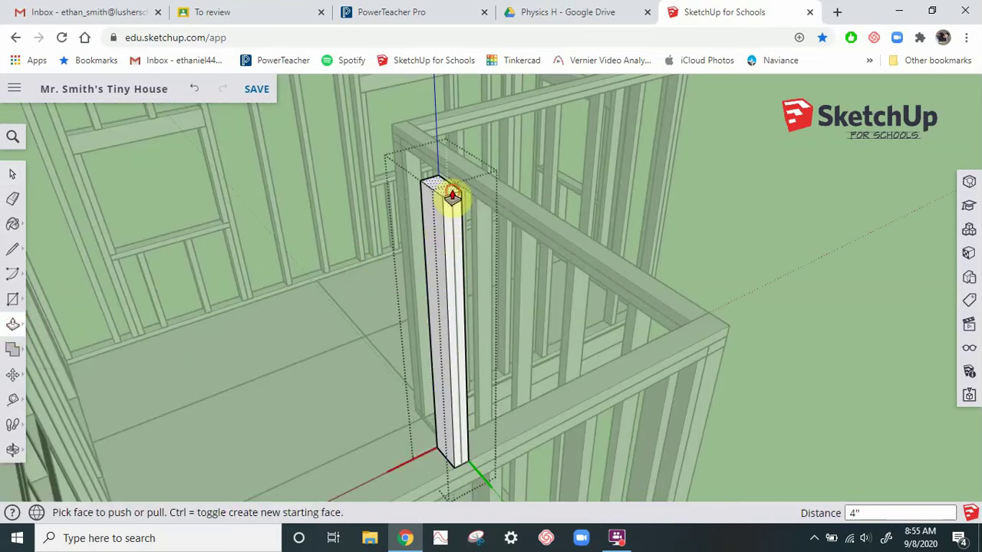
click(13, 174)
click(721, 258)
Step: Copy the center stud and paste the copy onto the end wall's top plate, between the center stud and the wall corner
middle_drag(721, 259, 569, 282)
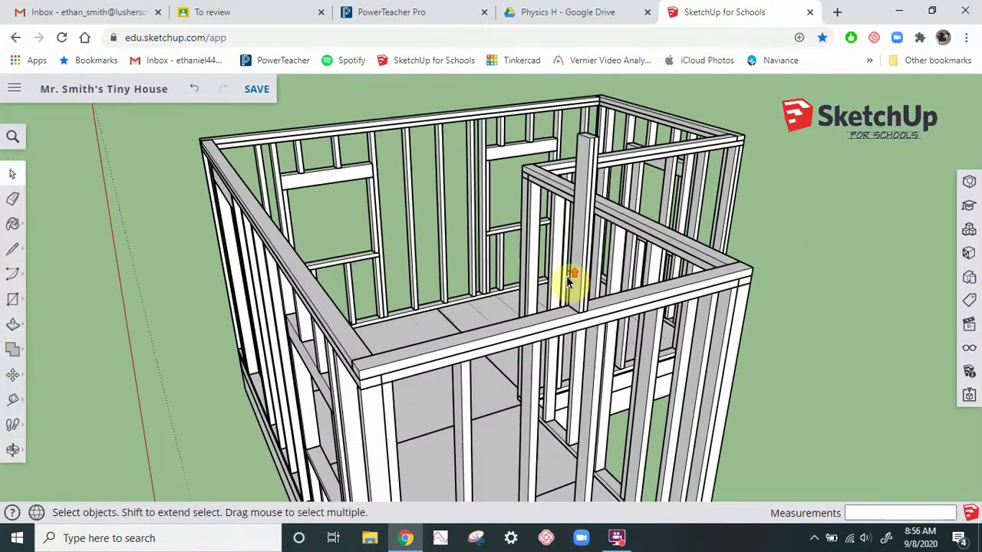
scroll(568, 282, up, 2)
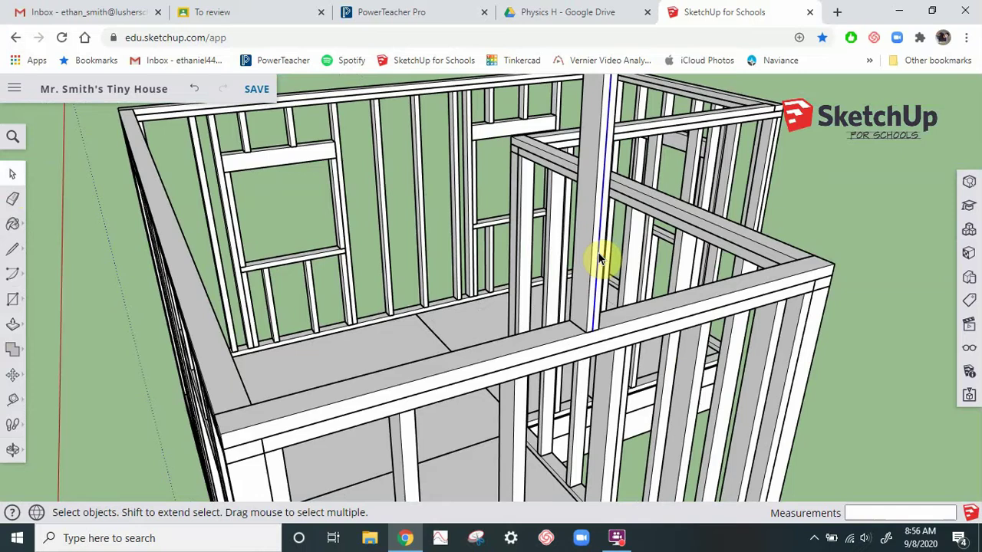
scroll(596, 338, down, 1)
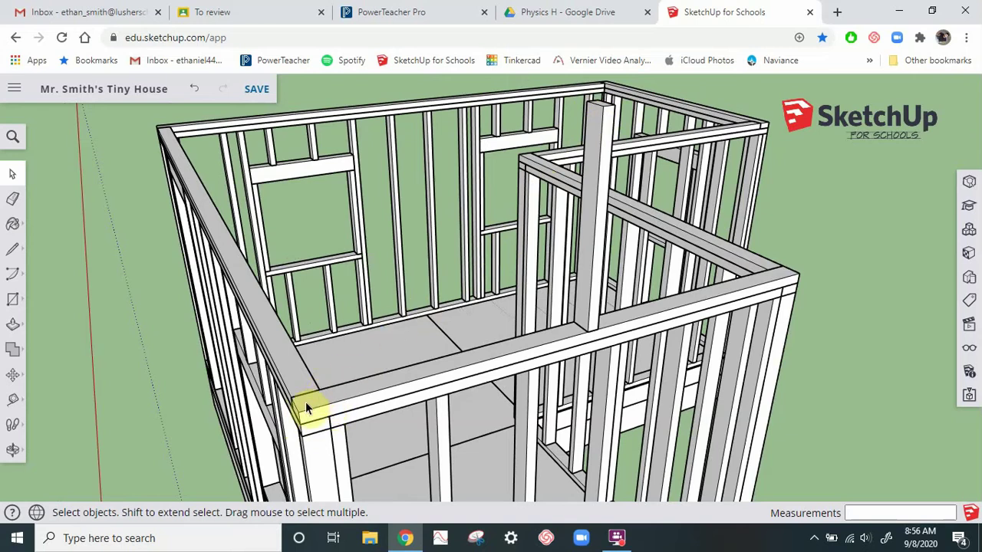
middle_drag(412, 399, 326, 460)
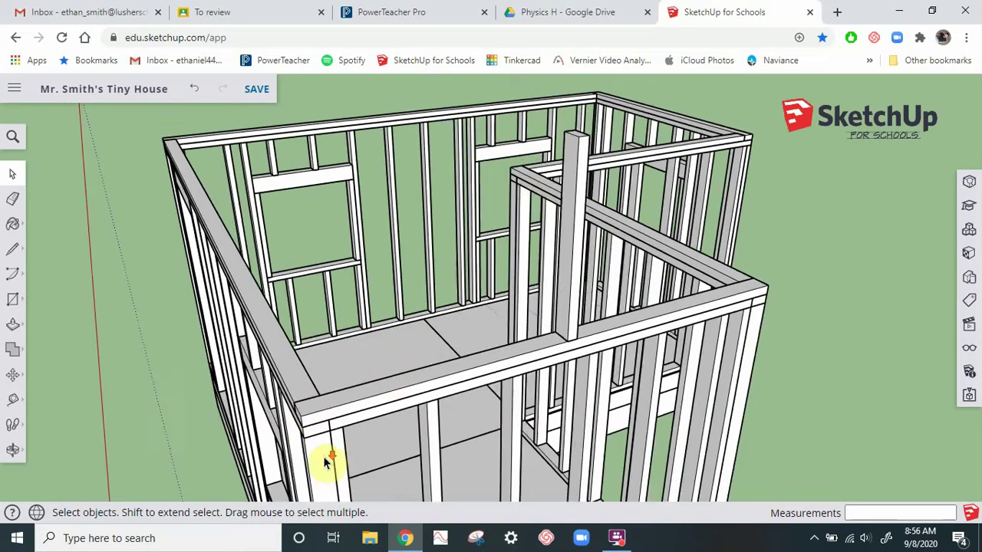
scroll(522, 369, up, 3)
scroll(466, 420, down, 1)
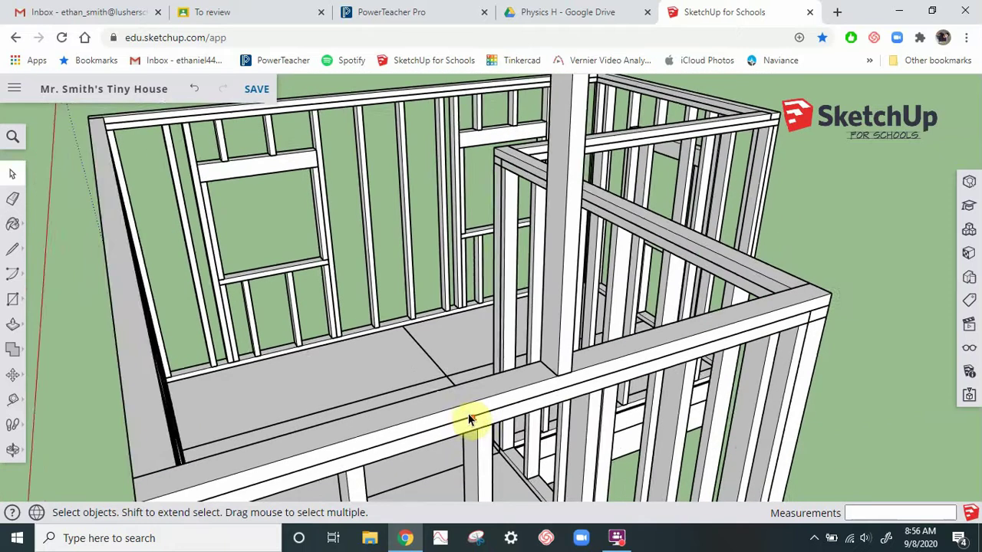
scroll(509, 378, down, 3)
click(547, 354)
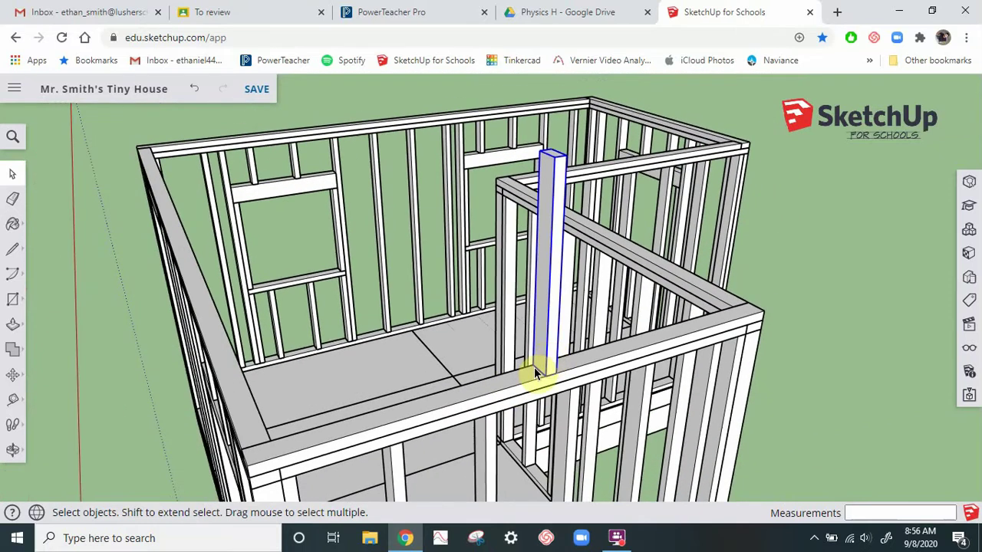
key(ctrl+v)
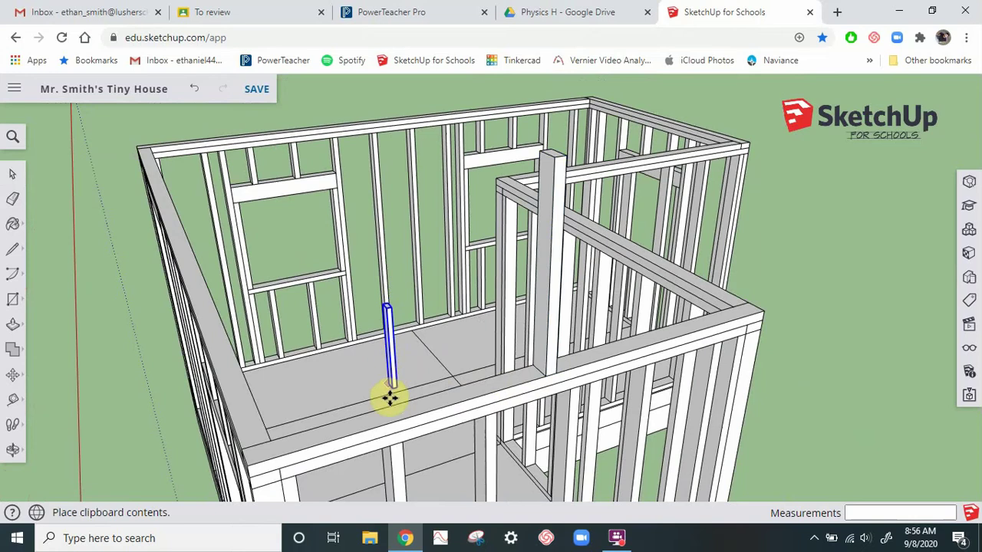
click(413, 406)
Step: Move the pasted stud by its bottom front corner along the end wall's top plate to the corner beside the long wall's plate
key(m)
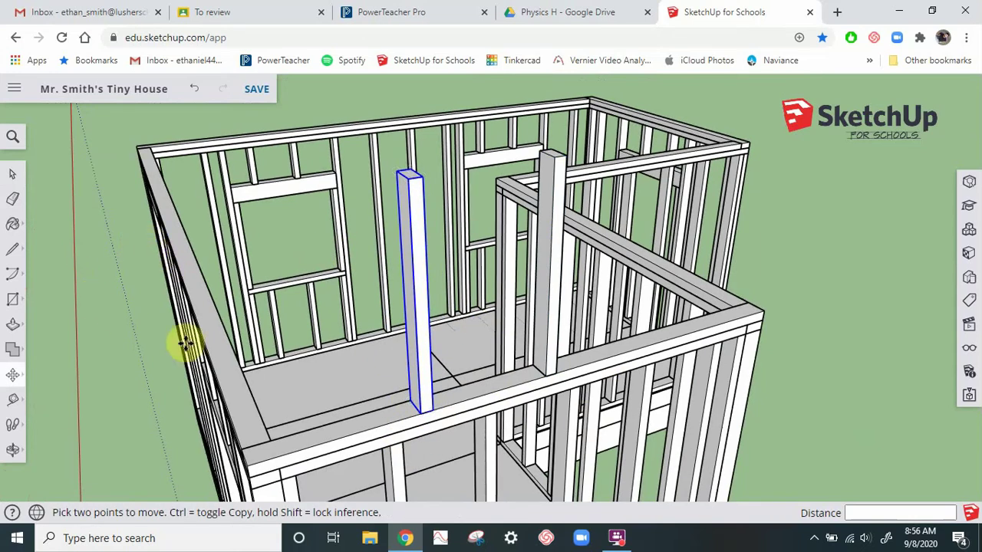
click(420, 414)
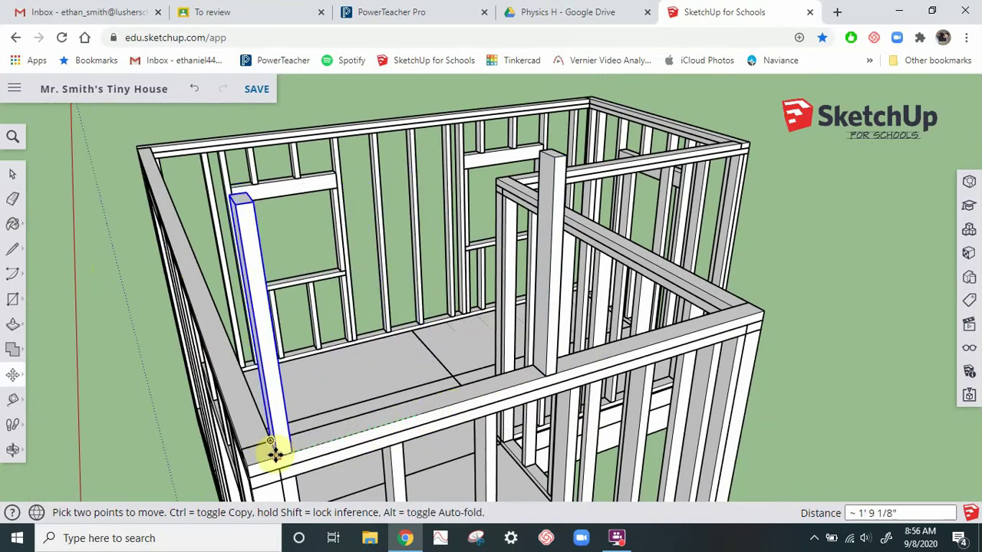
click(276, 456)
scroll(261, 465, up, 3)
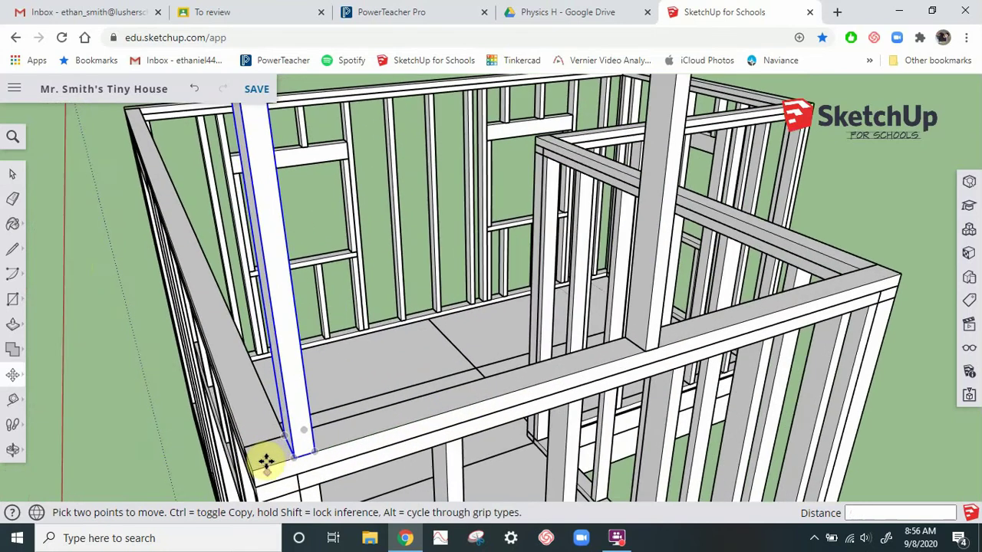
mouse_move(267, 462)
middle_down()
mouse_move(357, 445)
mouse_move(220, 421)
mouse_move(268, 465)
middle_up()
scroll(267, 466, down, 4)
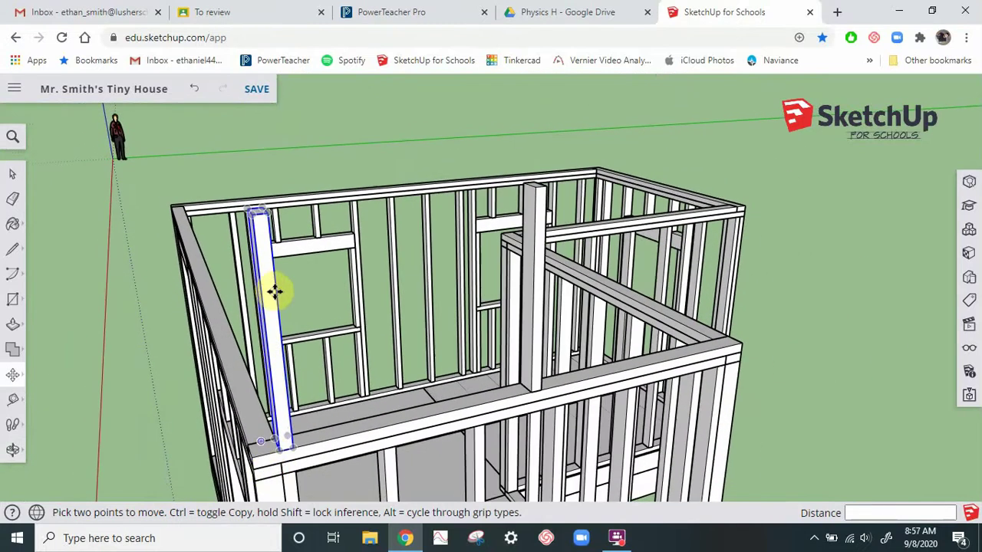
click(12, 174)
Step: Make the stud at the wall corner a unique component
middle_drag(386, 274, 404, 304)
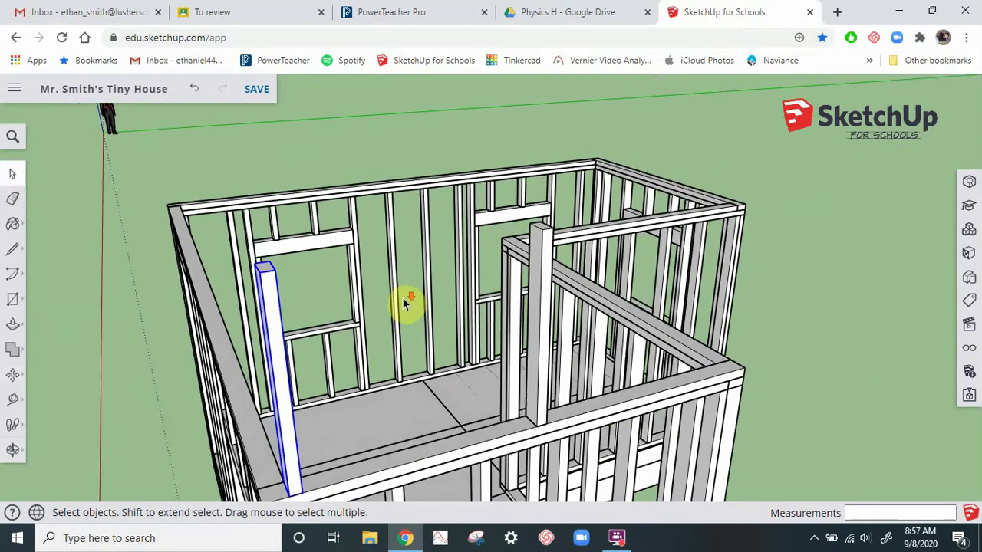
scroll(402, 299, down, 3)
middle_drag(392, 373, 427, 395)
scroll(451, 390, up, 3)
scroll(426, 398, down, 2)
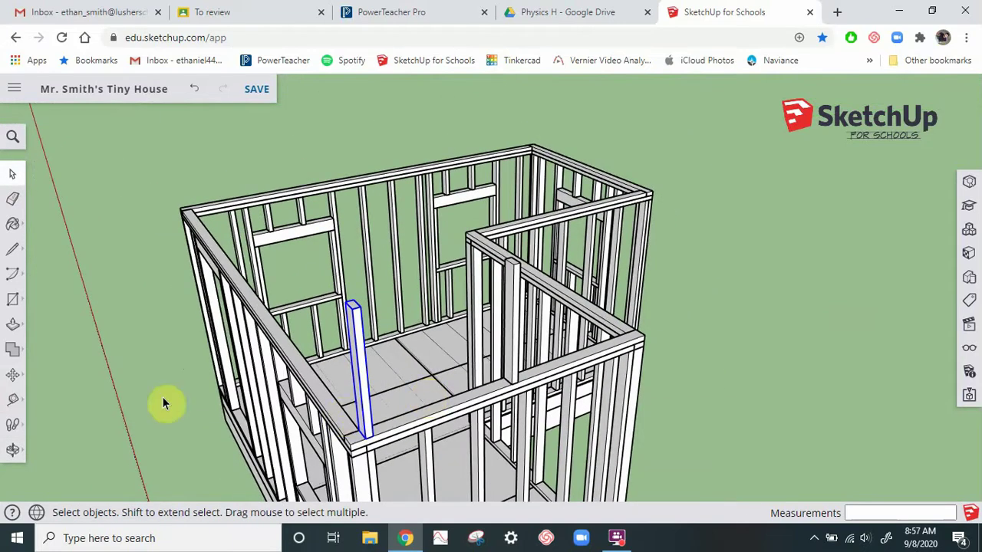
right_click(358, 344)
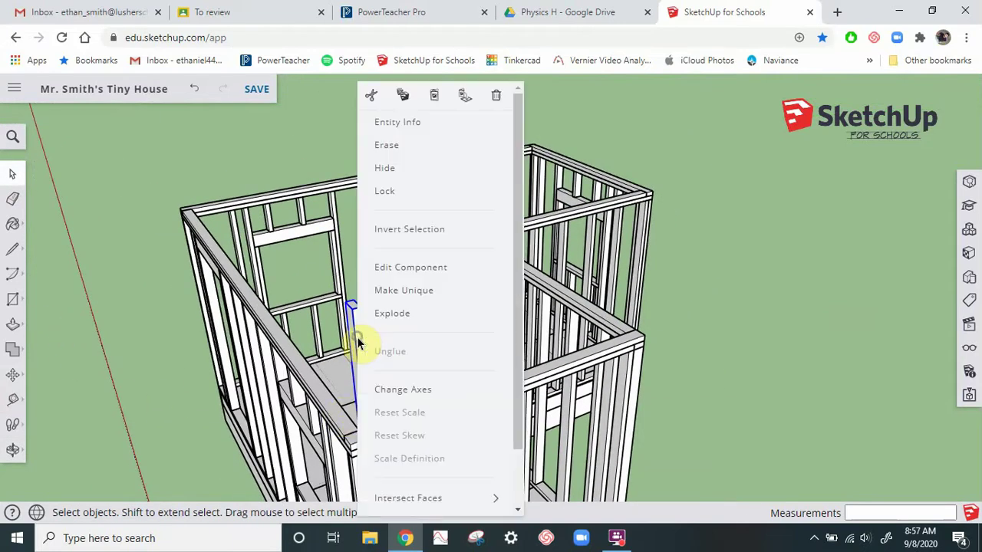
click(394, 311)
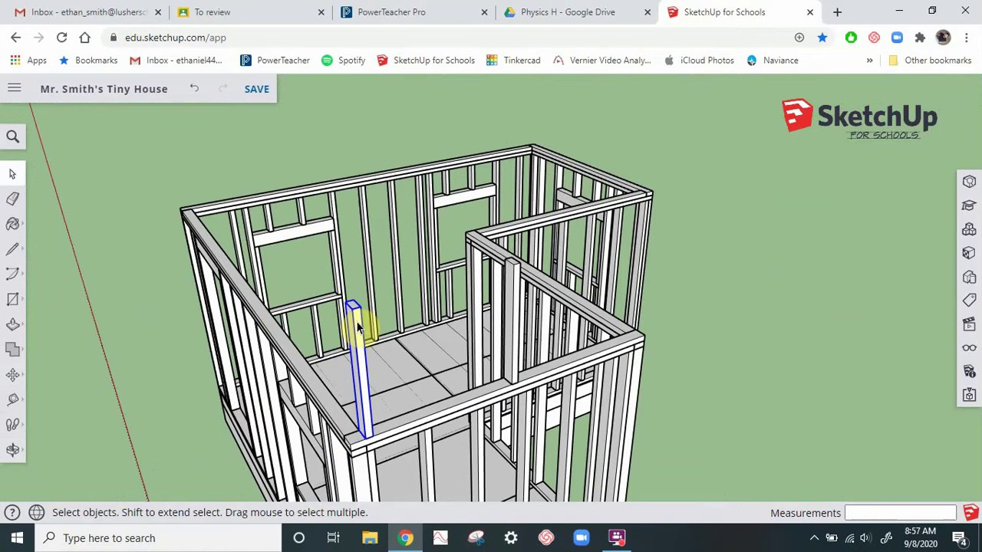
Step: Open the corner stud for editing and push/pull its top face up by 4'
double_click(355, 328)
click(36, 328)
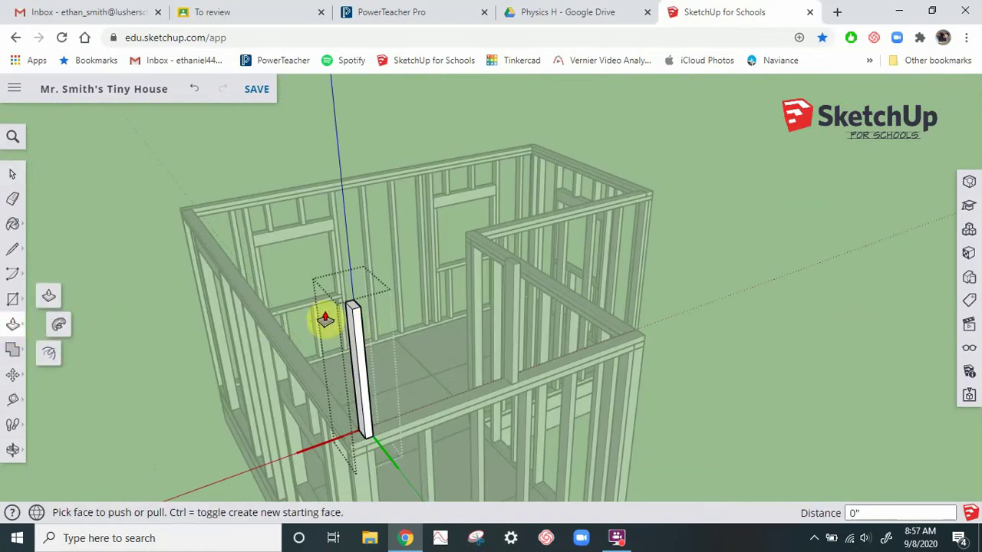
drag(352, 311, 343, 211)
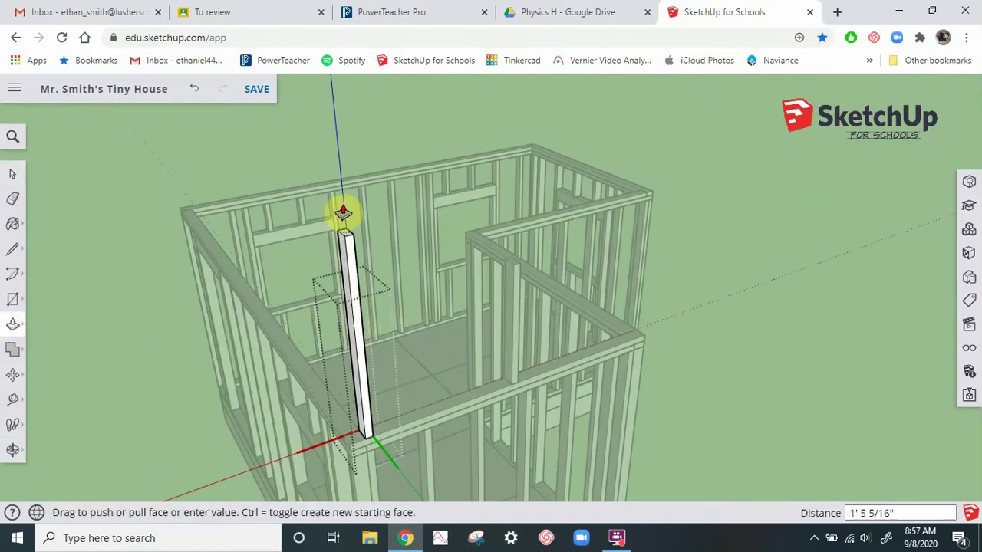
text(4')
key(Return)
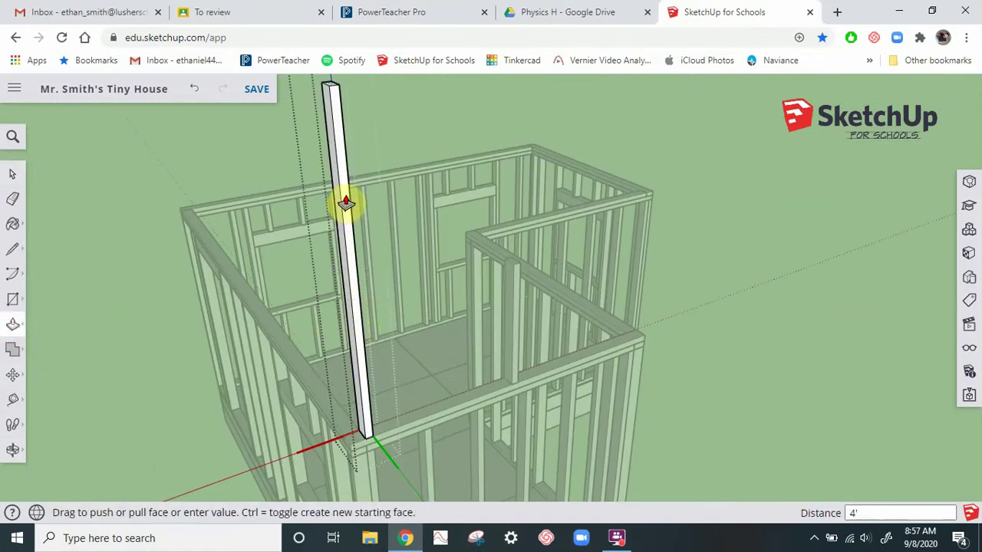
click(13, 175)
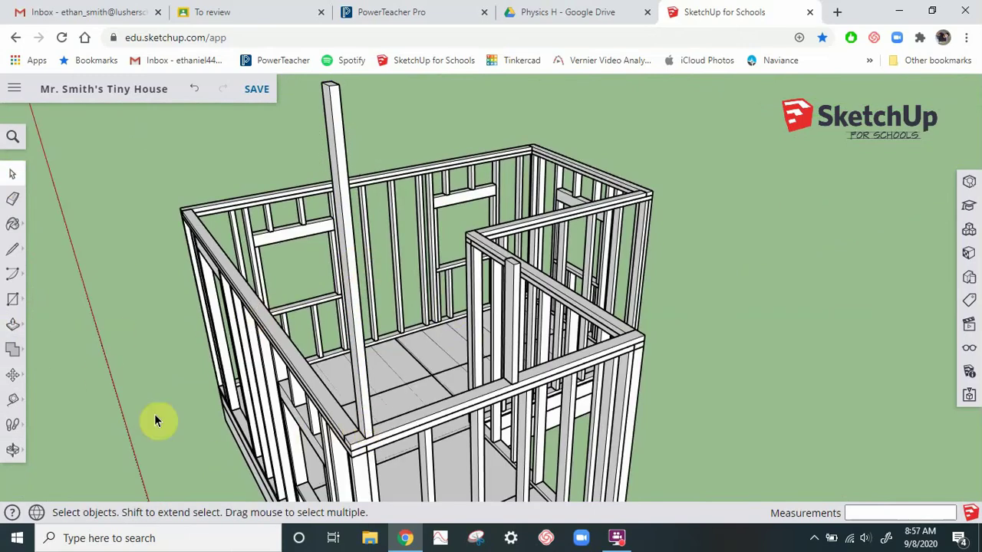
Step: Rotate the lengthened corner stud about its bottom corner by about 50° so its lower edge meets the center stud's top front corner
click(359, 340)
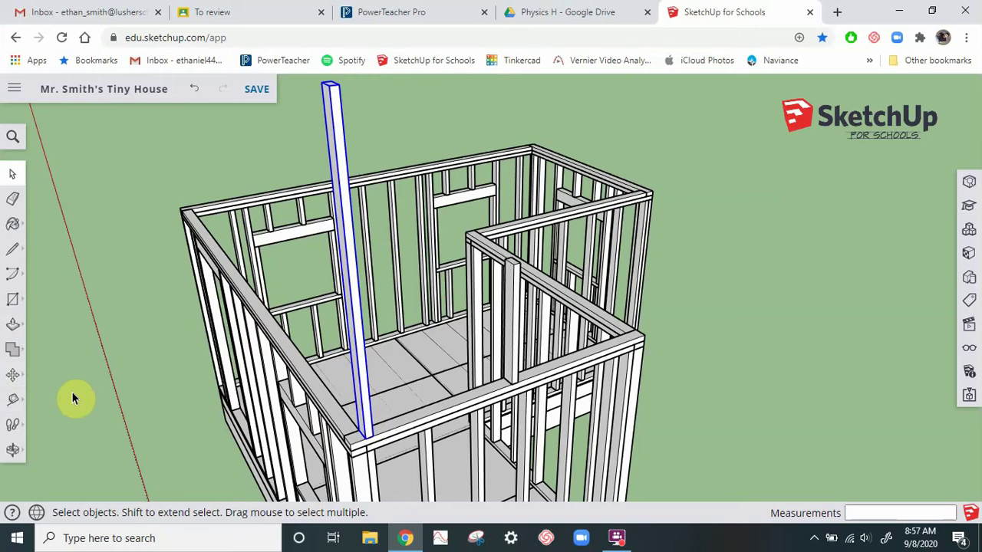
click(12, 374)
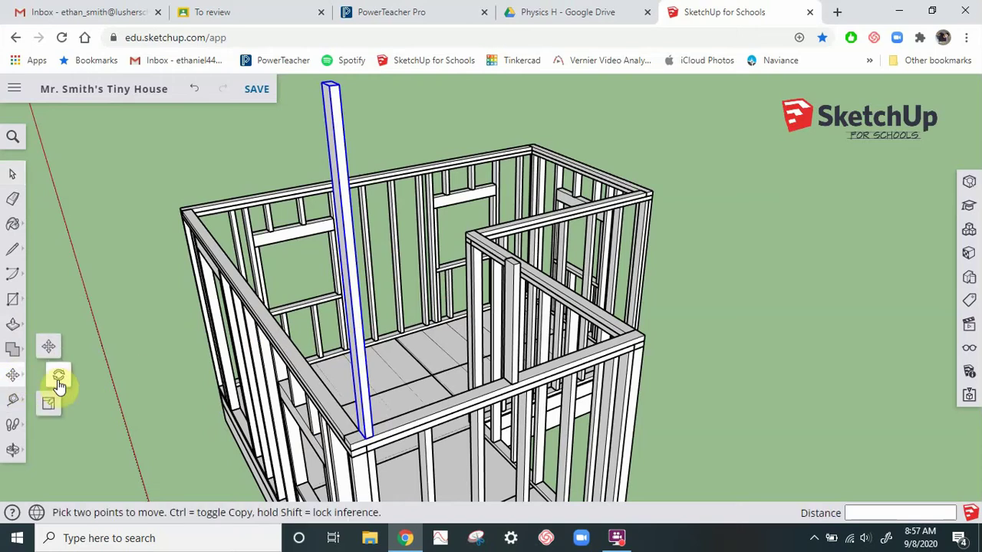
key(r)
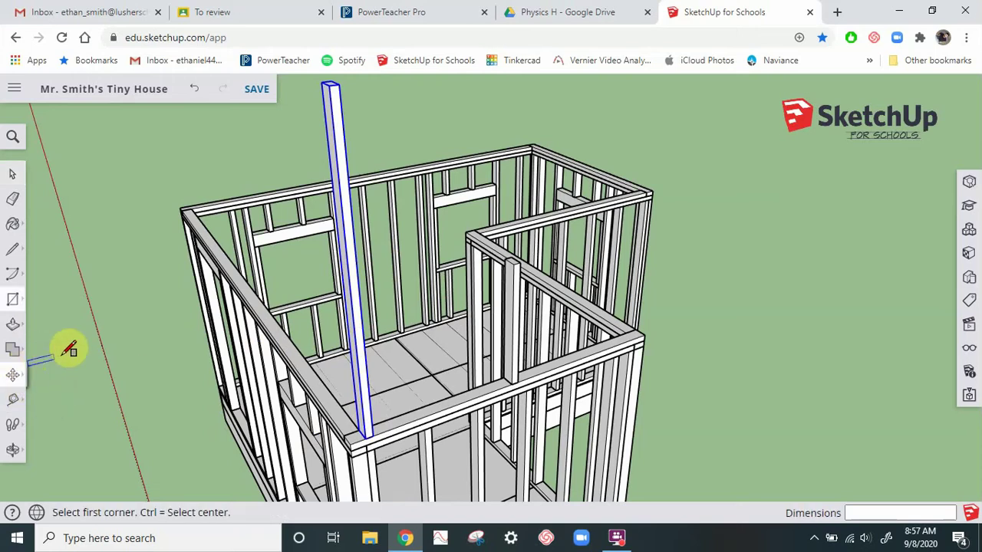
click(17, 379)
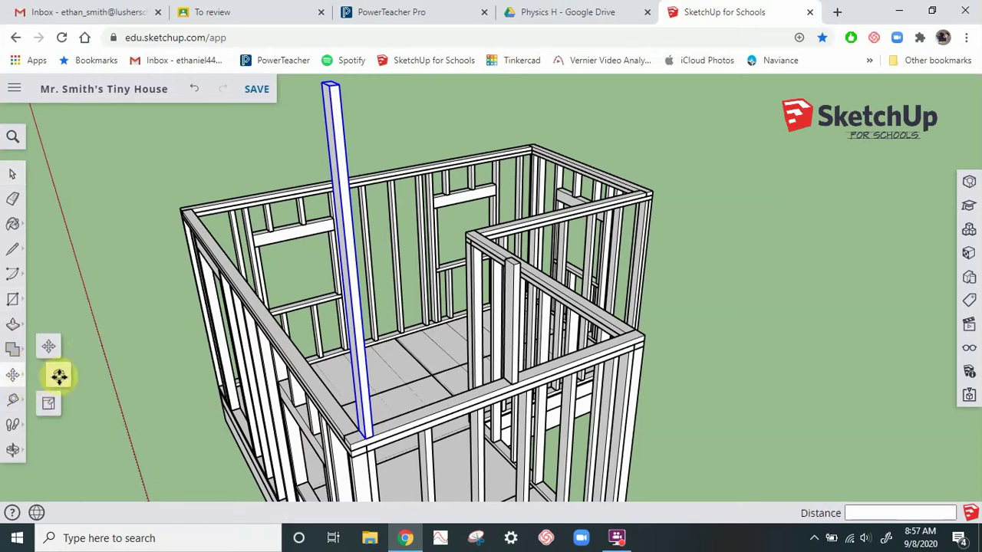
click(51, 377)
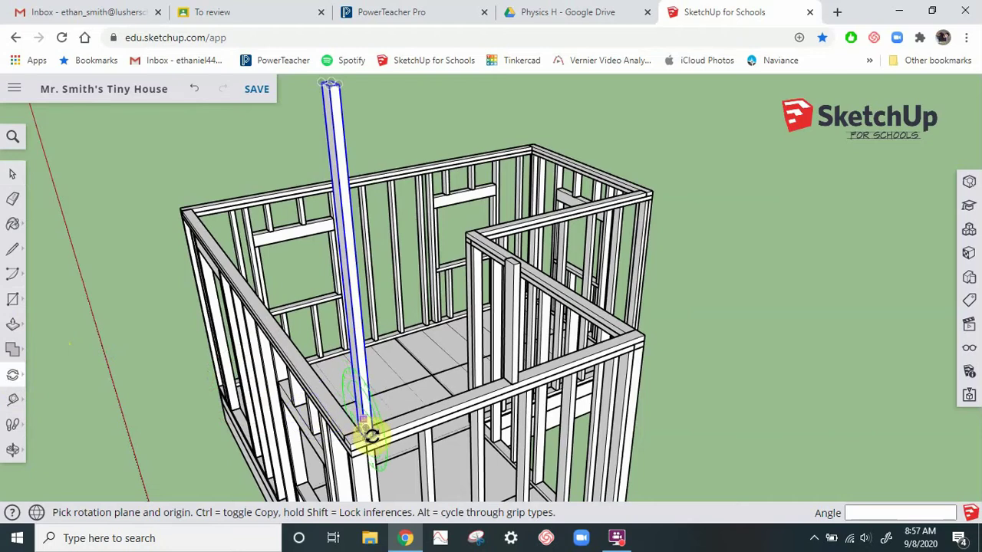
scroll(367, 433, up, 3)
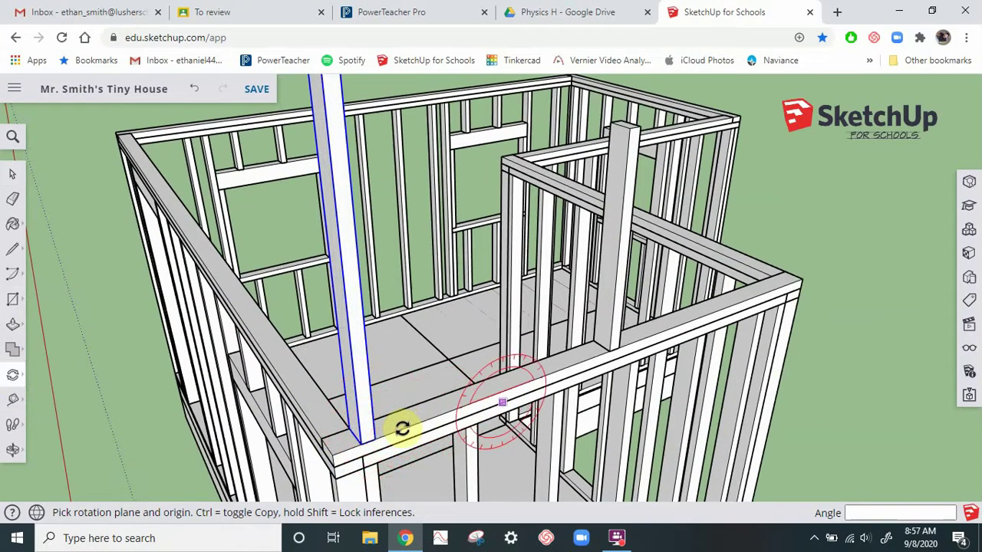
click(361, 444)
middle_drag(355, 464, 325, 271)
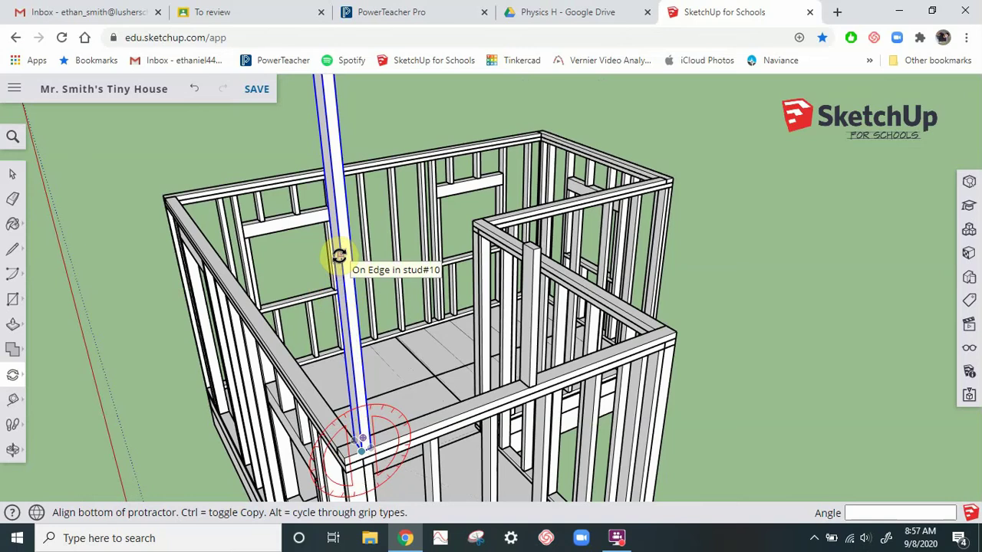
click(362, 250)
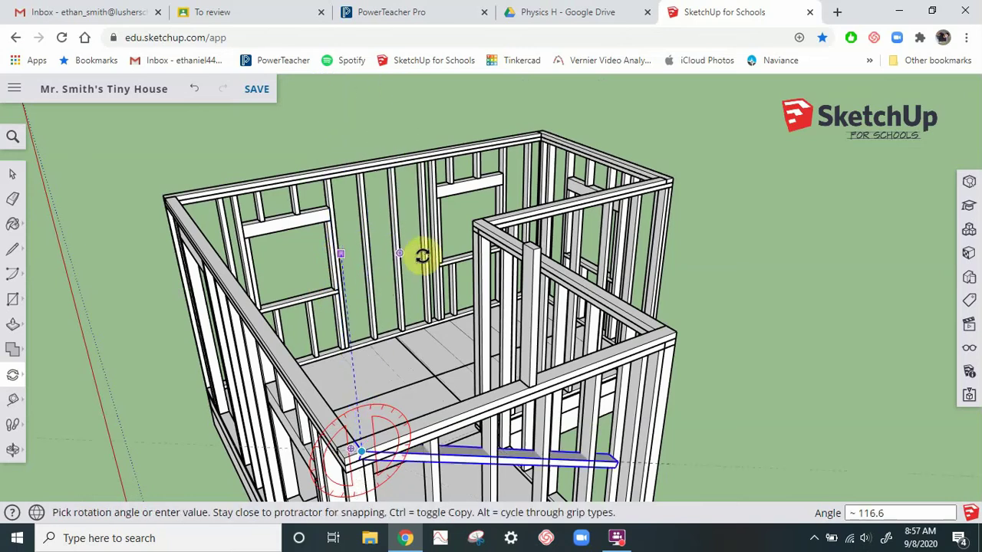
scroll(516, 251, up, 6)
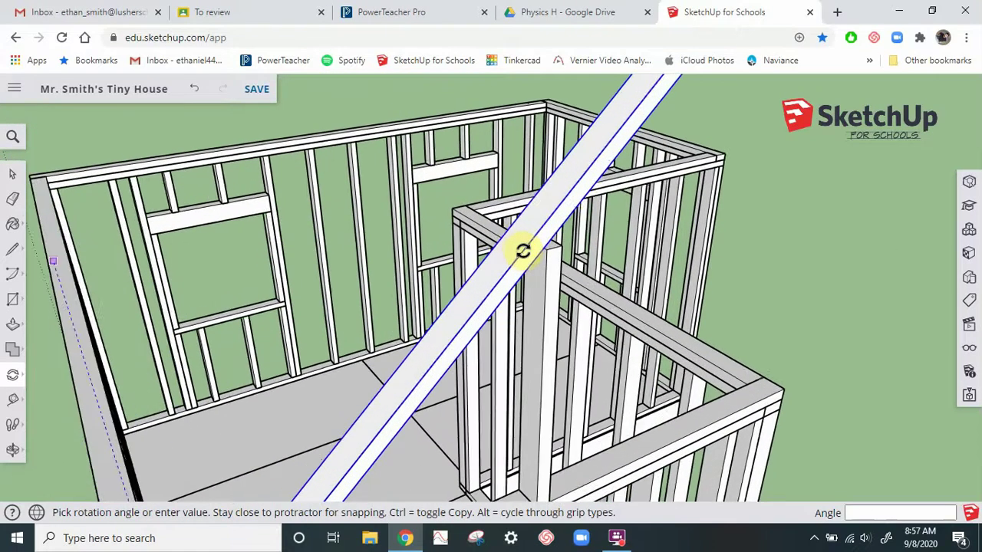
scroll(568, 274, down, 1)
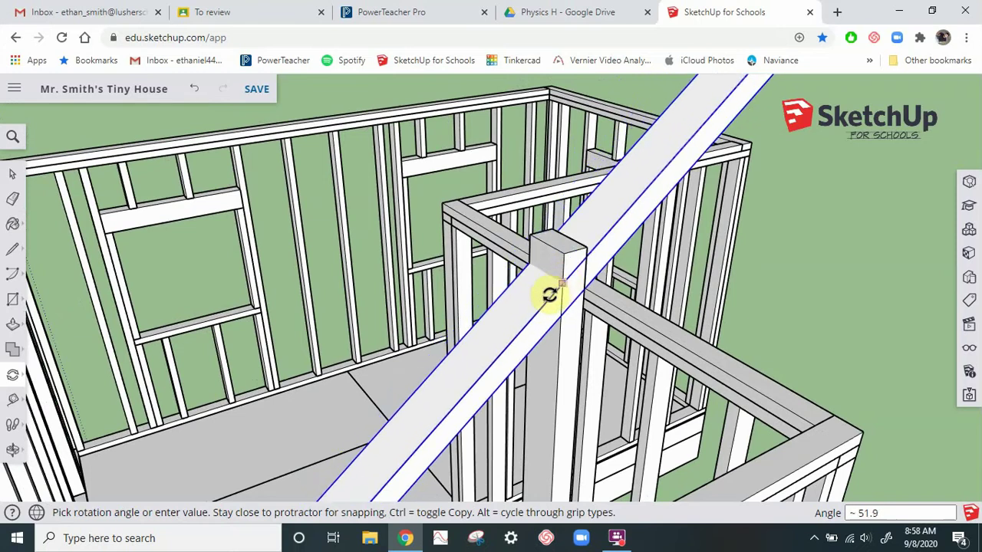
click(563, 254)
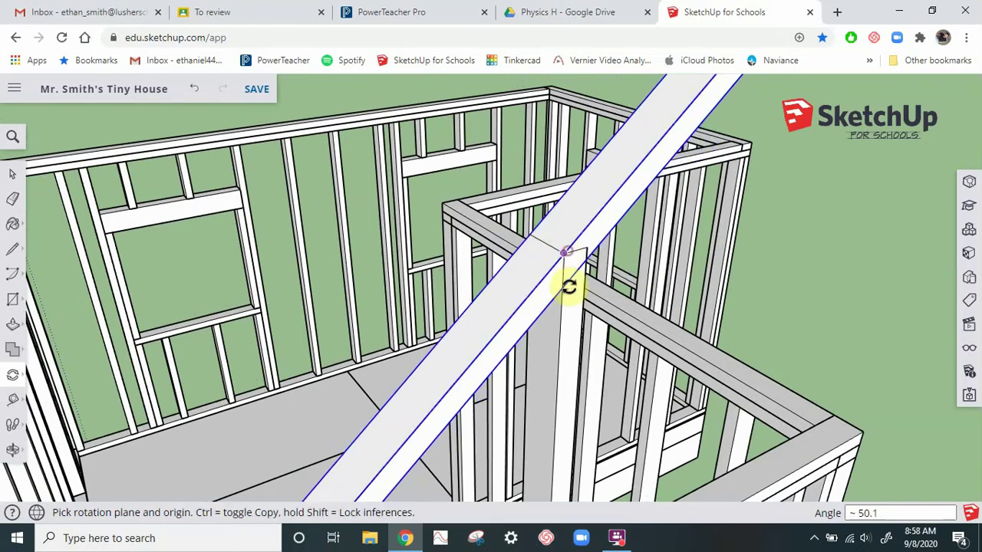
Step: Deselect the rotated rafter and examine how it sits on the wall corner and over the center stud
click(13, 174)
click(834, 221)
middle_drag(527, 315, 383, 226)
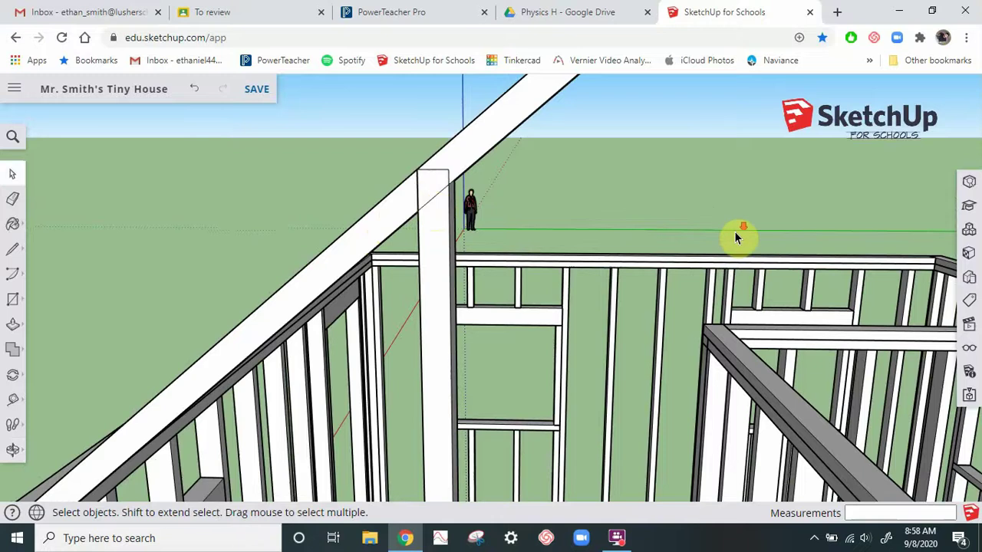
scroll(734, 234, down, 4)
scroll(664, 243, up, 5)
scroll(659, 243, down, 2)
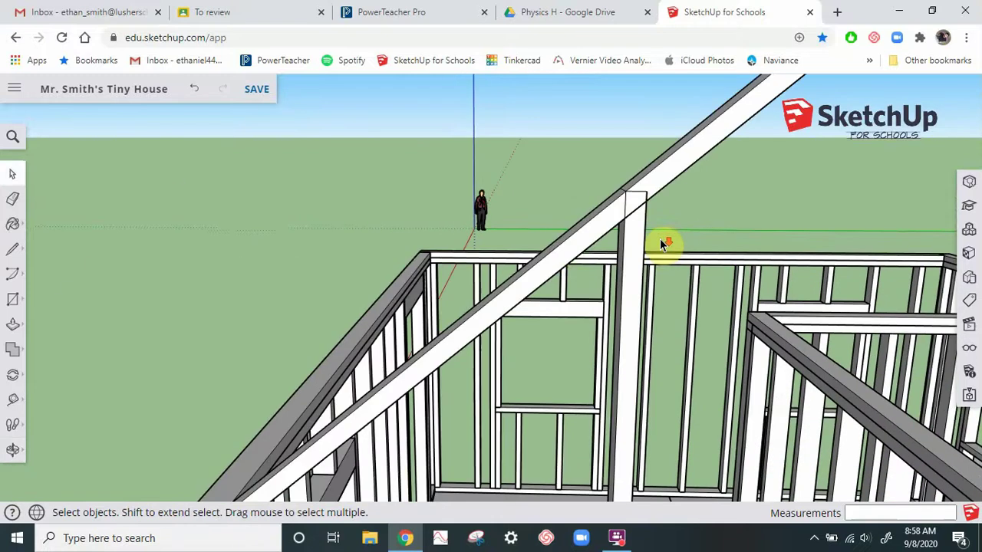
scroll(591, 243, down, 1)
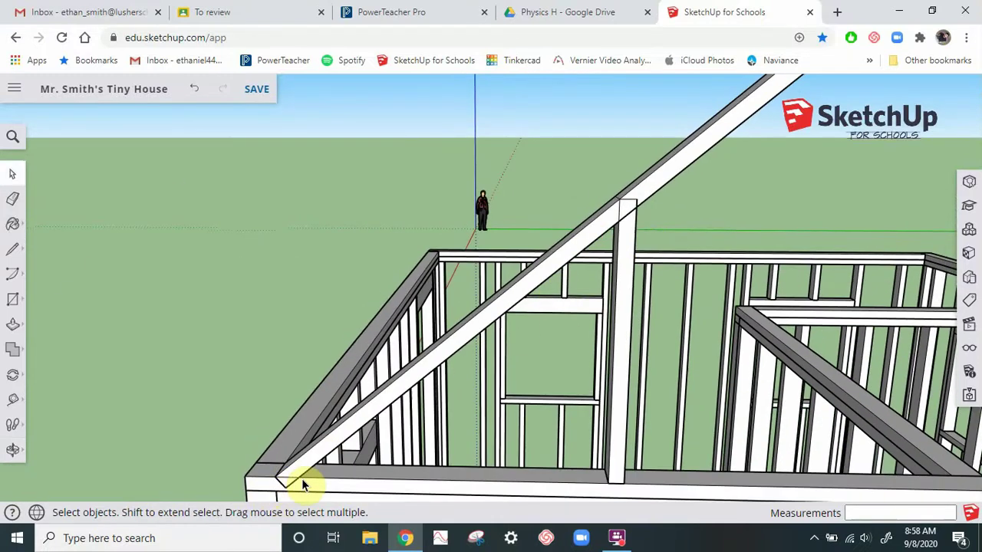
scroll(330, 381, down, 2)
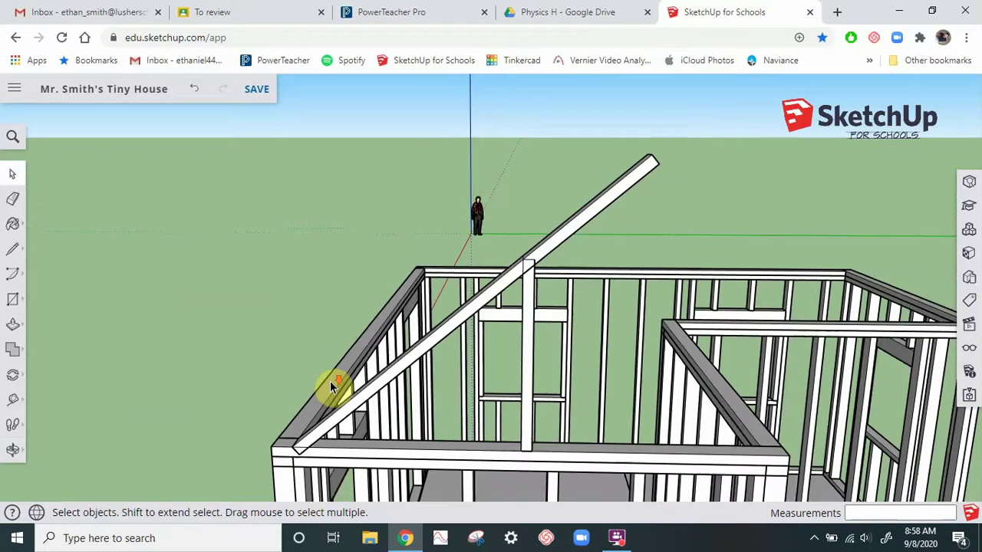
middle_drag(330, 381, 325, 405)
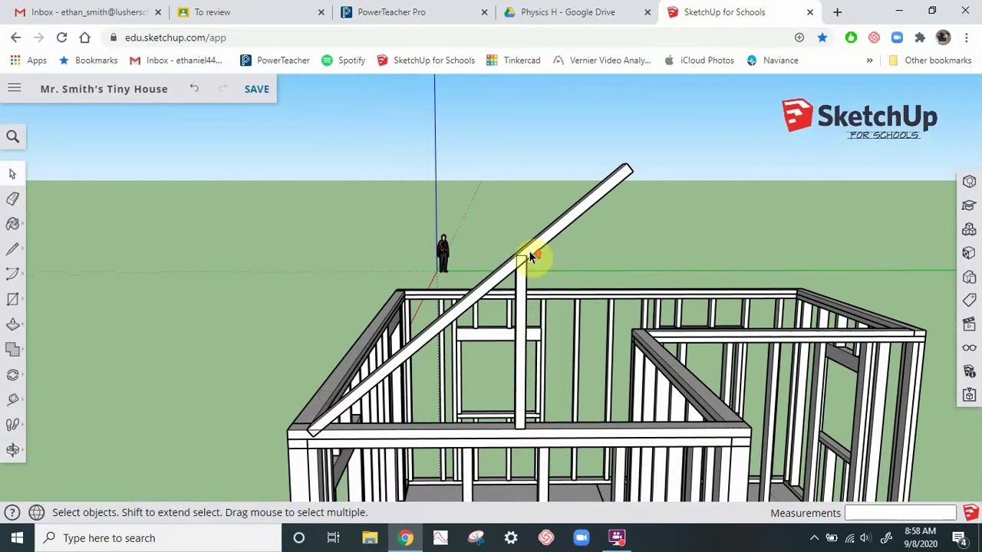
Step: Open the rafter for editing and draw a line about 2 5/8" long across its front face along the center stud's near edge
scroll(529, 257, up, 5)
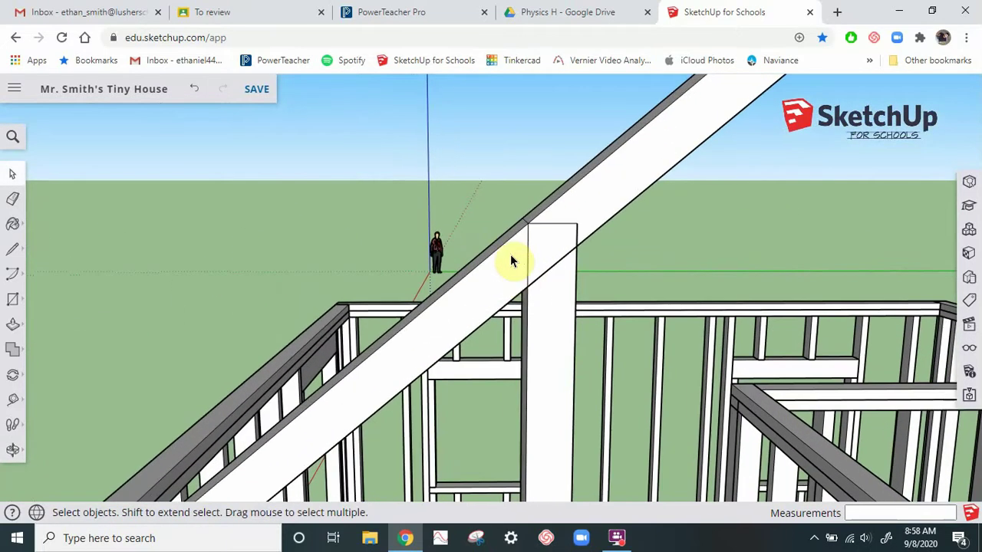
double_click(511, 261)
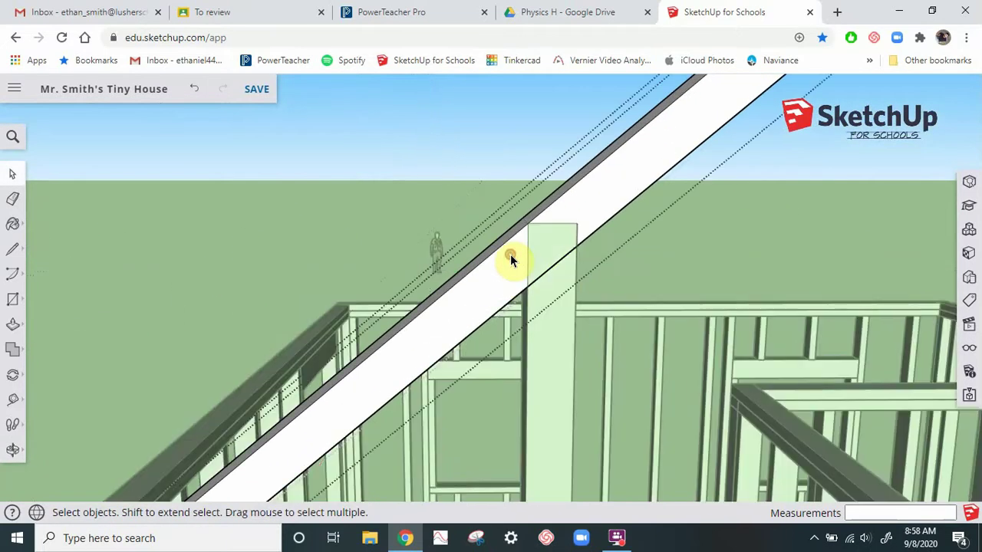
click(16, 249)
scroll(524, 230, up, 3)
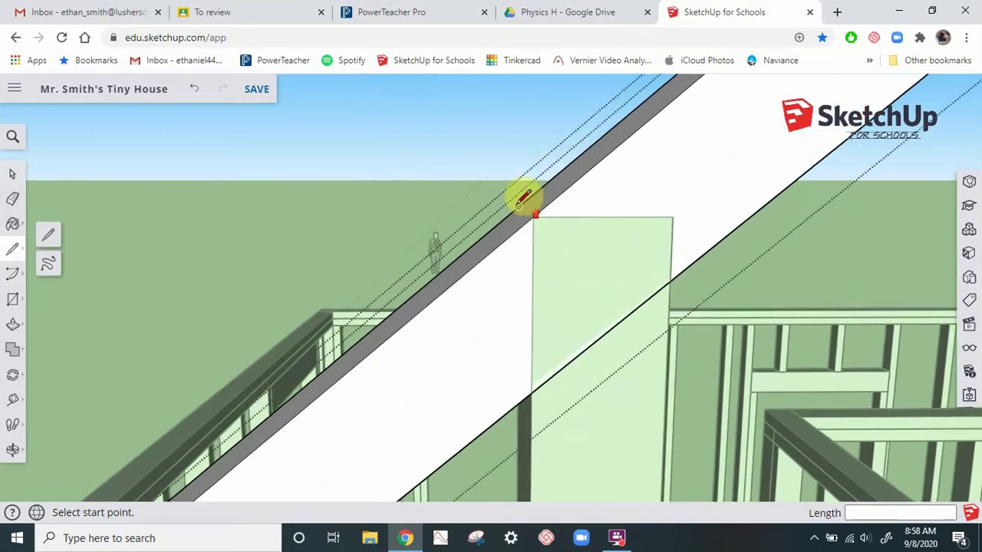
scroll(530, 205, up, 5)
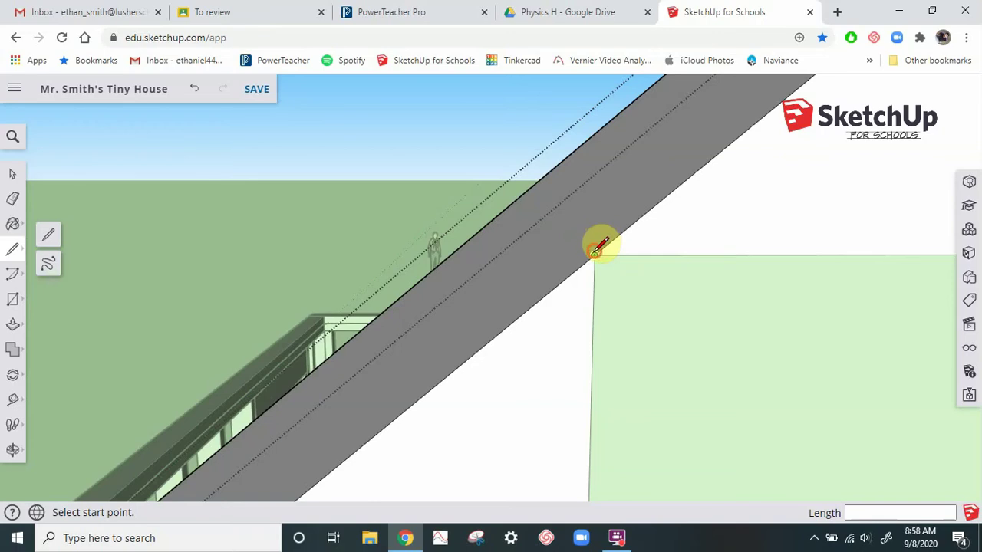
click(594, 254)
scroll(598, 184, down, 3)
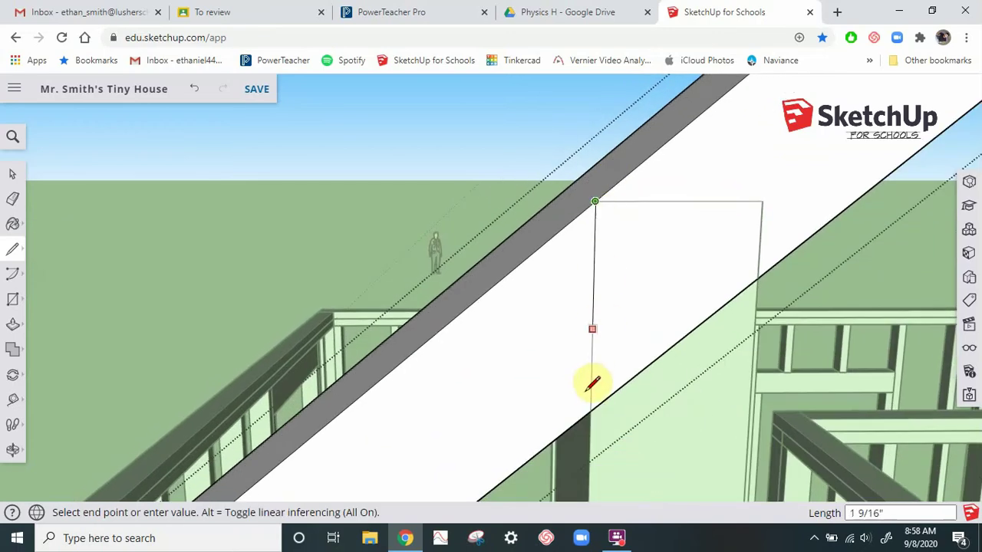
scroll(592, 408, up, 5)
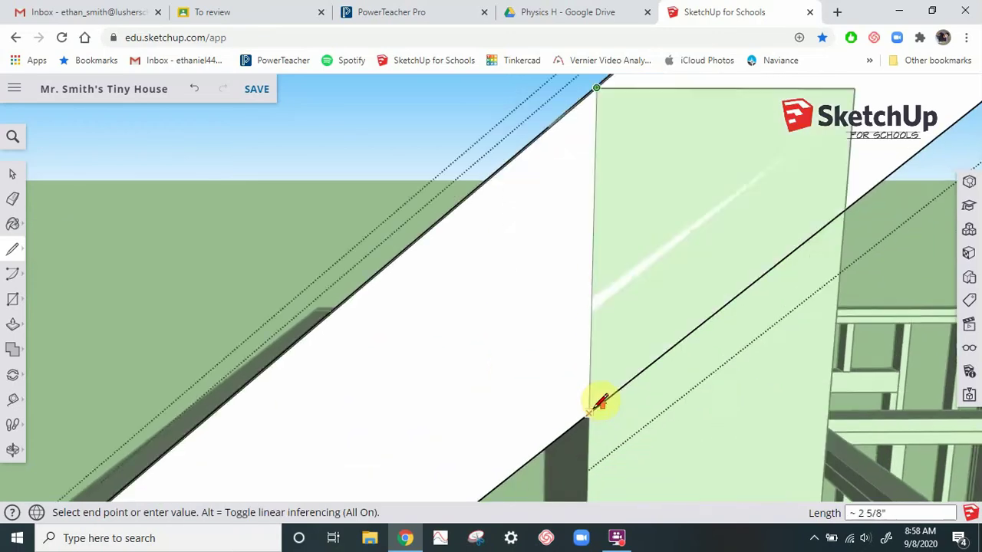
click(582, 418)
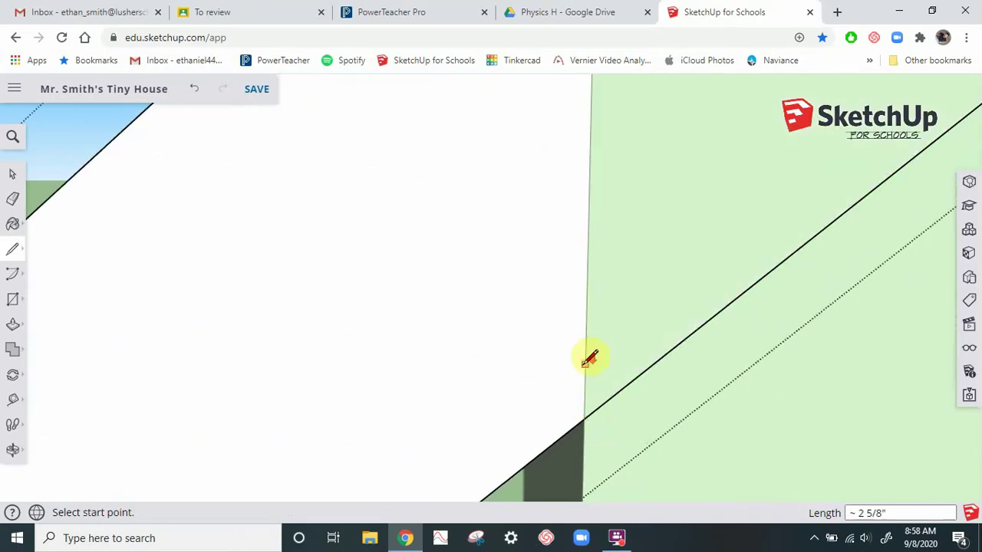
scroll(587, 357, down, 5)
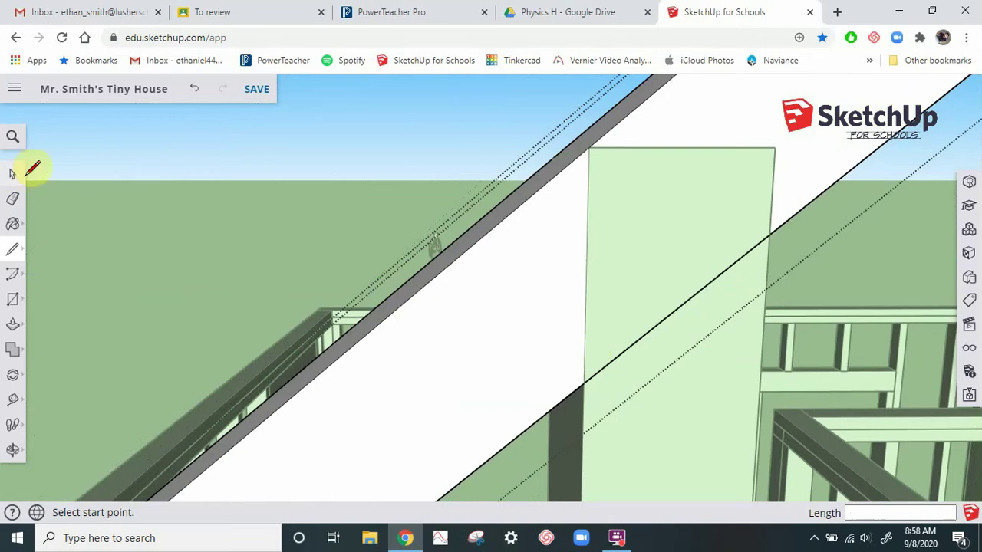
Step: Push the rafter's front face beyond the drawn line back 4" to cut off the excess, and close the component
click(9, 176)
scroll(439, 443, down, 2)
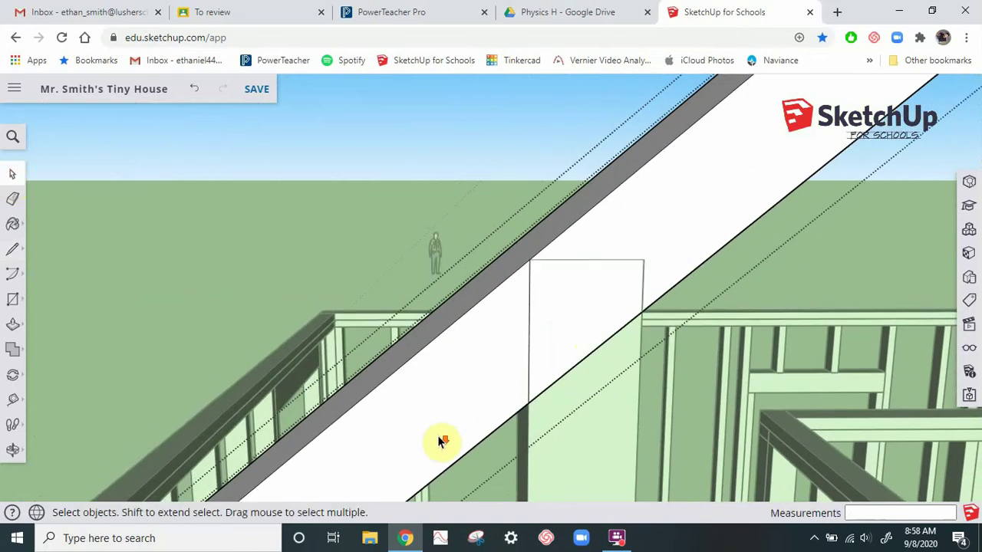
click(642, 245)
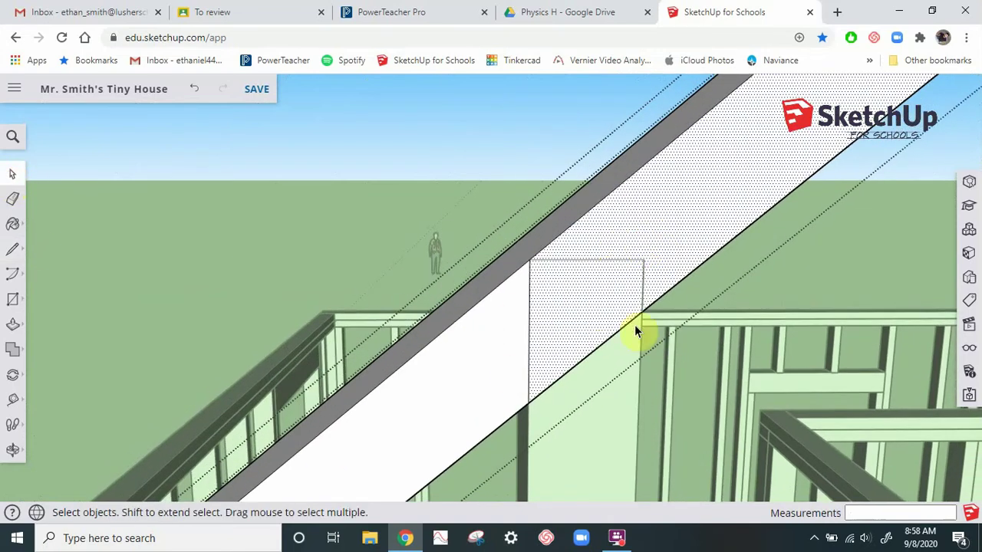
middle_drag(636, 332, 491, 379)
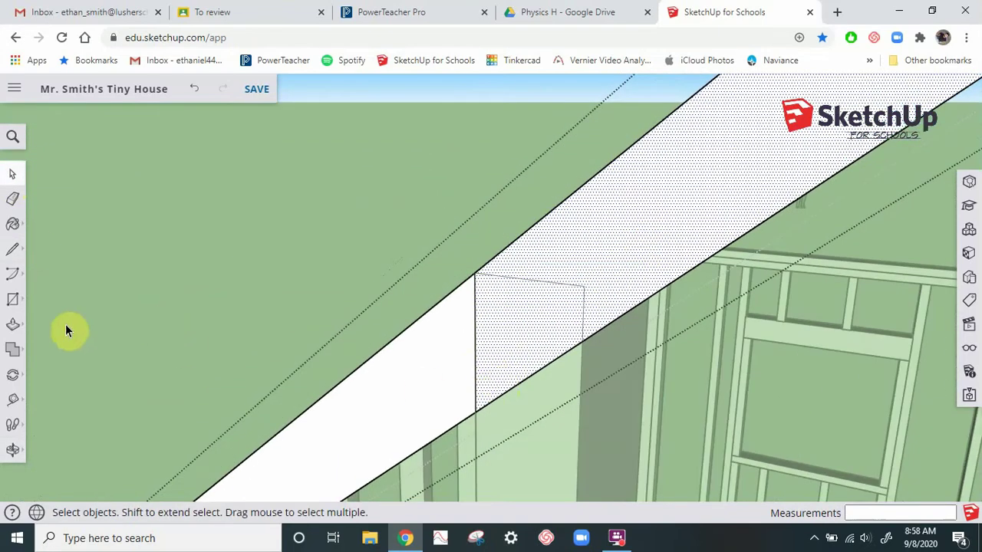
click(12, 324)
drag(597, 269, 733, 205)
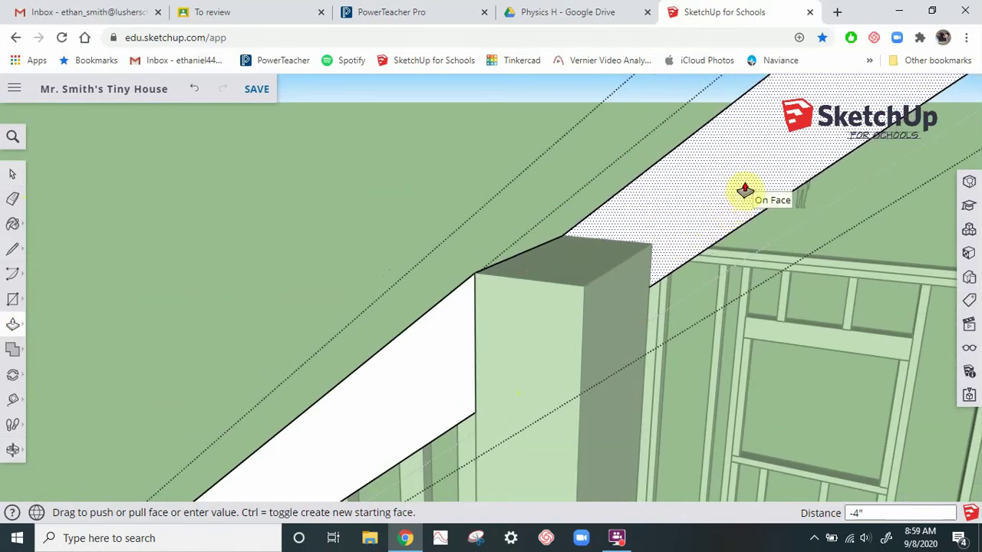
key(Escape)
click(11, 174)
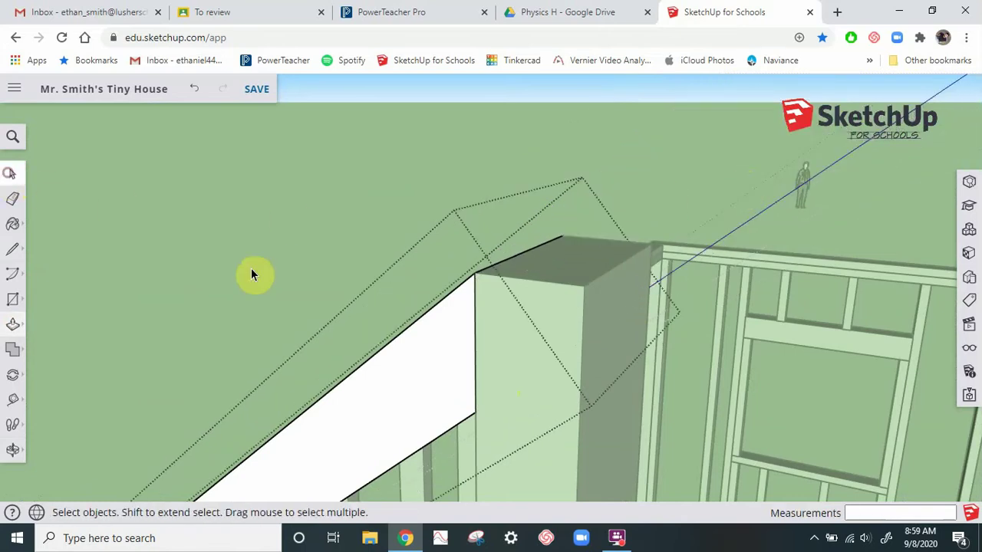
middle_drag(351, 256, 695, 336)
Step: Examine the trimmed rafter's joint at the center stud and its lower end at the wall corner from several angles
scroll(691, 326, down, 2)
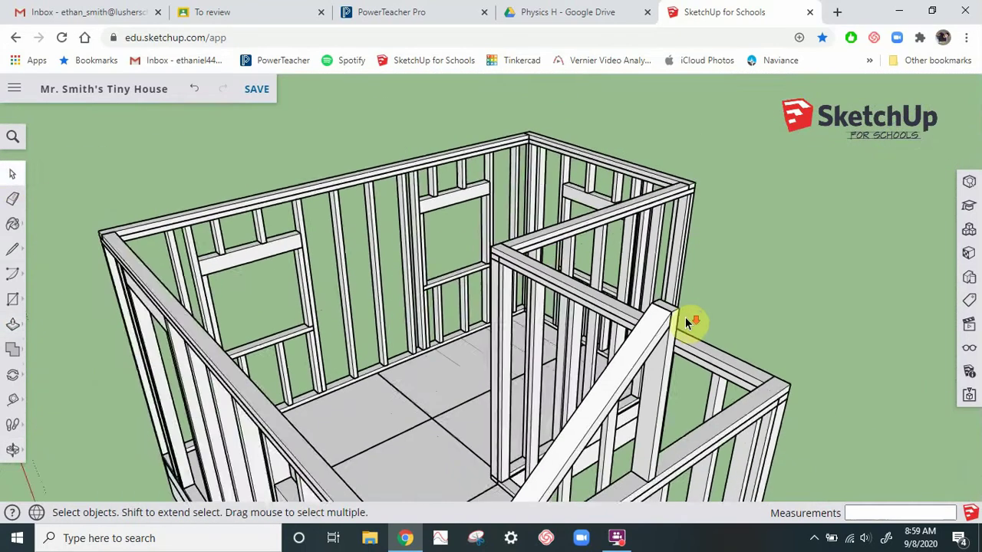
scroll(686, 323, down, 5)
scroll(650, 398, up, 6)
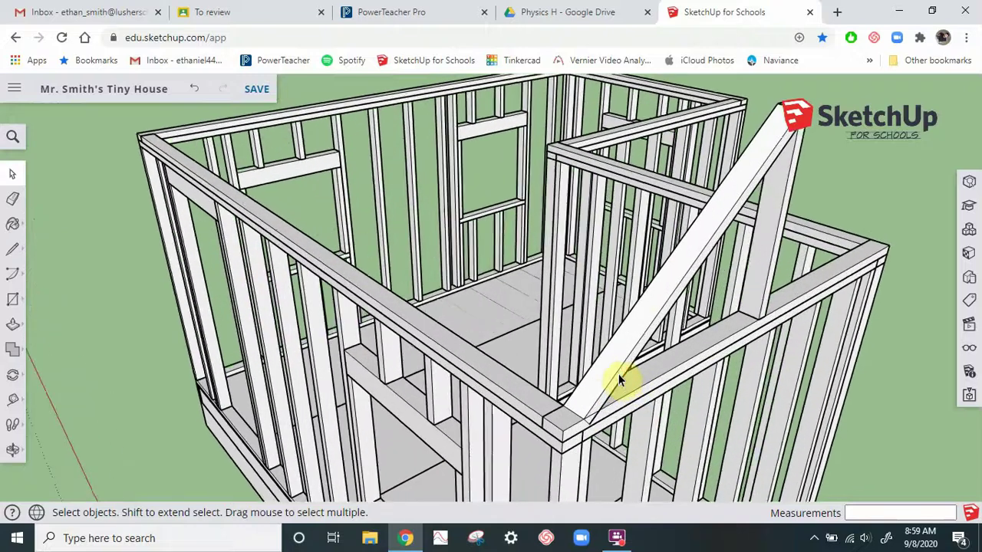
scroll(618, 373, up, 5)
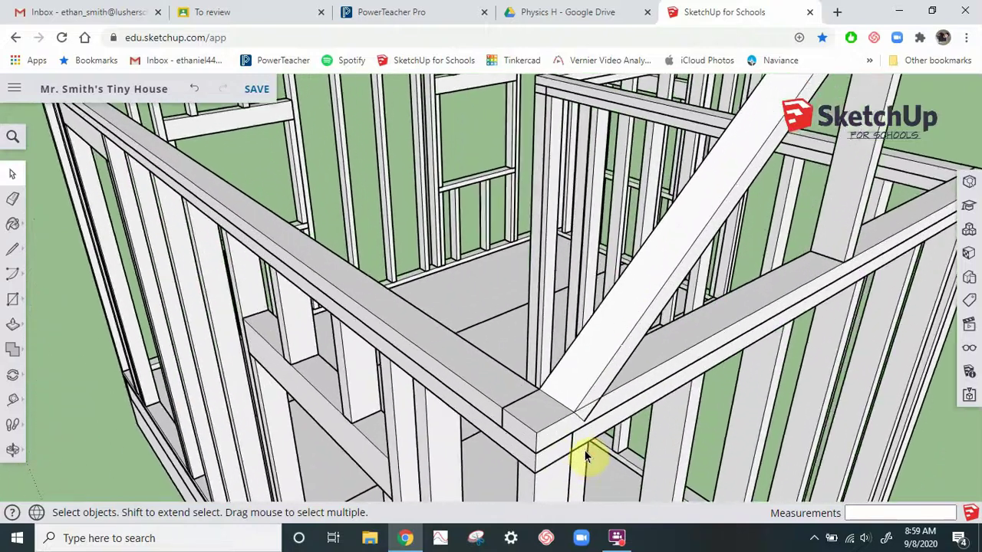
scroll(584, 454, up, 2)
scroll(503, 434, down, 4)
scroll(574, 399, up, 4)
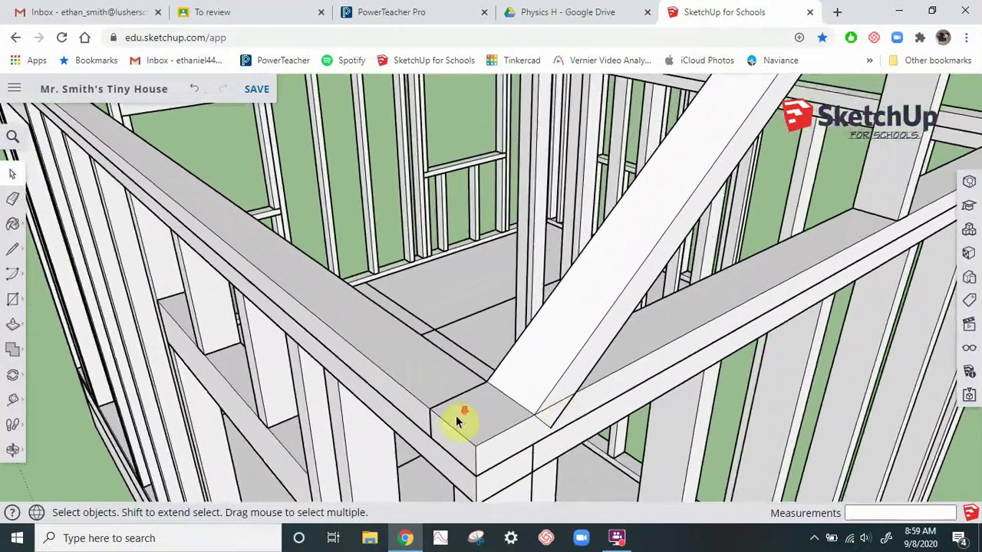
scroll(458, 421, down, 5)
middle_drag(729, 368, 499, 441)
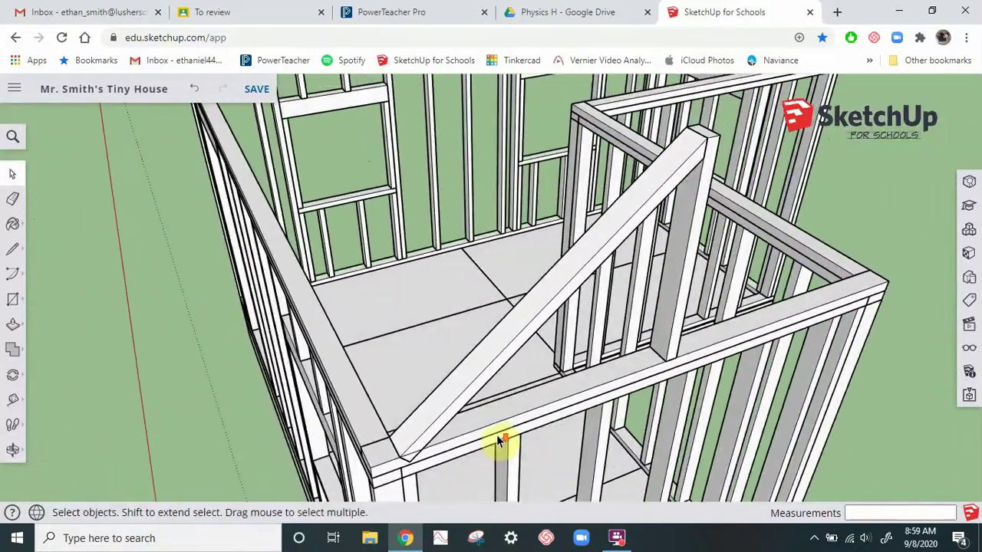
scroll(707, 212, up, 5)
scroll(698, 191, down, 2)
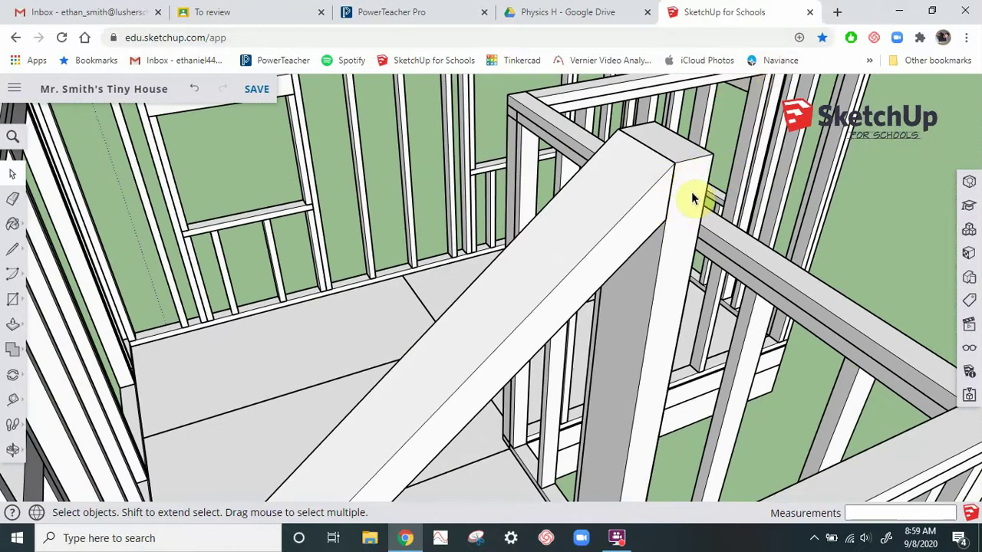
scroll(690, 196, down, 5)
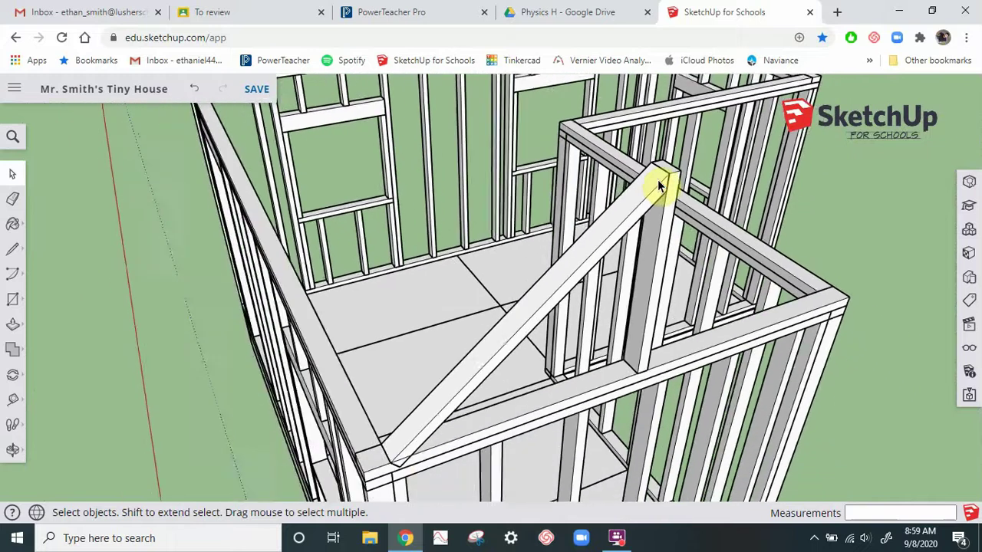
scroll(423, 449, up, 5)
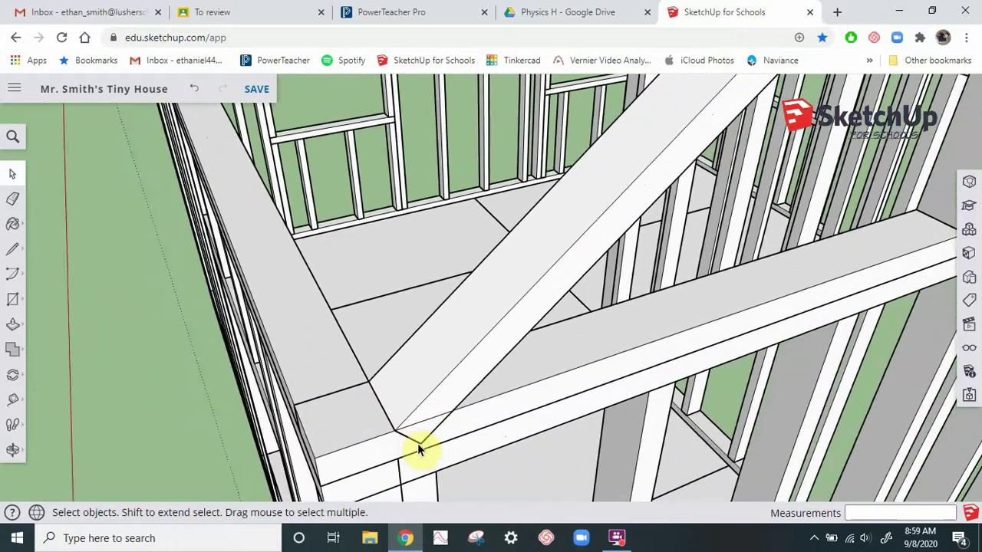
middle_drag(419, 449, 502, 450)
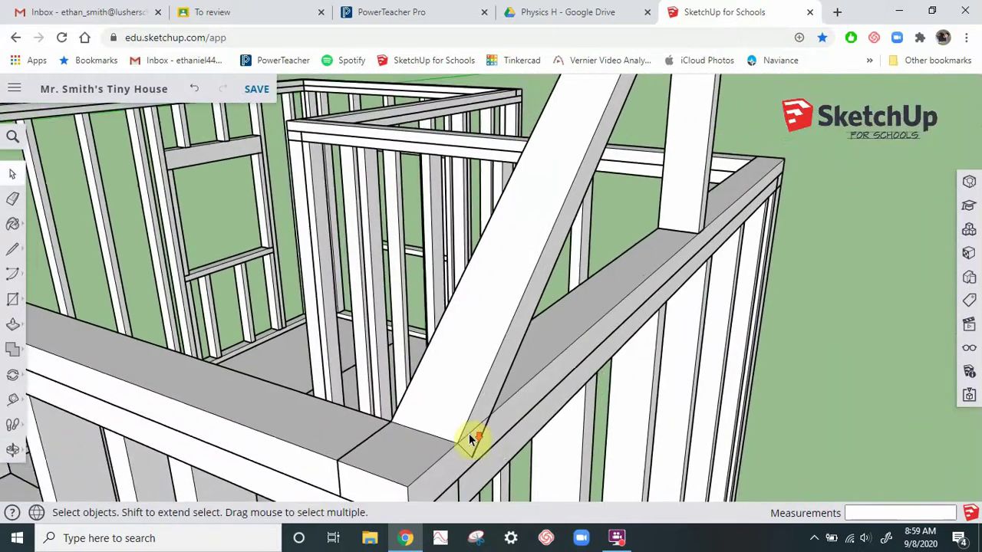
scroll(472, 438, down, 3)
middle_drag(454, 435, 526, 386)
middle_drag(448, 377, 339, 390)
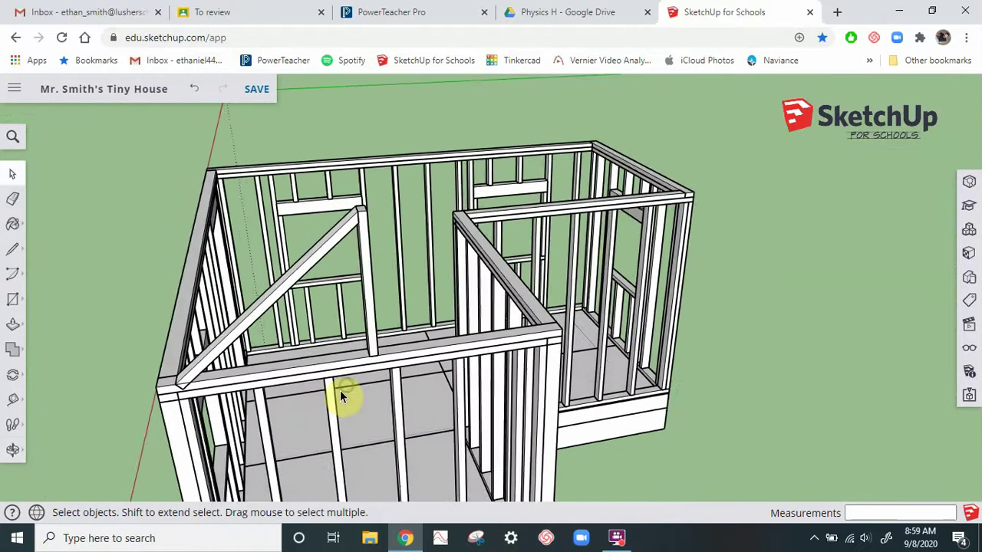
scroll(338, 285, up, 4)
scroll(335, 287, down, 3)
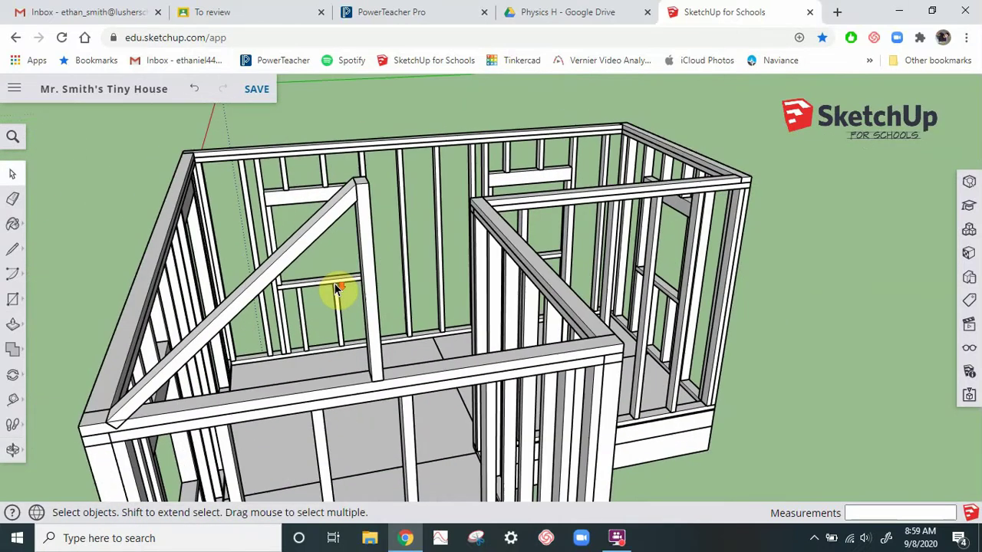
Step: Rotate a copy of the trimmed rafter 180° about a point on the end wall's top plate
click(296, 244)
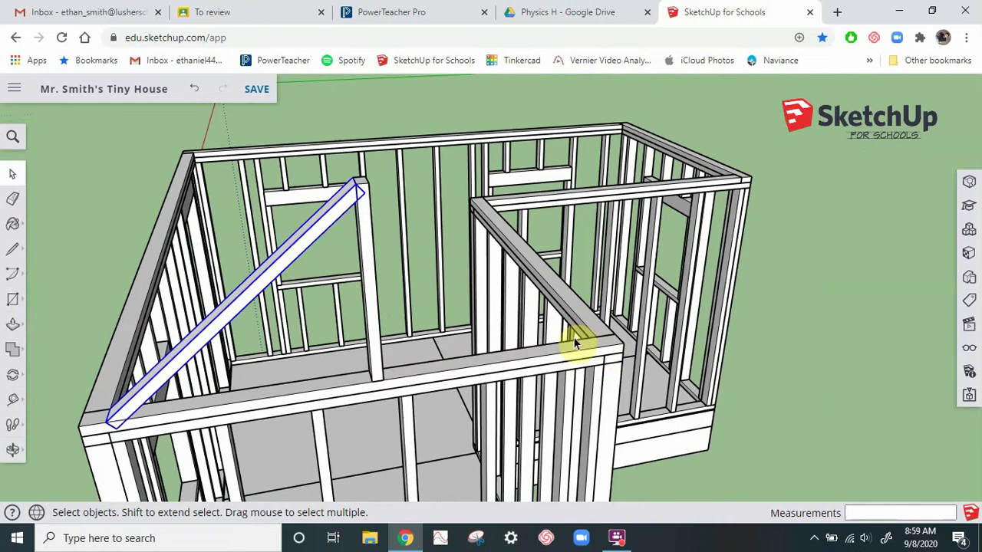
middle_drag(576, 343, 575, 383)
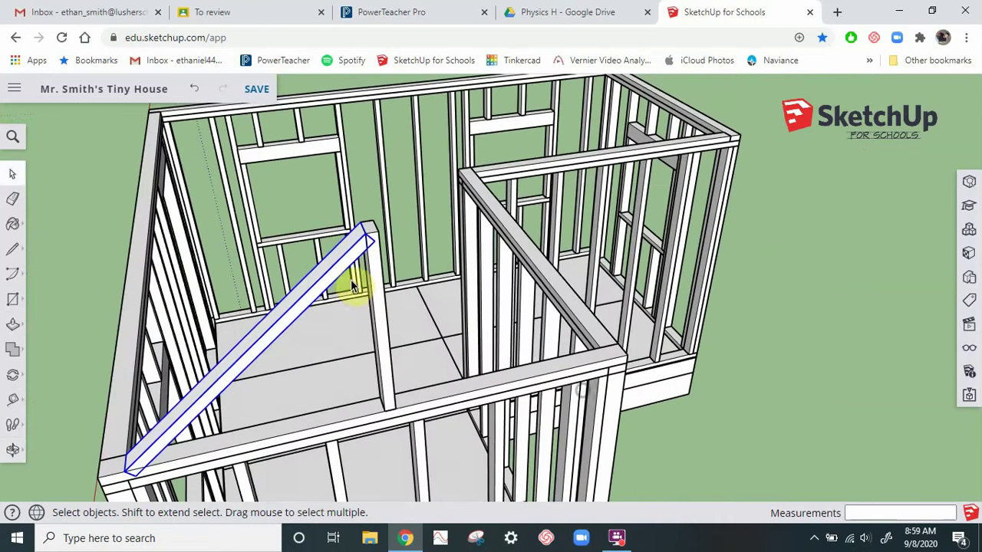
click(10, 378)
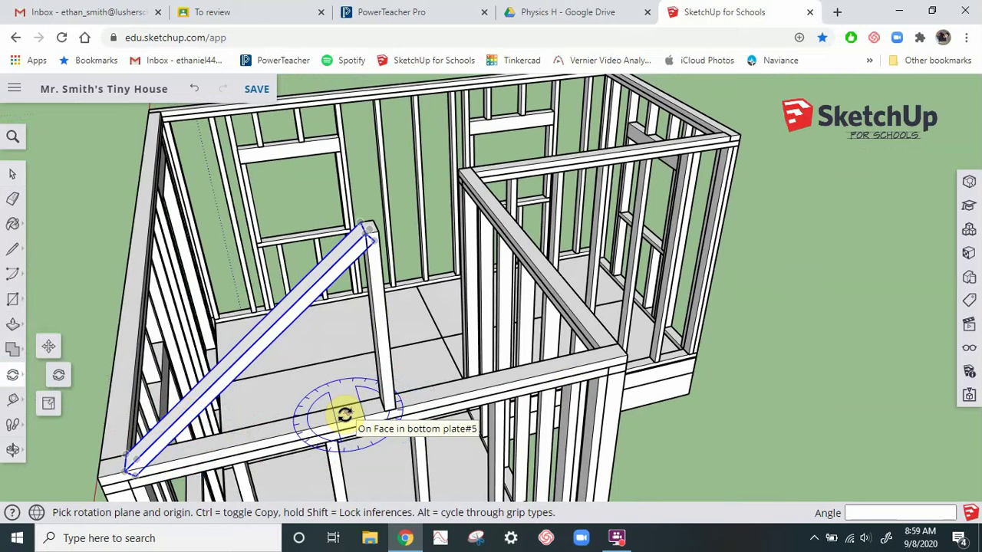
click(303, 418)
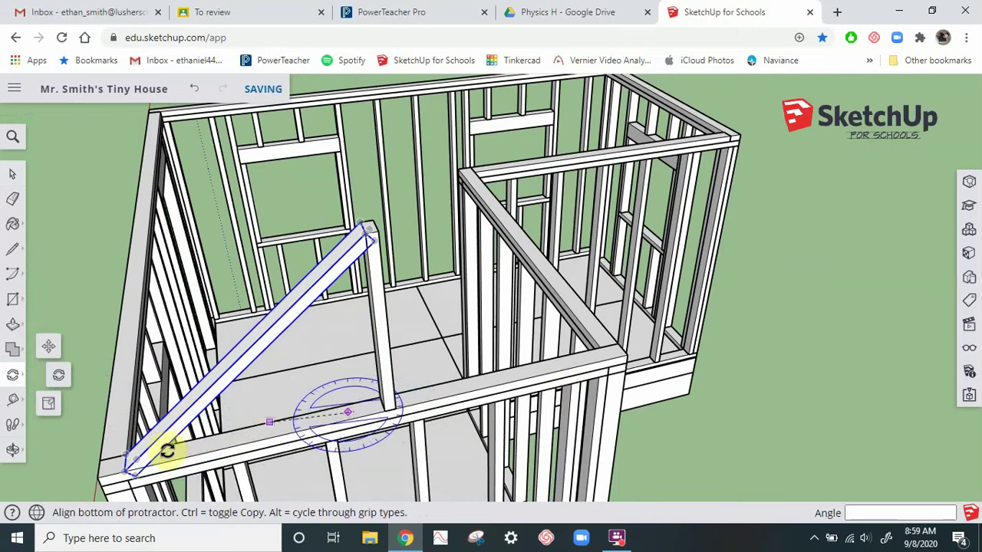
click(241, 438)
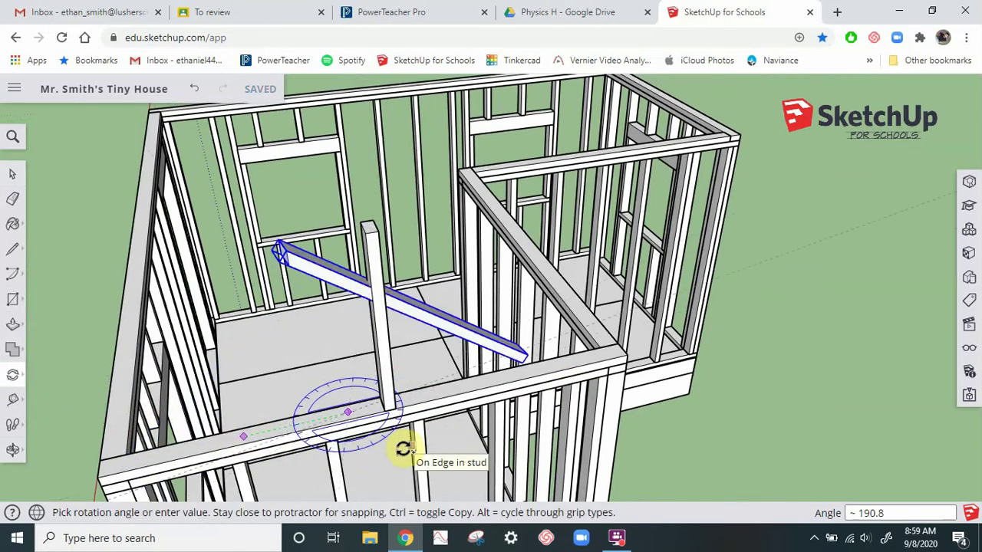
key(ctrl)
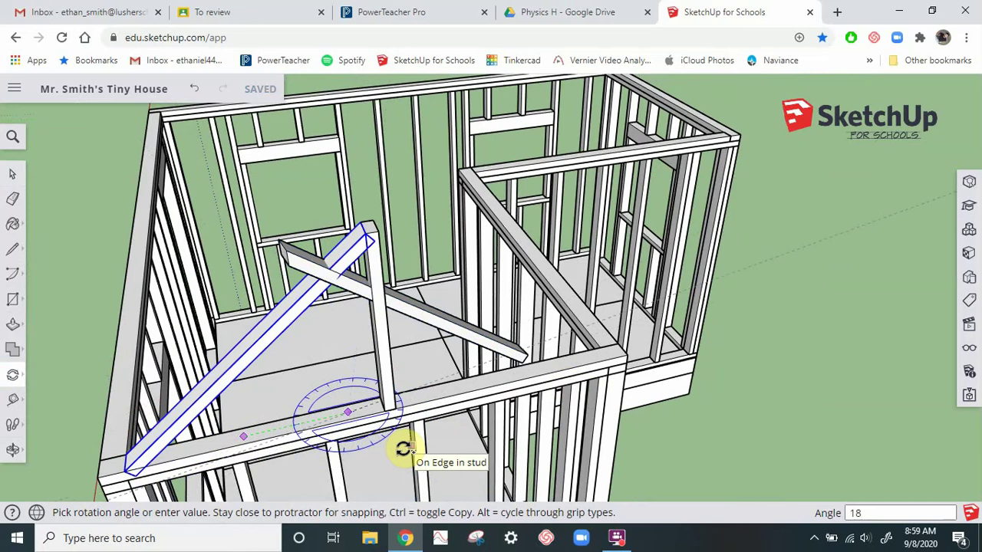
click(402, 449)
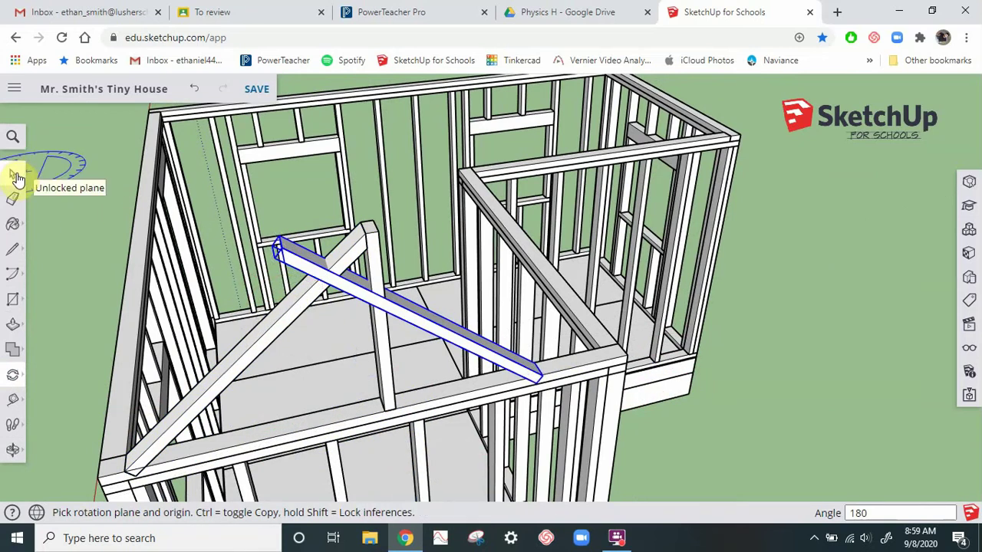
Step: Move the rotated rafter copy about 1' 2 3/8" along the end wall's top plate to the opposite wall corner
mouse_move(13, 374)
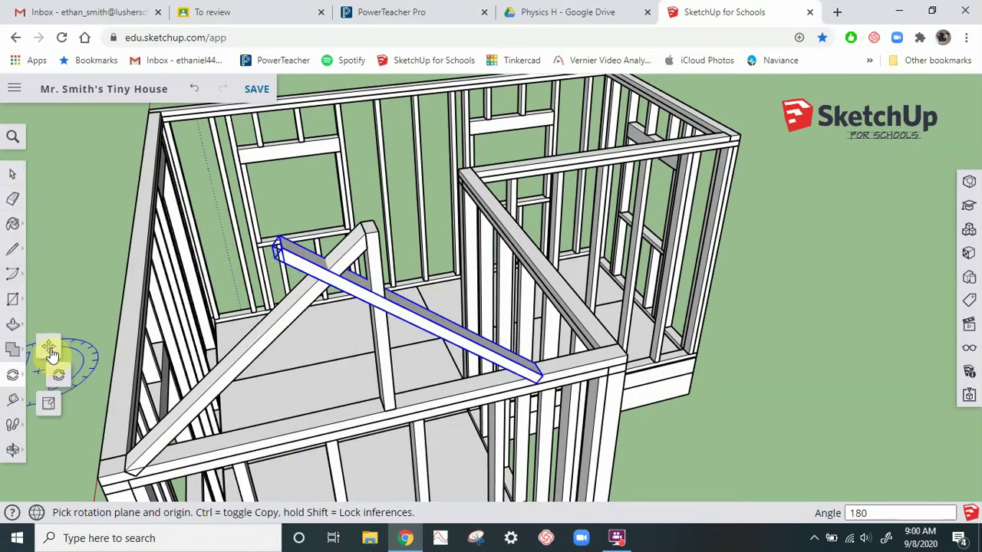
click(48, 349)
scroll(280, 268, up, 3)
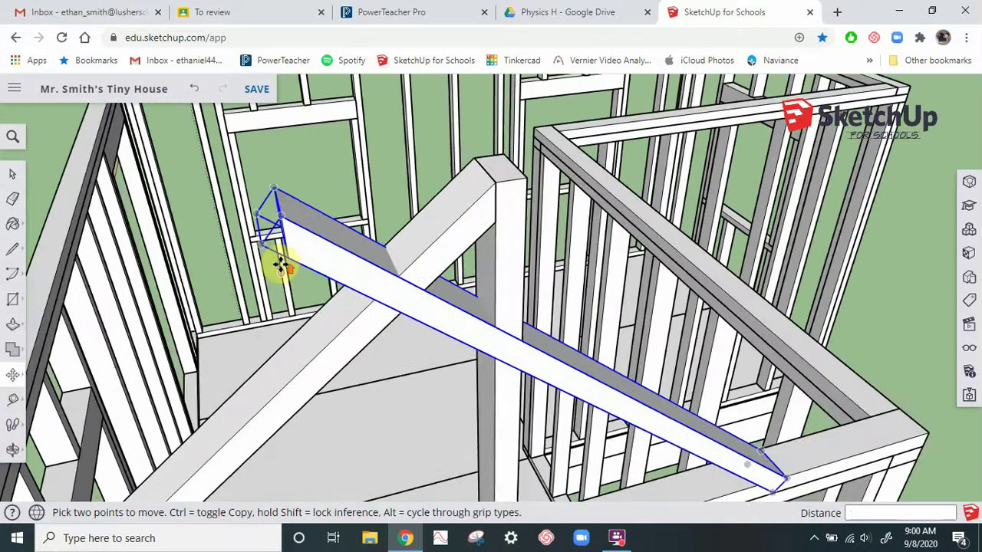
scroll(280, 253, up, 2)
scroll(280, 246, down, 4)
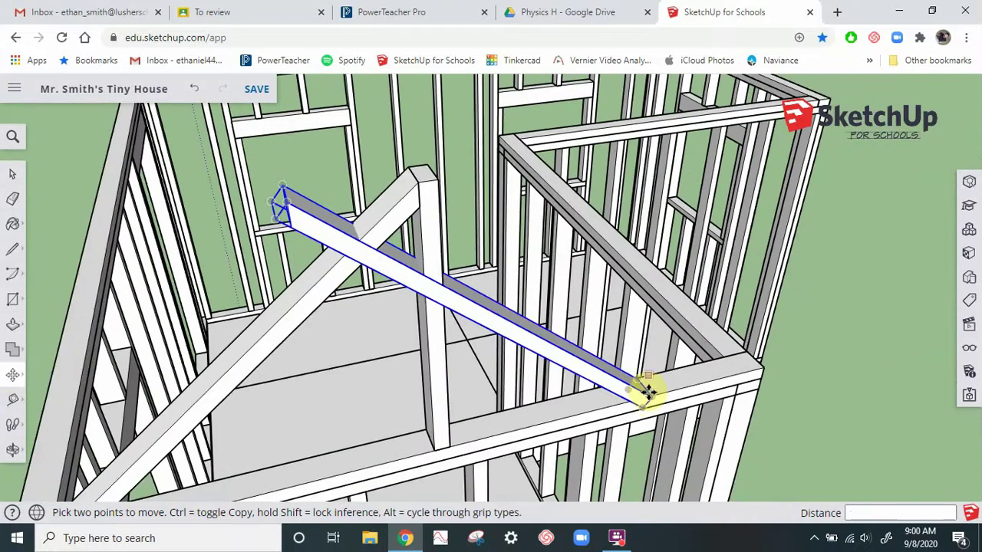
click(652, 398)
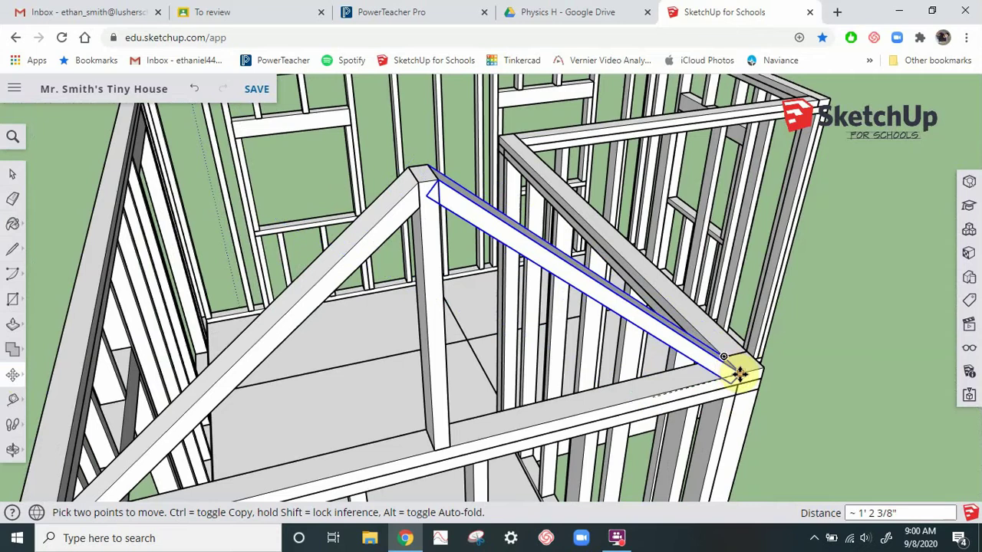
Step: Examine the moved rafter's fit at the wall corner and against the center stud's top, and deselect it
scroll(736, 373, up, 5)
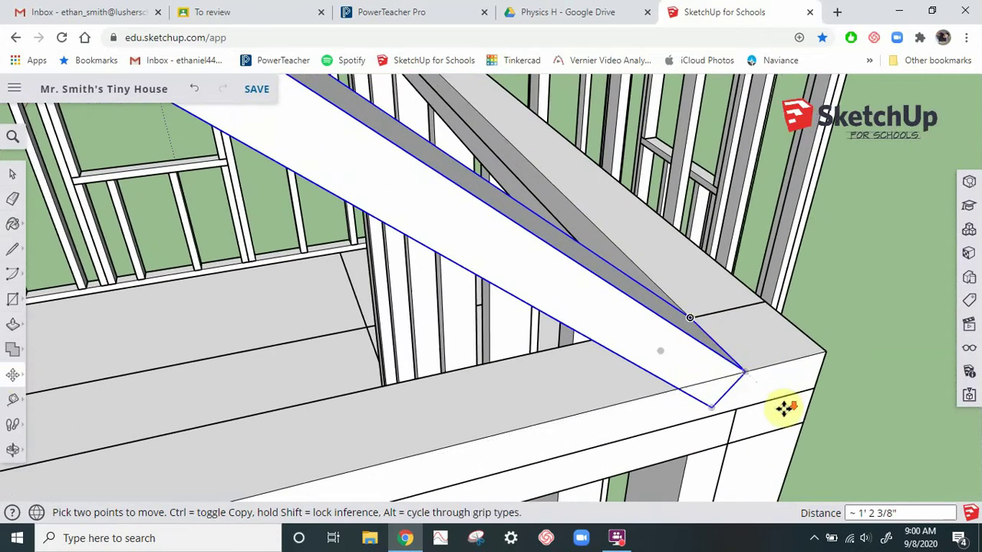
scroll(785, 412, down, 2)
middle_drag(791, 412, 714, 450)
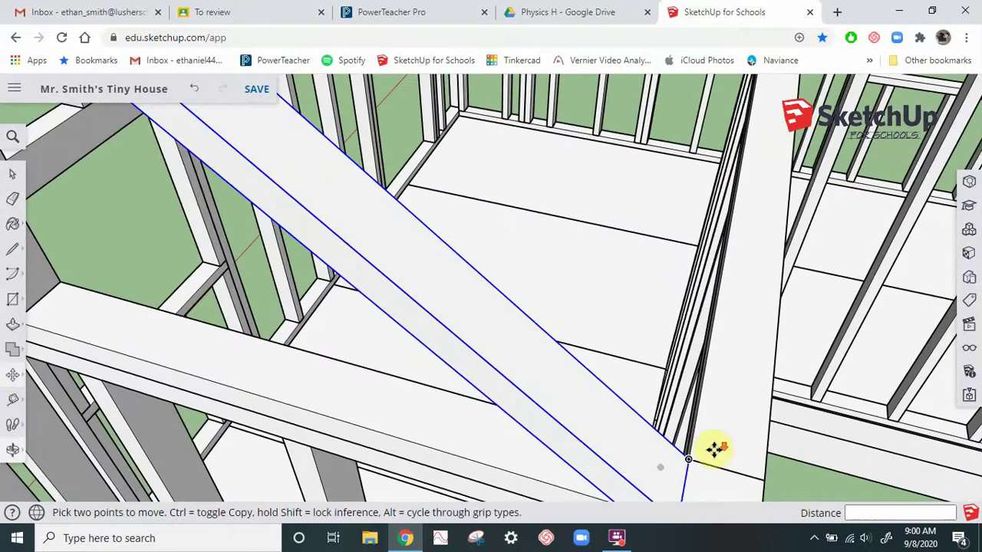
scroll(668, 416, down, 3)
scroll(502, 446, down, 3)
scroll(418, 275, up, 5)
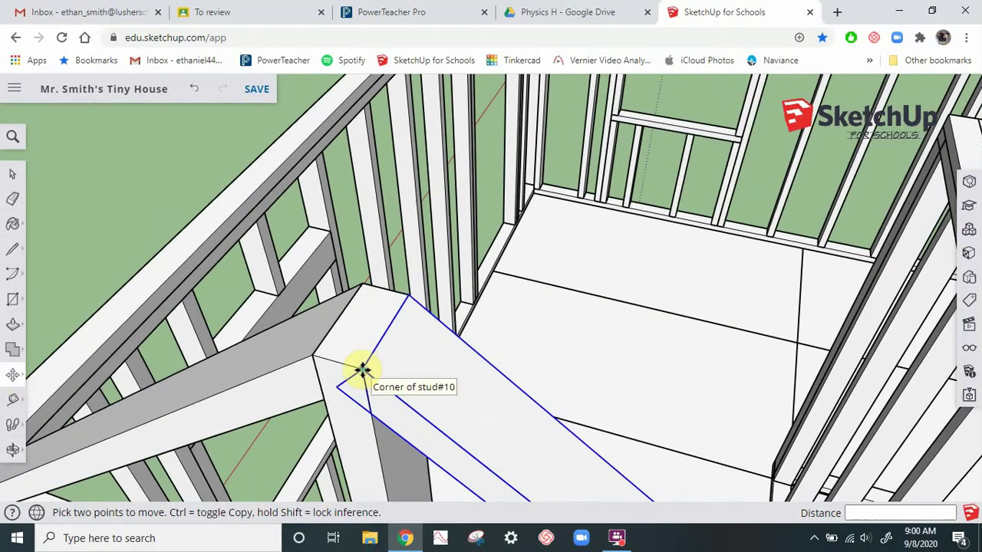
scroll(357, 380, up, 5)
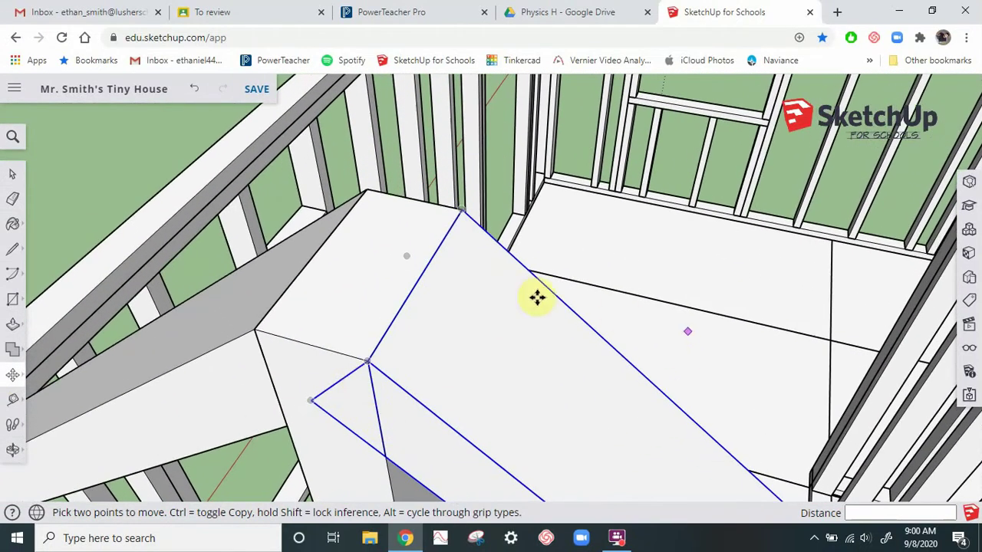
click(13, 175)
click(492, 175)
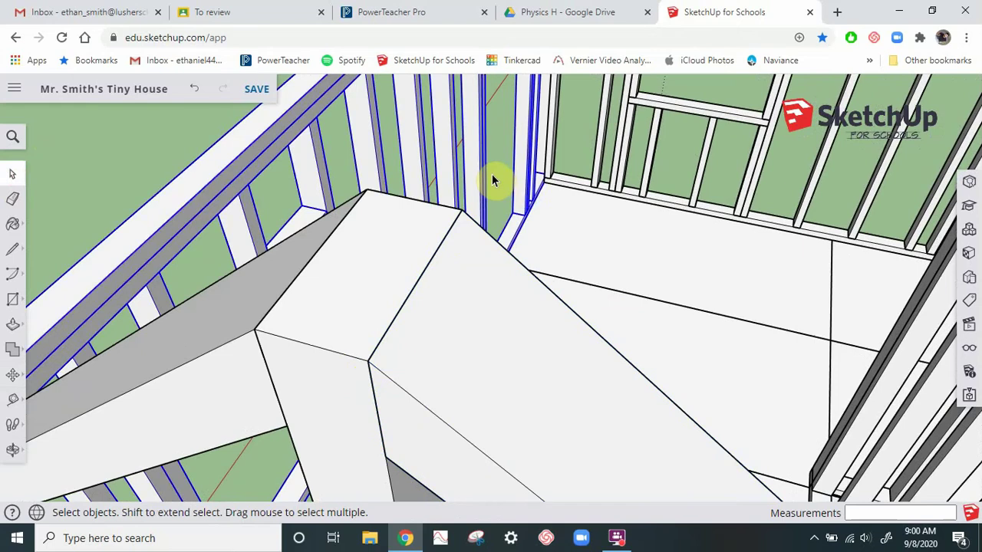
Step: Examine the paired rafters and center stud on the end wall from several angles and distances
scroll(492, 177, down, 6)
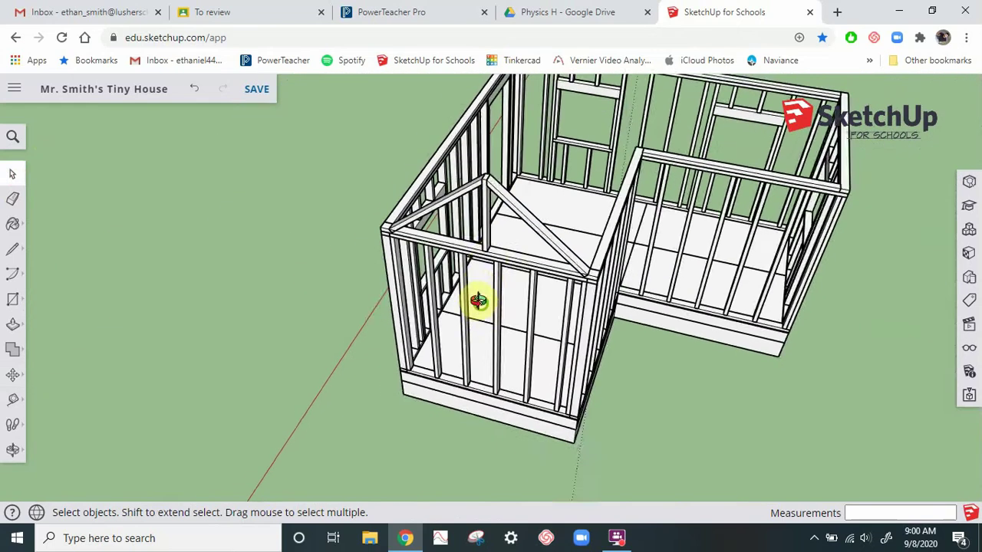
middle_drag(477, 300, 565, 171)
scroll(559, 181, up, 5)
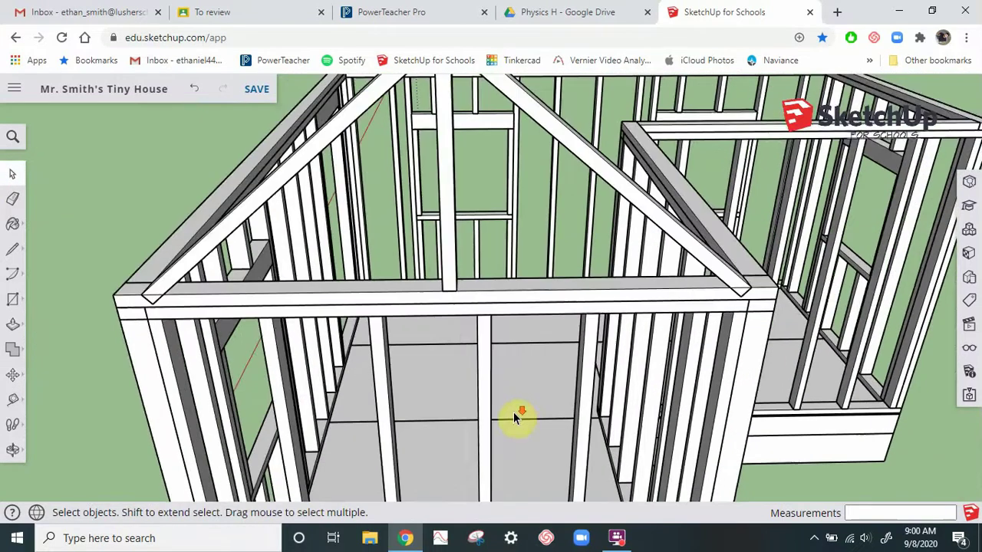
scroll(515, 417, down, 5)
scroll(466, 346, up, 3)
scroll(464, 253, up, 3)
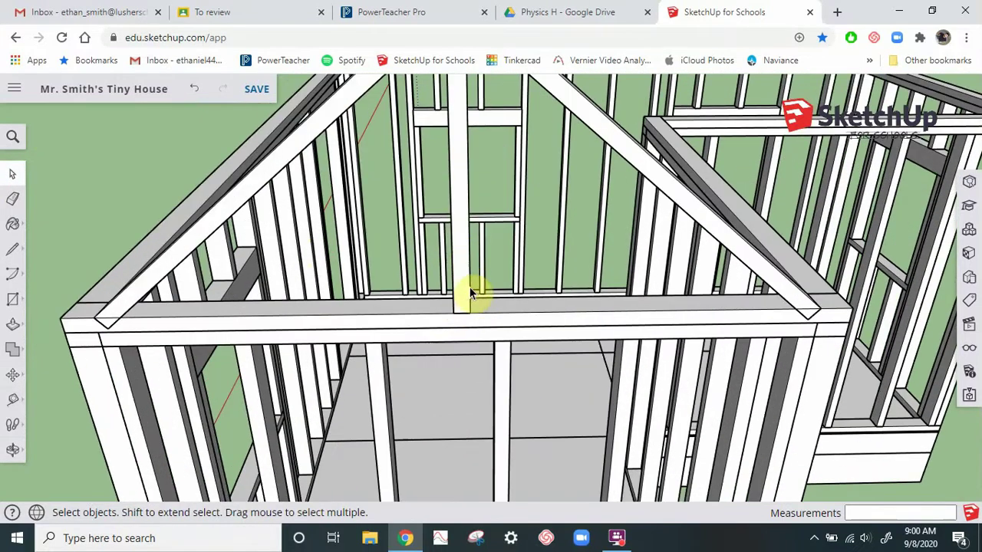
scroll(379, 376, down, 2)
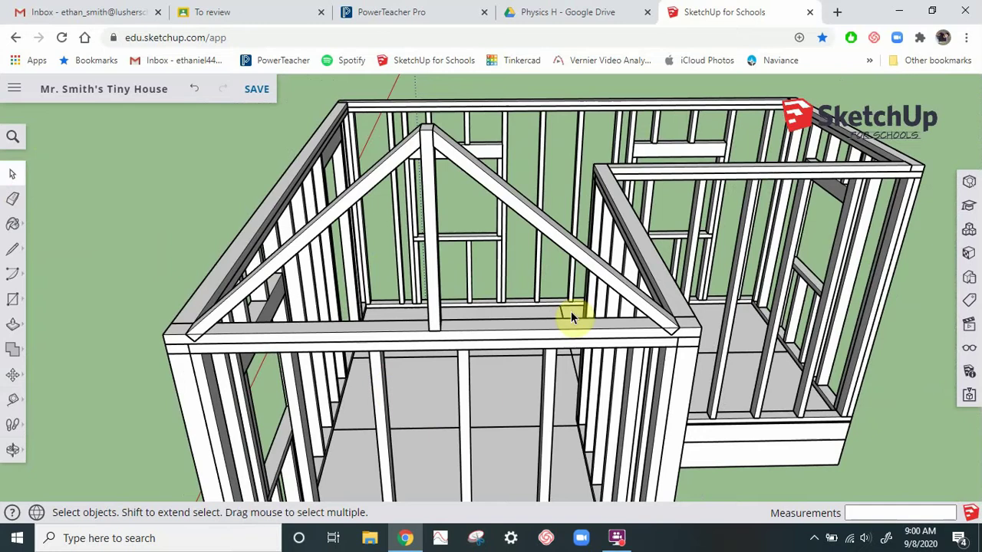
mouse_move(548, 351)
middle_down()
mouse_move(406, 309)
mouse_move(322, 303)
middle_up()
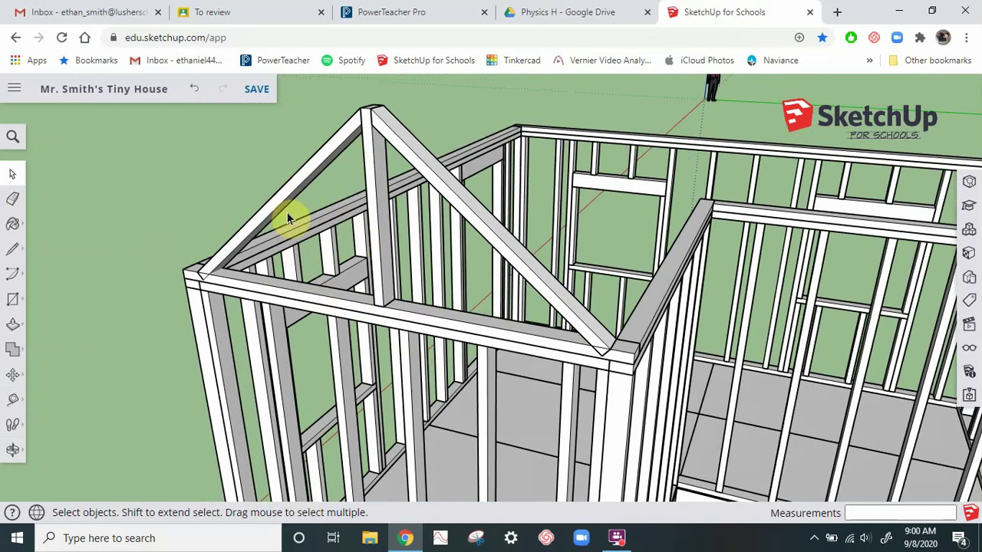
scroll(836, 343, down, 5)
scroll(567, 323, up, 3)
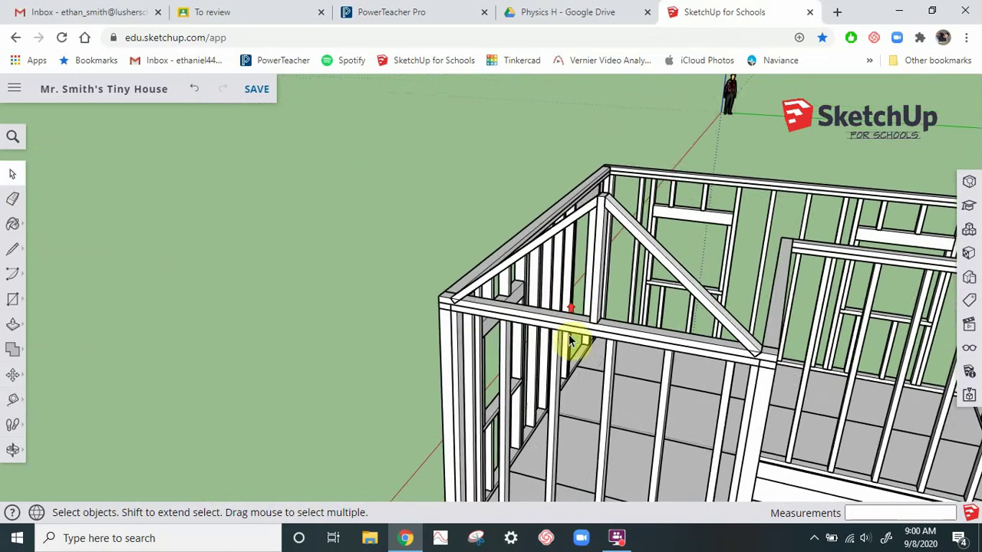
scroll(574, 352, up, 3)
scroll(573, 350, down, 3)
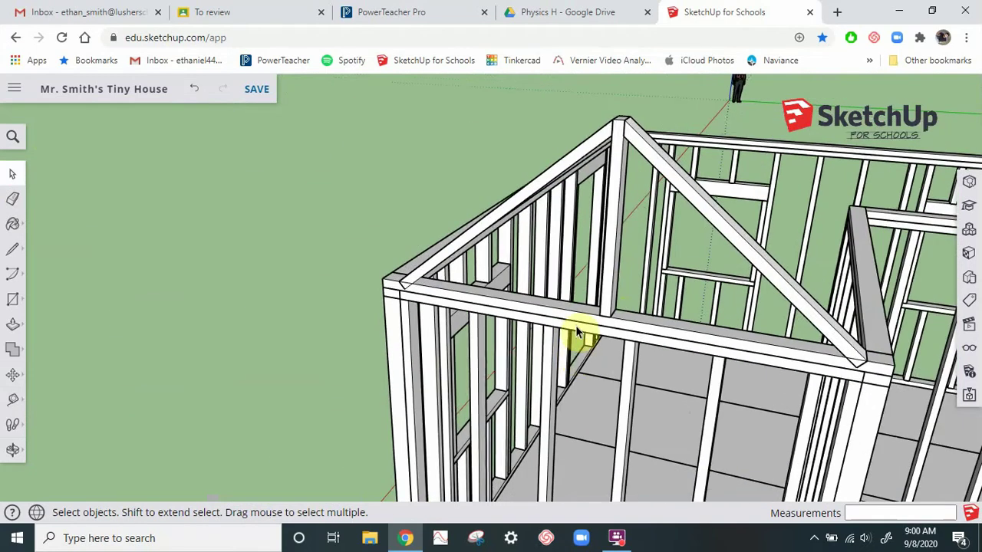
Step: Copy the center stud 16" along the end wall's top plate toward the original rafter's lower end
middle_drag(578, 302, 621, 287)
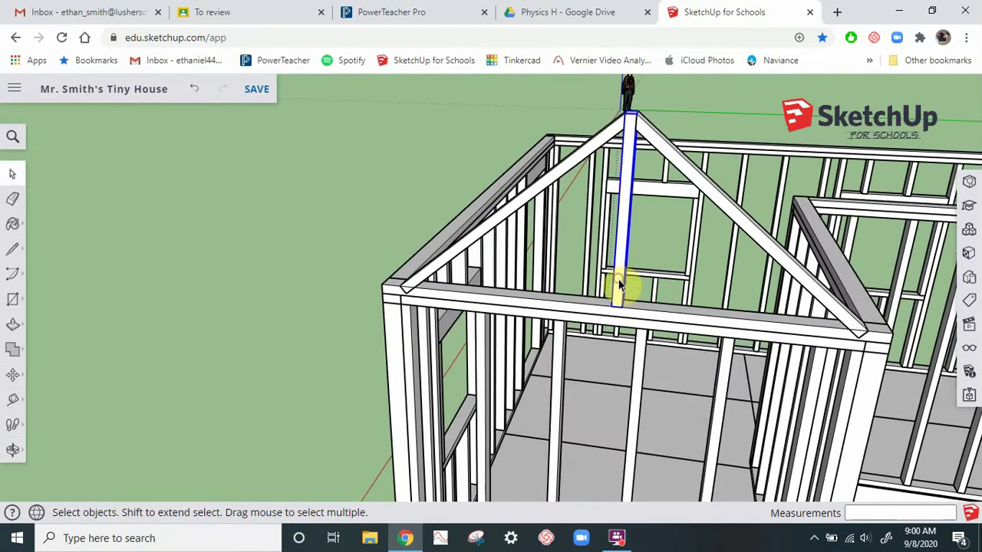
click(14, 376)
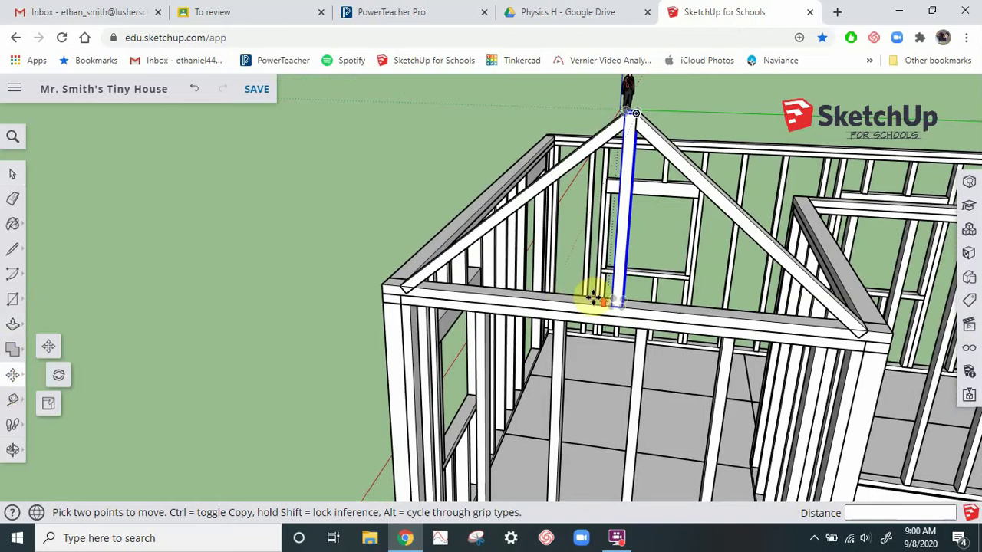
scroll(605, 299, up, 4)
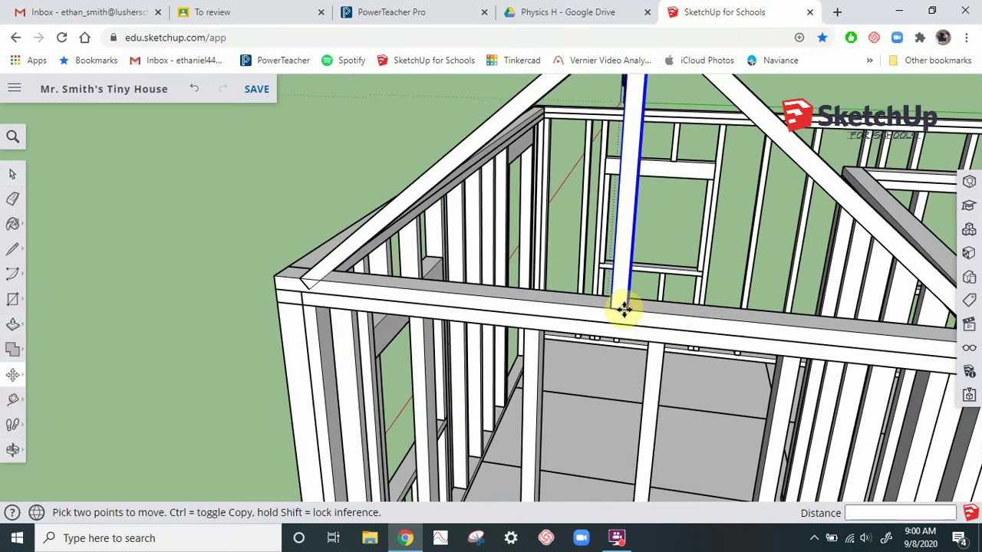
scroll(614, 311, up, 5)
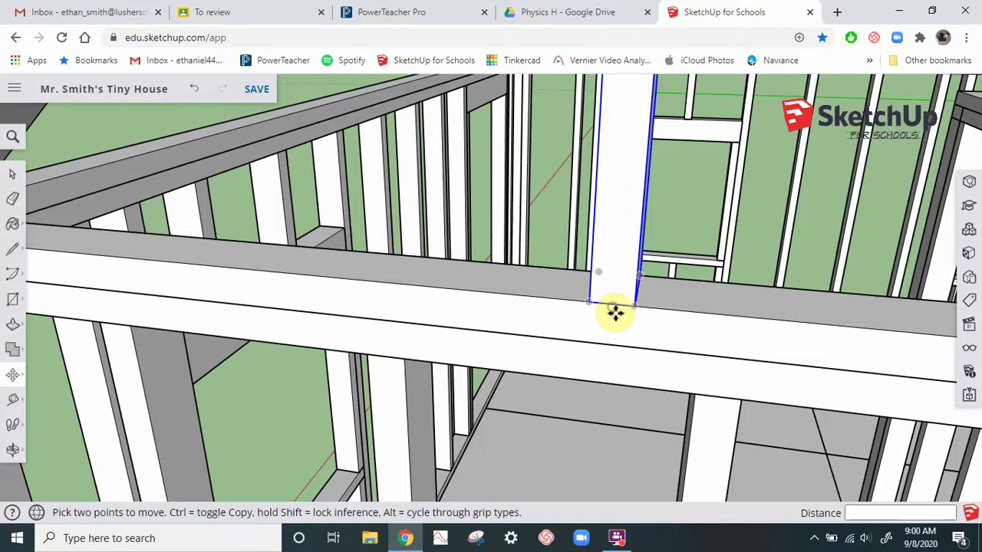
click(614, 311)
scroll(614, 311, down, 6)
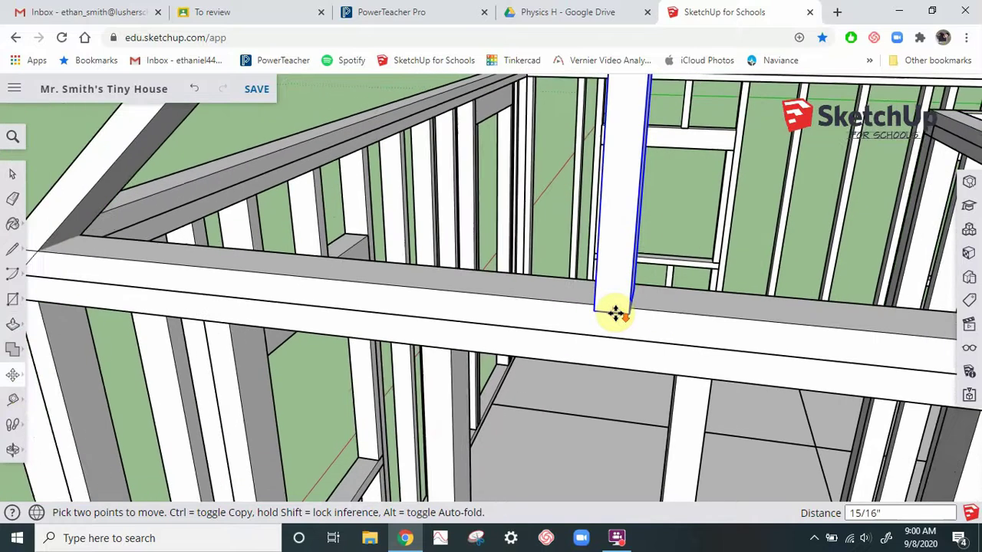
key(ctrl)
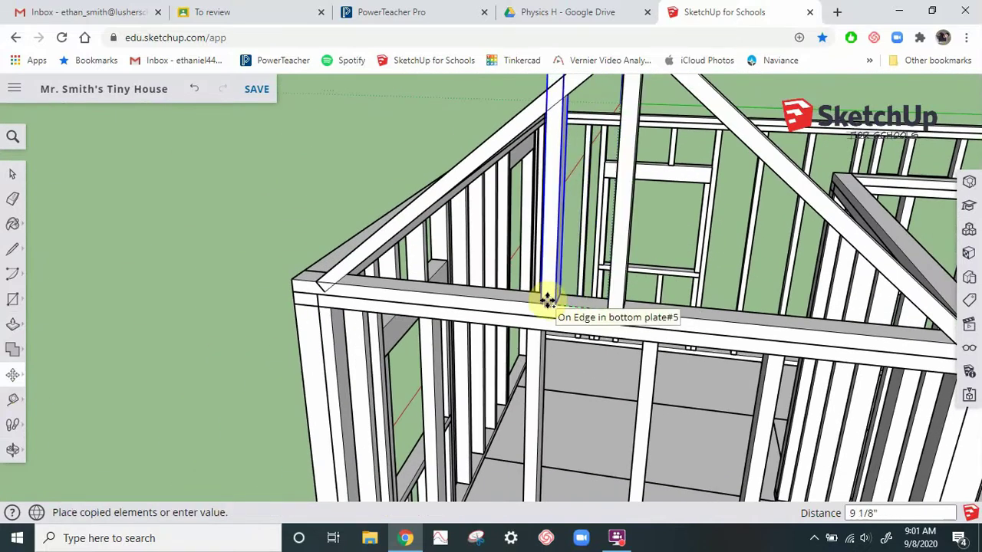
key(Return)
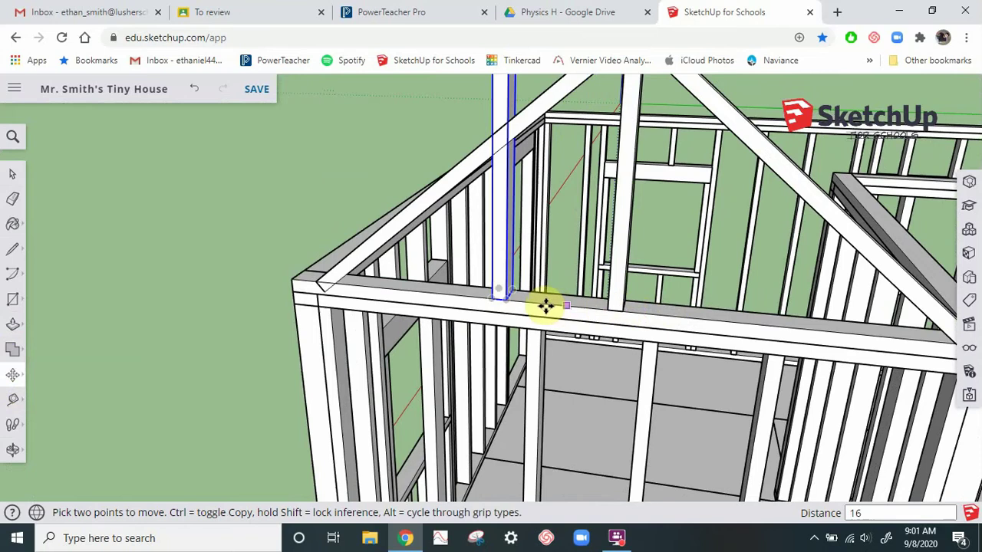
Step: Copy the center stud 16" along the end wall's top plate toward the mirrored rafter's lower end, and deselect it
click(13, 174)
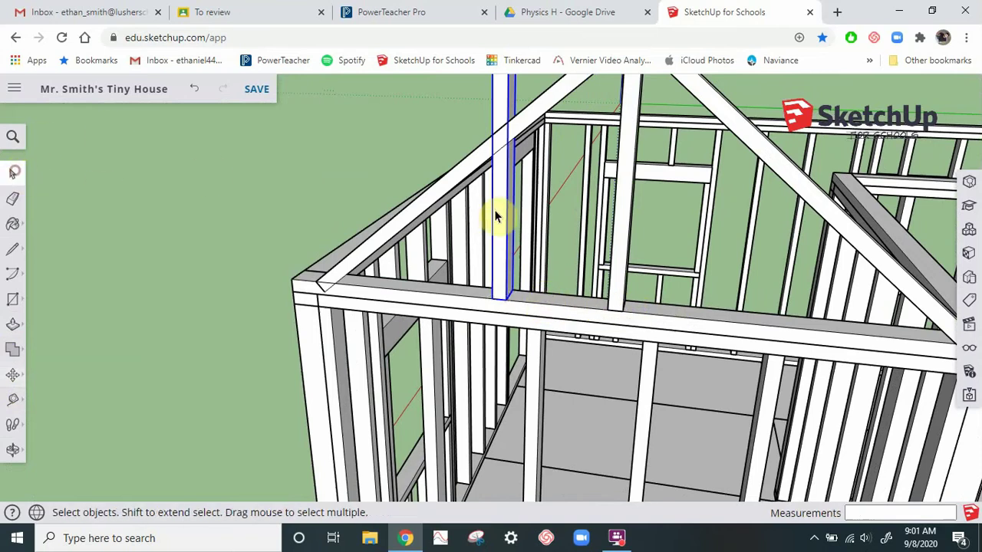
click(620, 220)
click(13, 374)
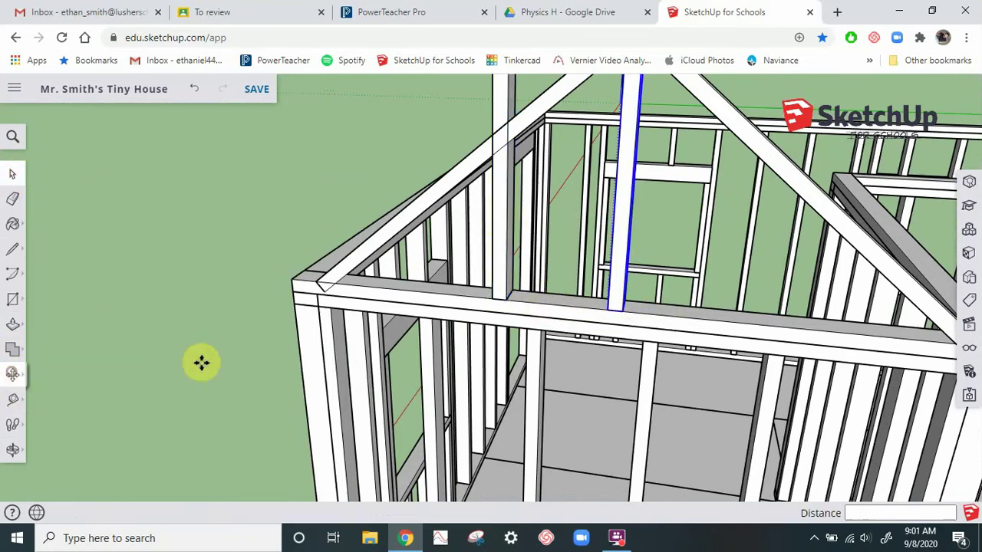
scroll(610, 309, up, 5)
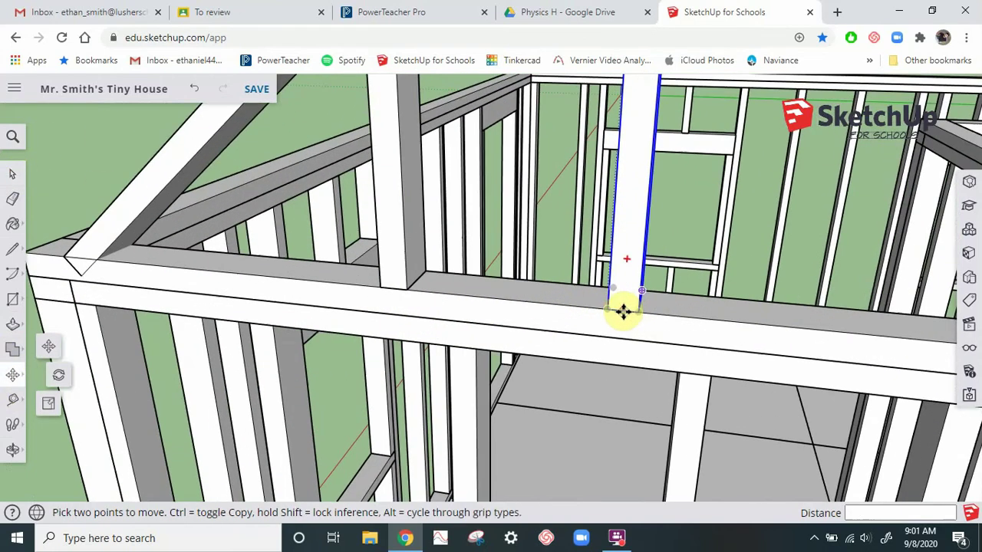
click(622, 310)
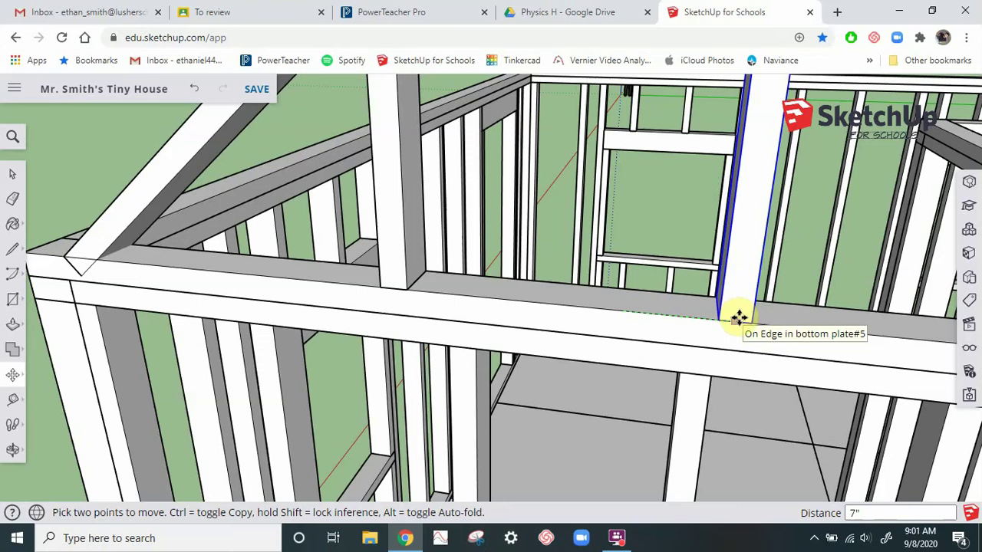
key(ctrl)
text(1)
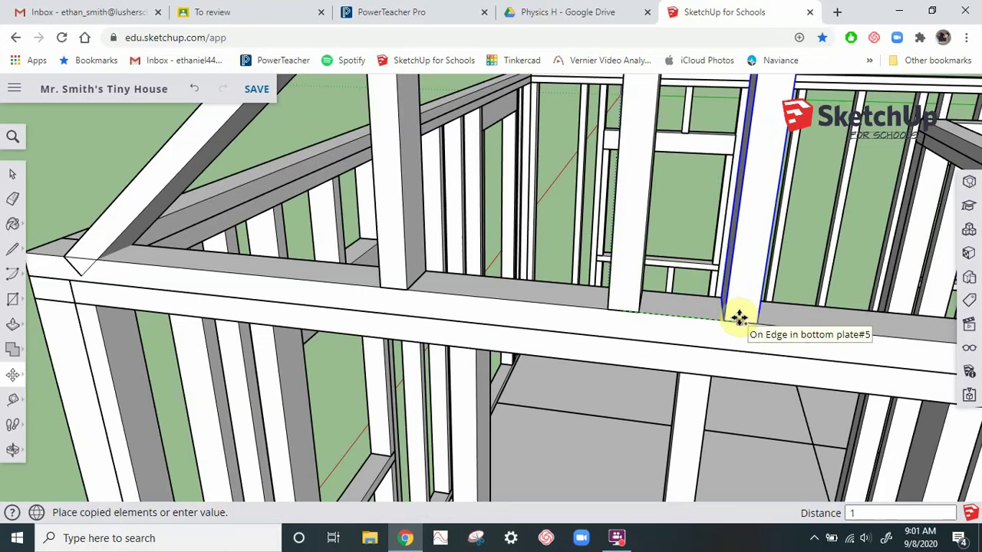
text(6)
key(Return)
scroll(517, 302, down, 5)
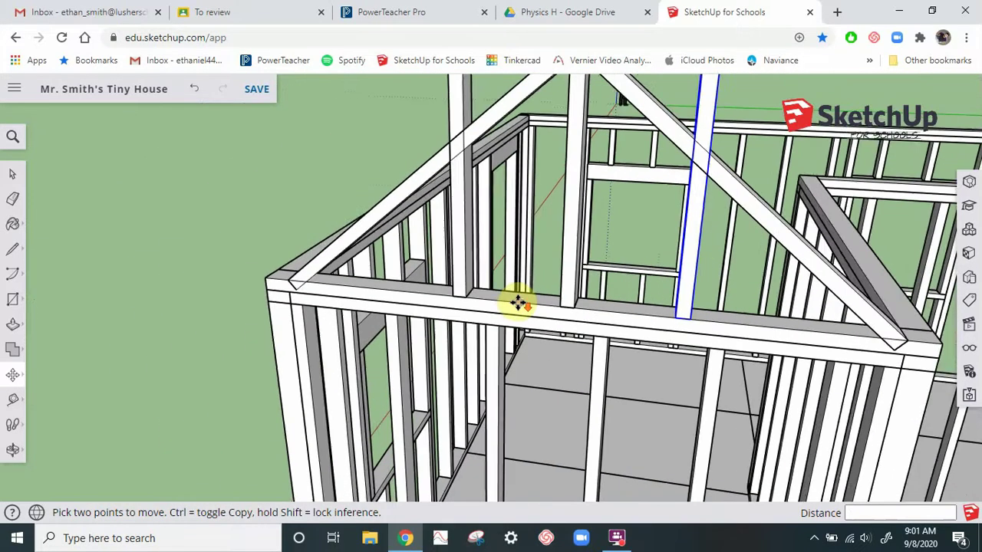
scroll(518, 303, down, 3)
click(12, 174)
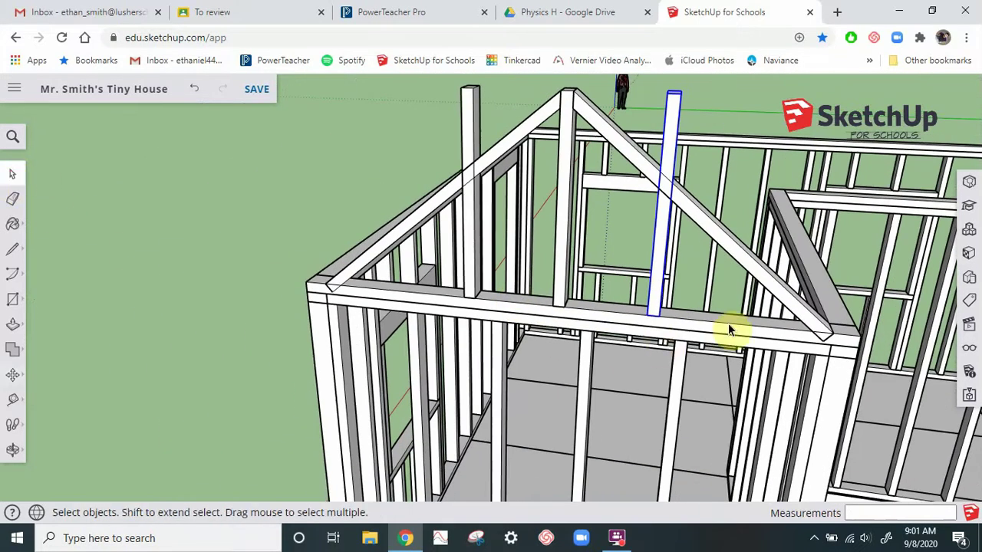
click(286, 181)
Step: Make each of the two side studs flanking the center stud a unique component
middle_drag(697, 329, 618, 210)
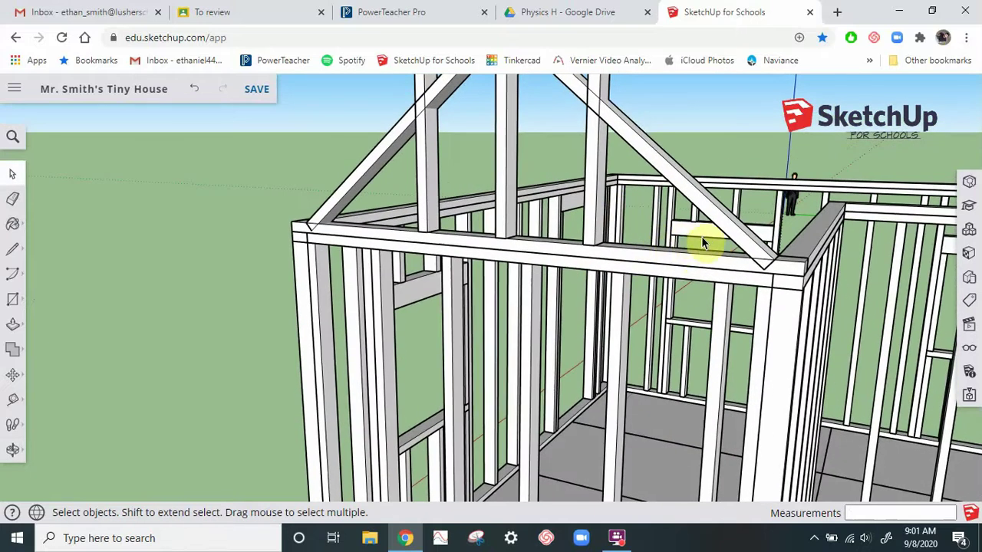
middle_drag(634, 256, 622, 213)
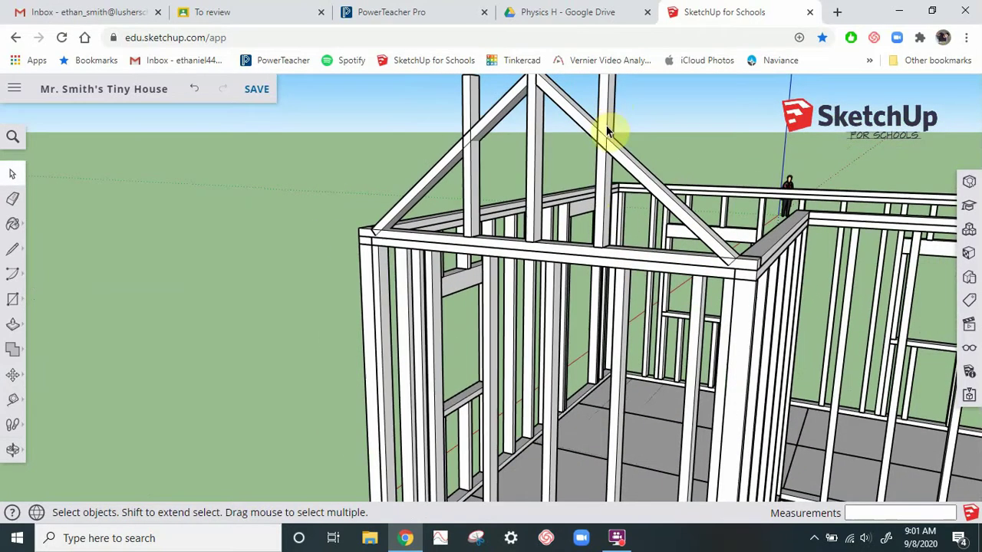
middle_drag(609, 131, 649, 288)
scroll(625, 112, up, 3)
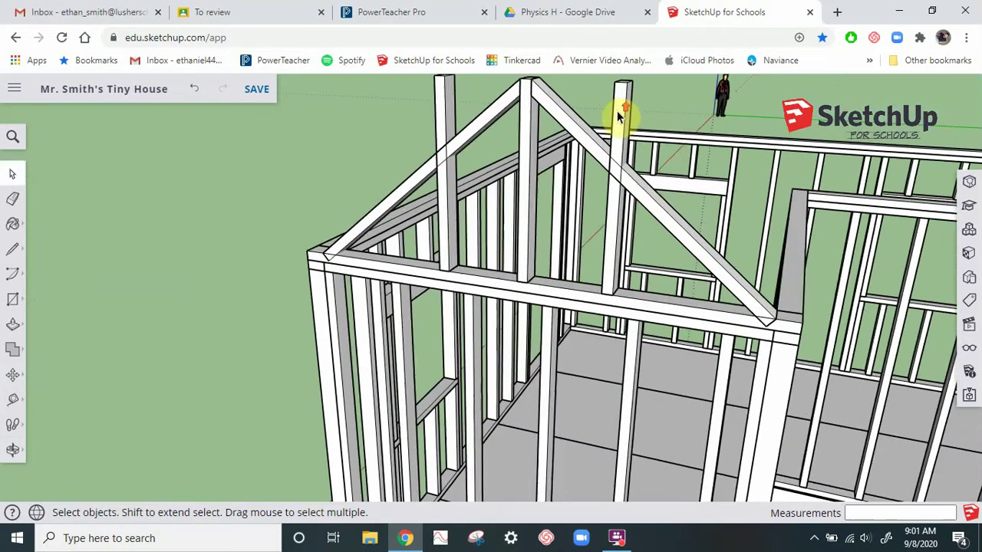
click(625, 123)
scroll(584, 326, down, 5)
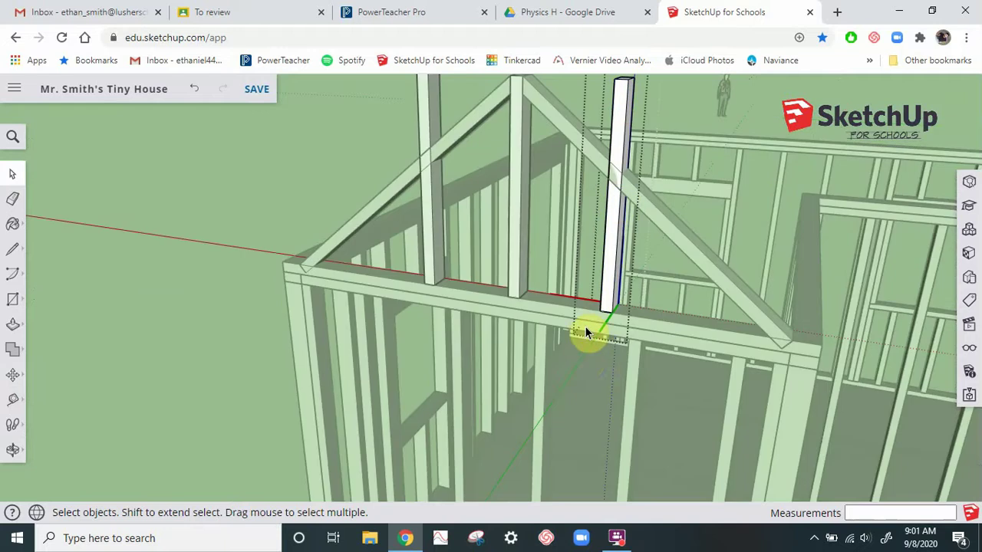
scroll(587, 287, up, 5)
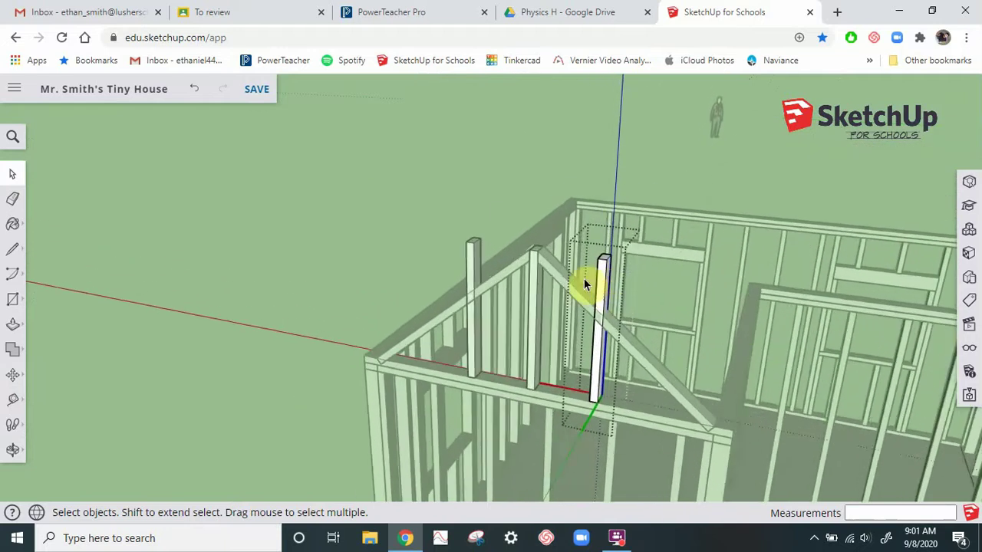
right_click(602, 268)
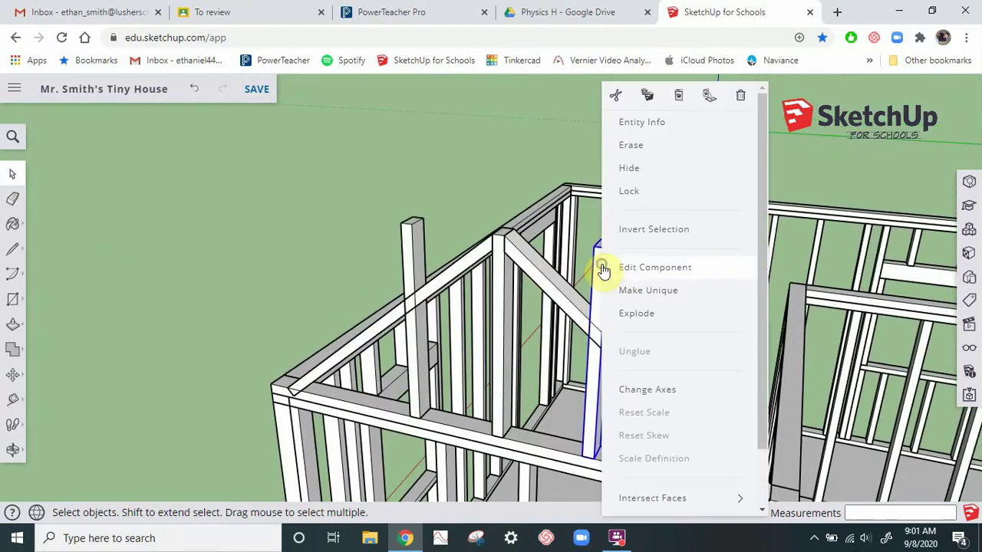
click(372, 264)
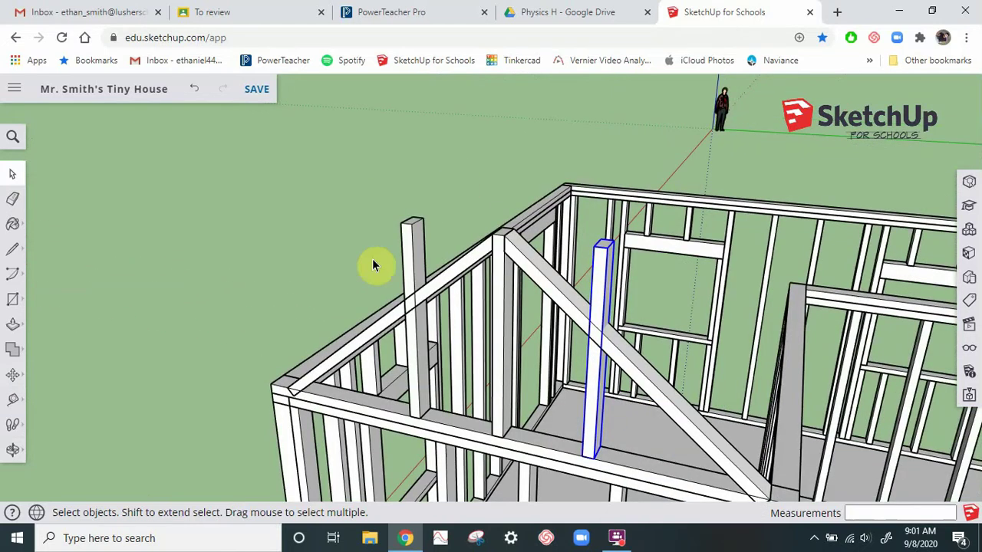
right_click(414, 245)
click(461, 290)
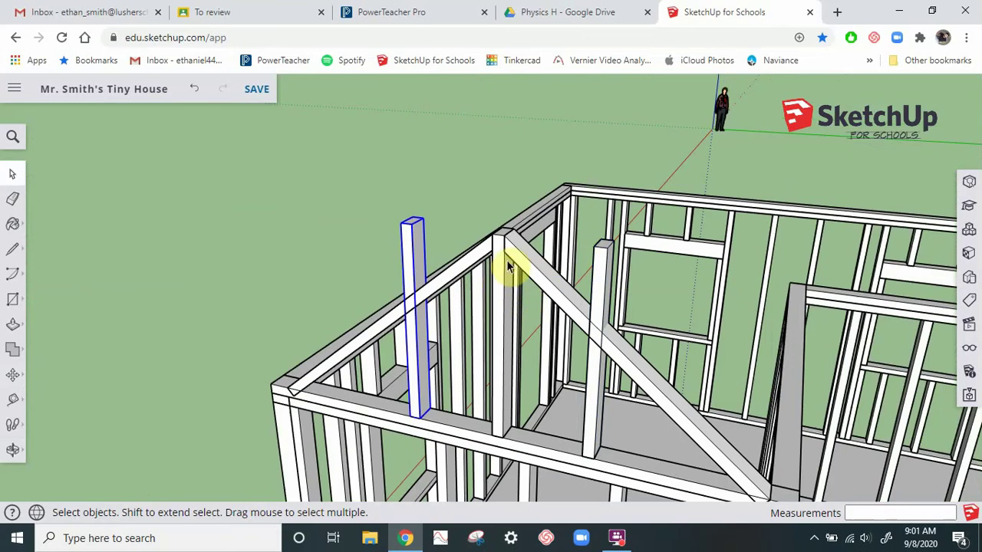
Step: Shorten the side stud under the mirrored rafter with Push/Pull, lowering its top about 1' 2 1/16" to end within the rafter
double_click(596, 273)
click(11, 325)
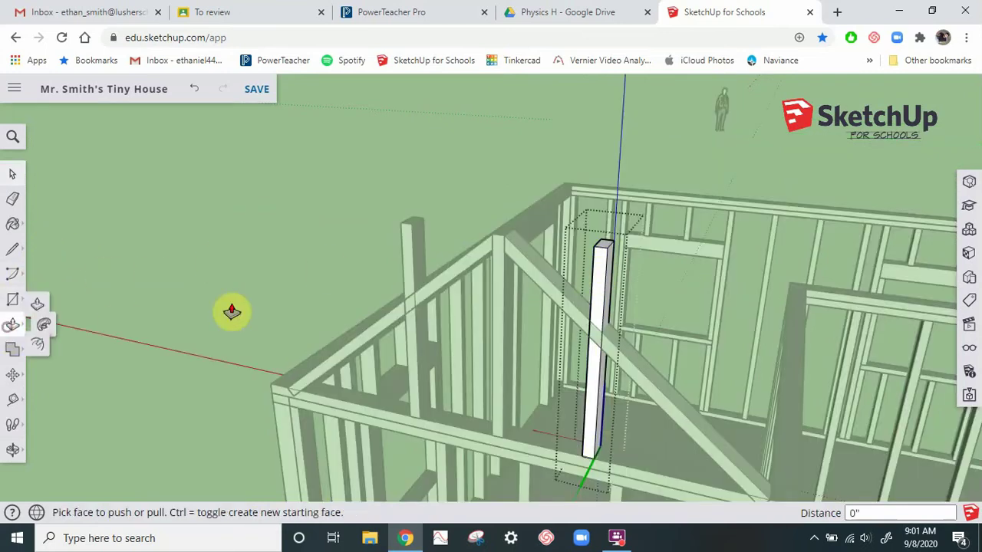
drag(605, 250, 598, 345)
scroll(594, 352, up, 4)
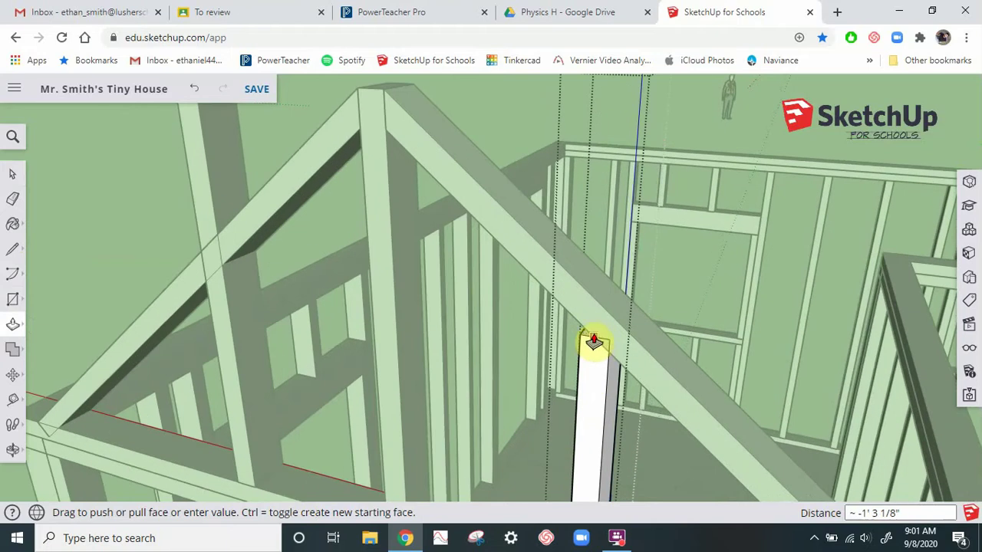
drag(581, 327, 573, 326)
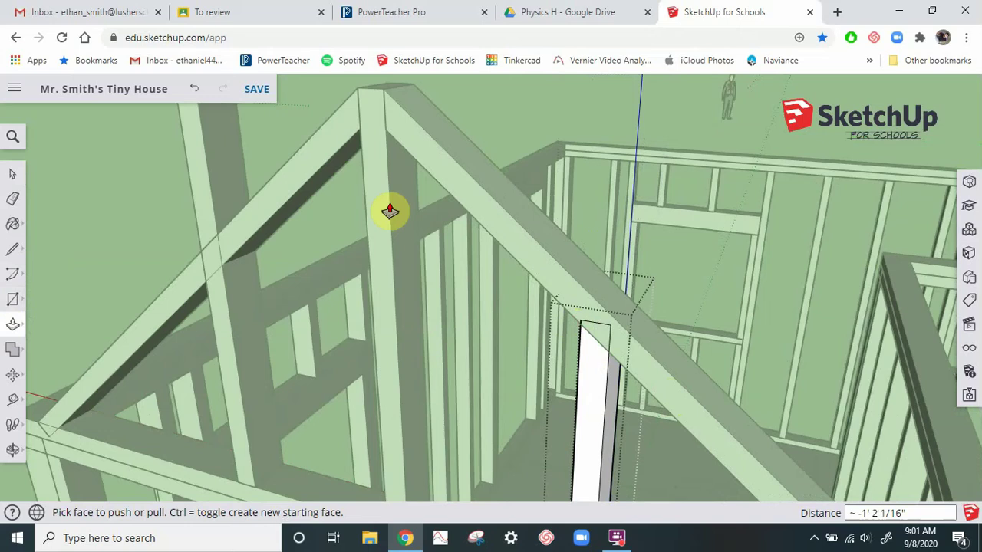
click(11, 174)
scroll(443, 288, down, 10)
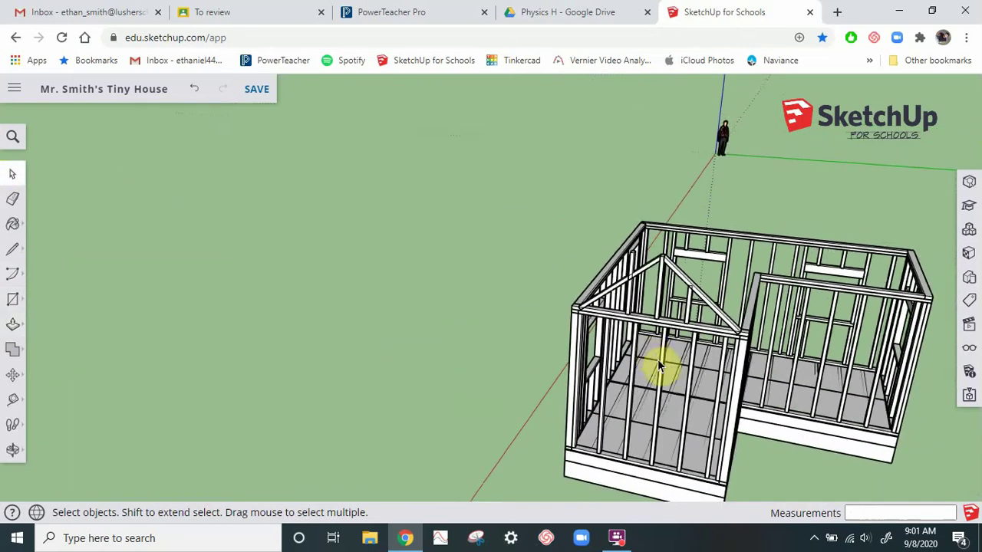
Step: Shorten the side stud under the original rafter with Push/Pull, lowering its top about 1' 1 9/16" to end within the rafter
scroll(658, 367, up, 10)
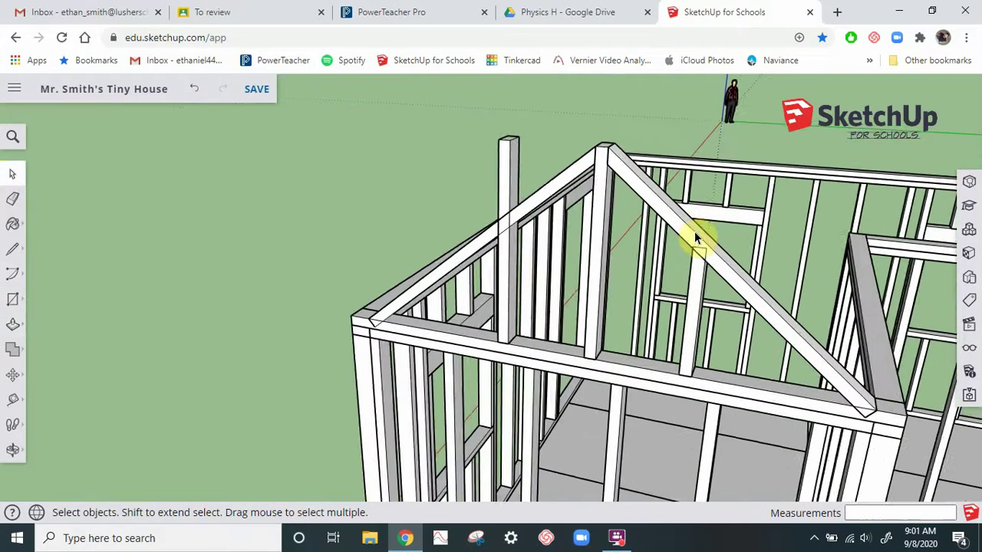
scroll(697, 238, up, 3)
middle_drag(675, 329, 706, 371)
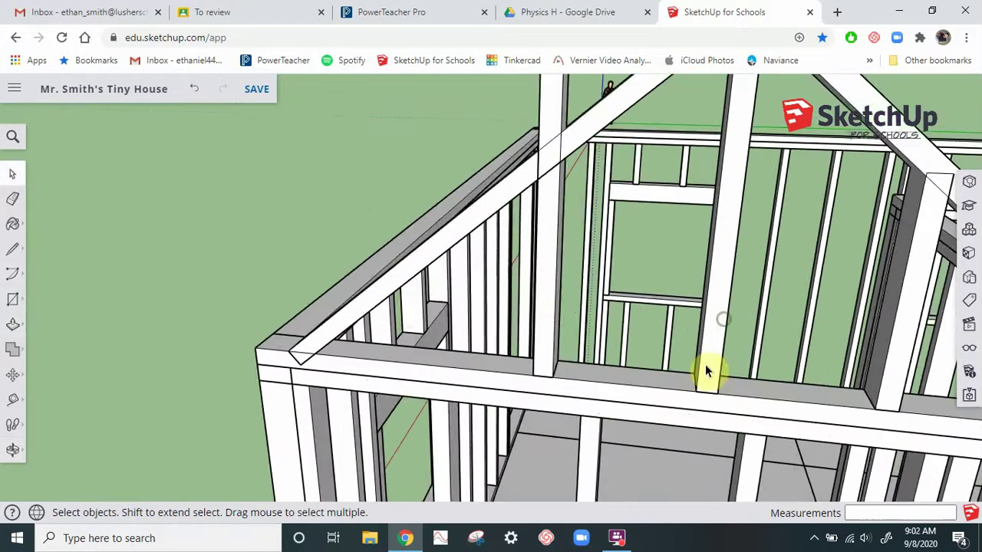
scroll(752, 401, down, 5)
scroll(576, 451, up, 6)
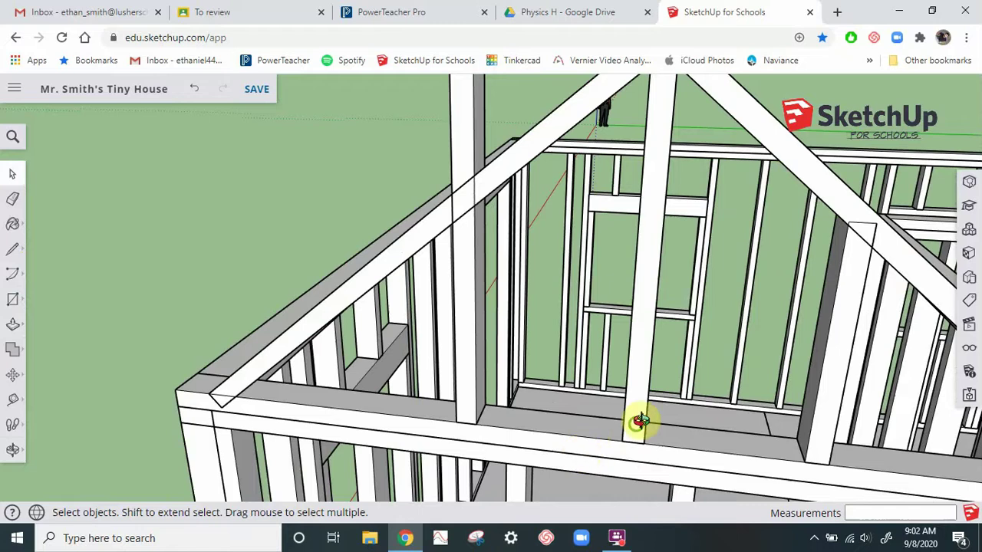
middle_drag(639, 421, 687, 508)
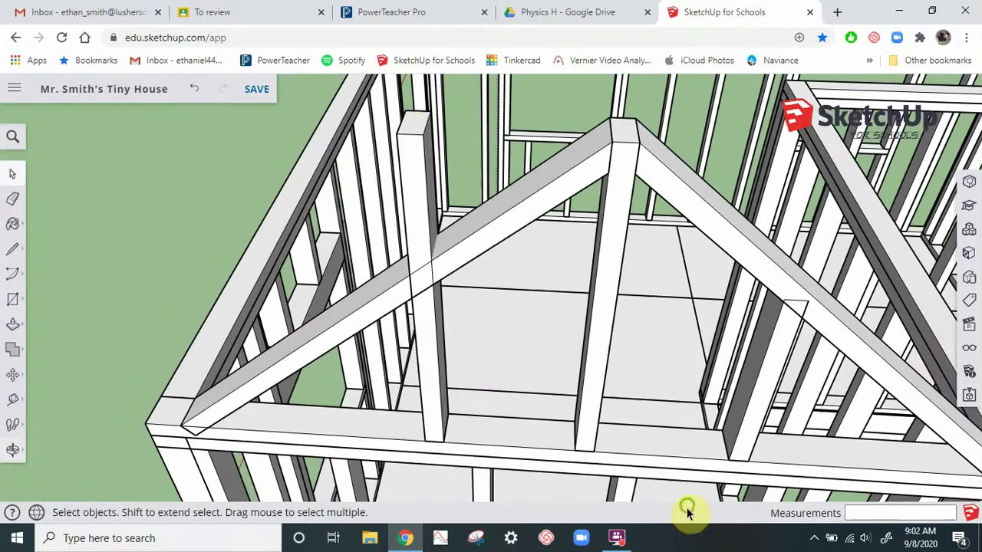
double_click(411, 122)
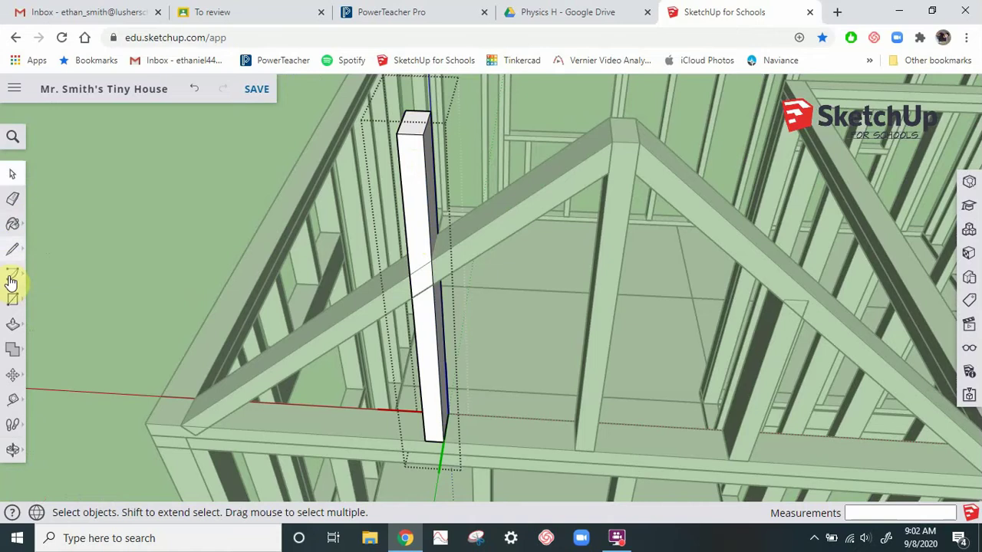
click(12, 325)
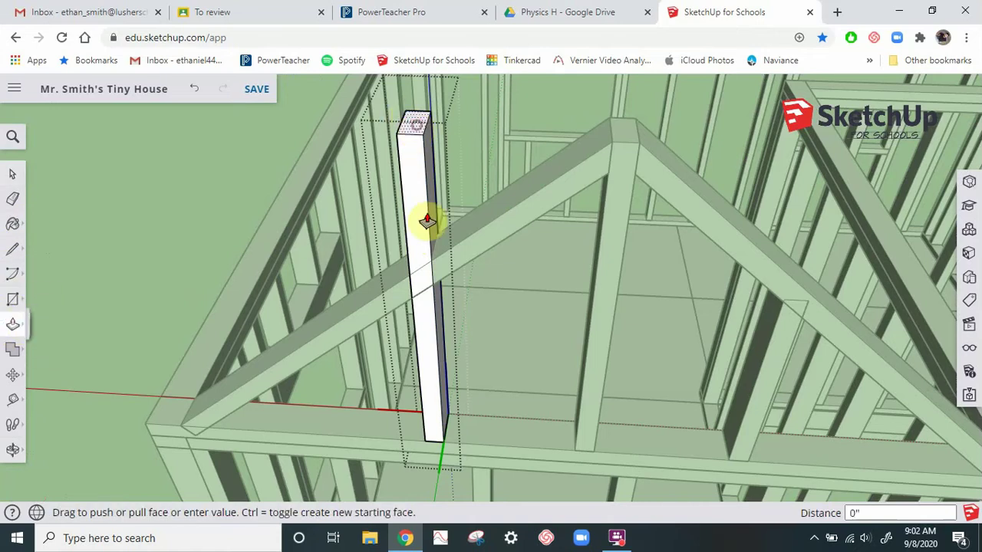
drag(427, 221, 442, 274)
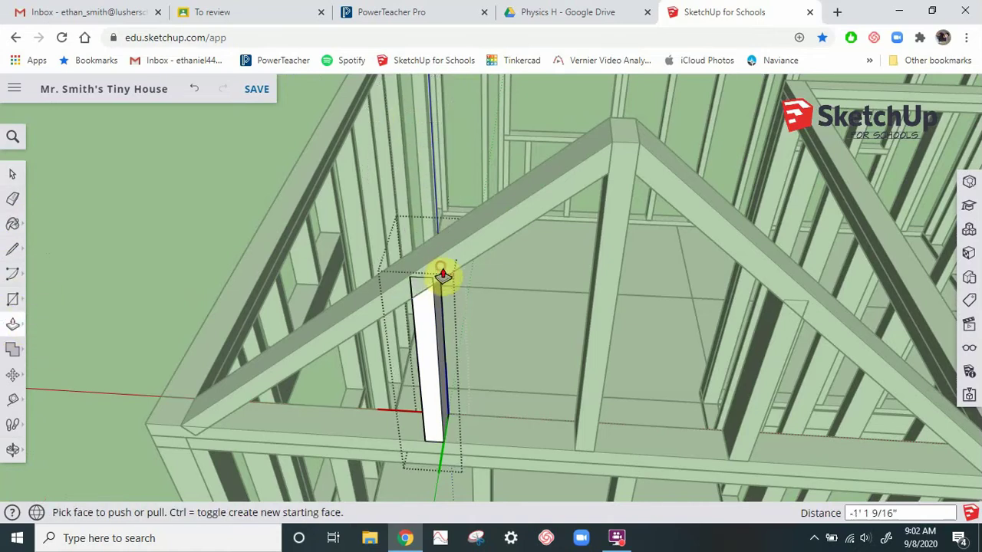
click(10, 176)
click(118, 194)
Step: Examine the gable framing and the whole house frame from several angles and distances
scroll(535, 141, down, 4)
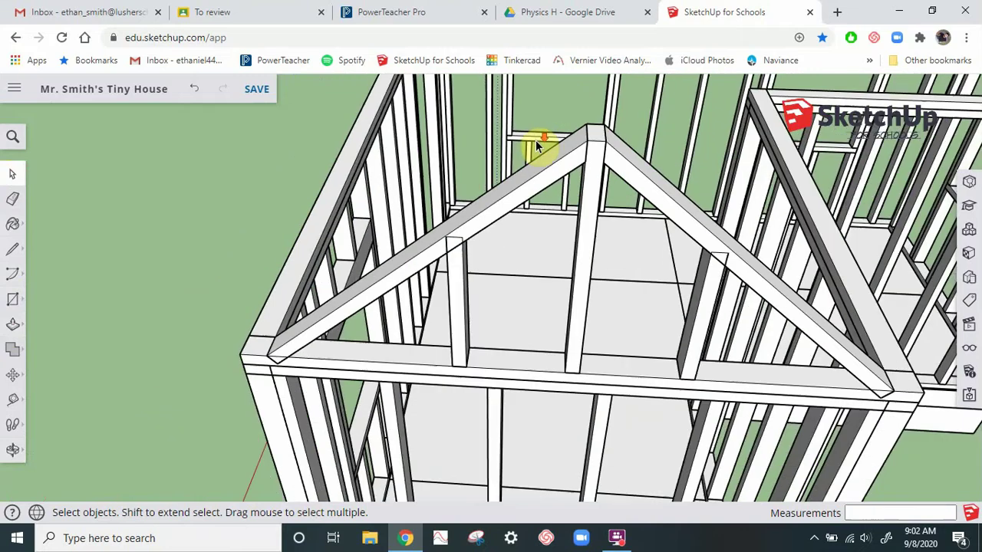
middle_drag(558, 342, 675, 442)
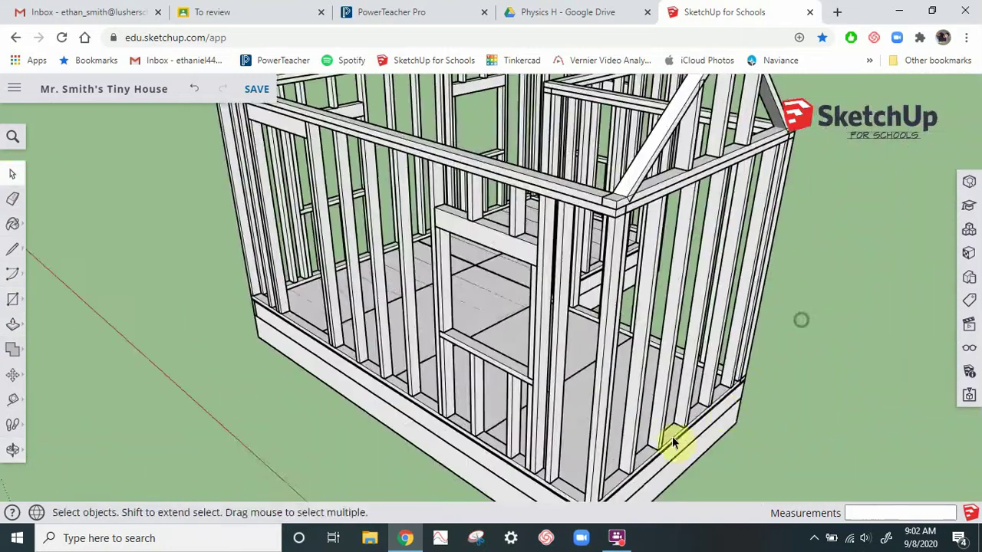
scroll(607, 477, down, 3)
middle_drag(608, 477, 679, 241)
scroll(678, 222, up, 5)
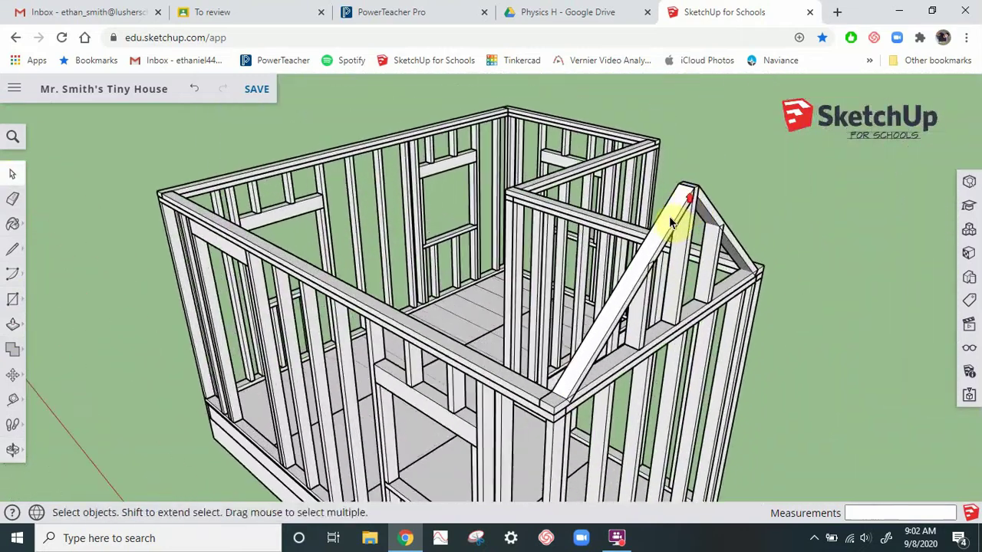
middle_drag(583, 393, 639, 467)
scroll(642, 445, down, 5)
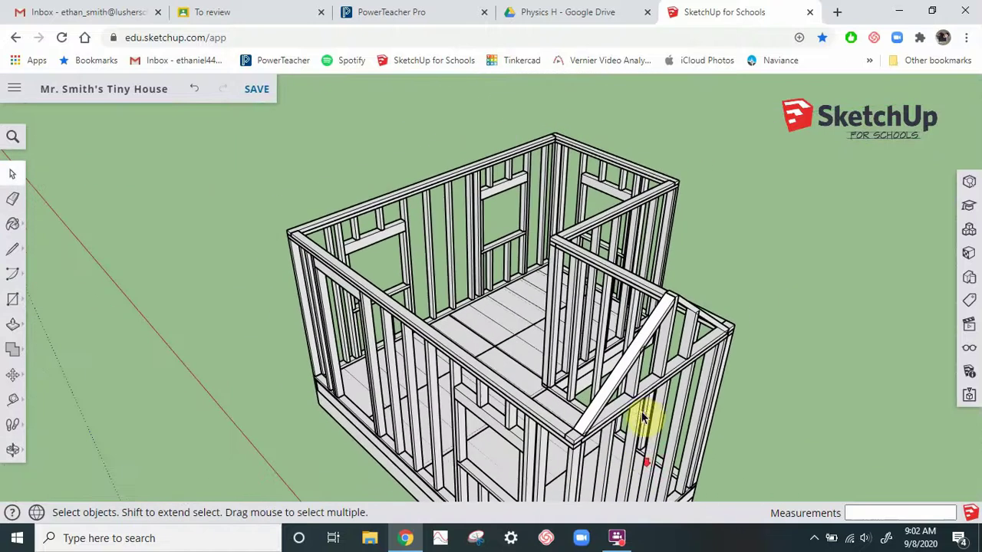
scroll(668, 330, up, 5)
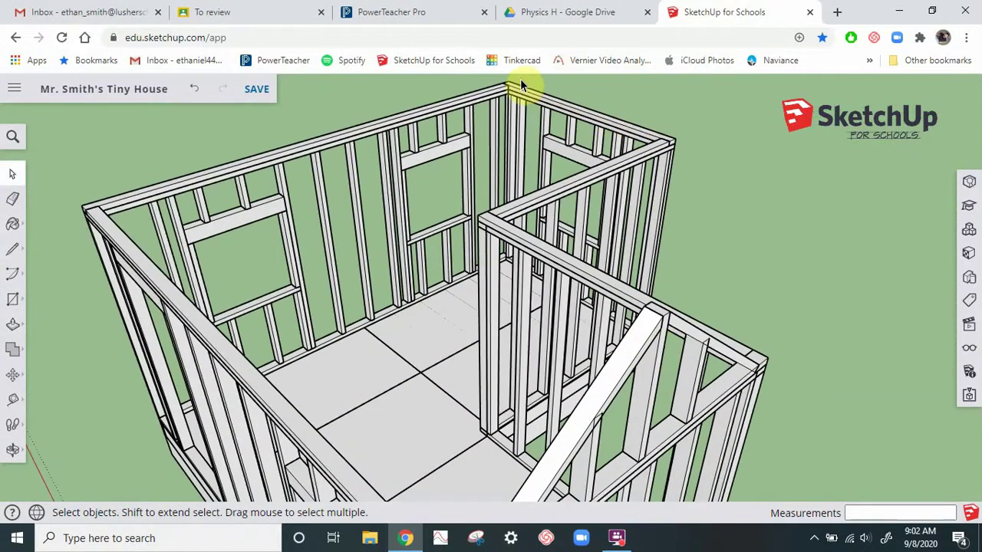
scroll(635, 146, down, 5)
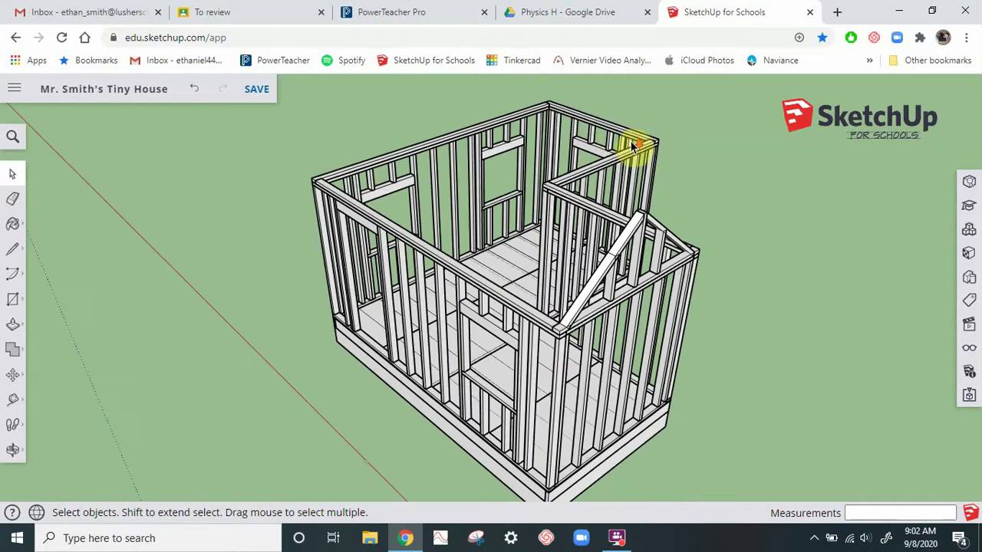
scroll(571, 134, down, 1)
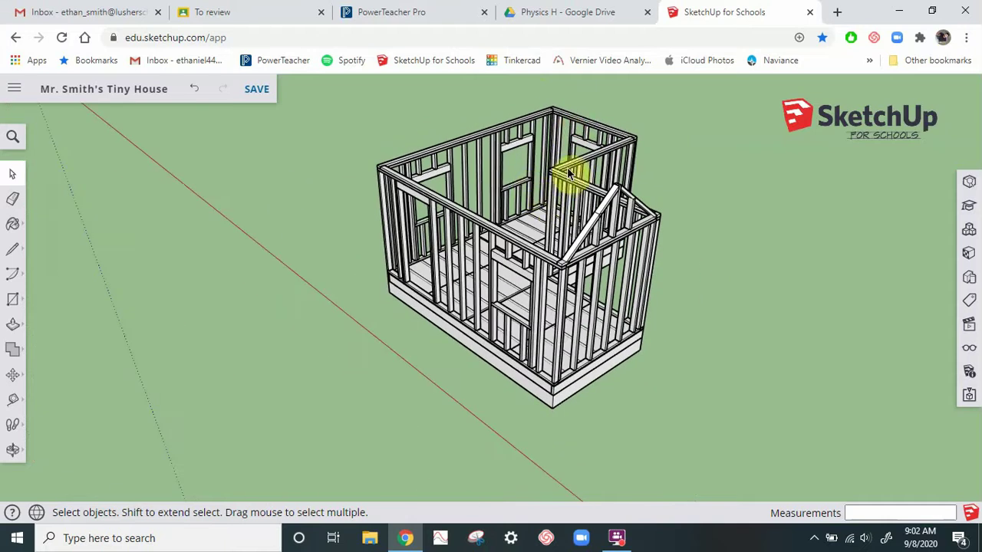
scroll(591, 127, up, 5)
scroll(593, 124, down, 3)
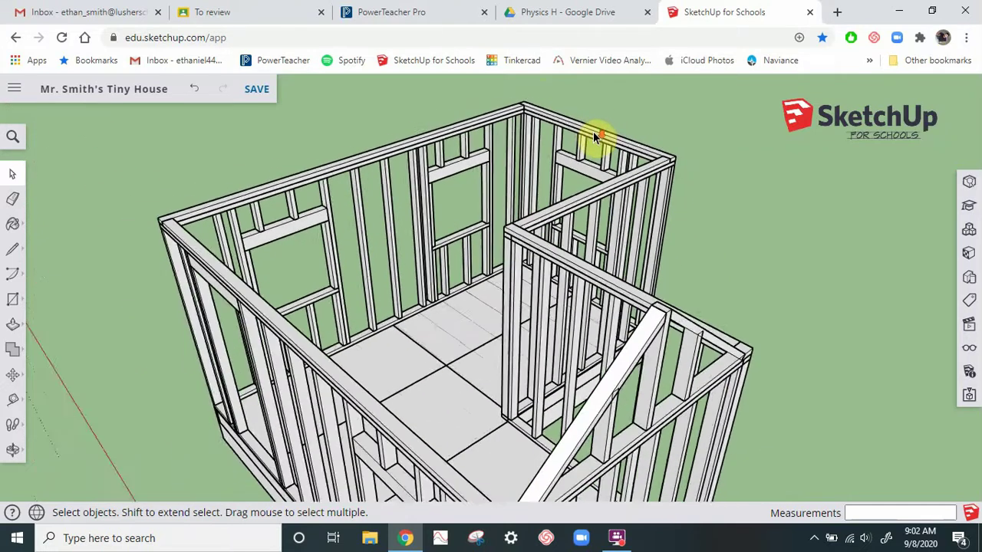
scroll(628, 307, up, 3)
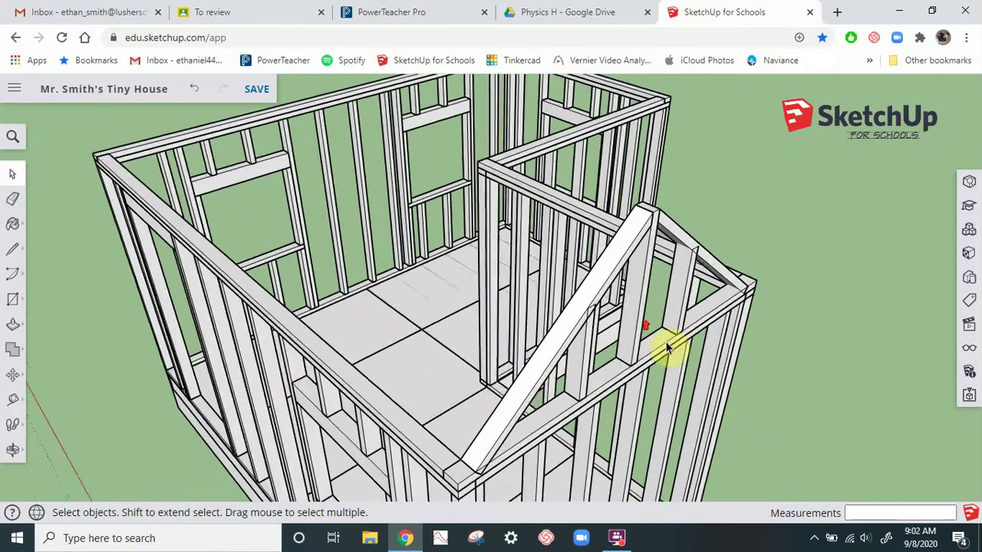
middle_drag(664, 344, 543, 312)
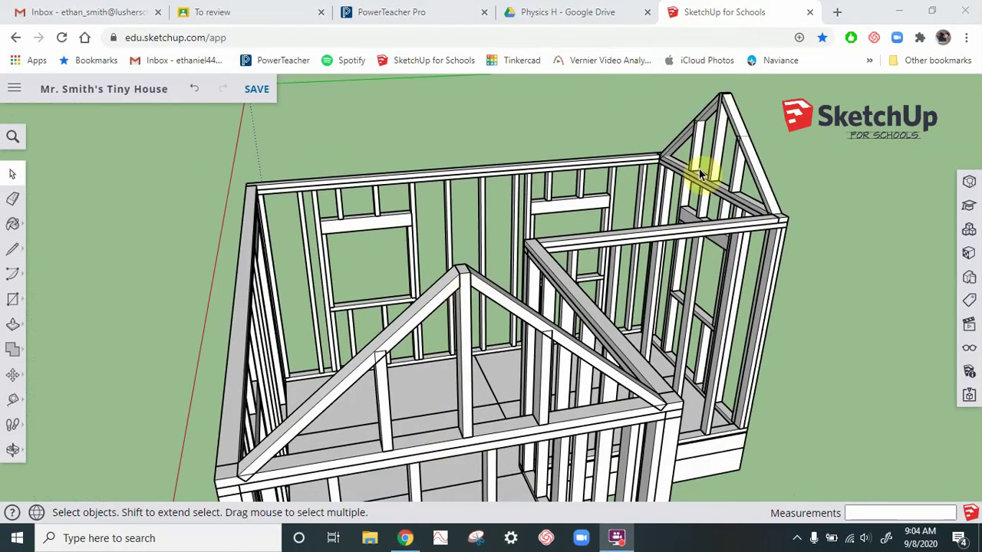
middle_drag(449, 307, 494, 285)
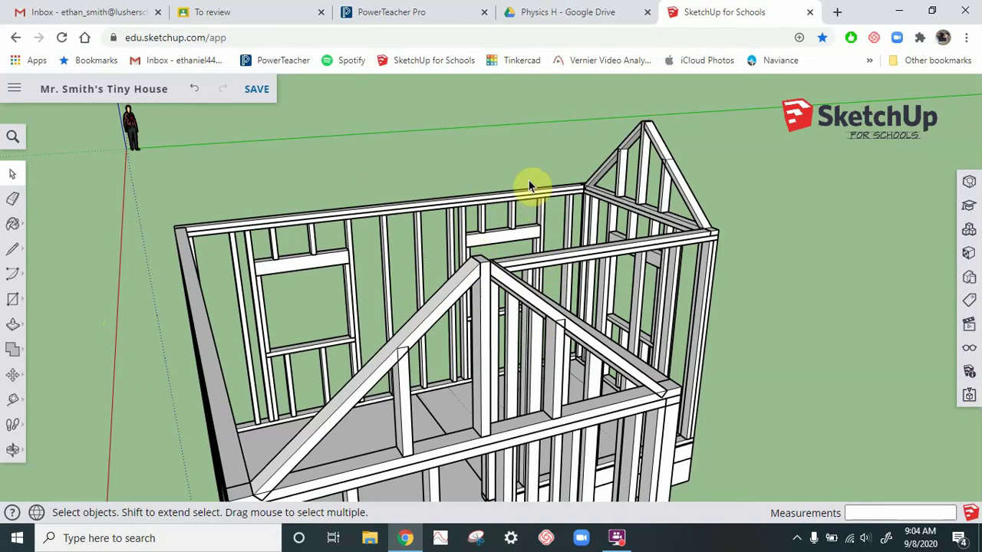
scroll(529, 184, down, 3)
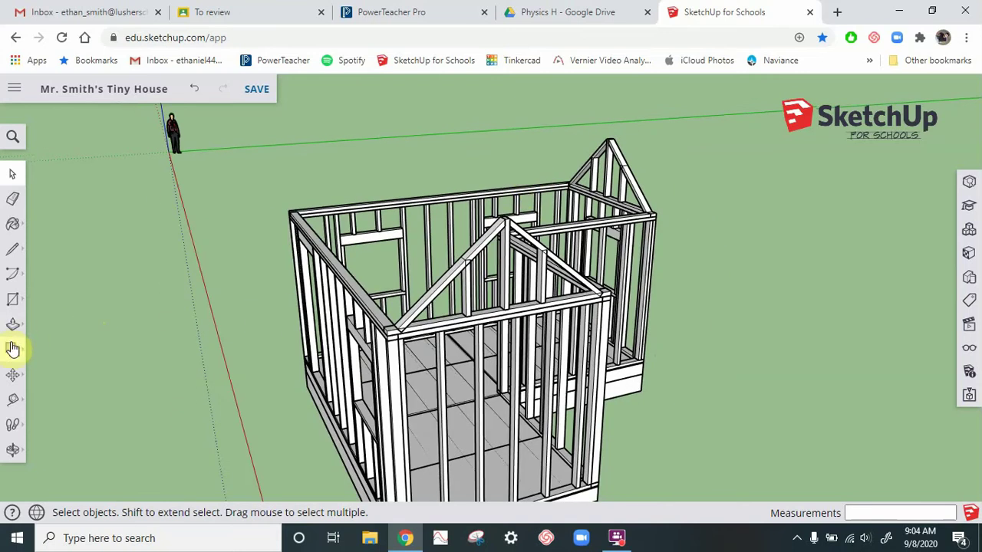
scroll(673, 194, down, 2)
scroll(535, 233, up, 3)
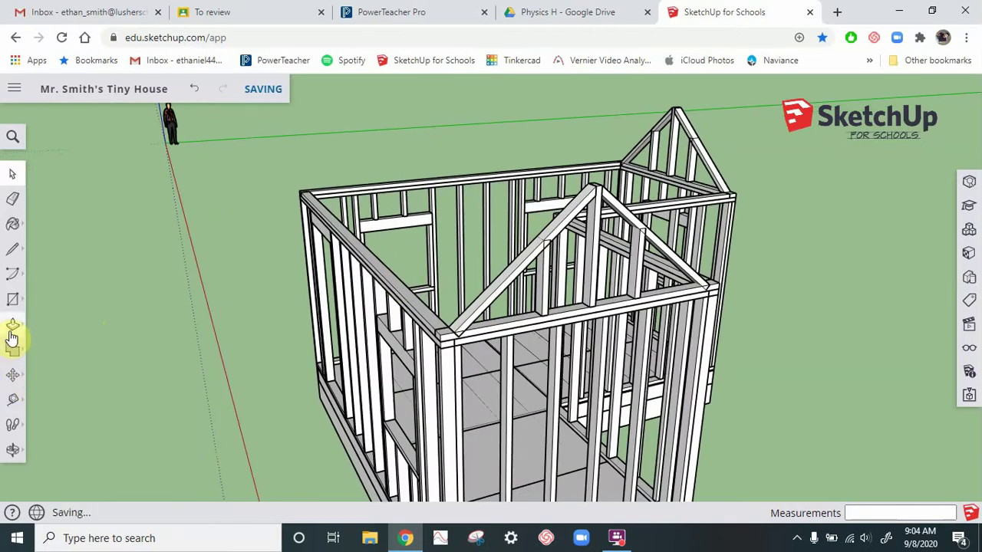
click(13, 299)
click(142, 403)
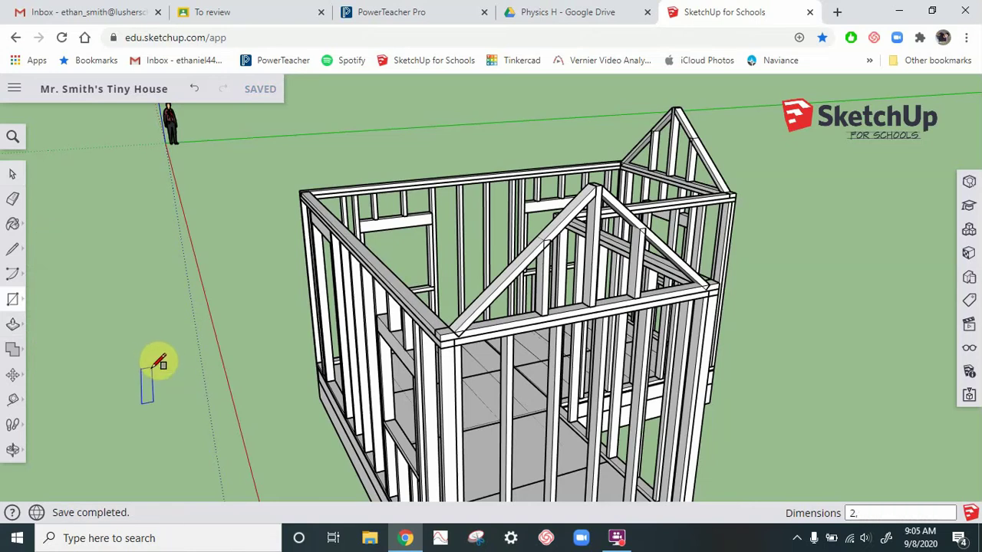
text(2,6)
key(Return)
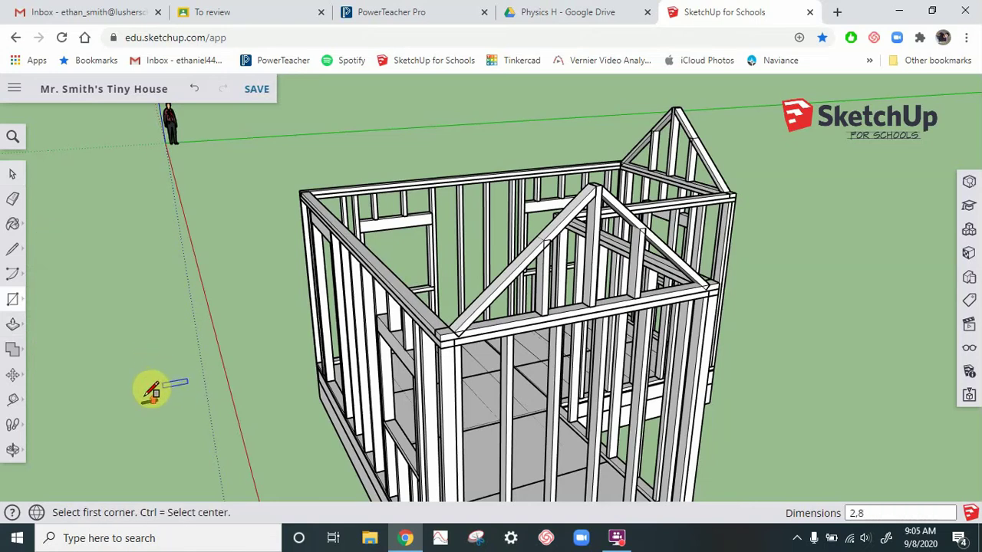
scroll(144, 411, up, 3)
scroll(149, 406, up, 5)
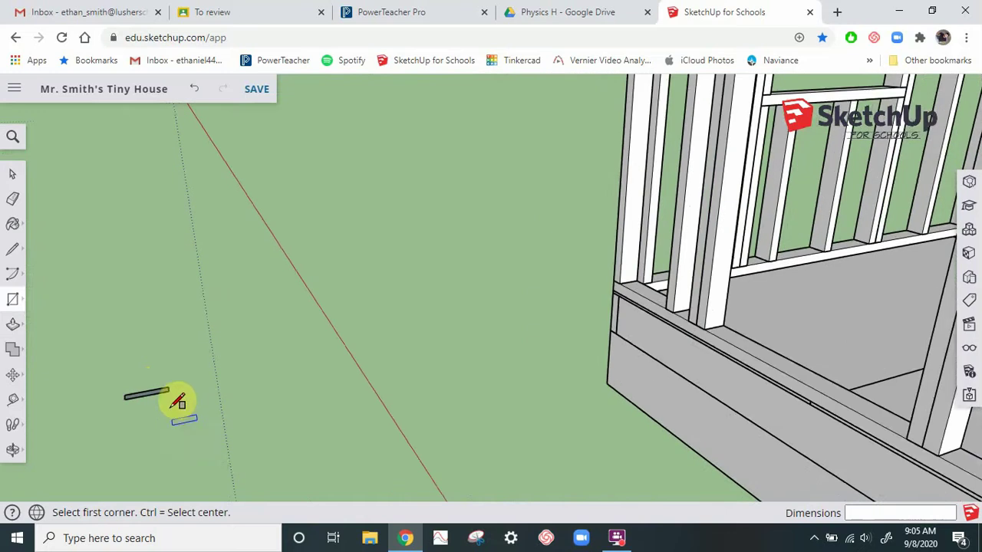
scroll(471, 336, down, 3)
middle_drag(348, 412, 455, 371)
click(12, 174)
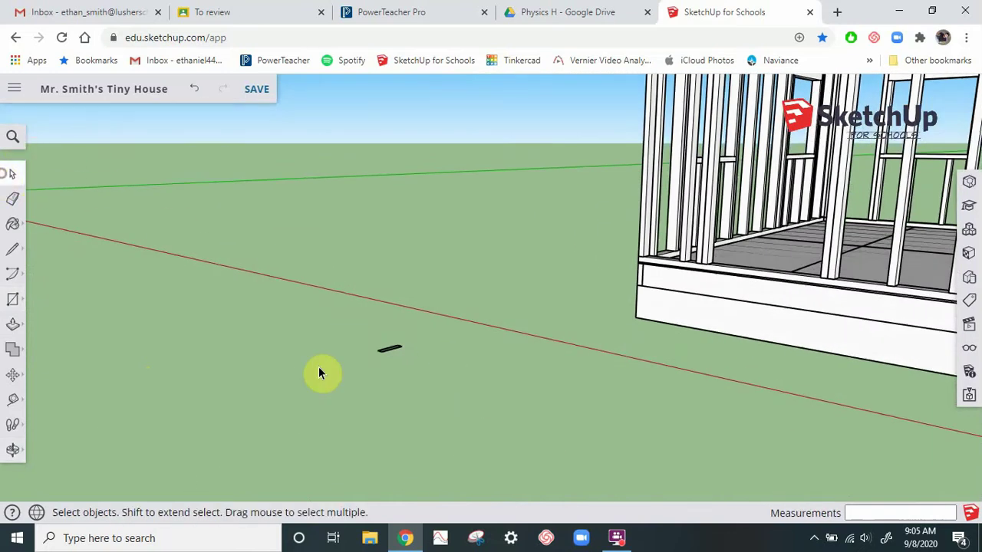
drag(417, 359, 349, 348)
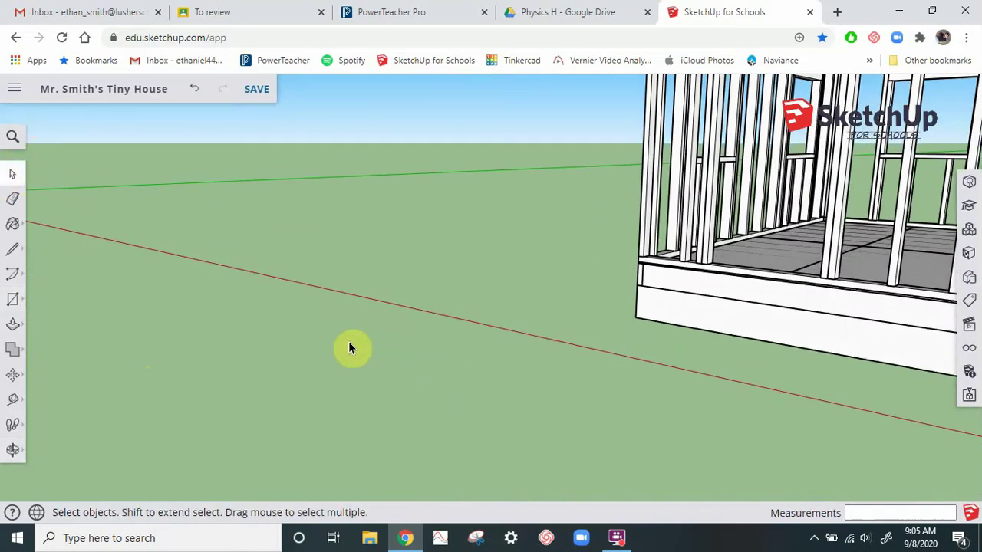
Step: Draw an upright 2" by 8" rectangle on the open ground beside the house
click(12, 299)
click(357, 406)
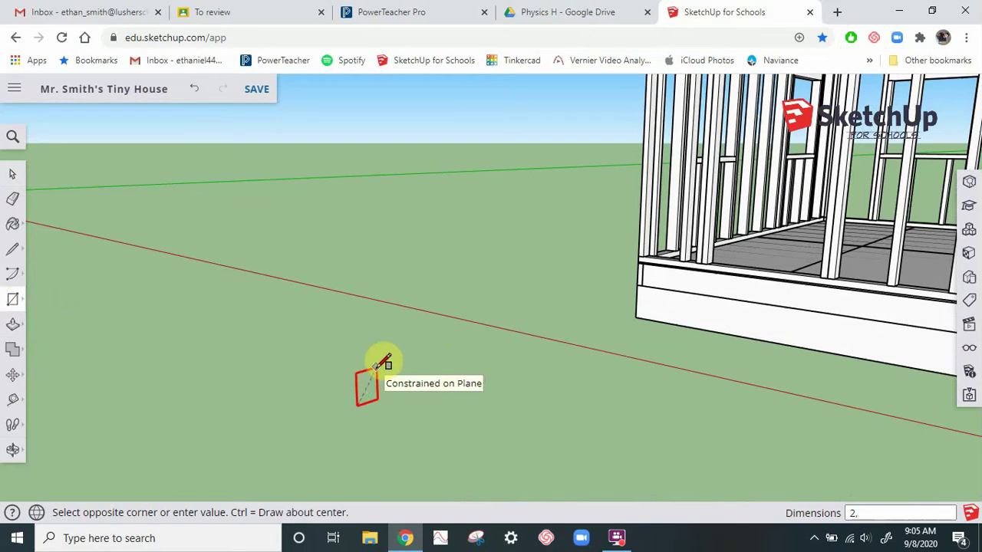
click(381, 363)
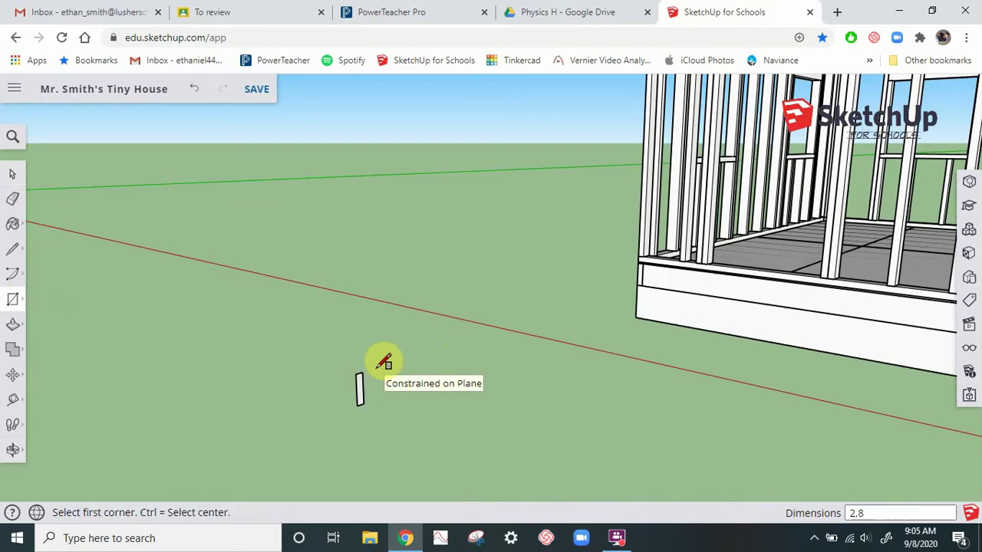
Step: Extrude the 2" by 8" rectangle 16' with Push/Pull into a long ridge board running parallel to the house
click(15, 326)
scroll(228, 189, down, 3)
scroll(281, 310, up, 3)
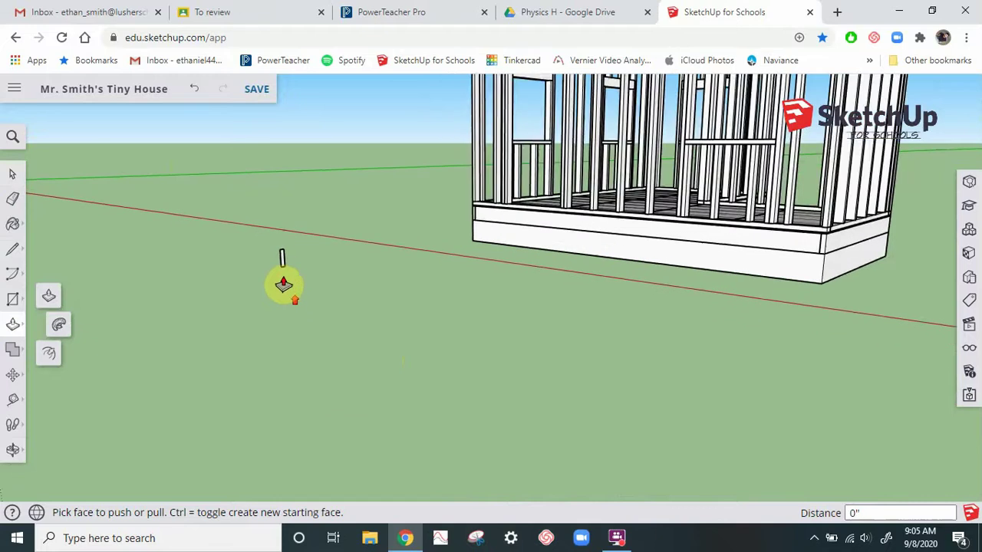
click(282, 253)
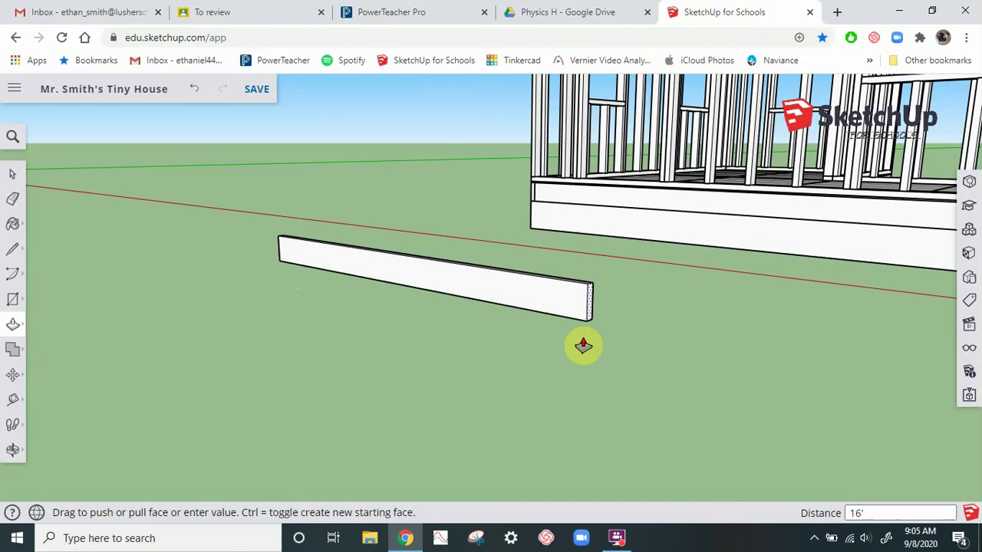
key(Return)
scroll(583, 346, down, 3)
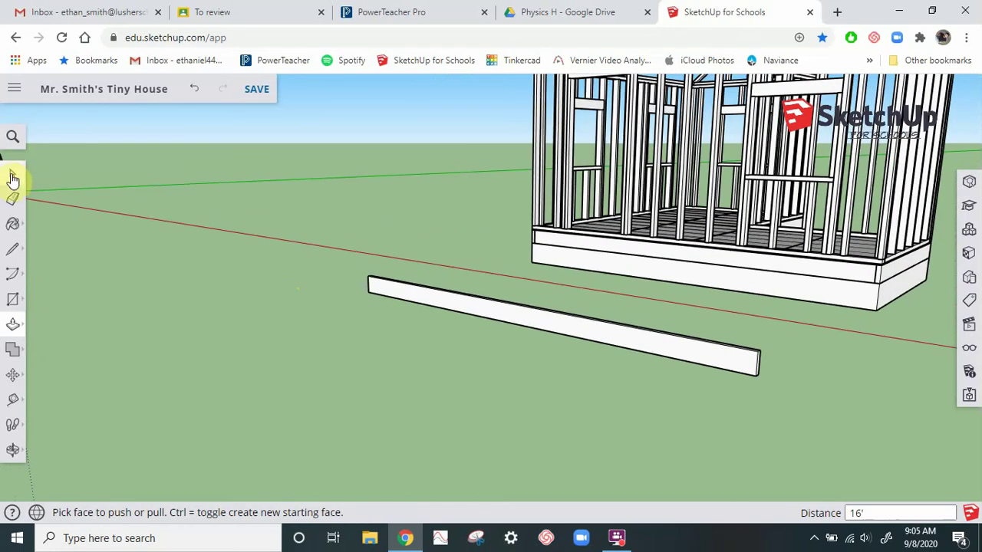
Step: Select the whole 16' board and make it a component named as the ridge member
click(13, 179)
triple_click(553, 327)
right_click(553, 327)
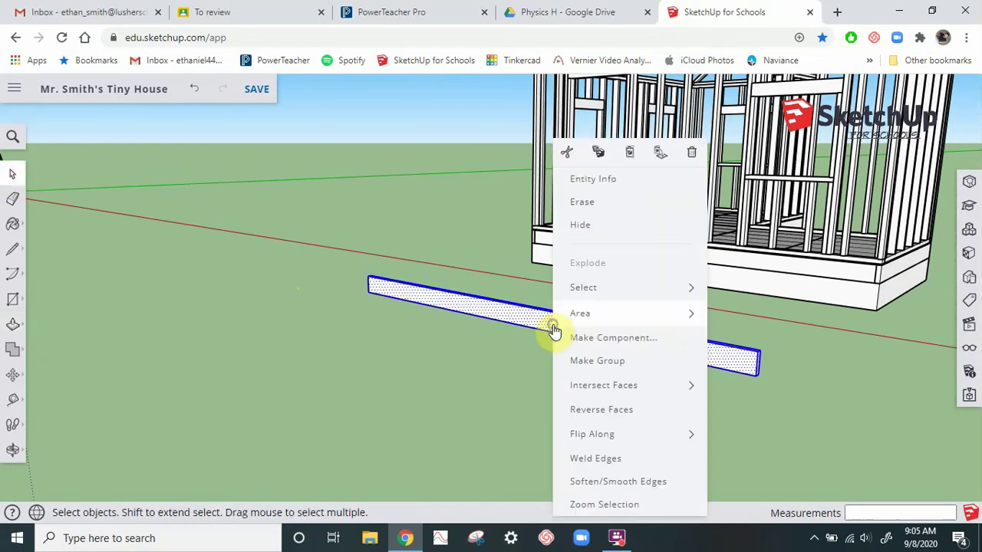
click(590, 333)
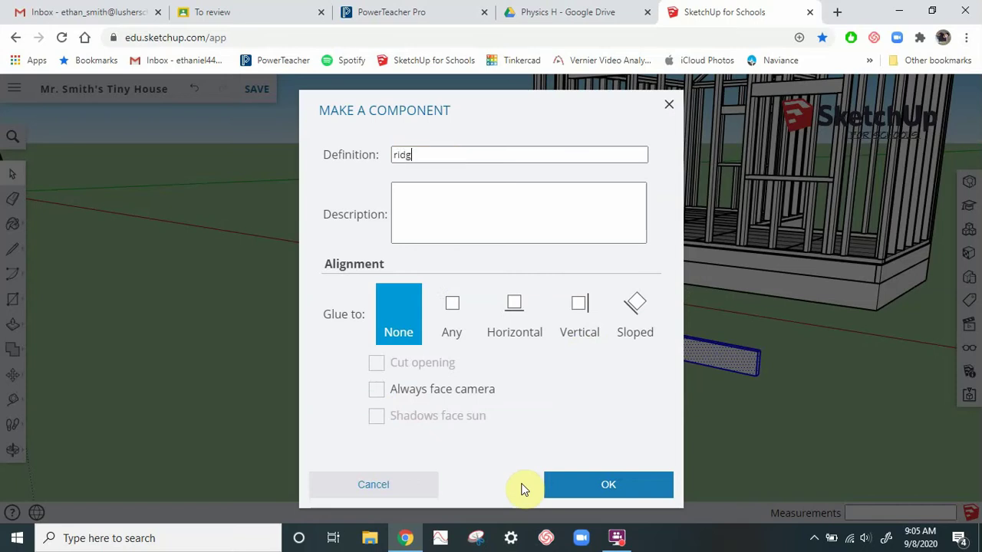
click(603, 485)
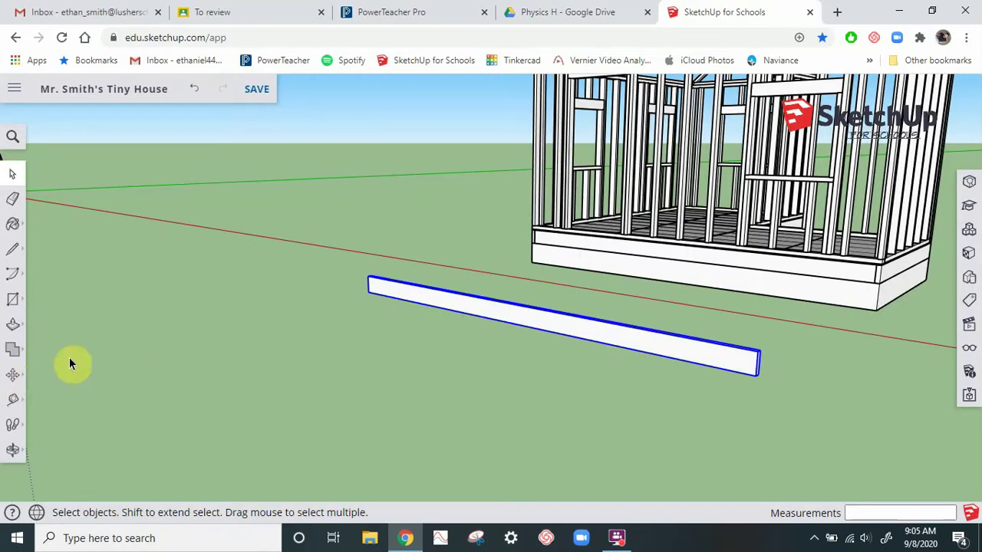
Step: Move the ridge board by its lower end corner onto the peak of the near gable, aligned with the center stud's top
click(12, 374)
scroll(769, 379, up, 3)
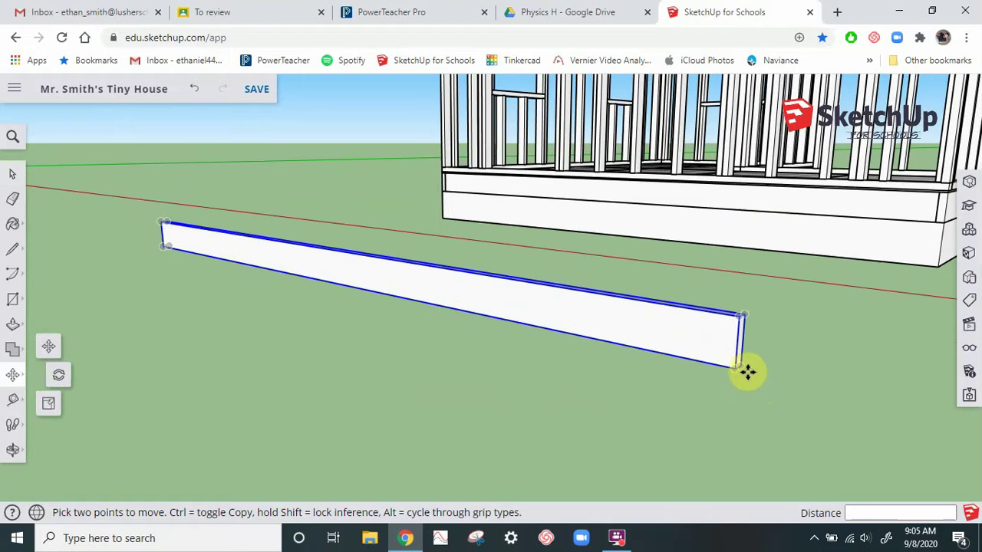
click(731, 371)
scroll(584, 456, down, 5)
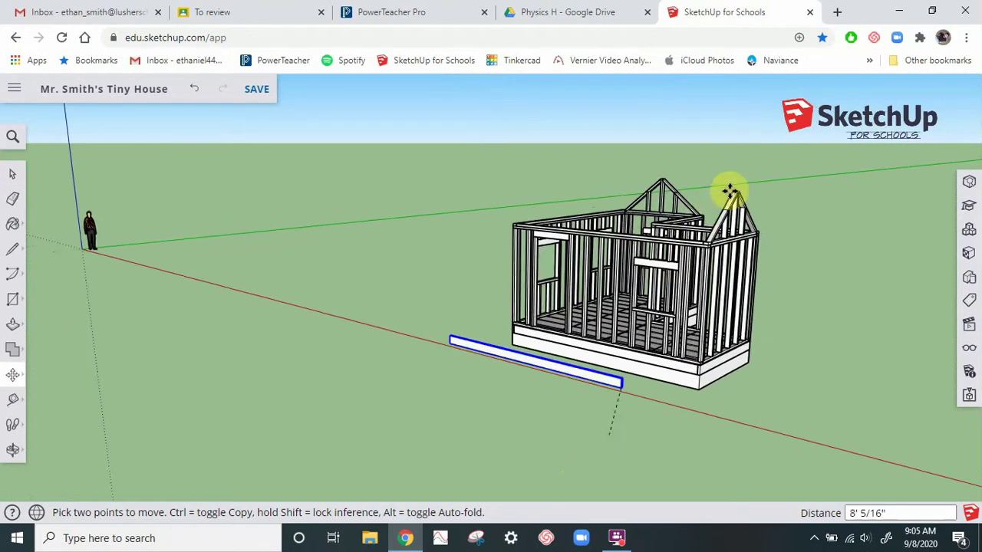
scroll(736, 184, up, 5)
scroll(747, 193, up, 3)
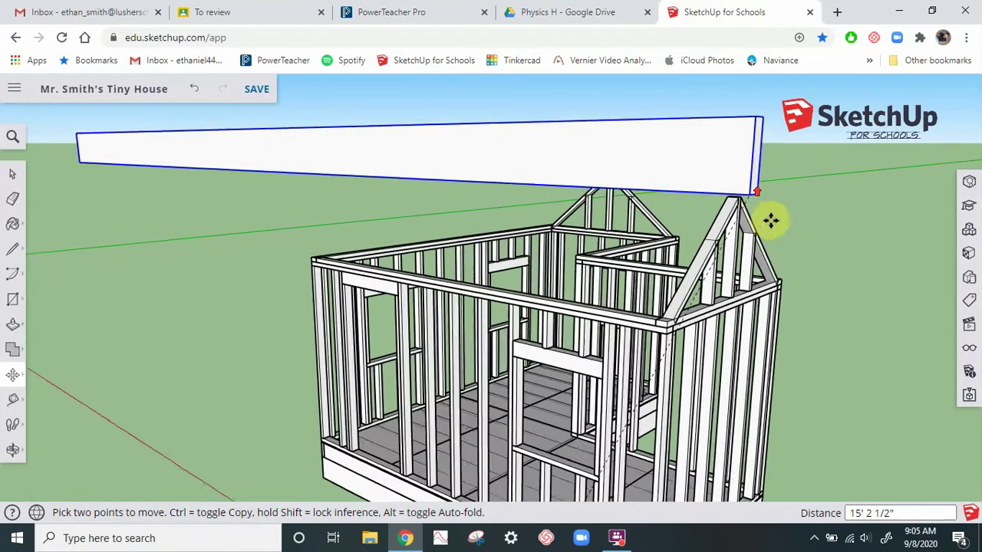
middle_drag(644, 275, 496, 281)
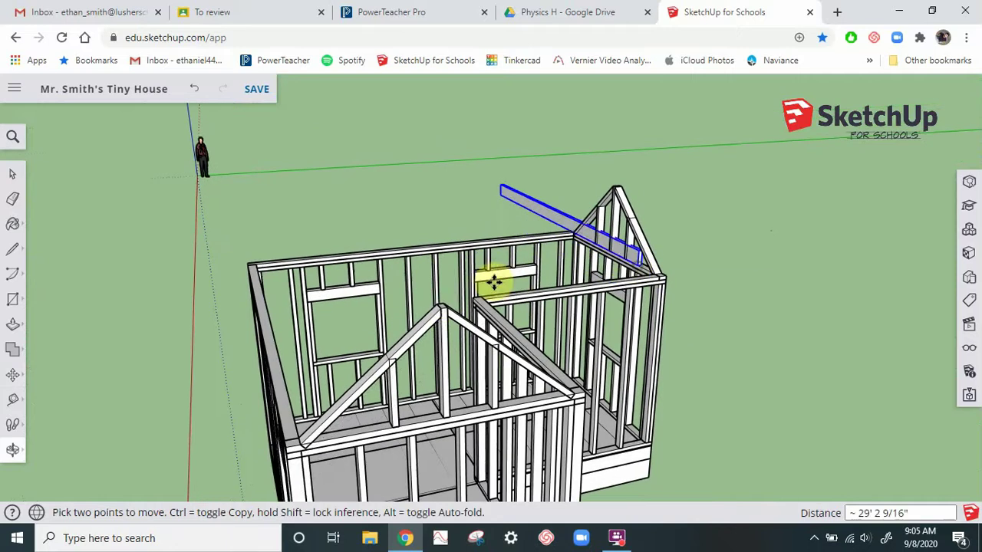
scroll(445, 298, up, 4)
scroll(440, 308, up, 4)
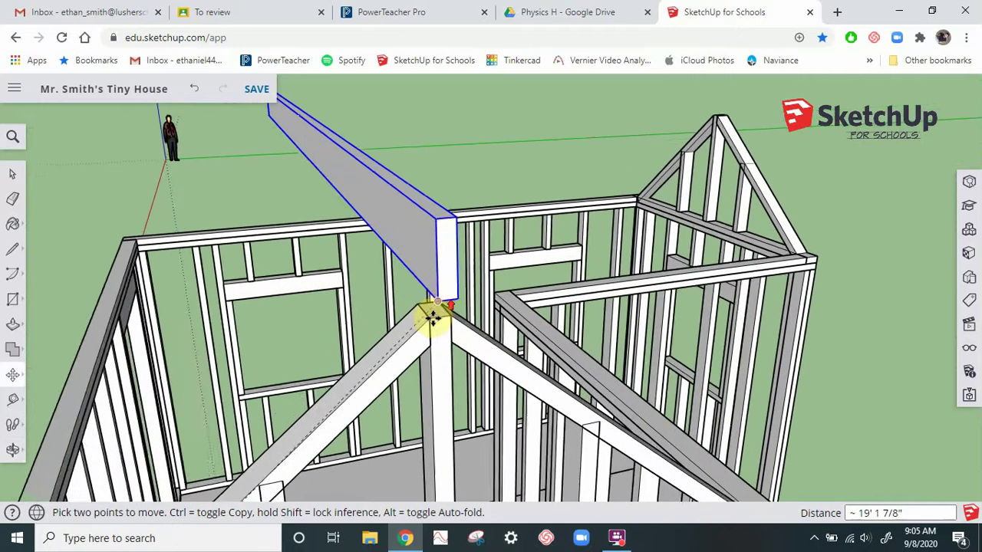
click(427, 321)
Step: Examine the ridge board's seating on the gable peak and its run over the house from several angles
scroll(627, 402, down, 8)
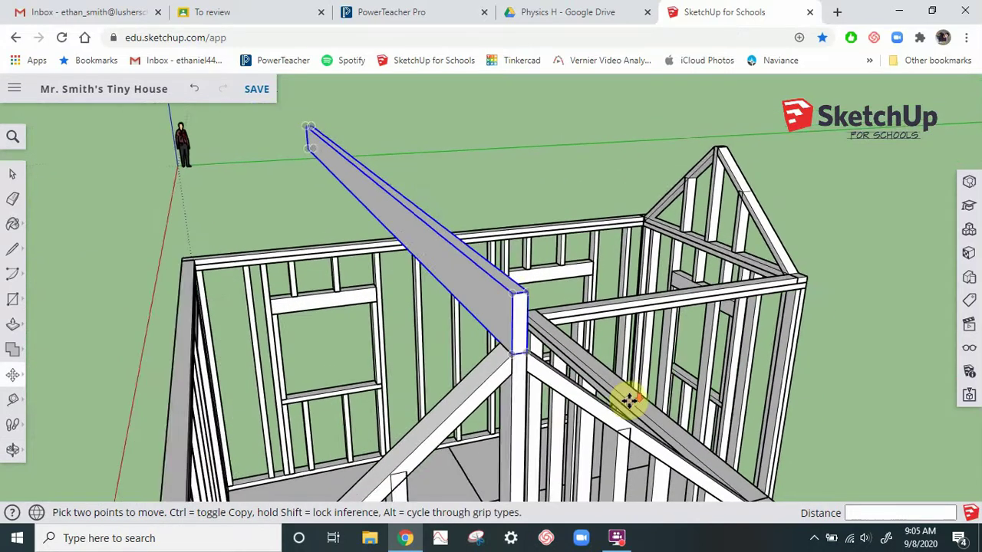
middle_drag(487, 383, 851, 437)
middle_drag(771, 467, 493, 366)
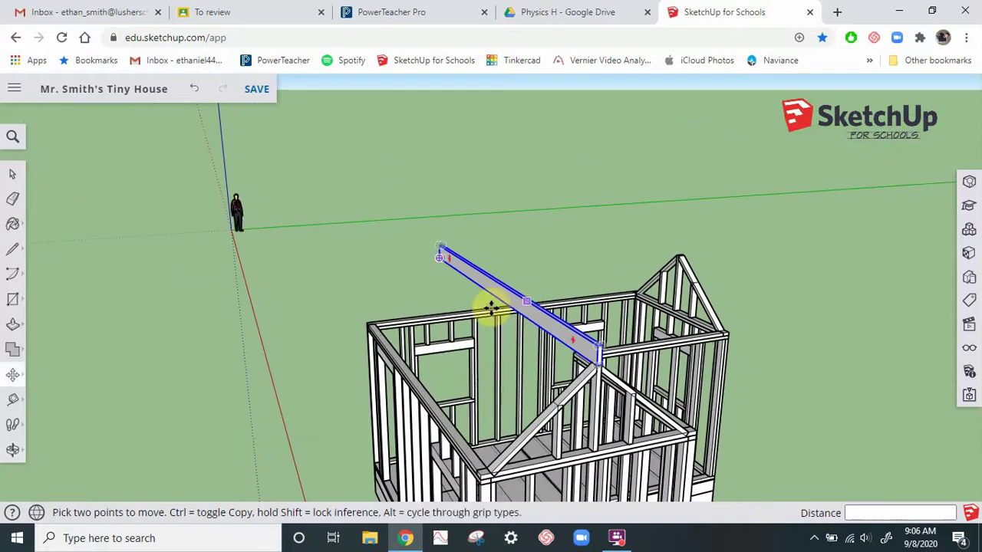
scroll(587, 443, up, 3)
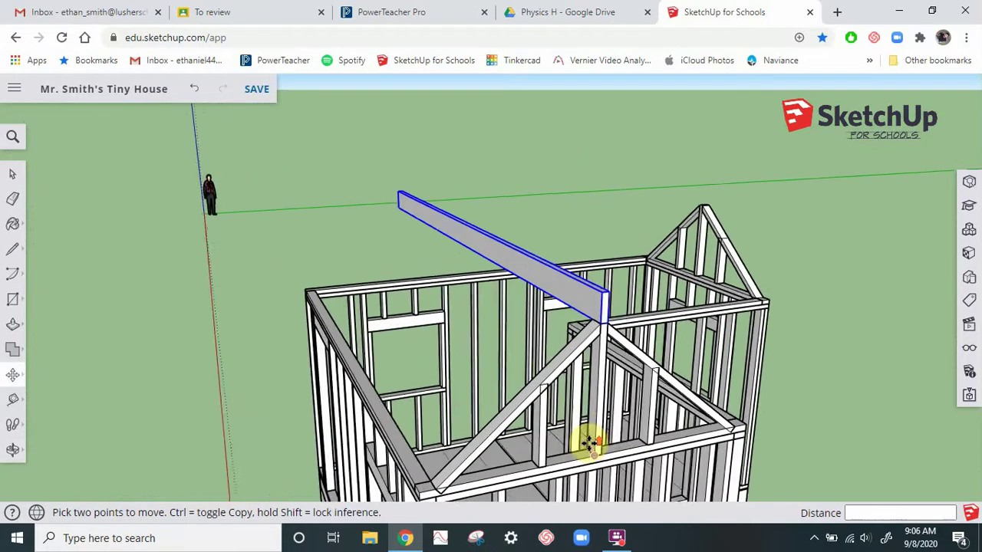
scroll(610, 438, up, 1)
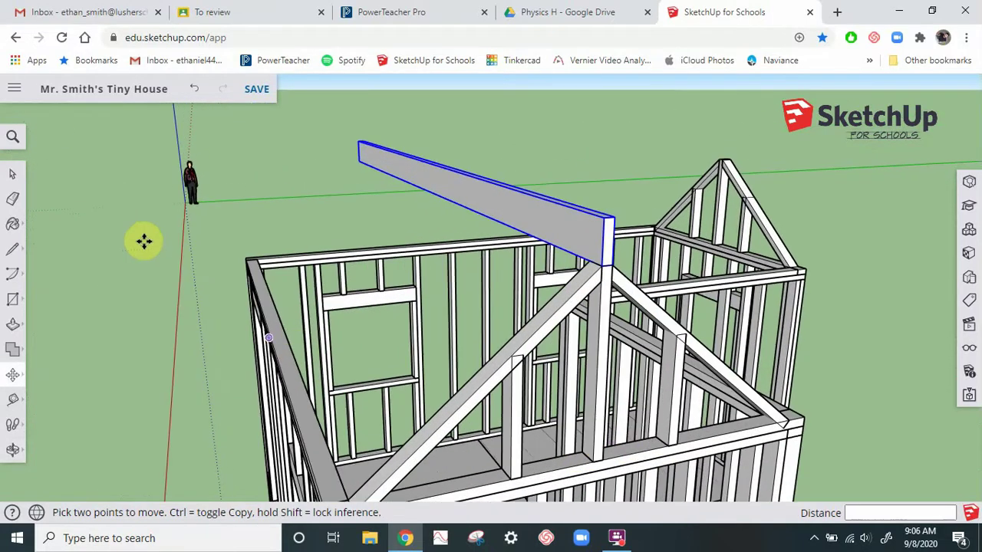
click(13, 177)
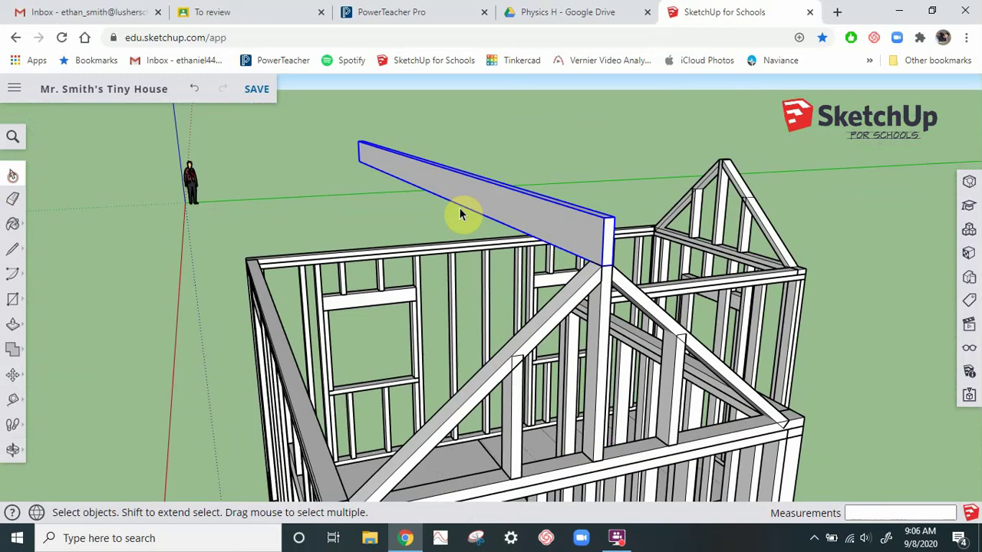
click(574, 176)
click(579, 246)
middle_drag(500, 311, 487, 335)
scroll(487, 336, down, 1)
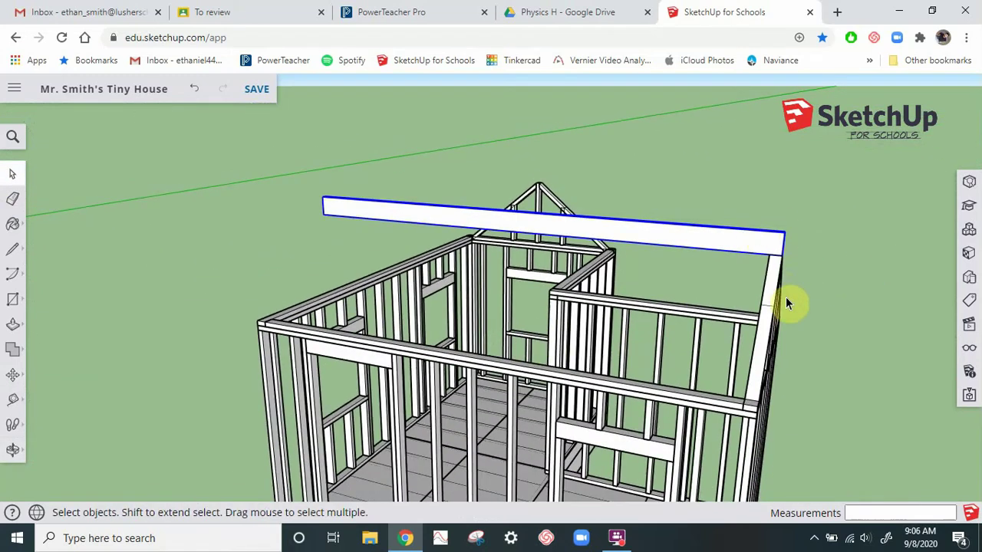
scroll(778, 285, up, 4)
middle_drag(776, 314, 537, 230)
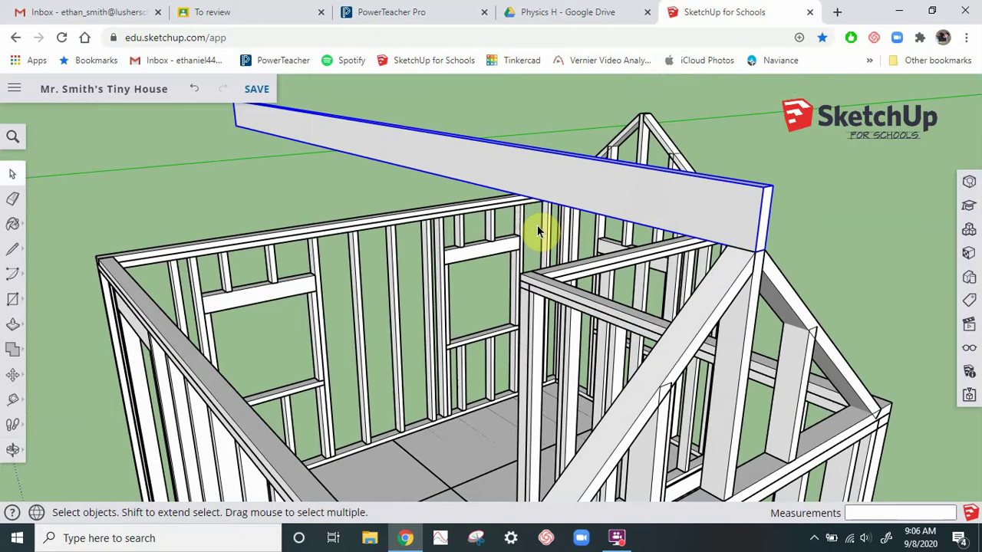
Step: Extend the ridge board's gable end outward 1' with Push/Pull inside its component, overhanging the gable
double_click(715, 207)
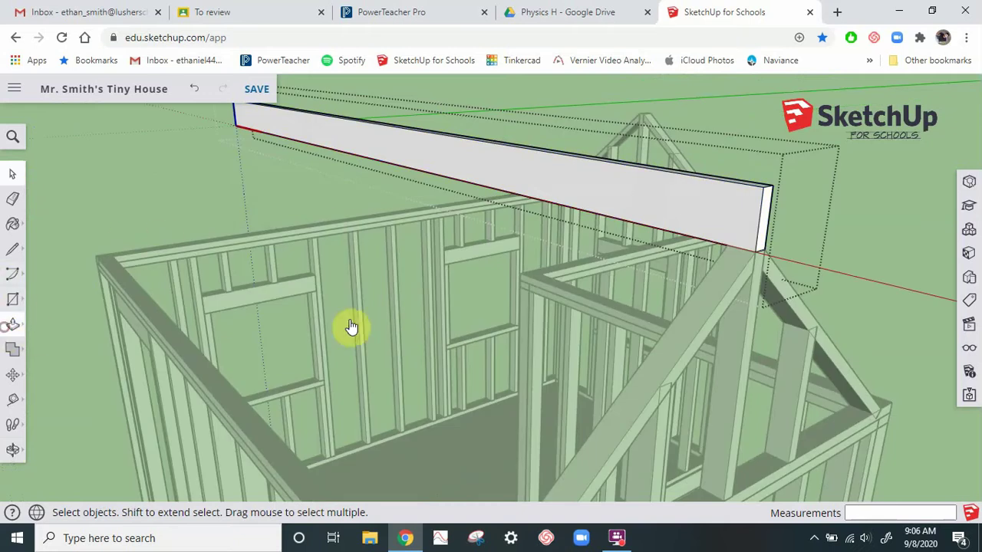
key(p)
drag(763, 230, 818, 255)
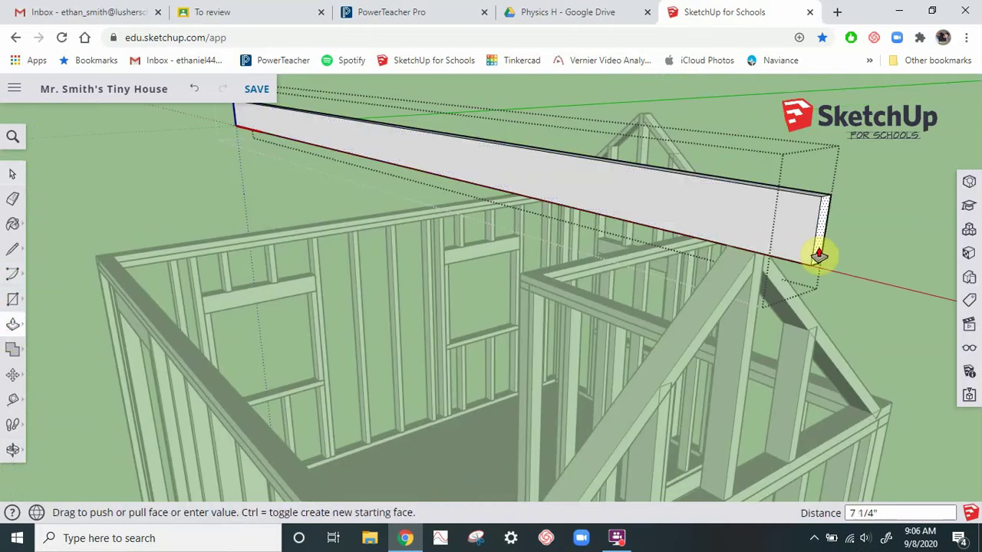
key(Return)
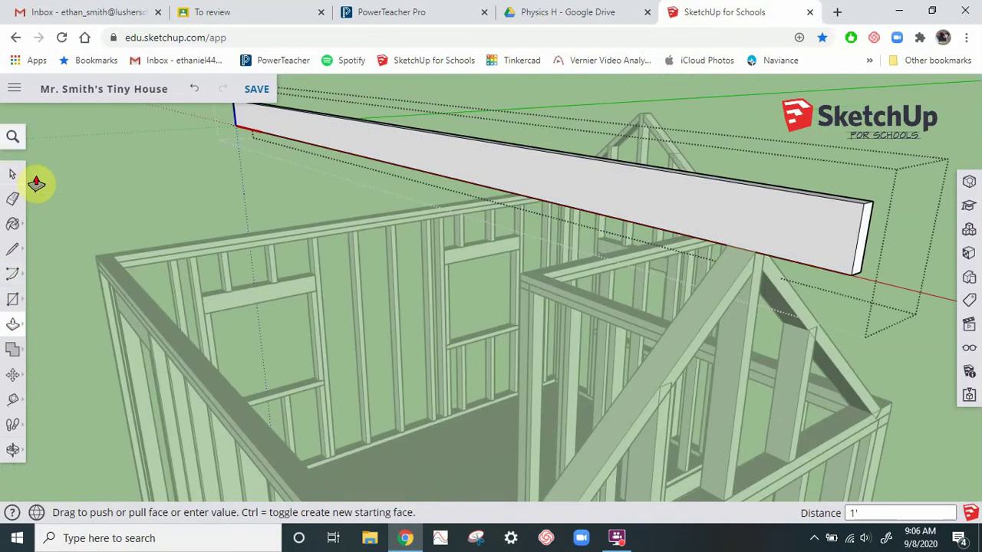
click(11, 170)
click(120, 167)
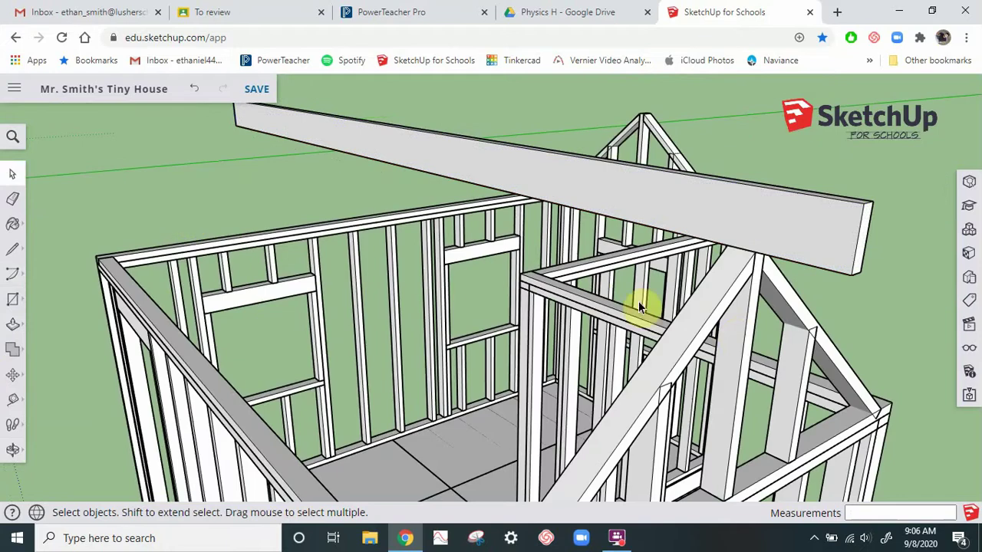
middle_drag(734, 337, 555, 288)
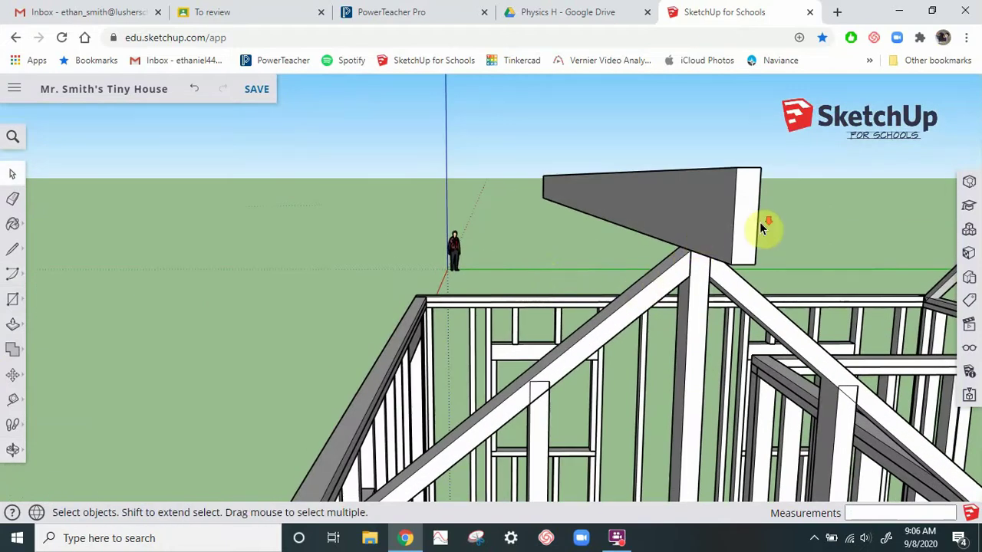
middle_drag(761, 227, 709, 212)
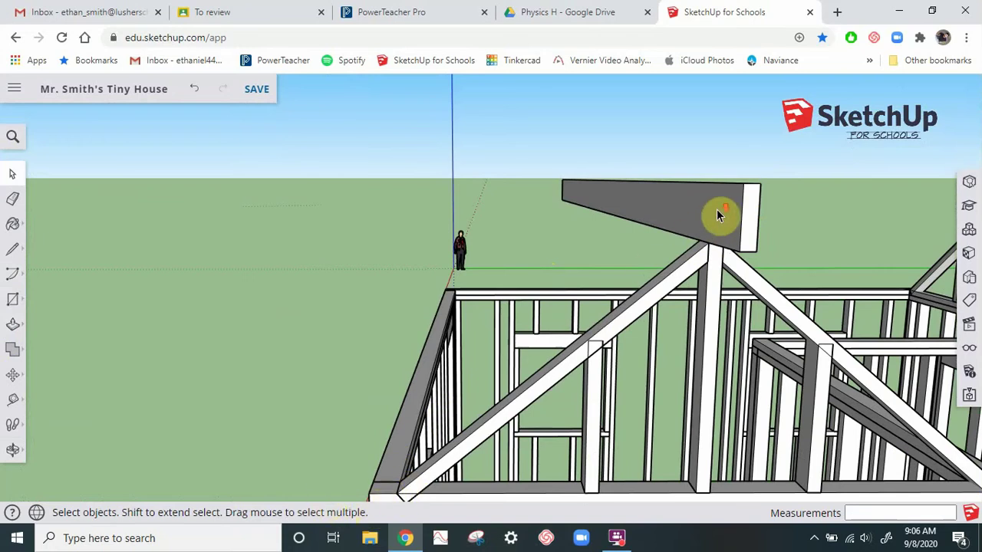
Step: Rotate a copy of the ridge board 90° in the horizontal plane about a point near the outer wall corner
scroll(702, 268, up, 4)
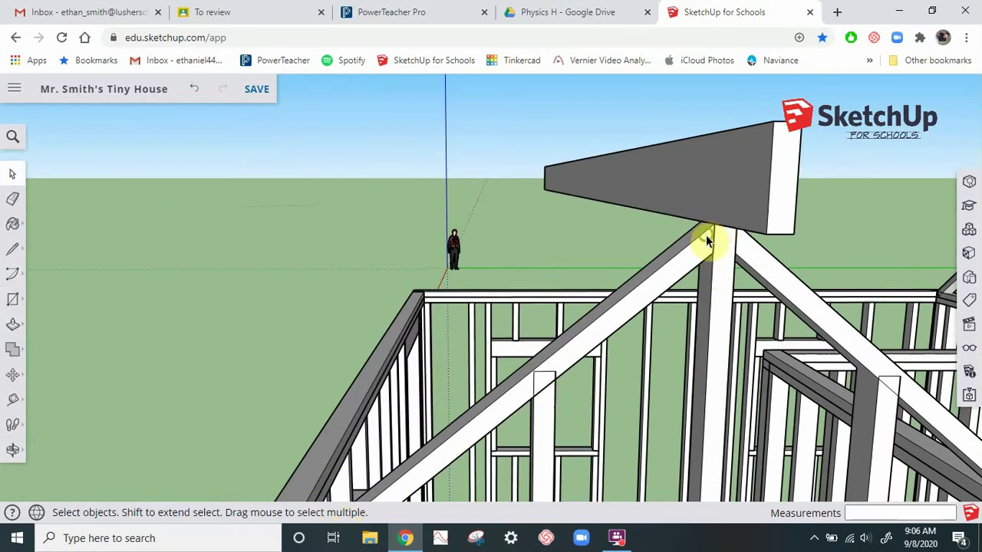
middle_drag(707, 242, 713, 180)
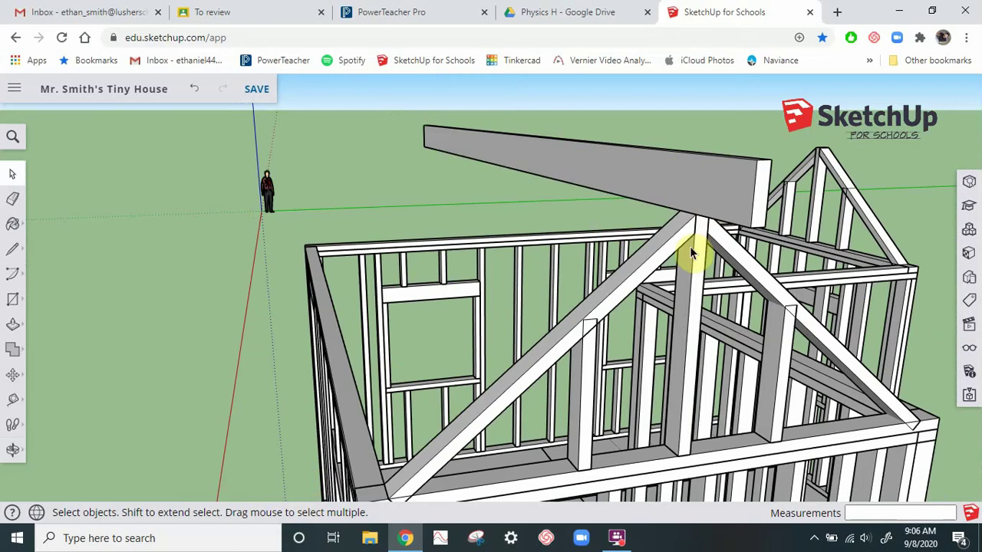
middle_drag(717, 211, 658, 278)
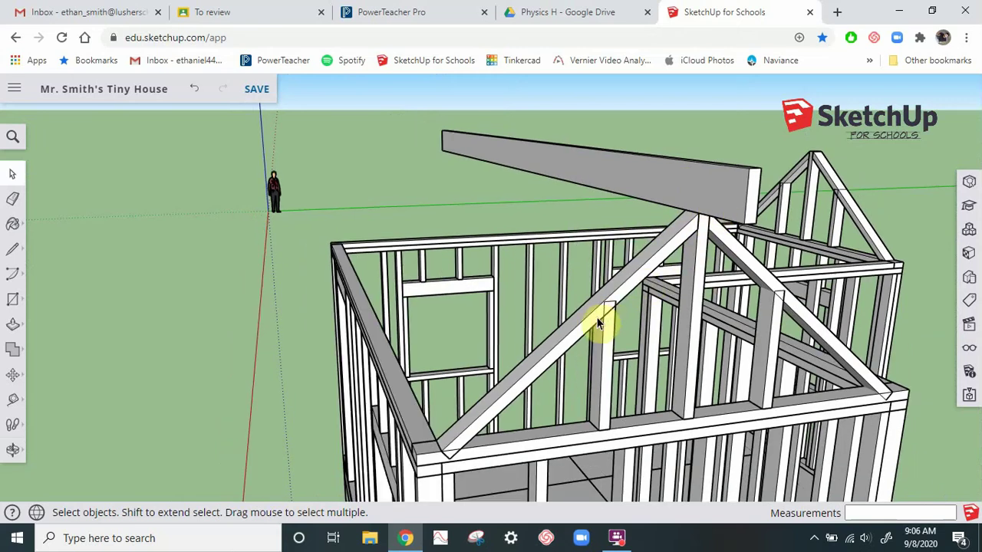
middle_drag(596, 324, 631, 421)
scroll(625, 389, down, 2)
scroll(625, 388, down, 2)
scroll(671, 164, up, 5)
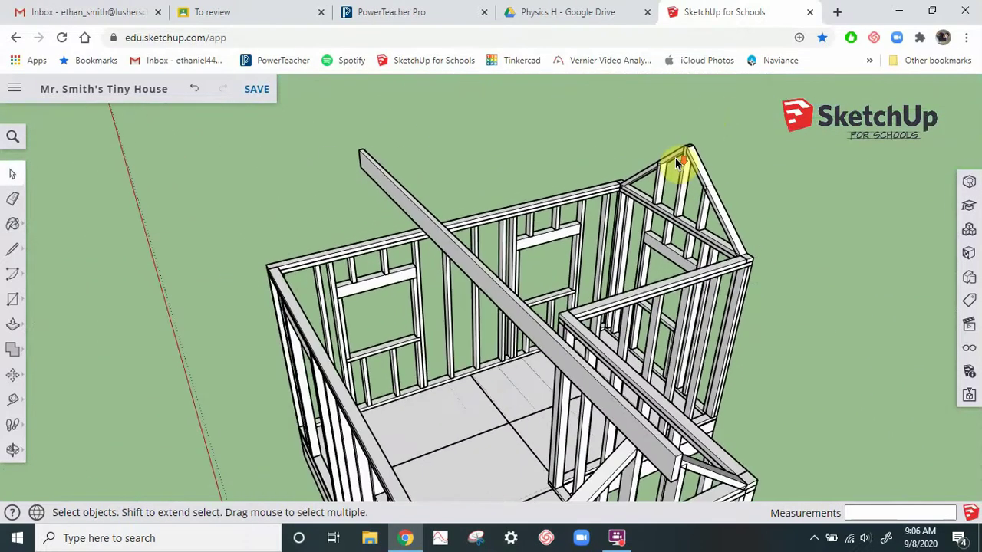
click(385, 176)
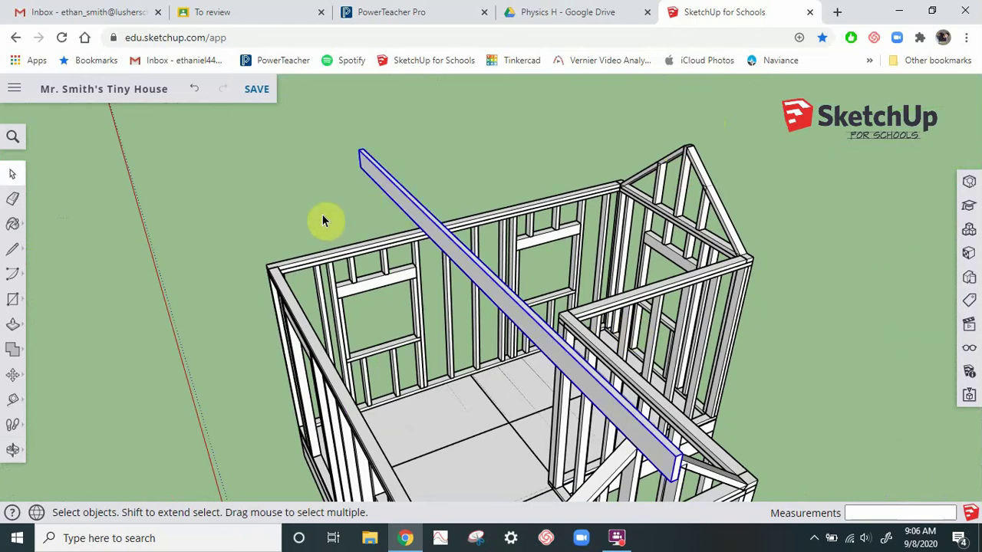
click(13, 387)
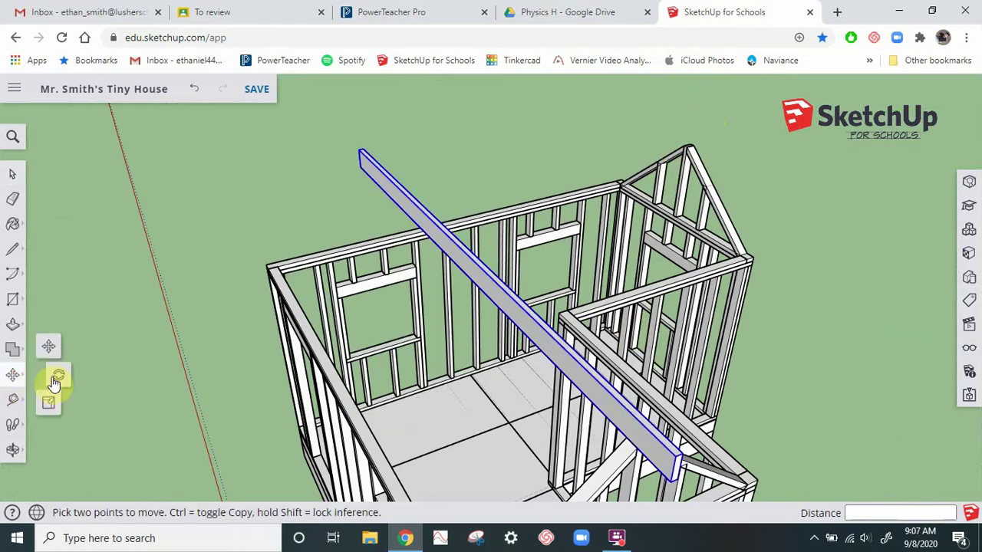
click(55, 374)
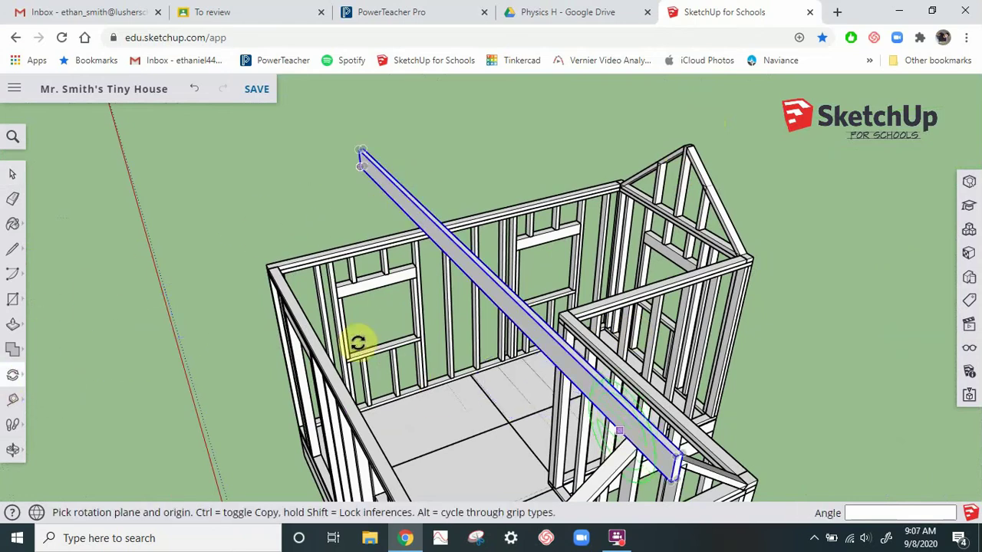
click(264, 265)
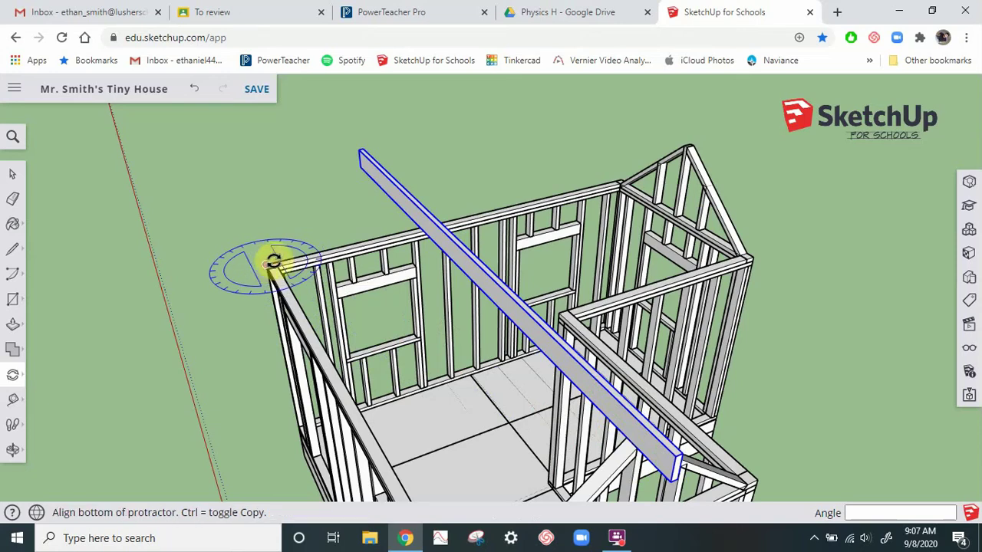
click(171, 289)
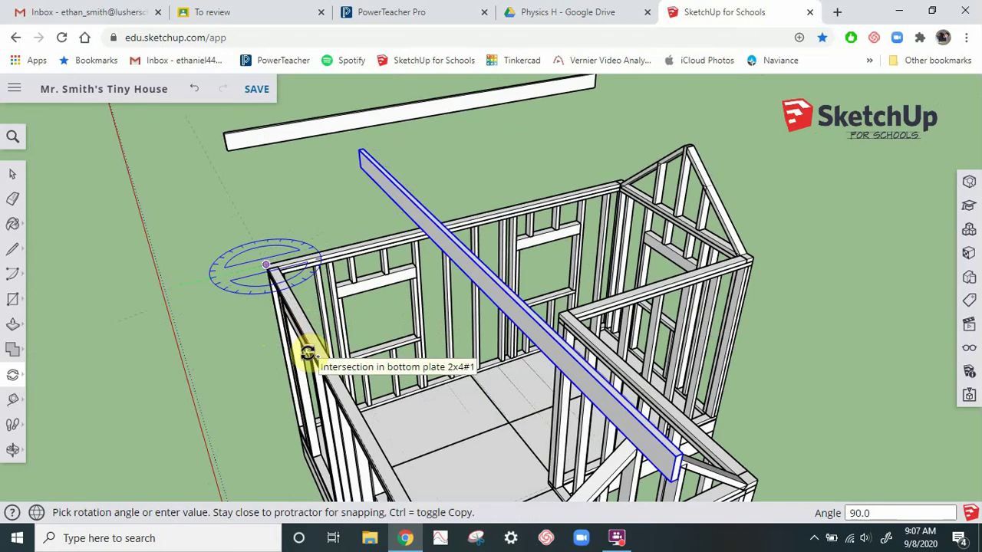
click(219, 351)
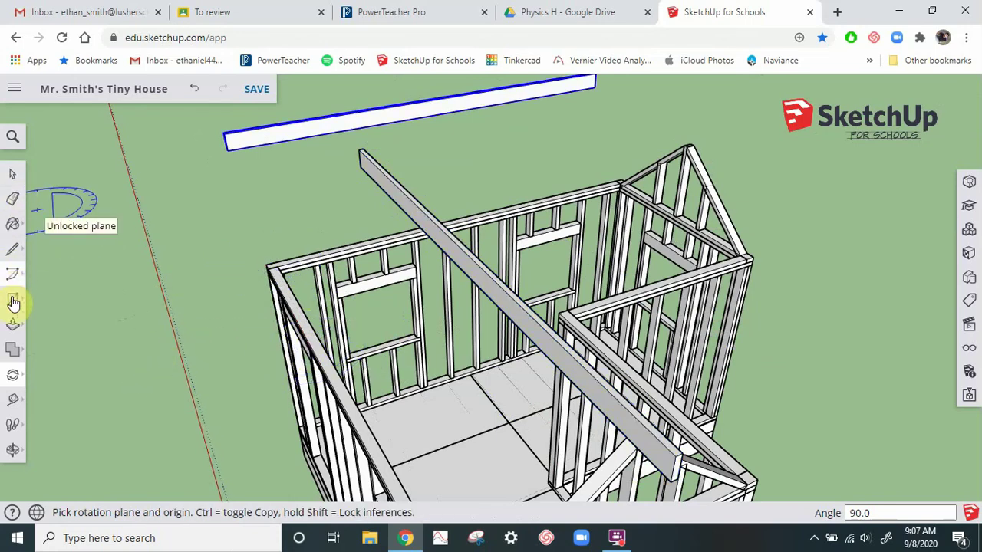
Step: Move the rotated ridge board copy by its lower end corner onto the peak of the other gable
click(13, 375)
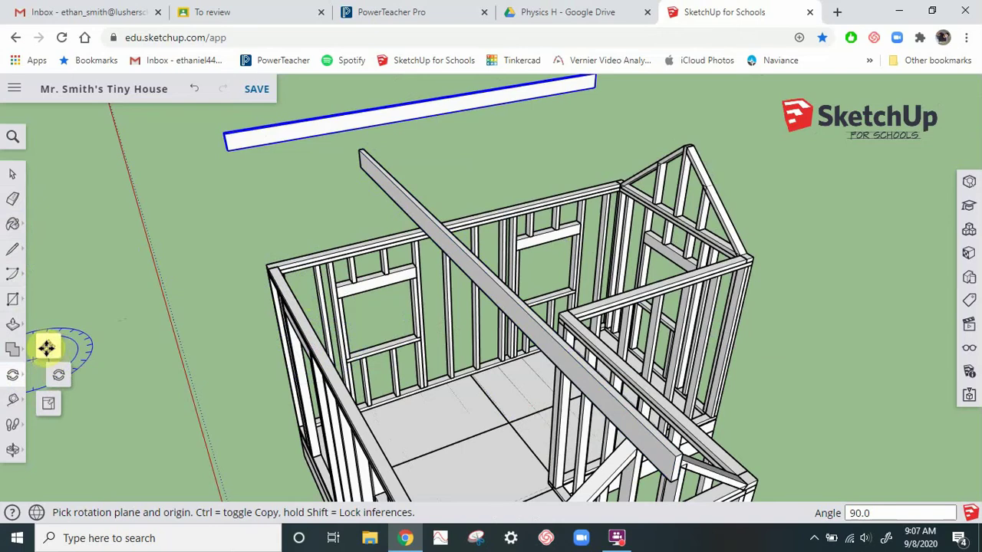
click(51, 349)
scroll(148, 358, down, 2)
scroll(524, 206, up, 3)
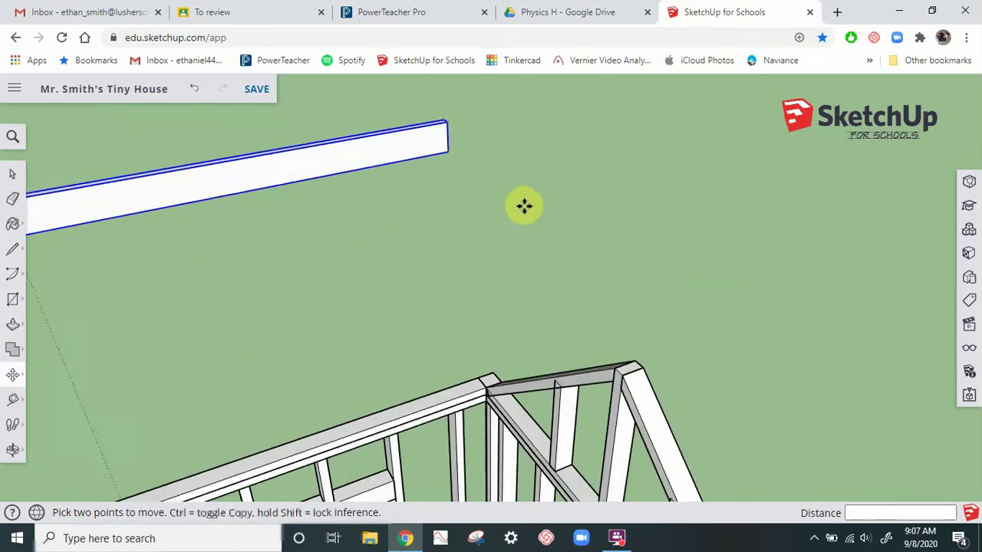
middle_drag(524, 206, 480, 167)
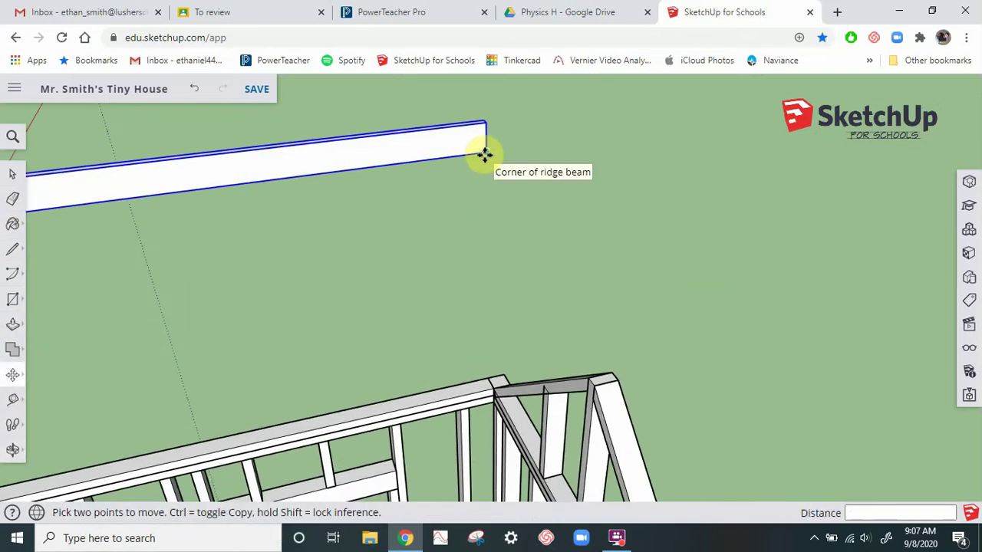
click(483, 154)
click(623, 443)
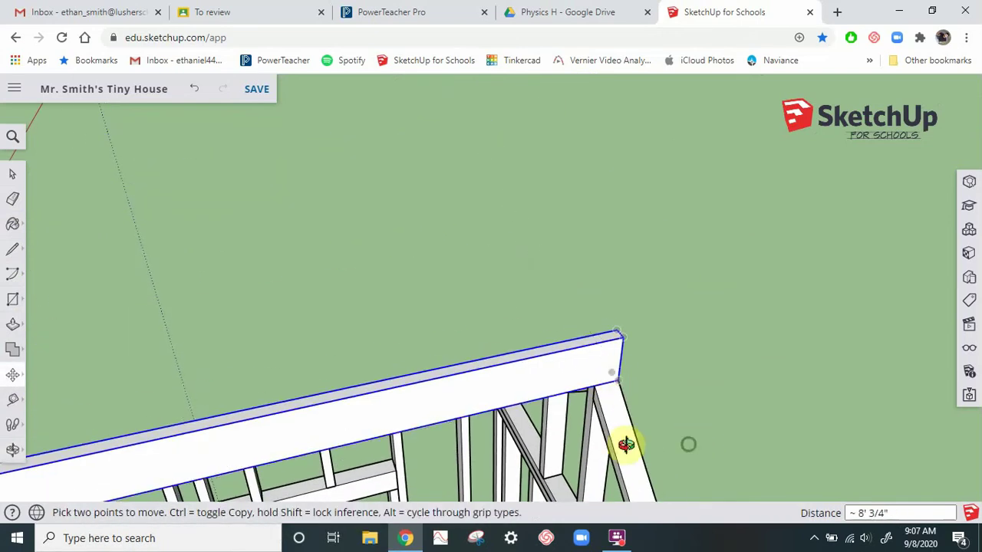
Step: Make the second ridge board a unique component so it can be edited separately from the original
middle_drag(625, 445, 389, 335)
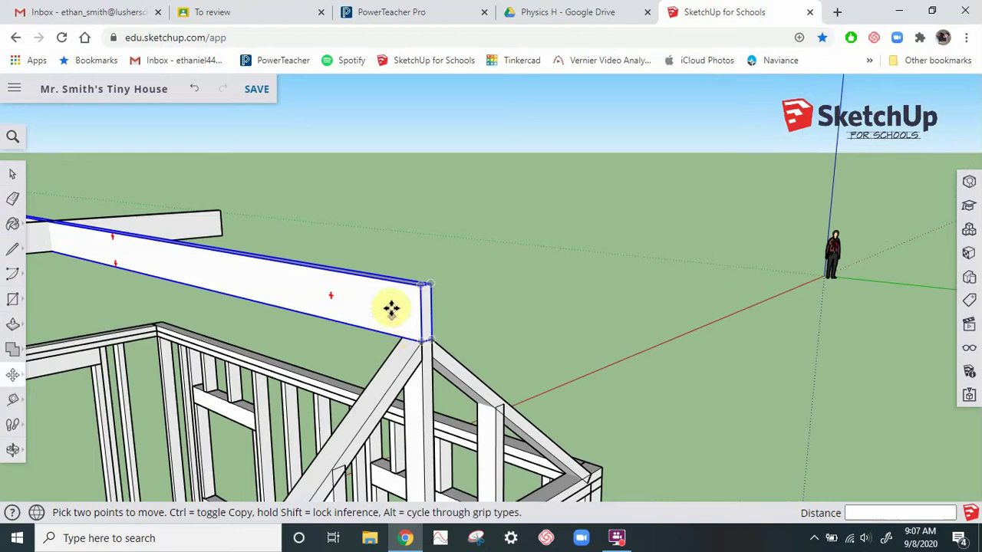
click(13, 173)
right_click(374, 309)
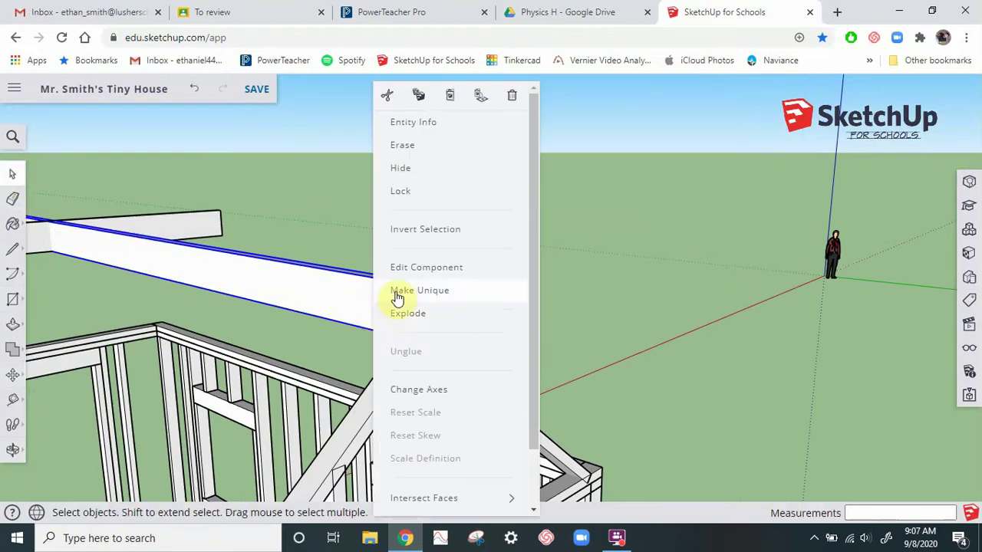
click(396, 291)
double_click(426, 315)
click(426, 315)
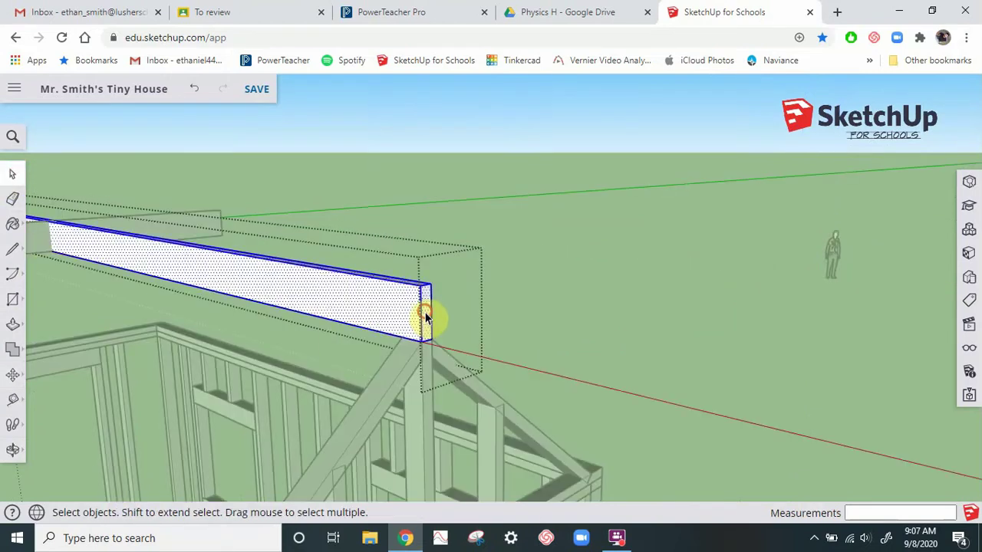
click(428, 215)
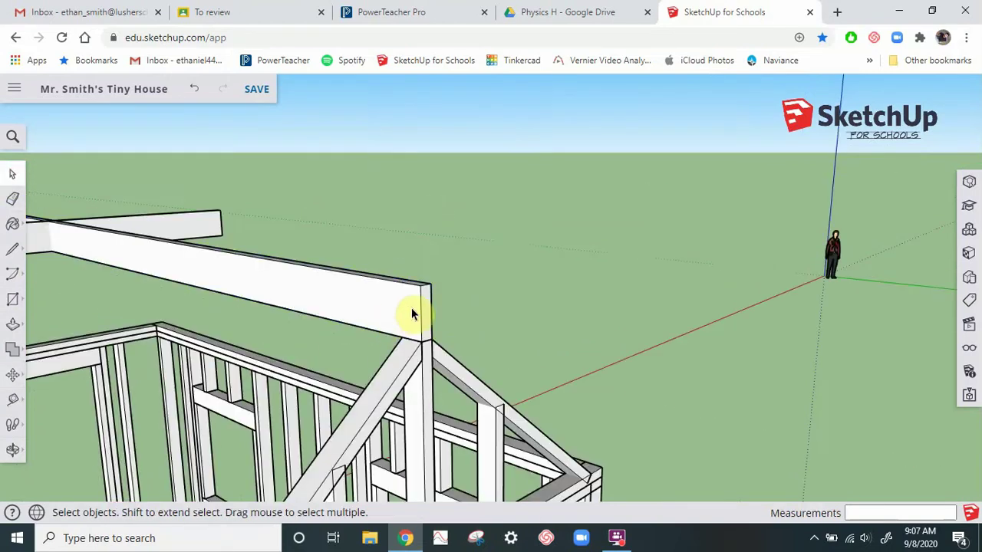
Step: Extend the second ridge board's gable end outward 1' with Push/Pull inside its component
double_click(409, 313)
click(12, 324)
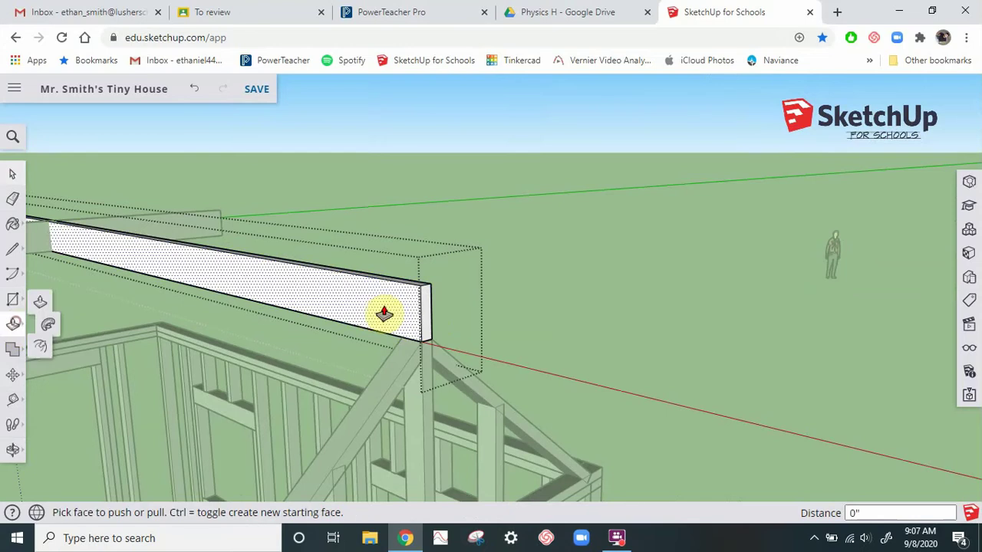
click(428, 313)
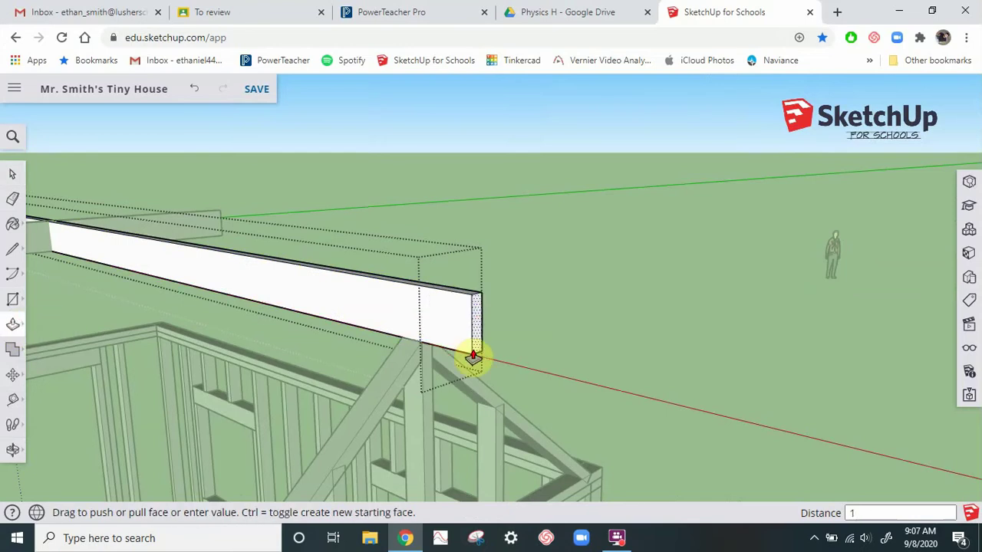
click(474, 358)
click(13, 174)
click(438, 244)
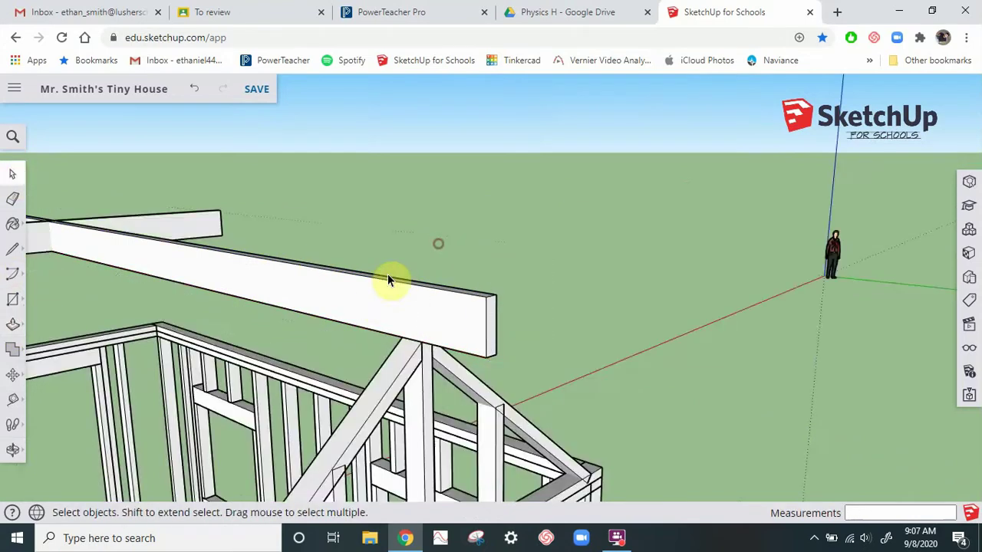
Step: Shorten the second ridge board's inner end by 5' 1" with Push/Pull, ending it at the side face of the first ridge board
middle_drag(388, 277, 673, 291)
scroll(674, 291, down, 3)
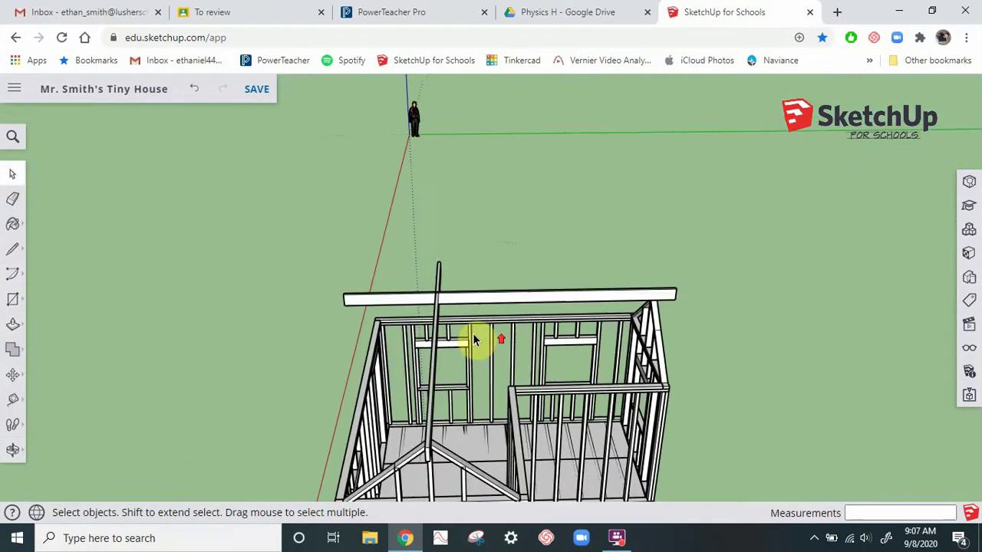
scroll(473, 340, up, 2)
middle_drag(325, 288, 441, 316)
middle_drag(509, 350, 576, 358)
scroll(576, 358, up, 6)
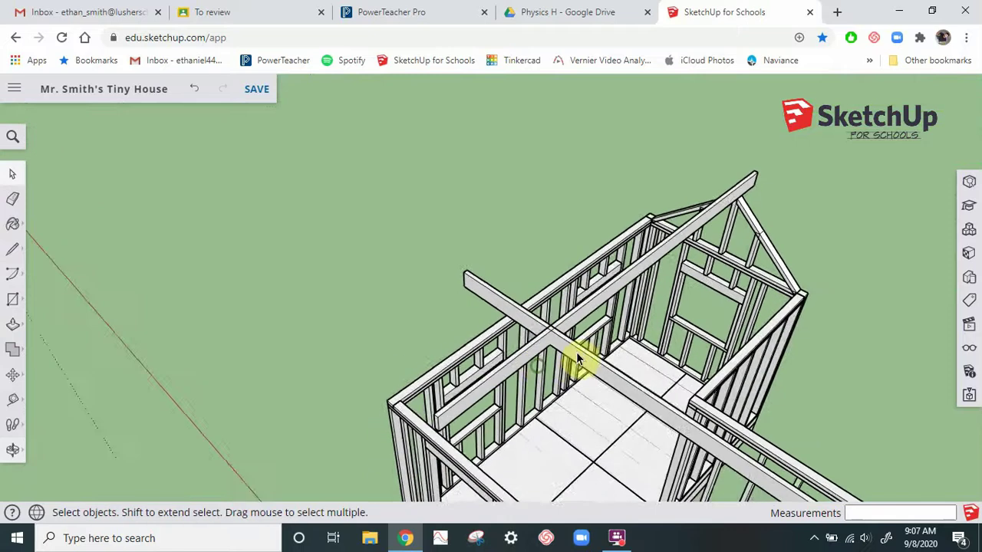
click(524, 345)
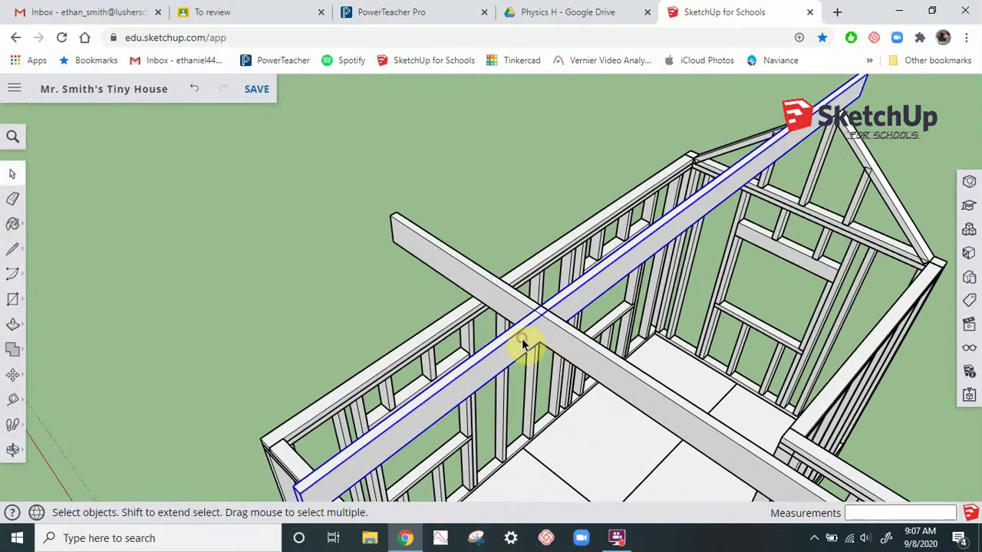
middle_drag(393, 406, 443, 322)
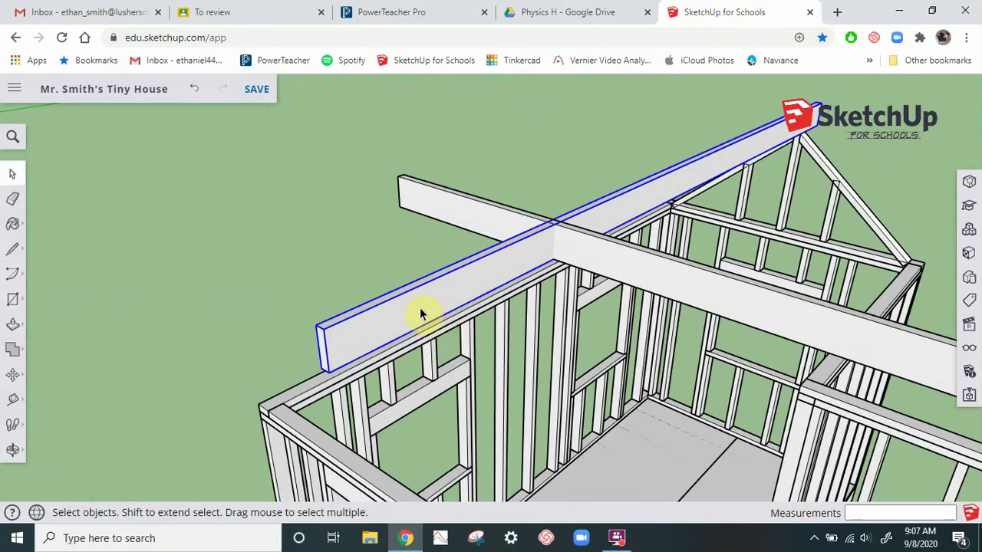
double_click(345, 333)
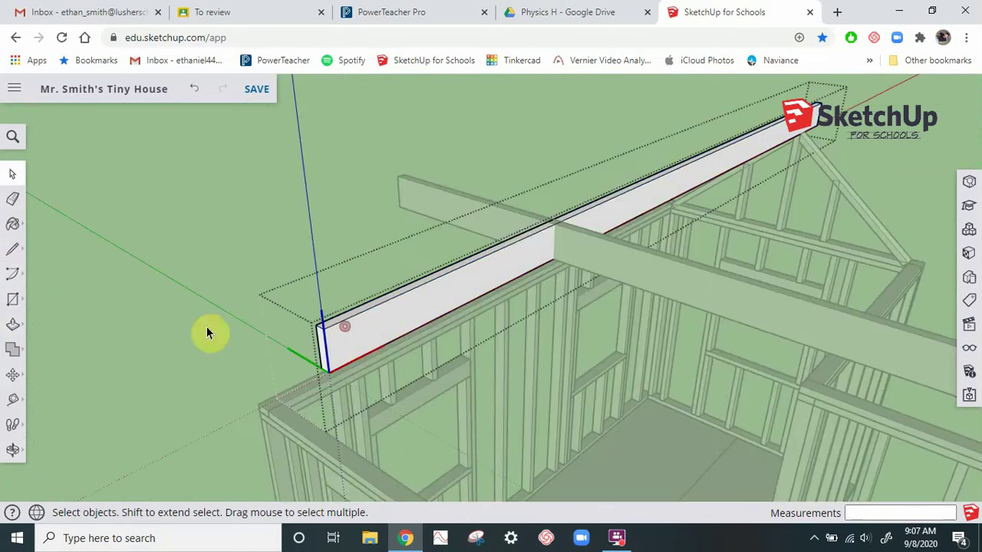
click(12, 324)
drag(321, 349, 603, 256)
middle_drag(559, 274, 285, 333)
drag(284, 333, 254, 298)
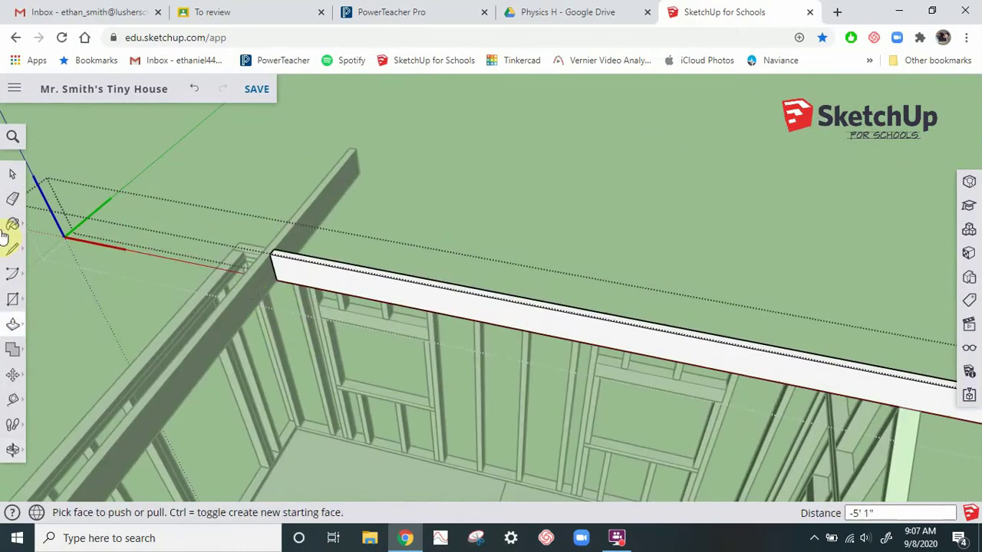
click(13, 174)
click(310, 215)
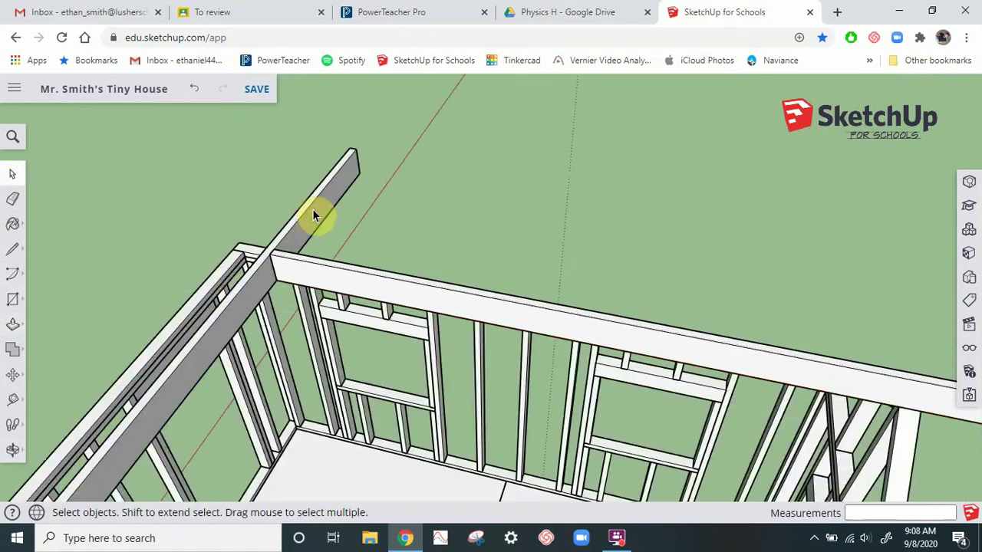
Step: Shorten the first ridge board's inner end by 3' 11" with Push/Pull, flush with the second ridge board's outer face
double_click(312, 210)
middle_drag(407, 228, 244, 326)
scroll(353, 445, down, 4)
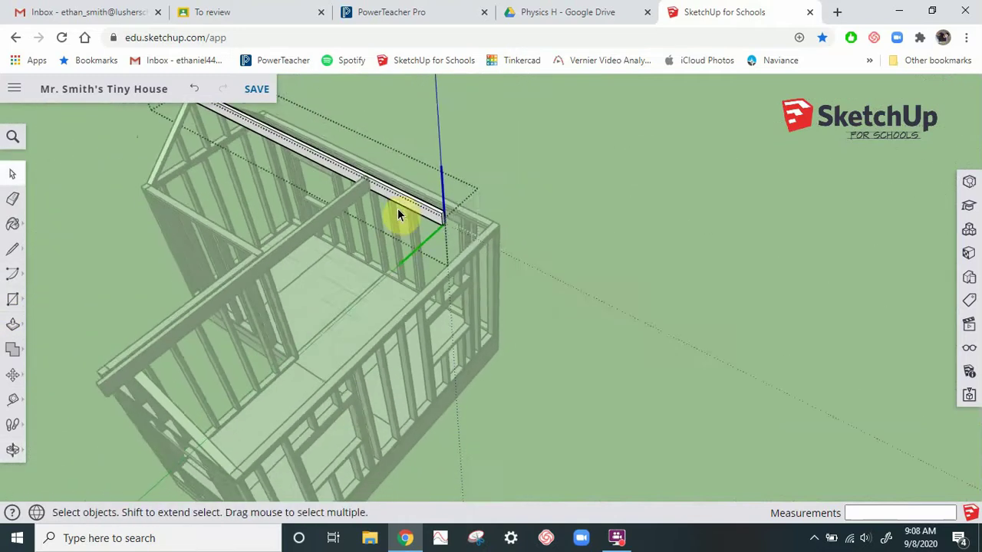
scroll(398, 175, up, 1)
scroll(397, 175, up, 2)
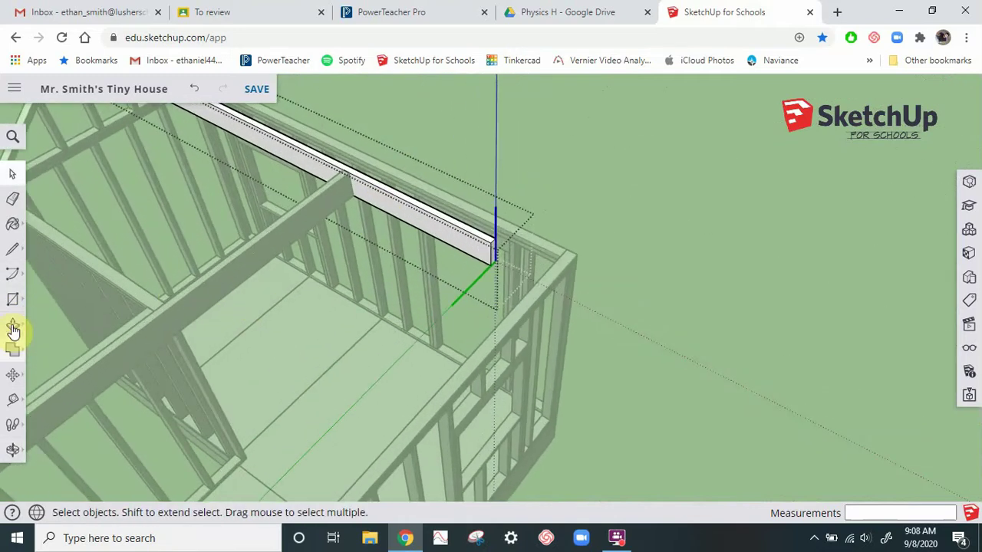
click(13, 329)
drag(492, 263, 343, 199)
scroll(343, 194, up, 5)
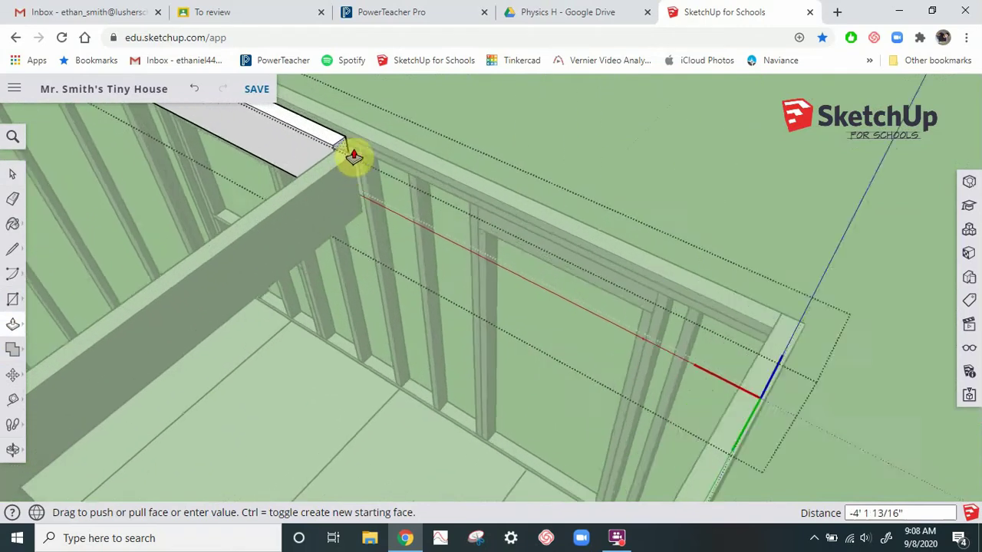
drag(351, 161, 351, 161)
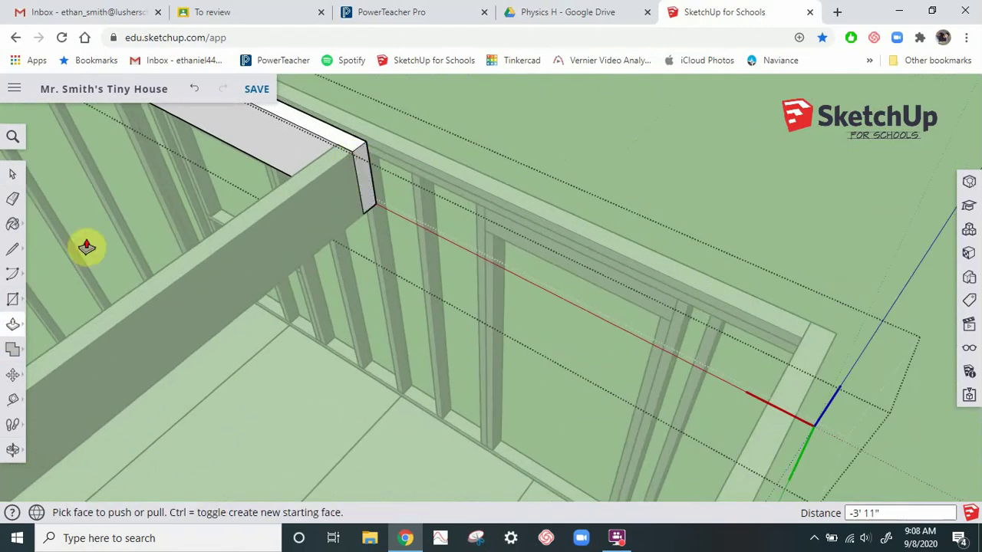
click(13, 174)
click(621, 122)
Step: Examine the corner joint of the two ridge boards and their run over both gables from several angles
middle_drag(412, 310, 574, 296)
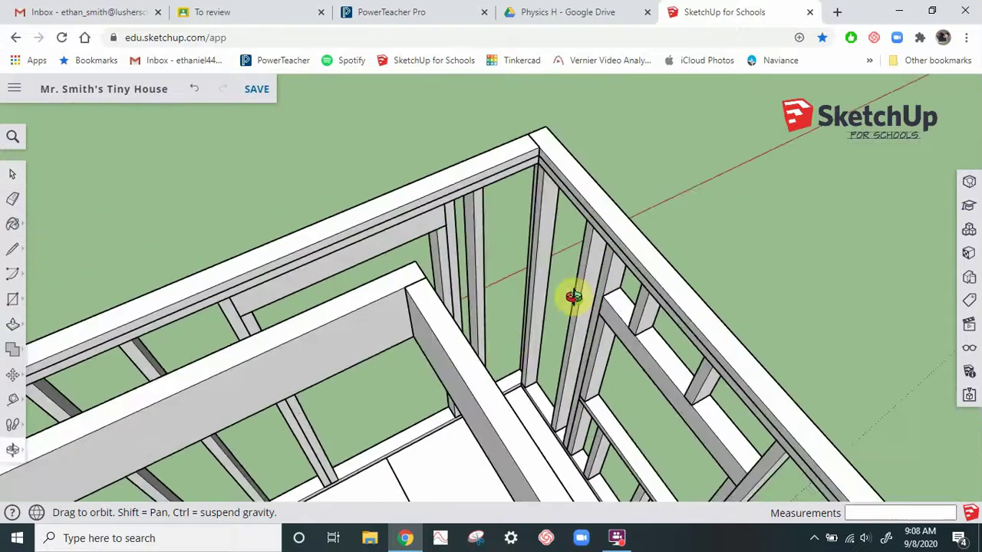
scroll(573, 279, down, 6)
middle_drag(458, 357, 670, 336)
middle_drag(501, 267, 819, 191)
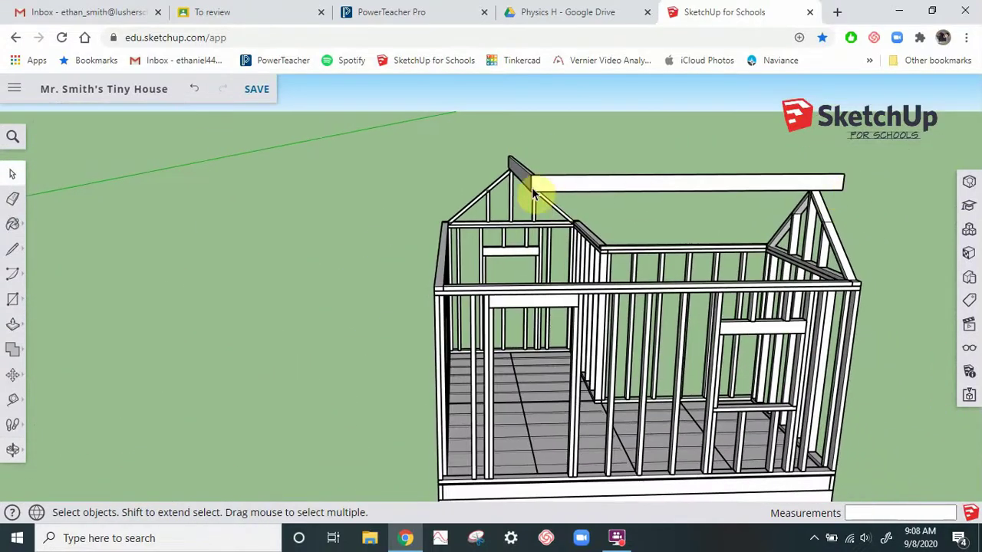
middle_drag(542, 229, 696, 280)
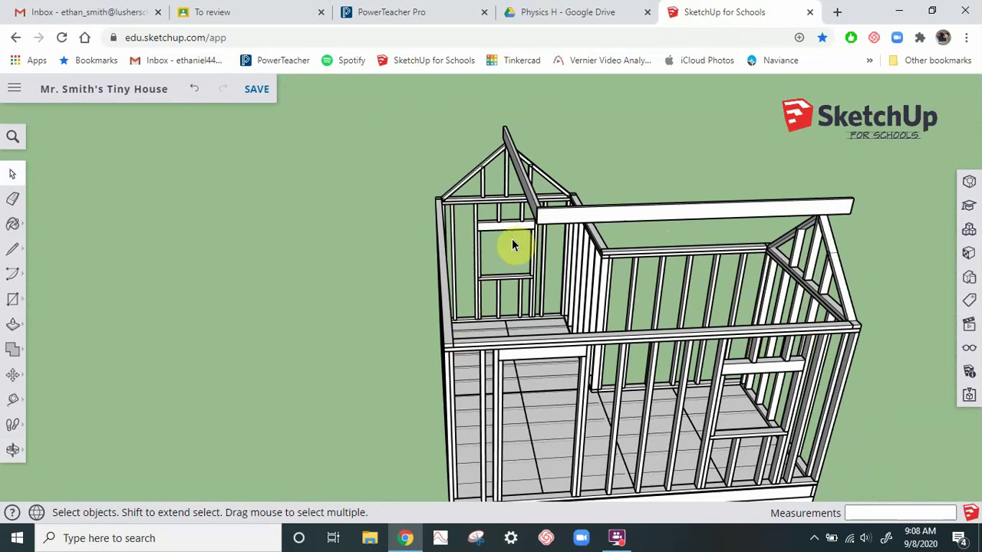
Step: Examine the ridge boards and the end-wall gable framing from several angles
middle_drag(605, 280, 339, 373)
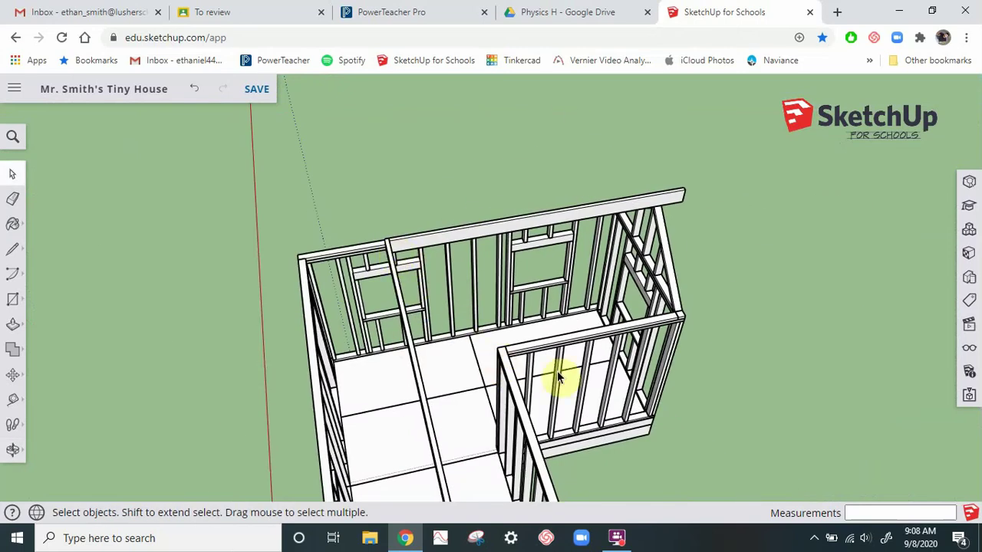
middle_drag(512, 337, 575, 252)
scroll(537, 368, up, 4)
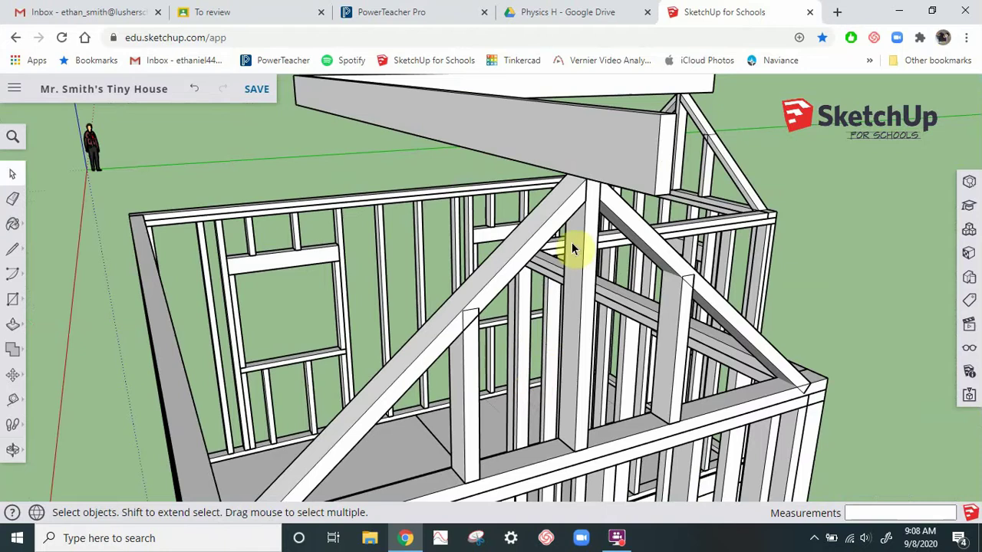
scroll(571, 245, down, 3)
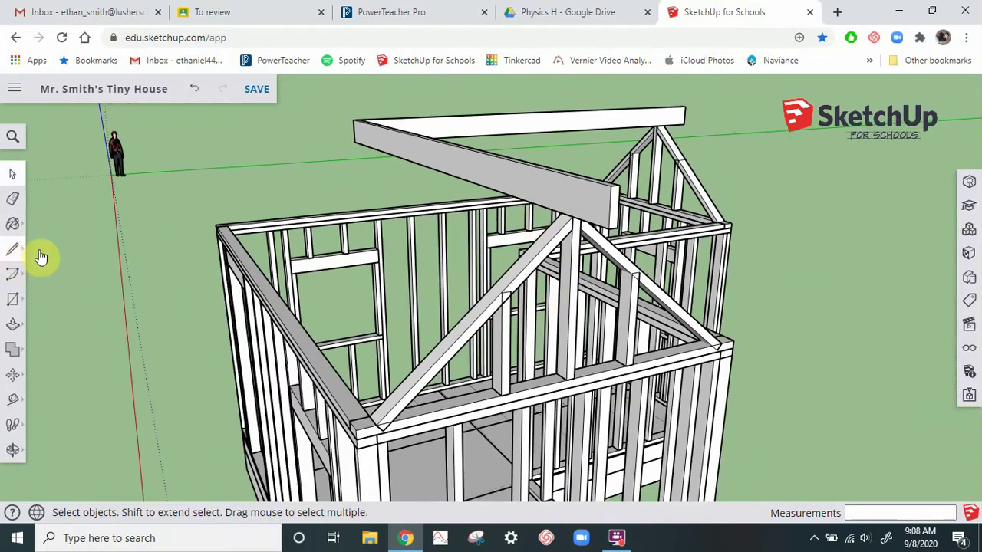
click(14, 255)
mouse_move(337, 348)
middle_down()
mouse_move(191, 350)
mouse_move(126, 330)
mouse_move(439, 261)
middle_up()
scroll(448, 262, down, 5)
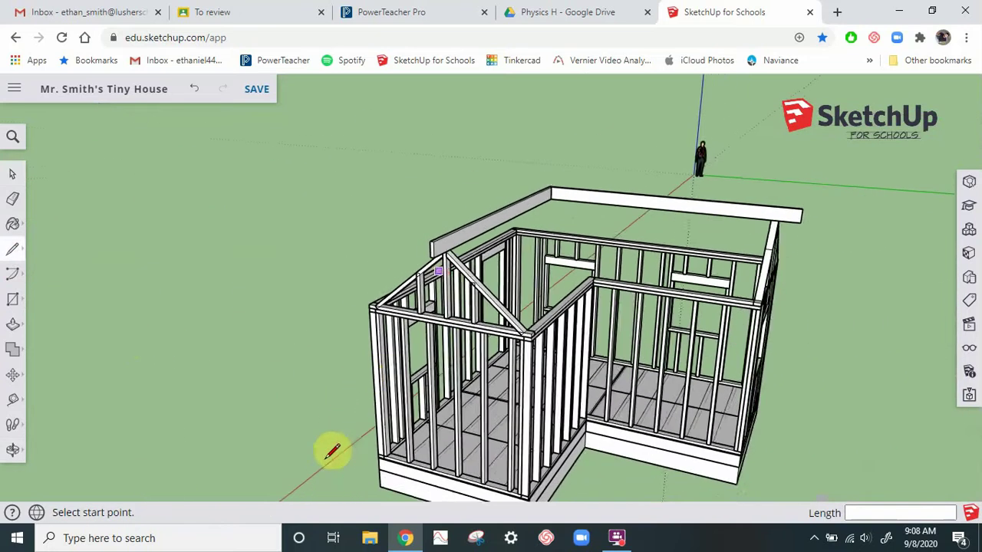
scroll(333, 456, up, 2)
scroll(333, 455, up, 4)
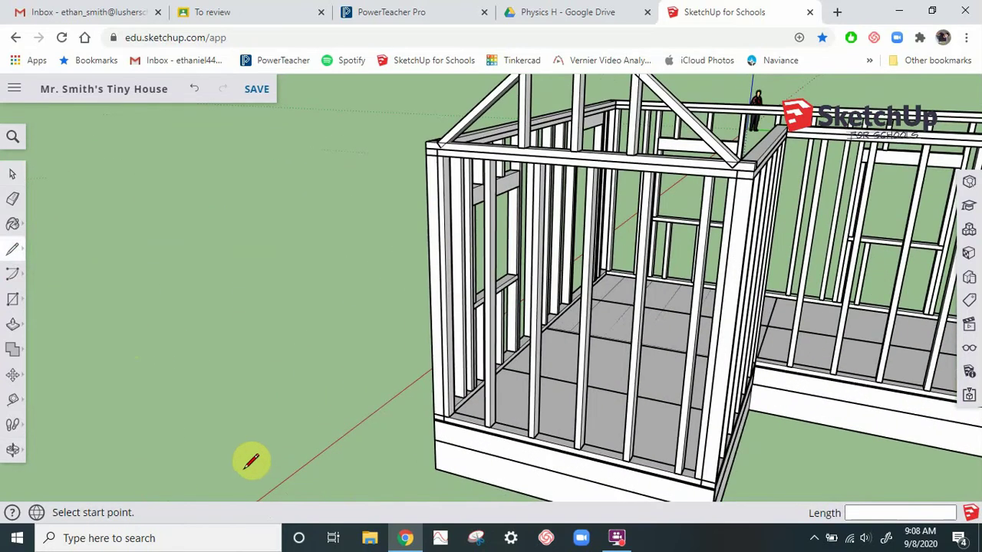
key(Escape)
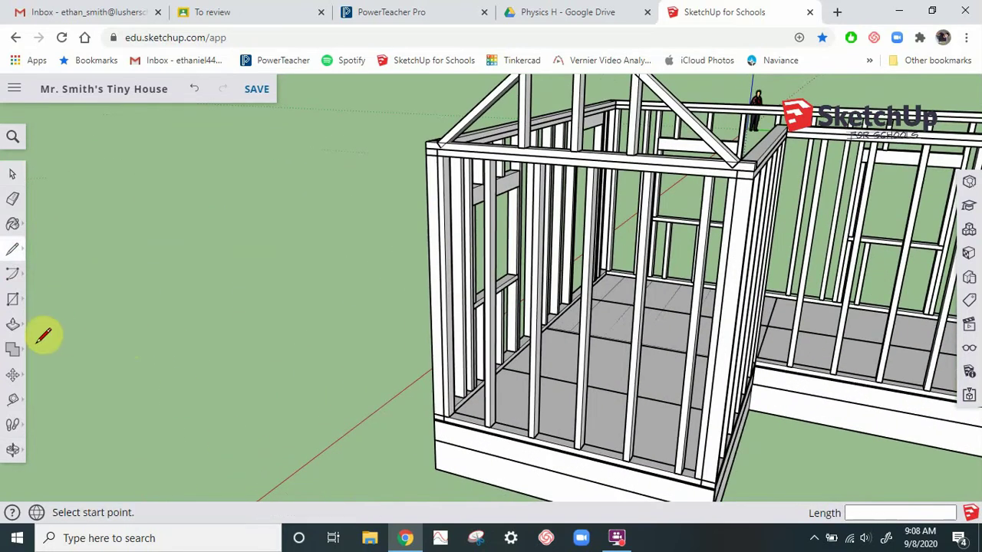
Step: Draw a 2" by 6" upright rectangle on the open ground beside the gable end wall
click(8, 306)
click(230, 475)
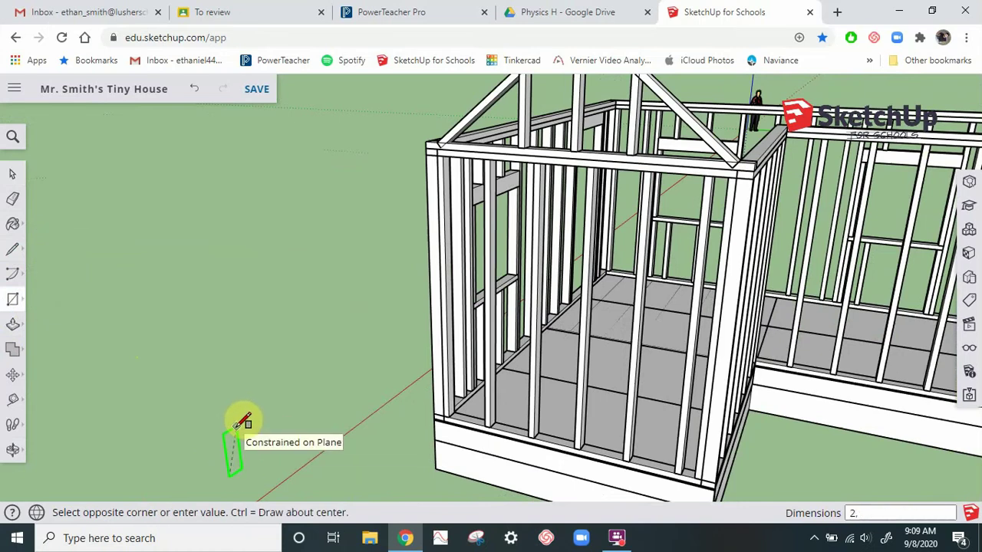
click(242, 422)
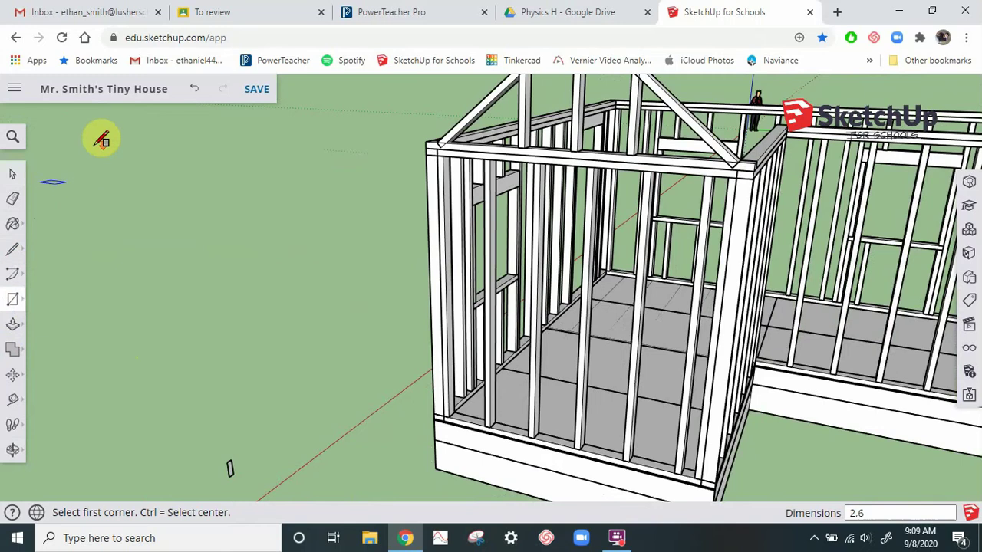
Step: Extrude the 2" by 6" rectangle 6' parallel to the gable end wall with Push/Pull to form a rafter board
scroll(73, 199, down, 3)
scroll(132, 335, up, 3)
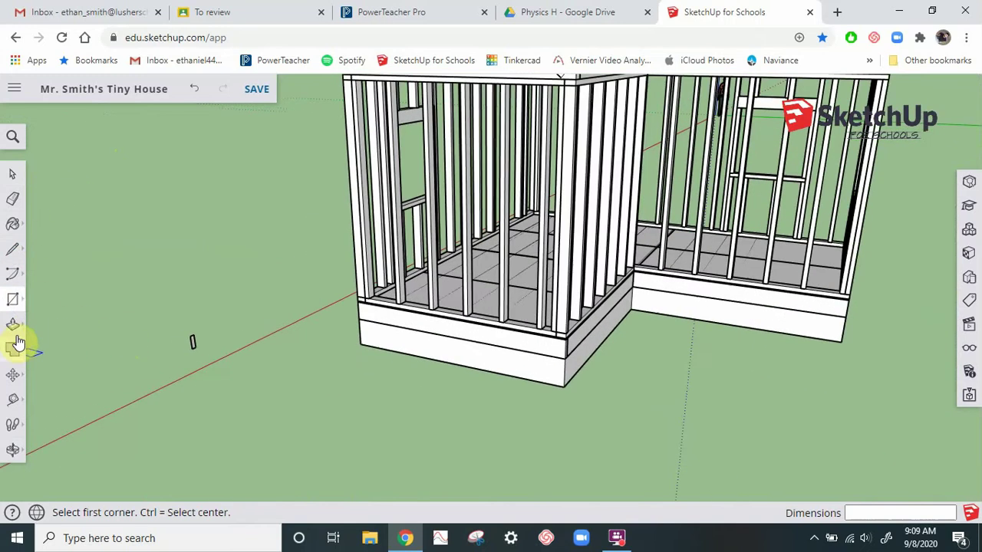
key(p)
scroll(202, 361, up, 3)
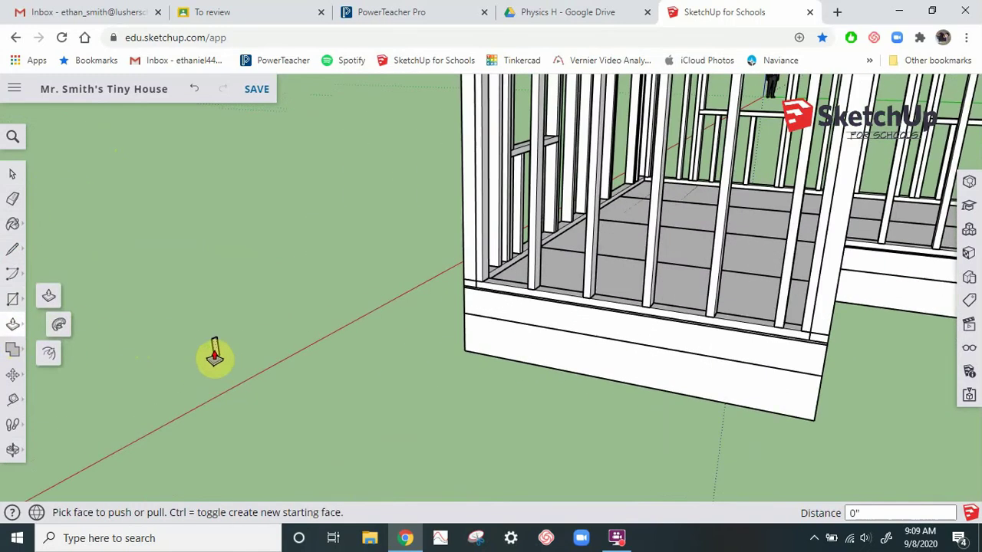
drag(215, 356, 402, 414)
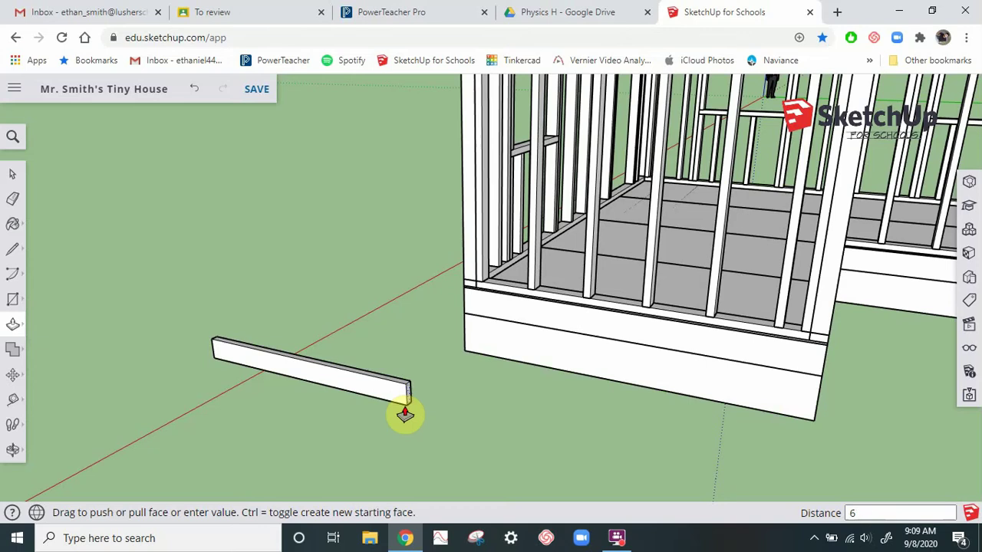
Step: Select the whole board and make it a component with the definition name "2x6 rafter"
click(6, 180)
click(344, 377)
right_click(344, 380)
mouse_move(345, 381)
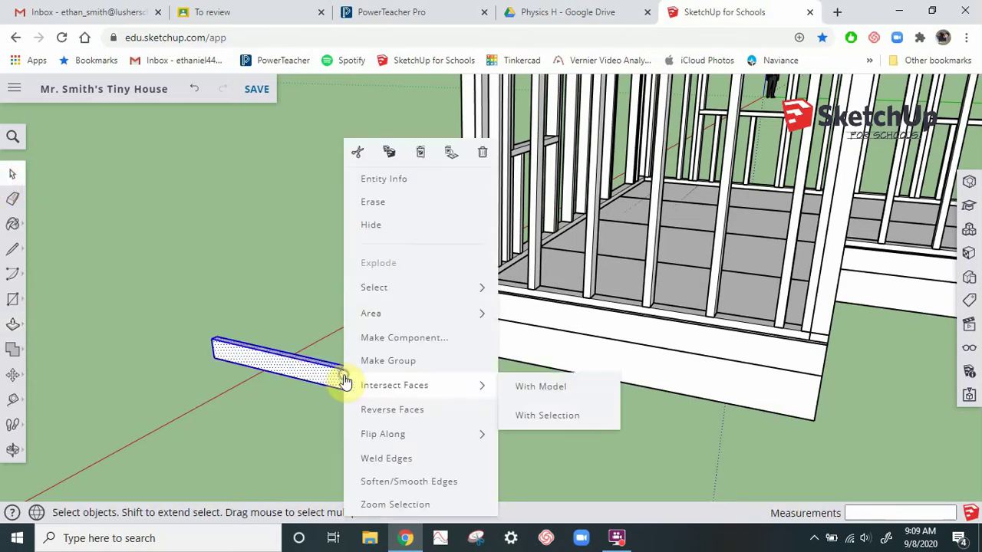
click(404, 338)
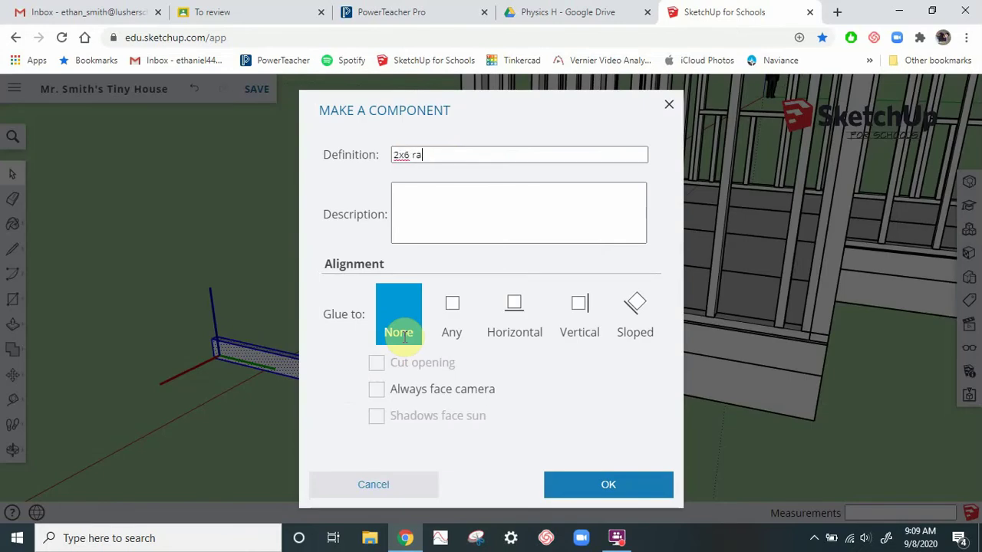
text(2x6 rafter)
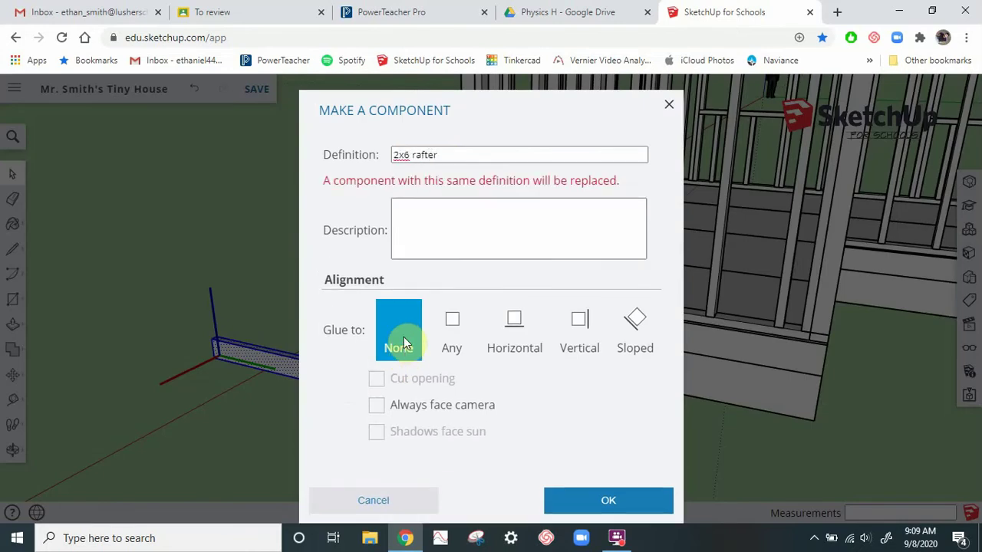
key(Return)
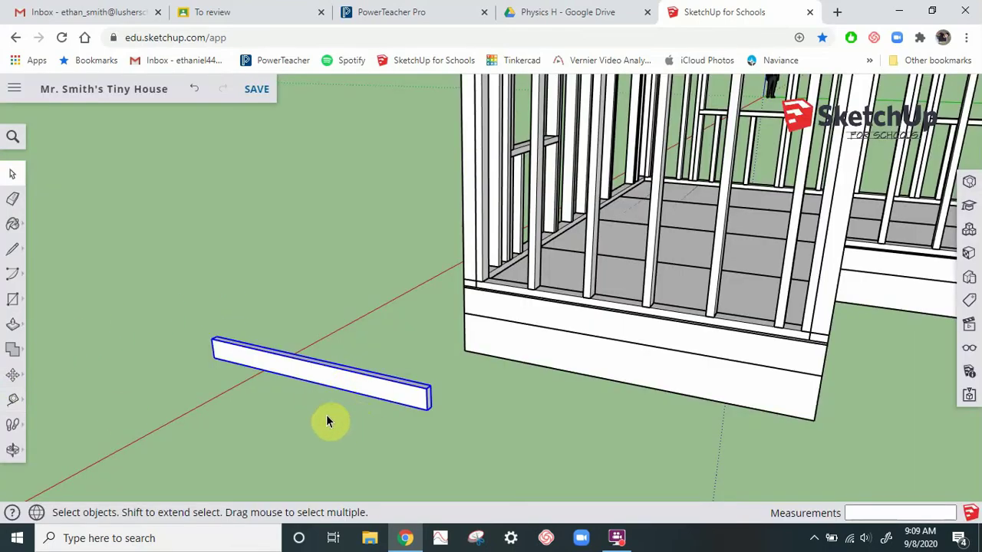
Step: Examine the gable's eave corner, sloped member and peak below the ridge board as the seat for the rafter
scroll(330, 422, down, 5)
middle_drag(372, 402, 353, 375)
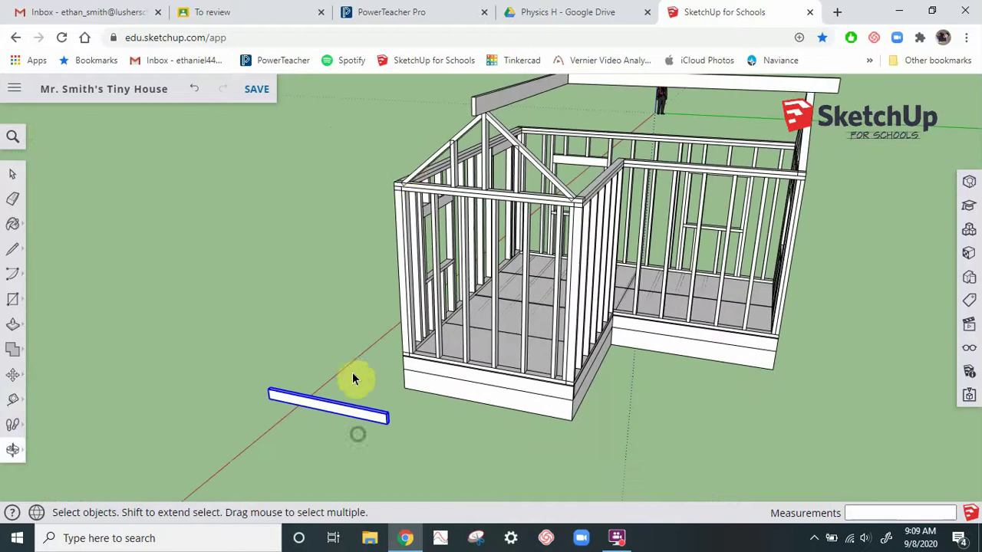
scroll(407, 164, up, 3)
scroll(391, 272, down, 4)
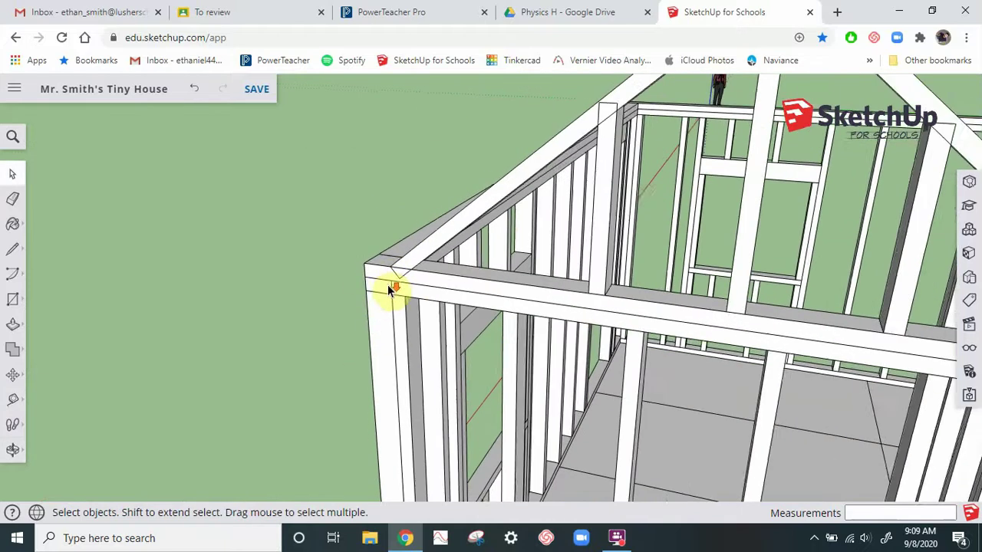
middle_drag(535, 210, 497, 372)
scroll(498, 372, down, 1)
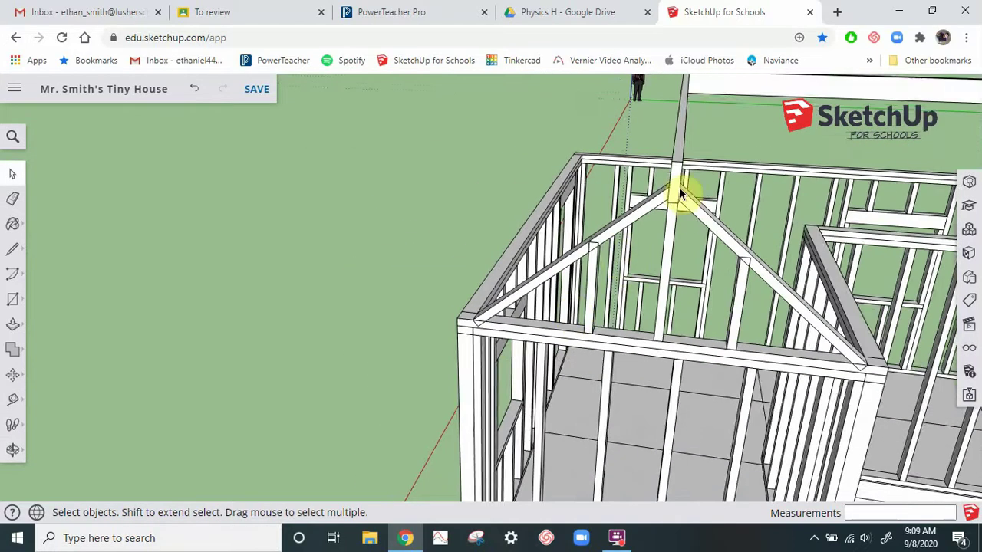
scroll(681, 190, up, 3)
scroll(624, 218, up, 2)
middle_drag(673, 209, 706, 193)
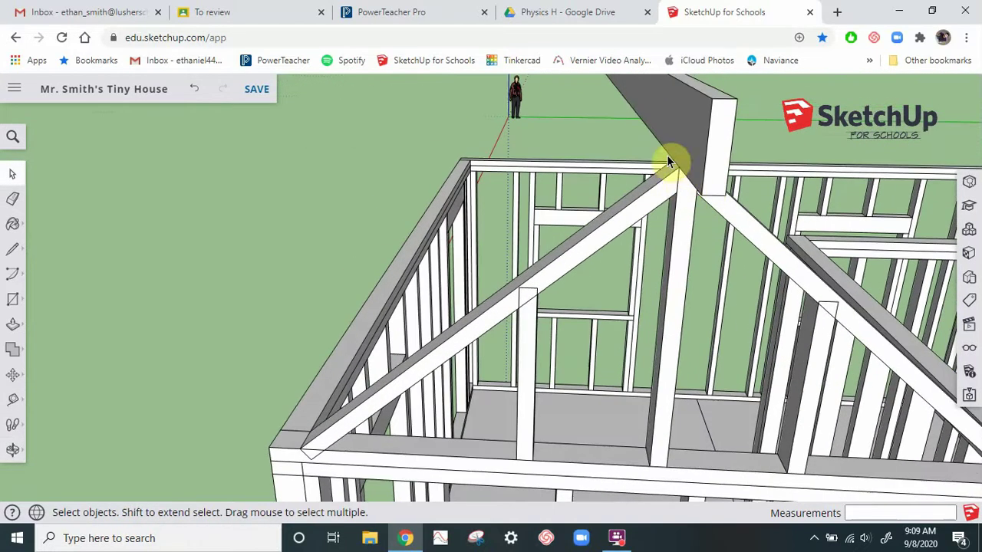
scroll(677, 149, down, 4)
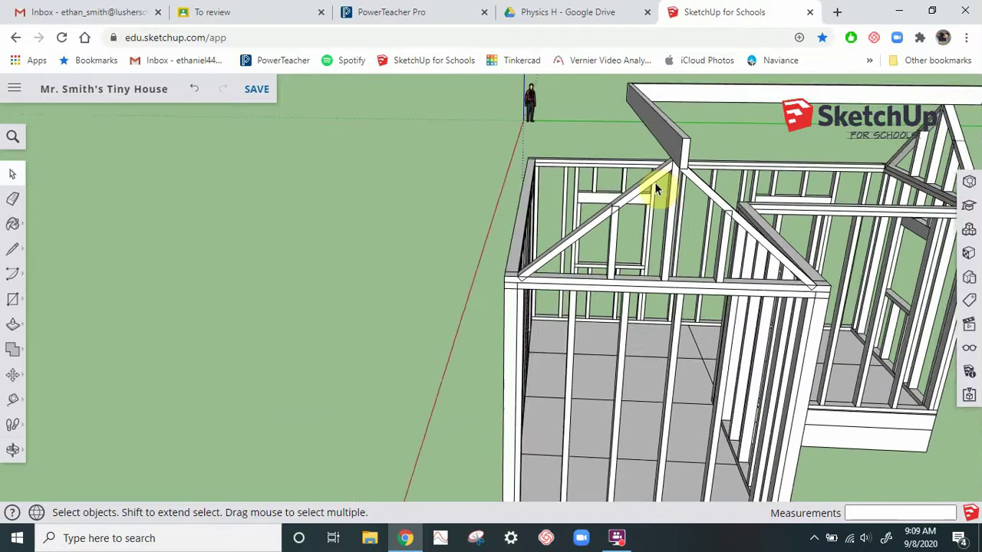
middle_drag(669, 270, 624, 217)
scroll(680, 193, down, 3)
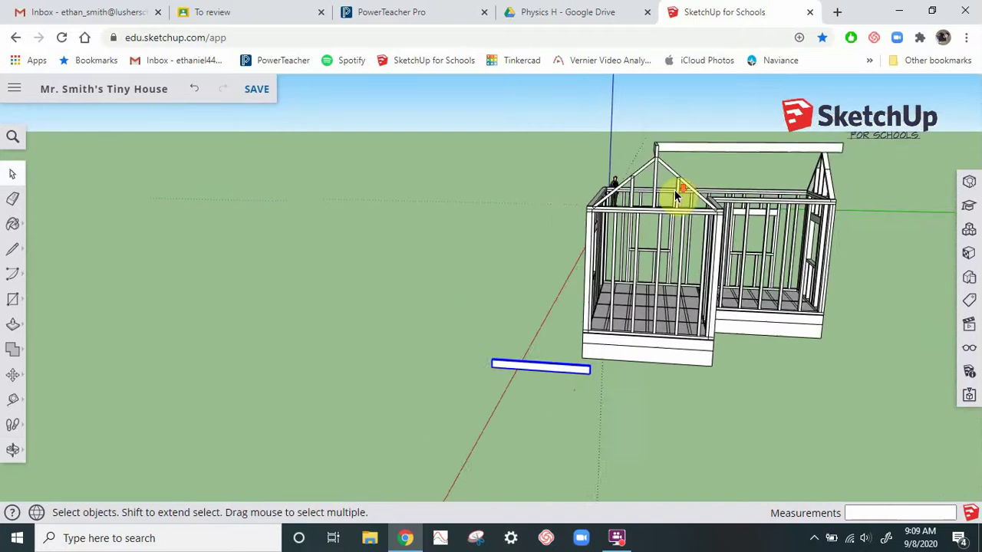
Step: Move the rafter by its lower end corner onto the gable's peak beside the overhanging ridge board
scroll(577, 364, up, 3)
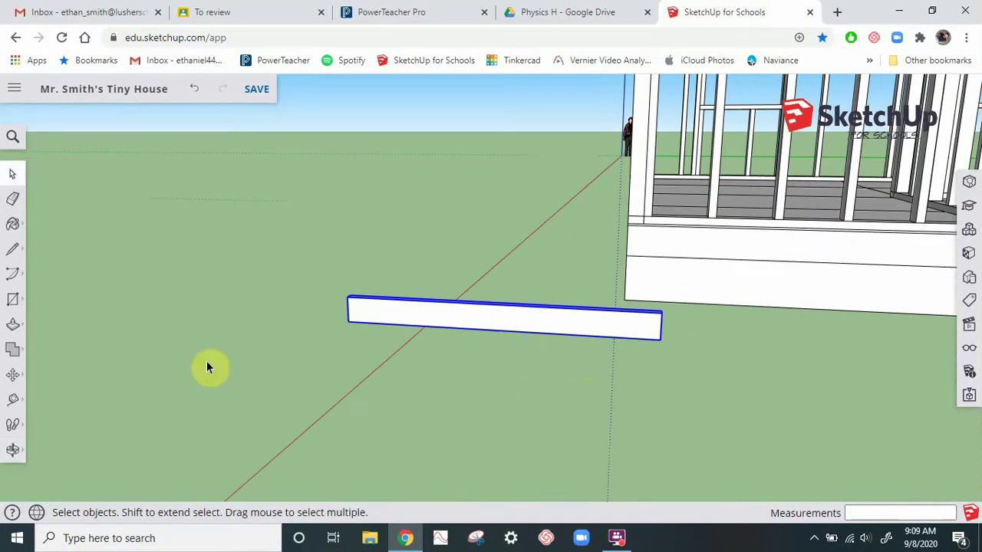
click(12, 379)
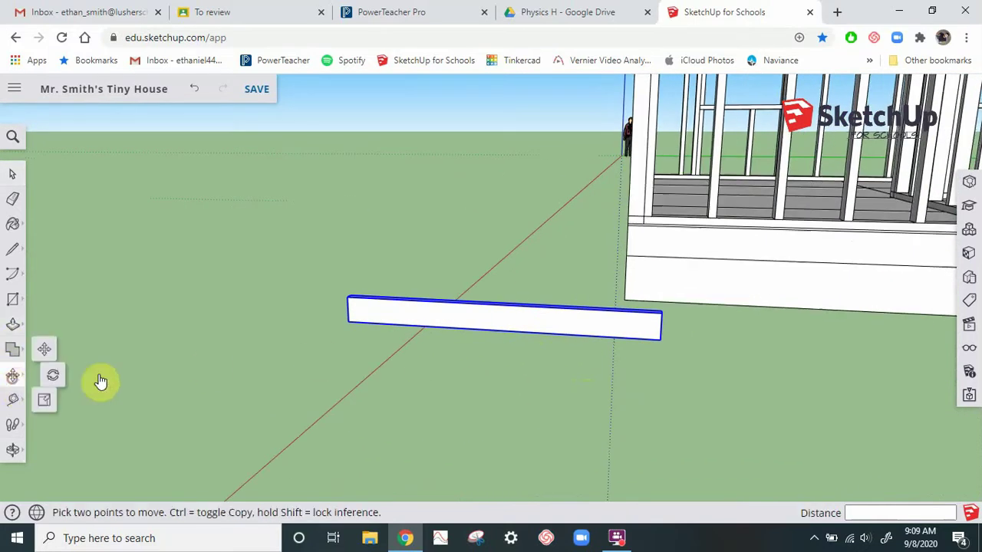
click(659, 341)
scroll(603, 381, down, 5)
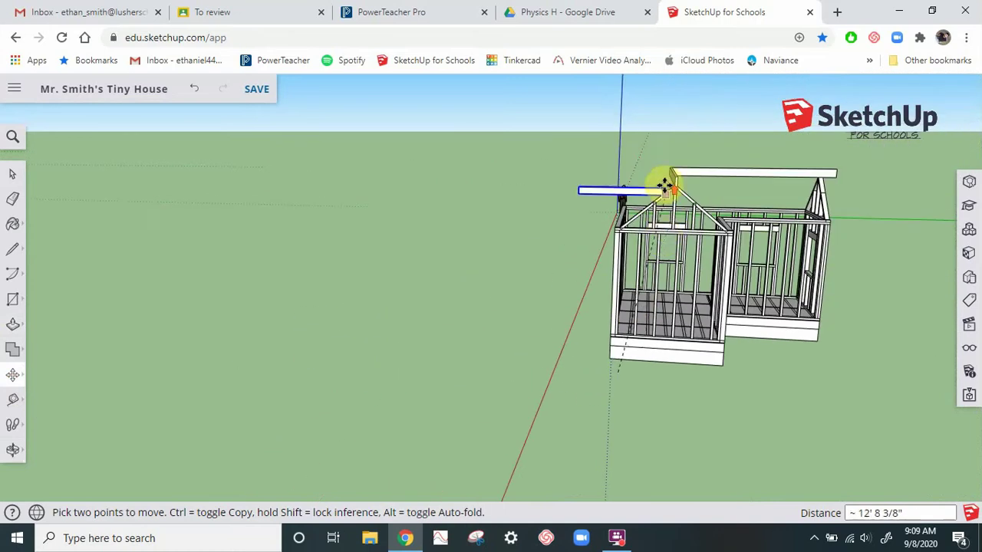
scroll(665, 187, up, 4)
scroll(670, 192, up, 5)
middle_drag(669, 192, 767, 219)
click(699, 157)
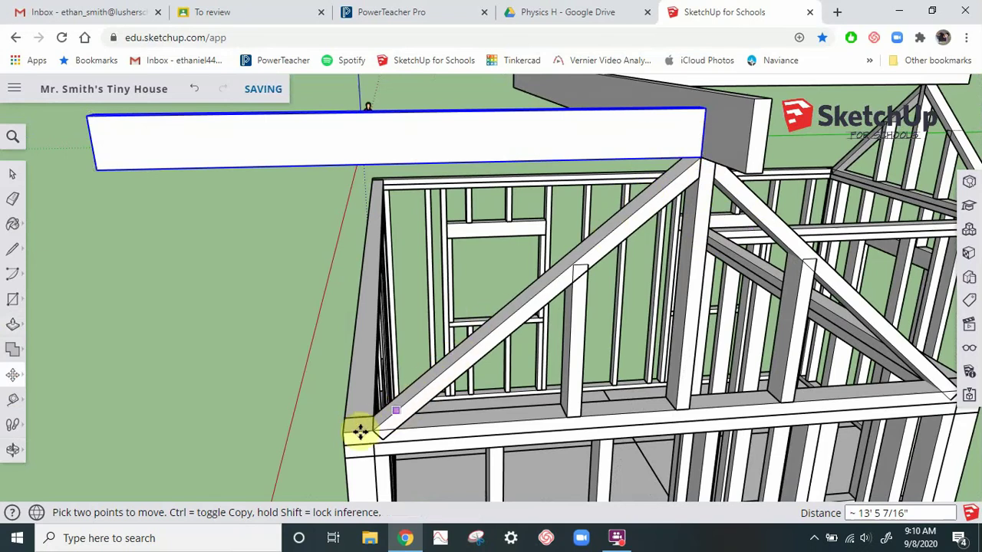
Step: Rotate the rafter down about 39.9° around its corner at the gable's peak so it lies along the gable's sloped top edge
middle_drag(559, 394, 682, 275)
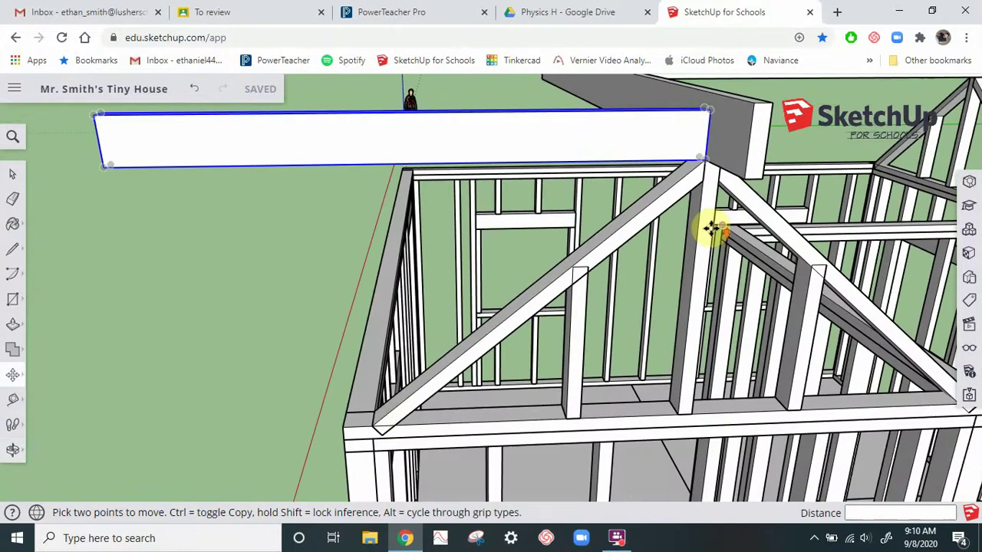
scroll(713, 225, down, 3)
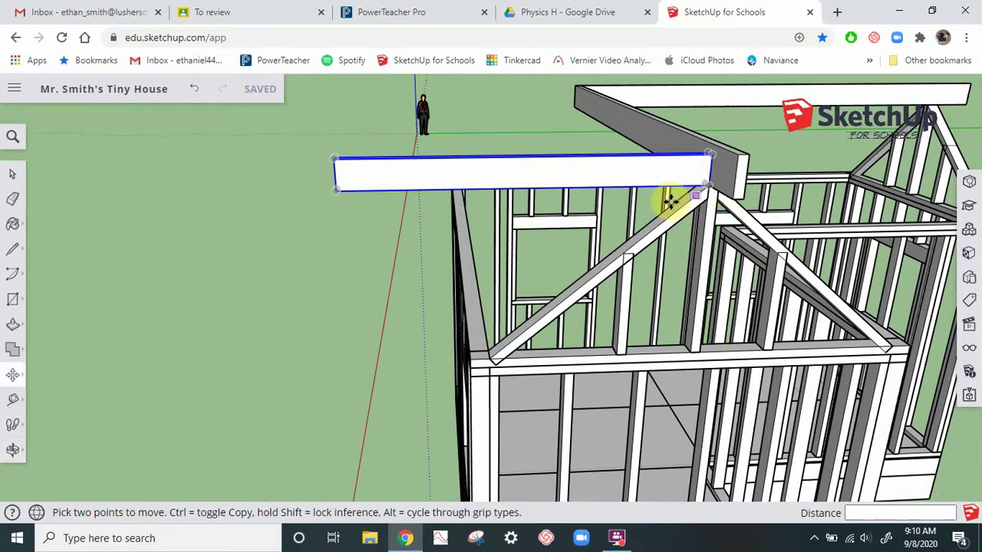
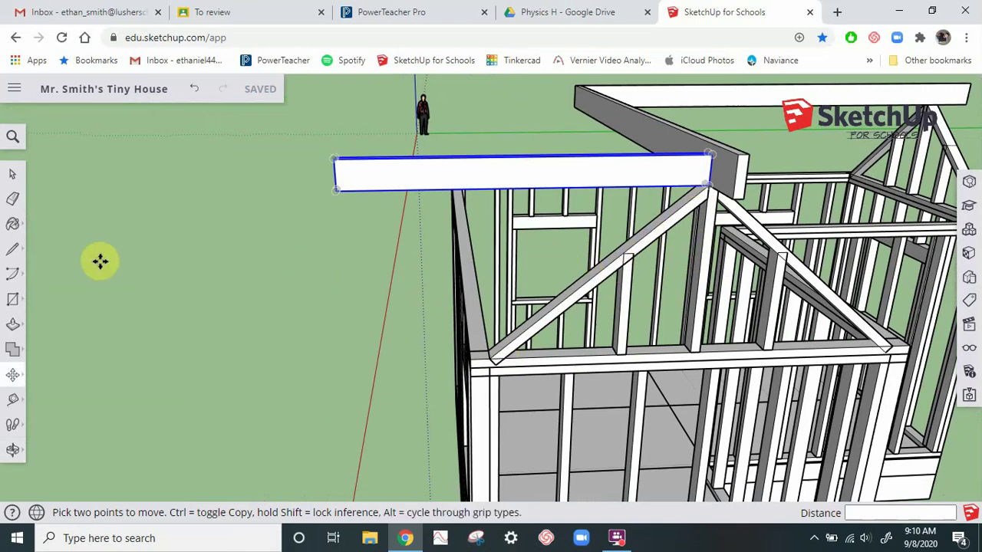
mouse_move(13, 380)
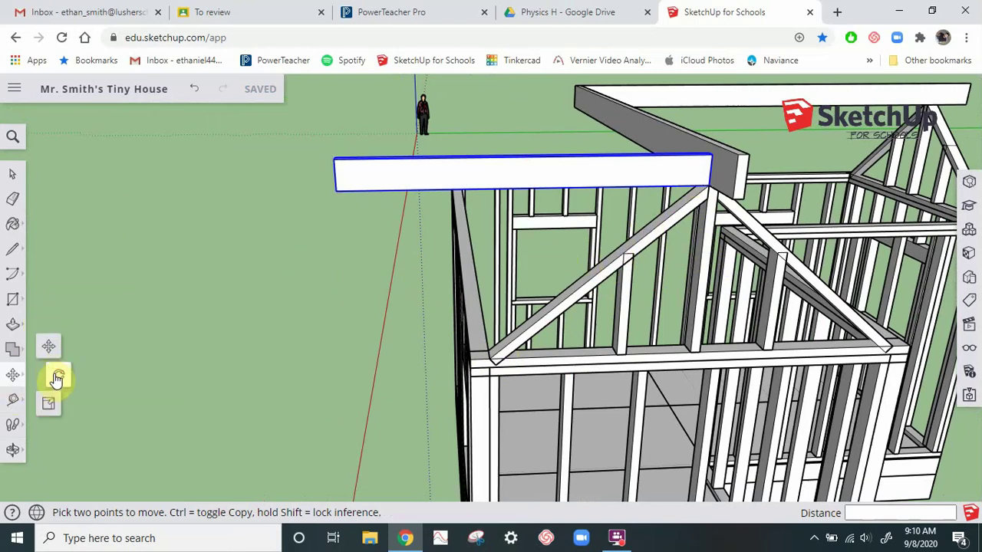
click(58, 377)
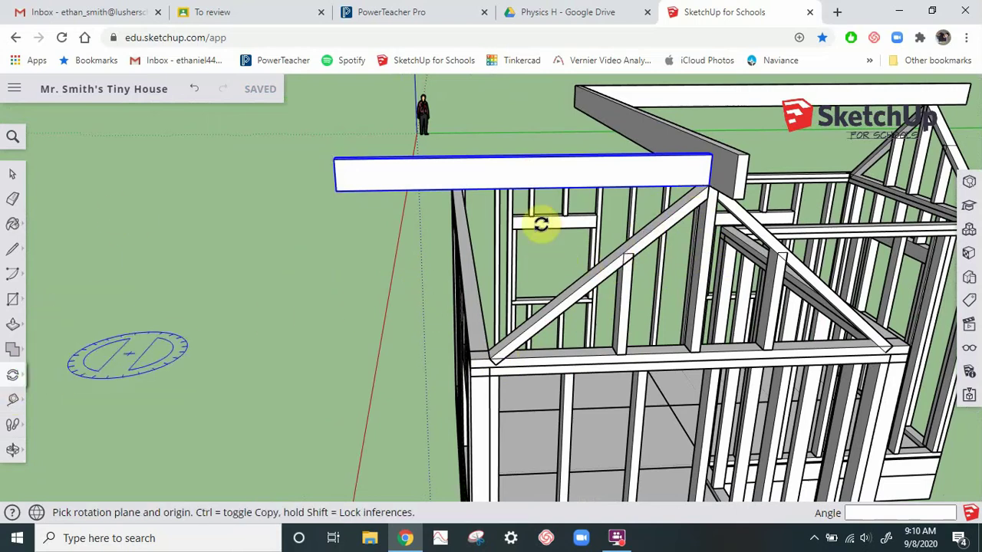
click(708, 186)
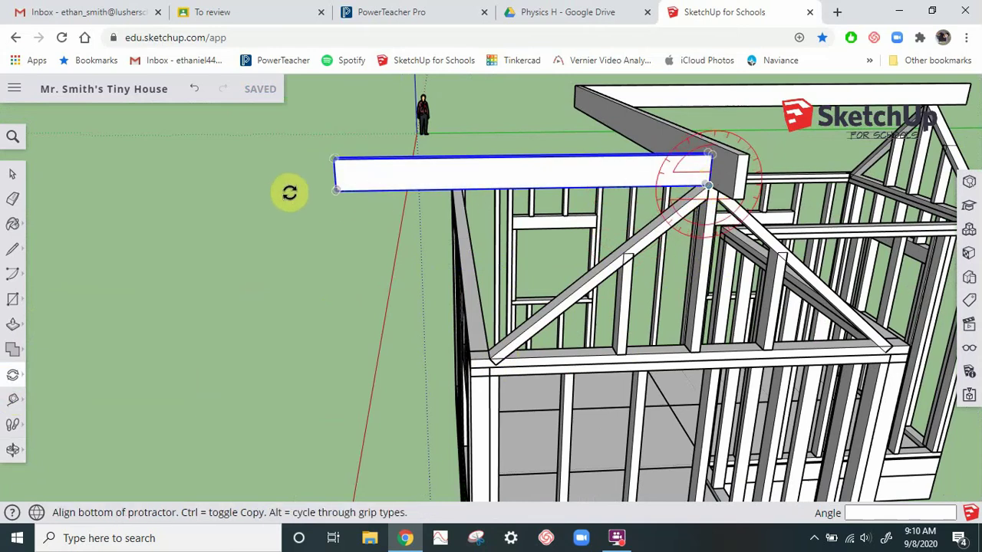
click(344, 204)
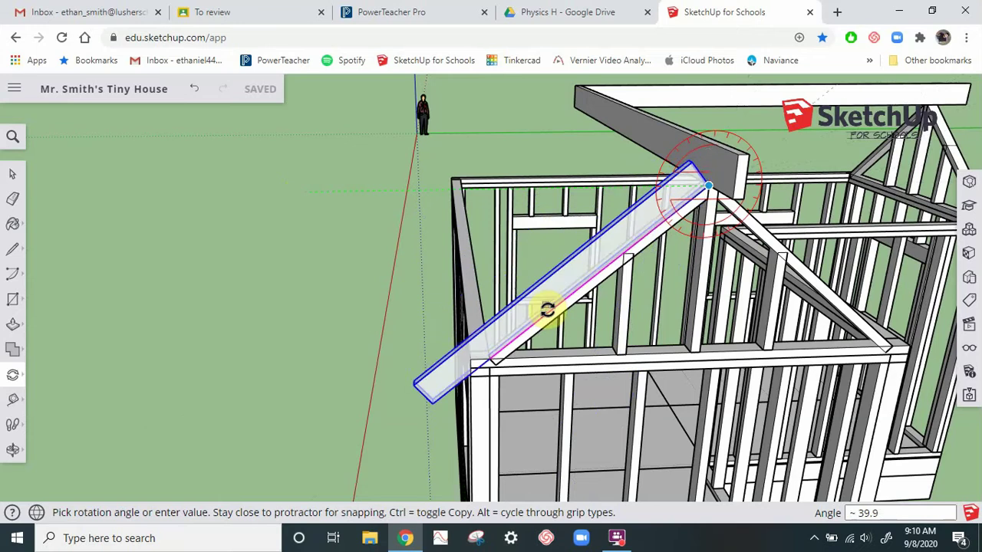
scroll(547, 309, up, 5)
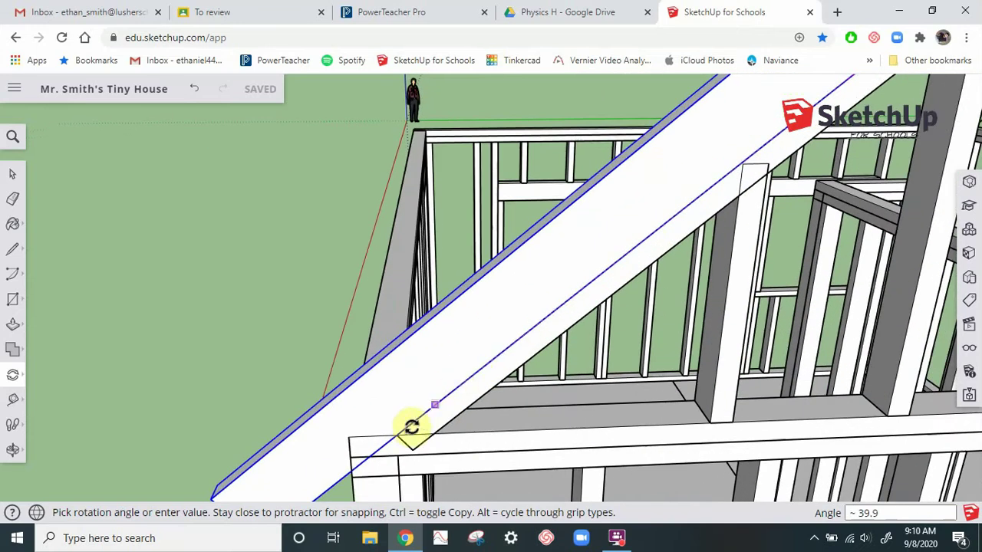
click(419, 414)
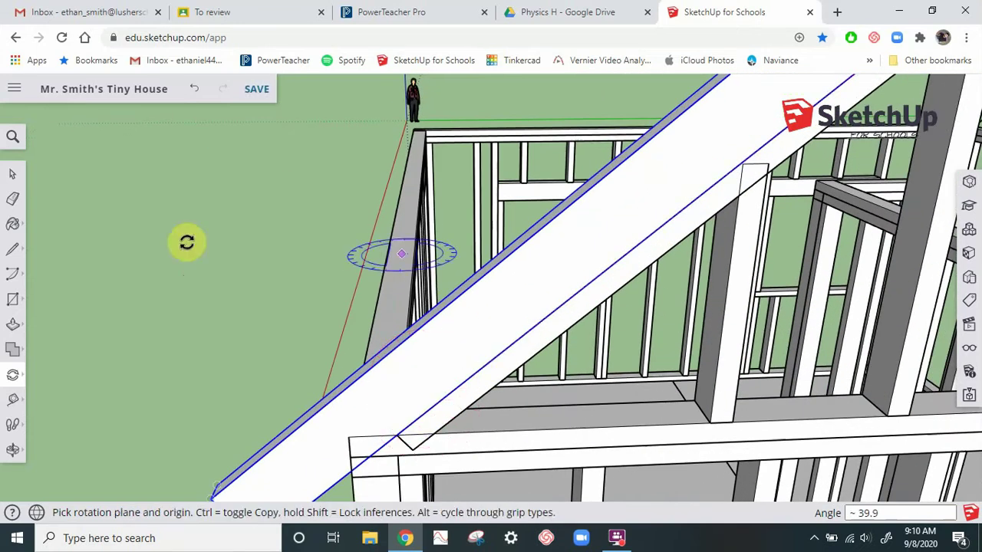
click(13, 173)
scroll(464, 285, down, 6)
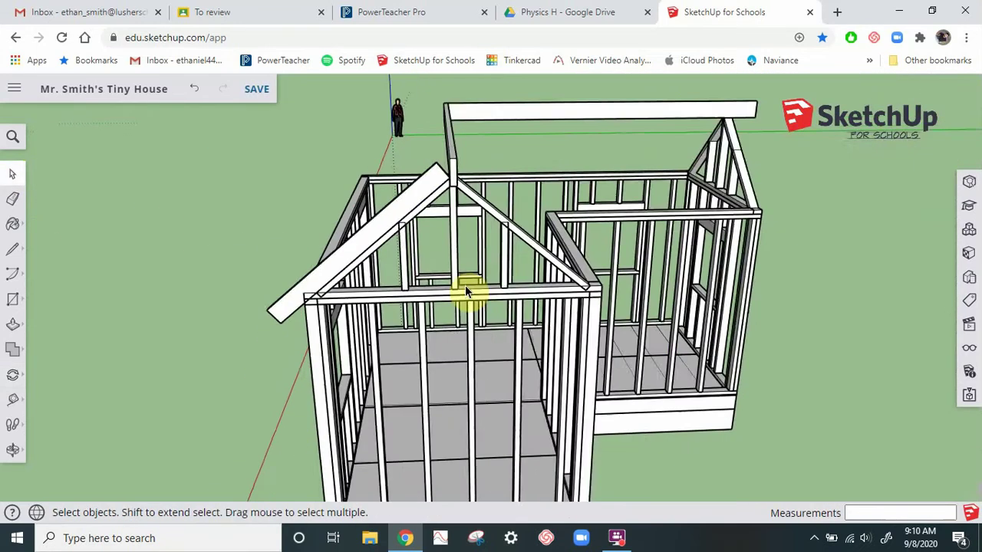
Step: Measure the rafter's overhang along its lower edge, from the wall's outer face to the rafter's lower end corner
scroll(334, 302, up, 8)
middle_drag(334, 303, 311, 214)
click(12, 400)
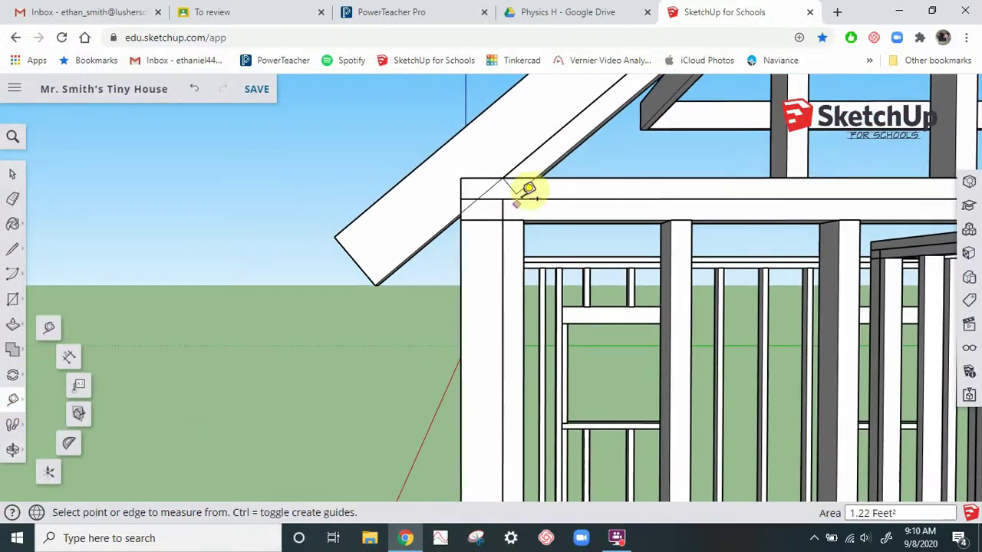
scroll(465, 189, up, 4)
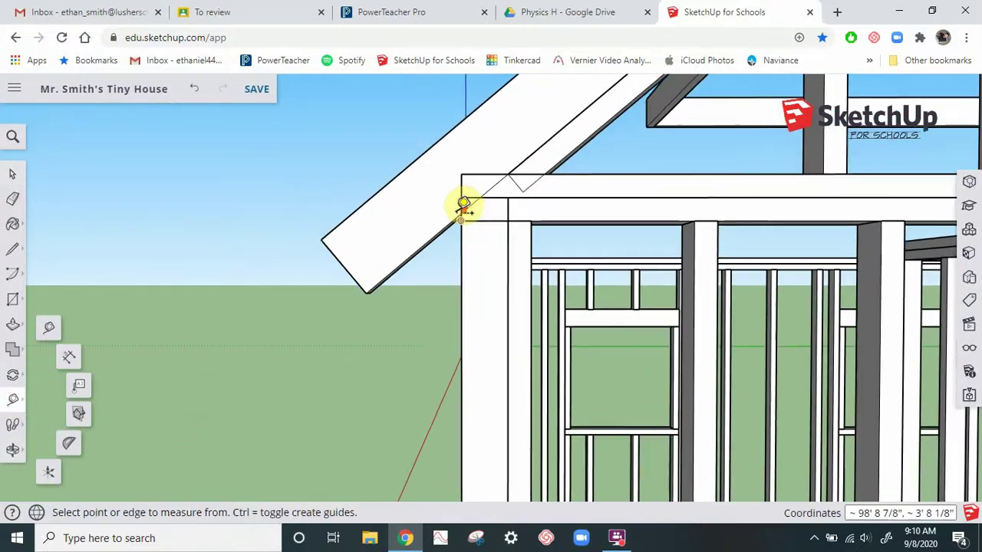
click(466, 212)
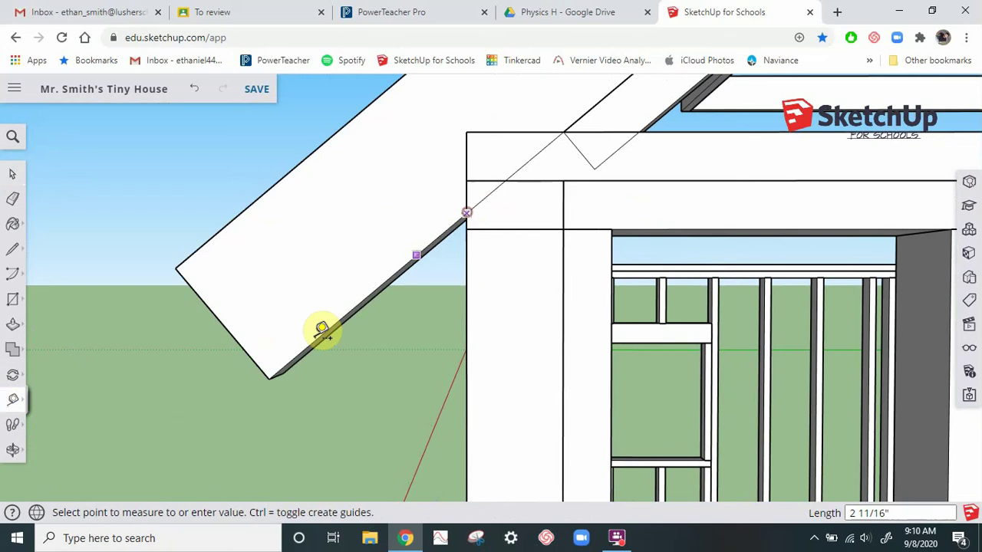
click(270, 374)
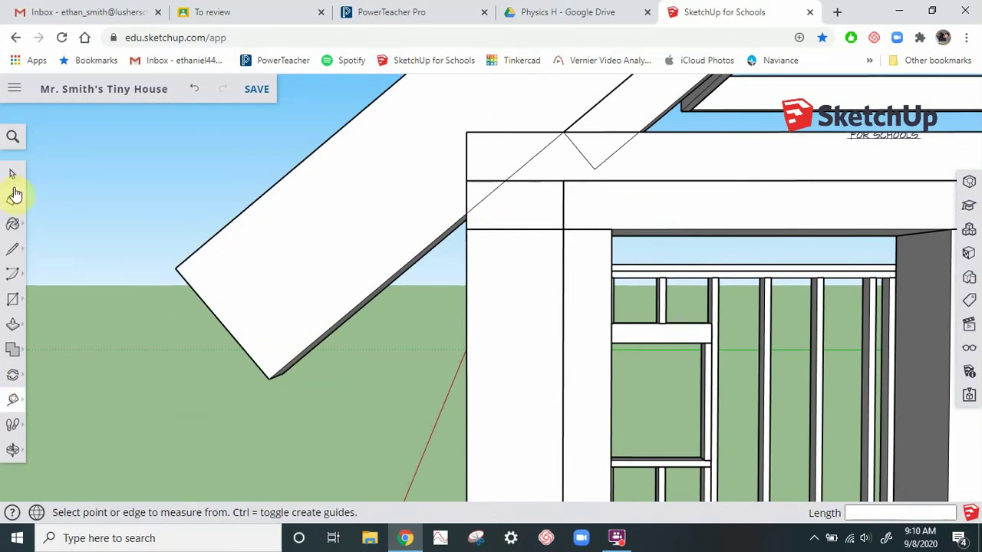
Step: Examine how the rafter's square-cut upper end meets the ridge board and how its tail passes the wall
key(space)
middle_drag(445, 268, 738, 213)
scroll(636, 230, down, 3)
scroll(574, 464, down, 3)
middle_drag(548, 471, 624, 292)
scroll(616, 291, down, 5)
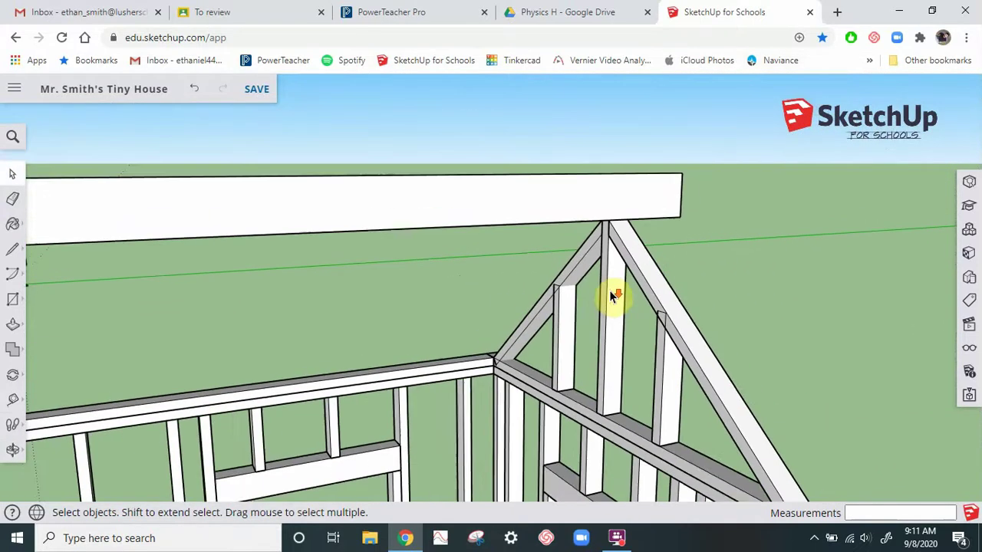
scroll(610, 293, down, 2)
scroll(499, 390, up, 5)
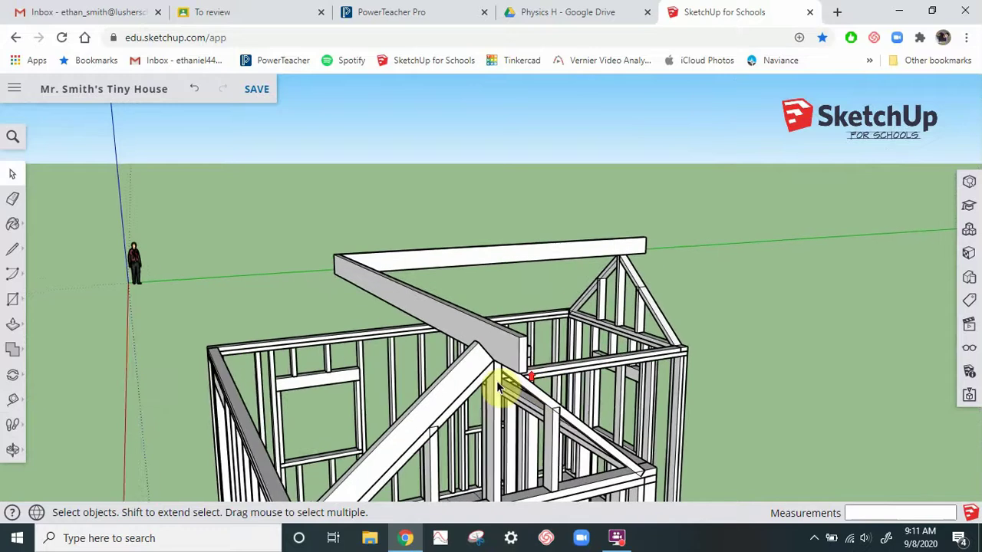
middle_drag(496, 368, 423, 302)
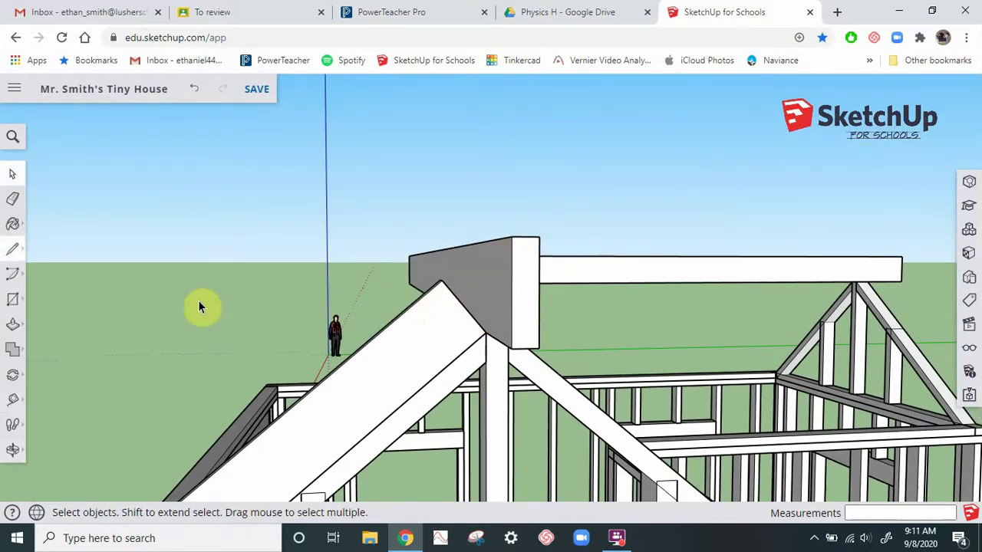
middle_drag(513, 316, 495, 346)
scroll(497, 346, down, 1)
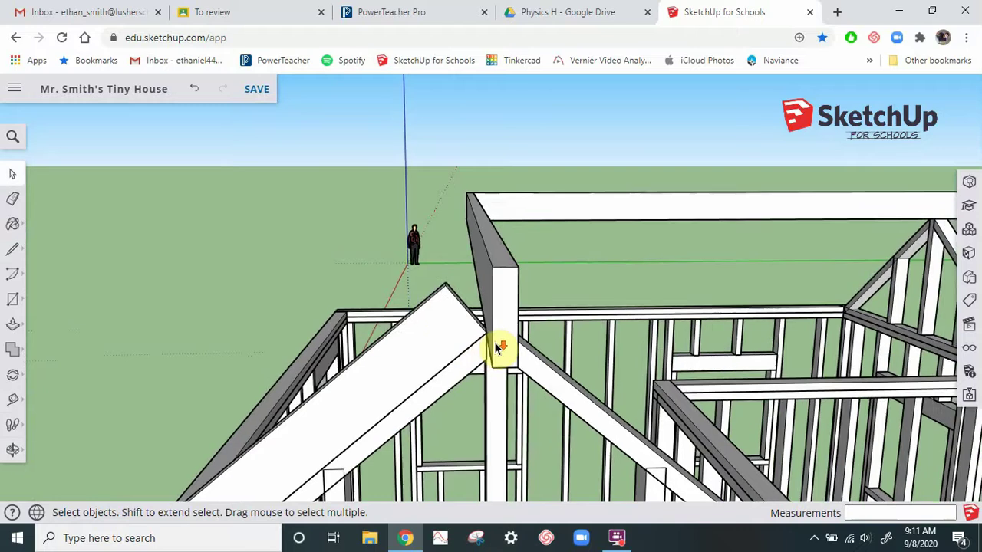
scroll(497, 347, down, 5)
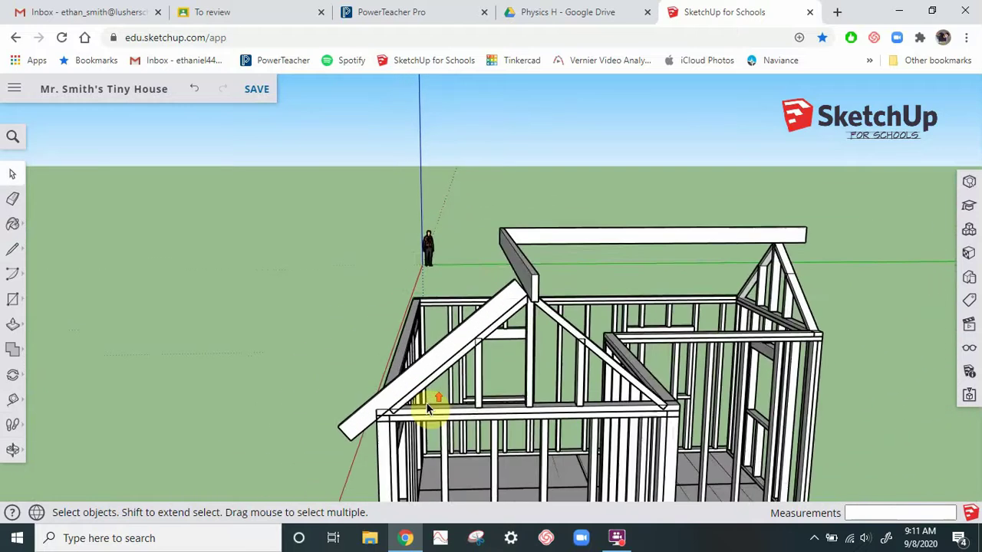
scroll(410, 411, up, 3)
scroll(385, 405, down, 1)
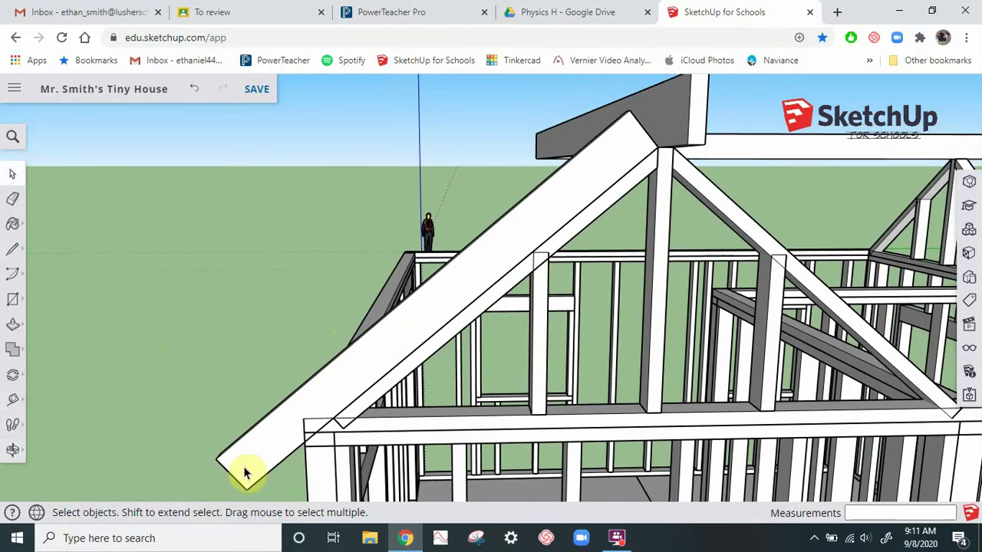
Step: Inside the rafter component, extend the upper end face 5 5/16" with Push/Pull so the rafter runs into the ridge board
scroll(400, 403, down, 2)
middle_drag(514, 280, 533, 241)
scroll(534, 243, up, 2)
double_click(535, 243)
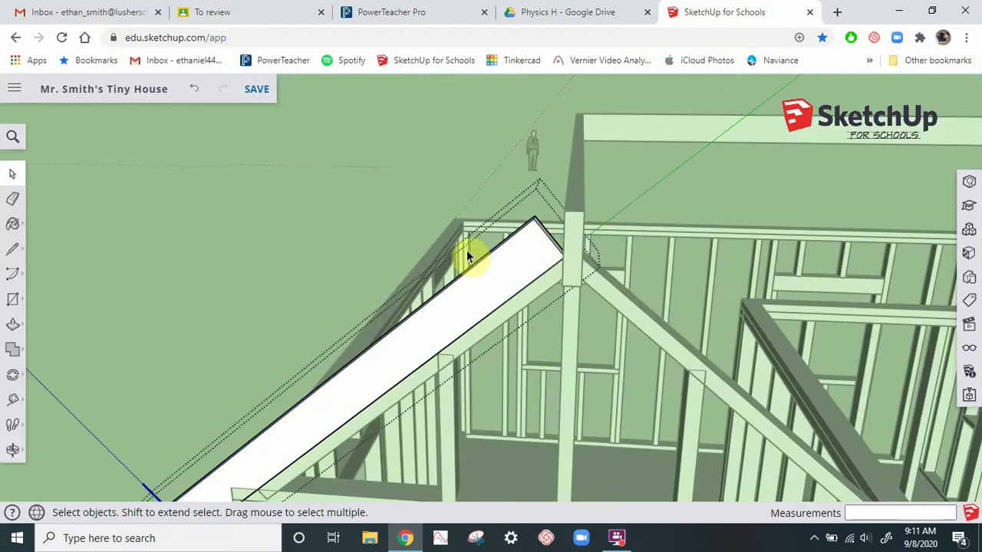
click(11, 326)
middle_drag(521, 276, 535, 250)
drag(535, 249, 574, 220)
middle_drag(574, 219, 683, 182)
drag(684, 182, 578, 200)
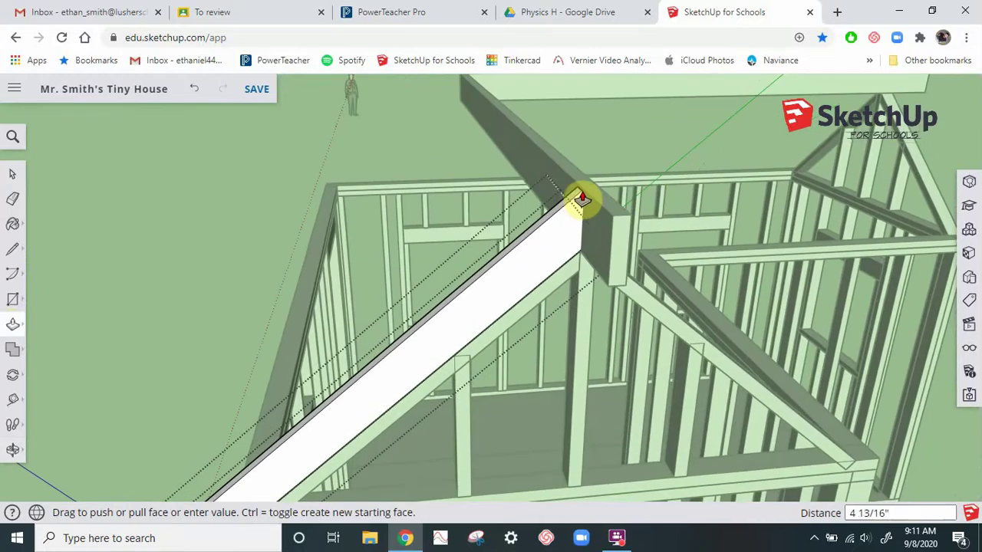
scroll(583, 197, up, 4)
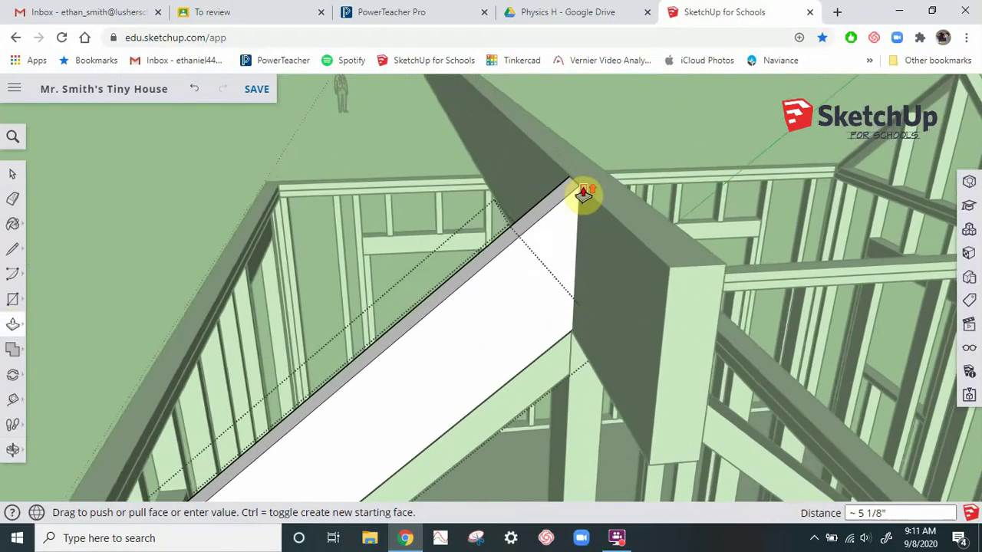
drag(577, 194, 579, 196)
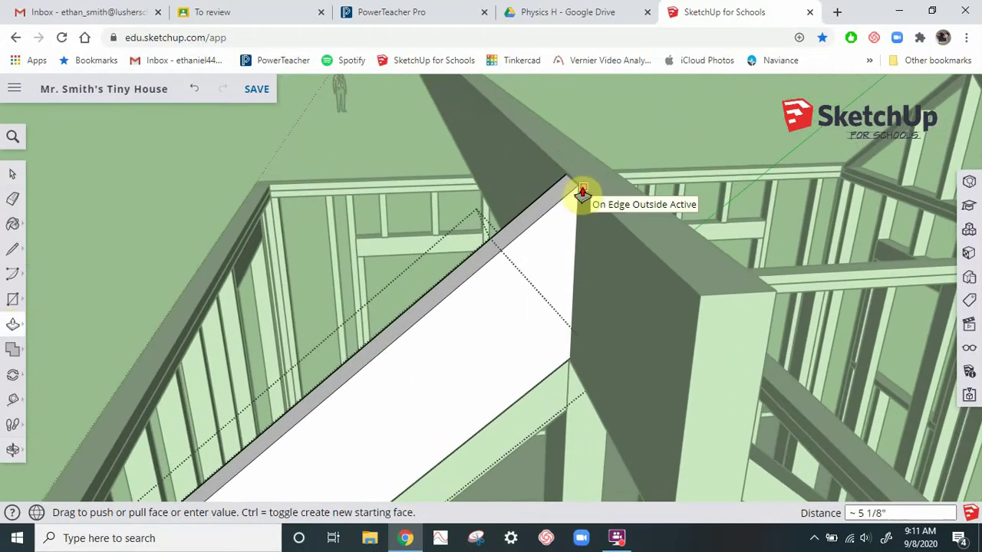
scroll(584, 191, up, 3)
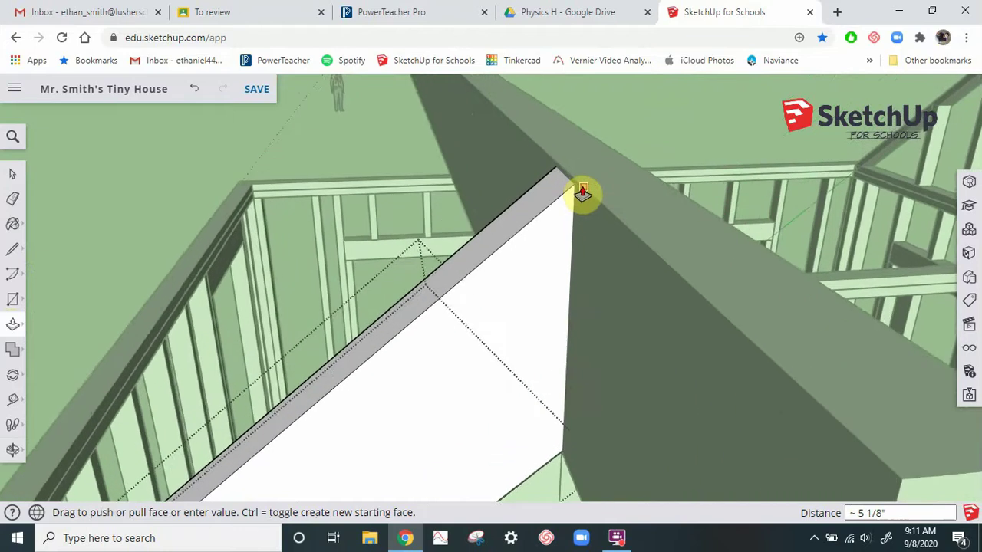
click(587, 187)
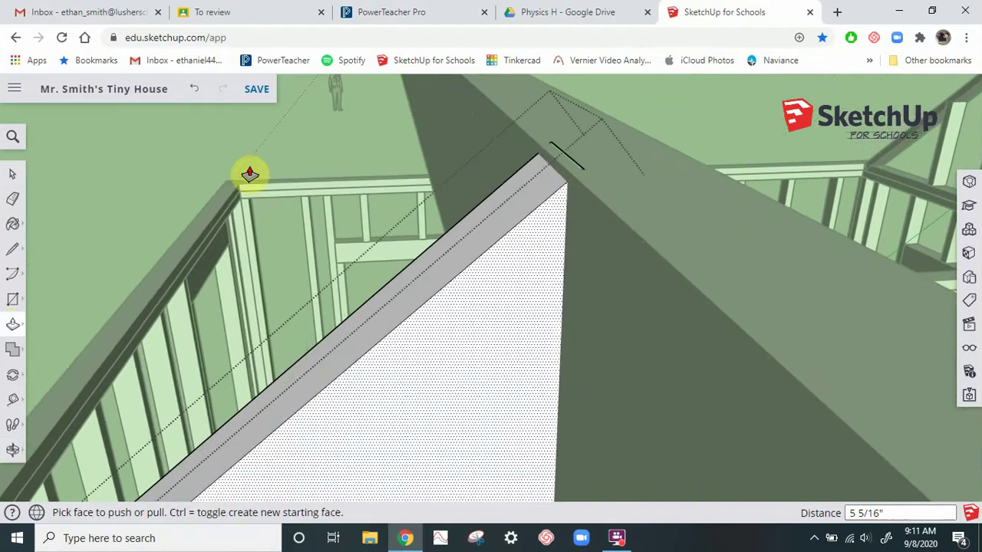
click(13, 174)
click(109, 198)
Step: Examine the joint where the rafter's extended upper end meets the side and top edge of the ridge board
scroll(527, 235, down, 1)
scroll(526, 232, down, 3)
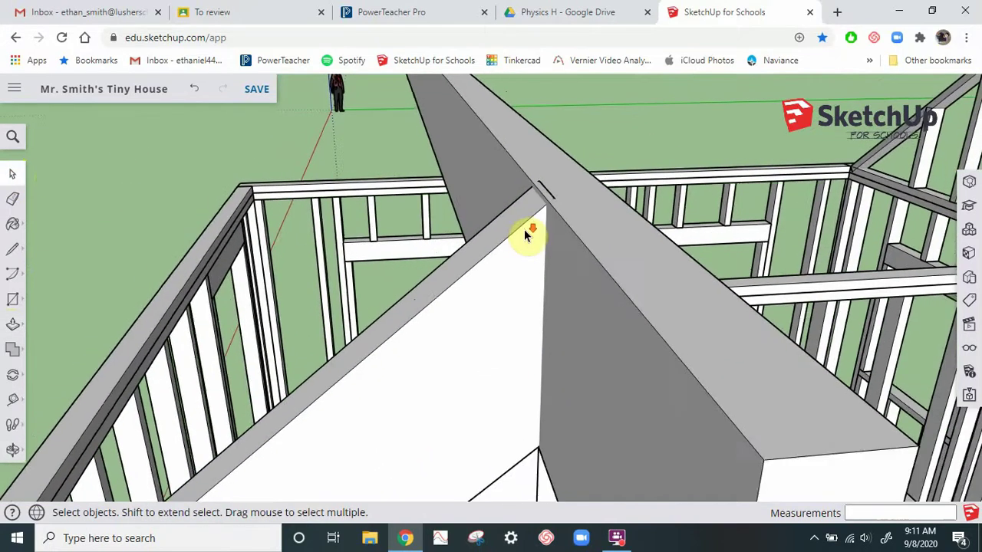
middle_drag(555, 282, 546, 196)
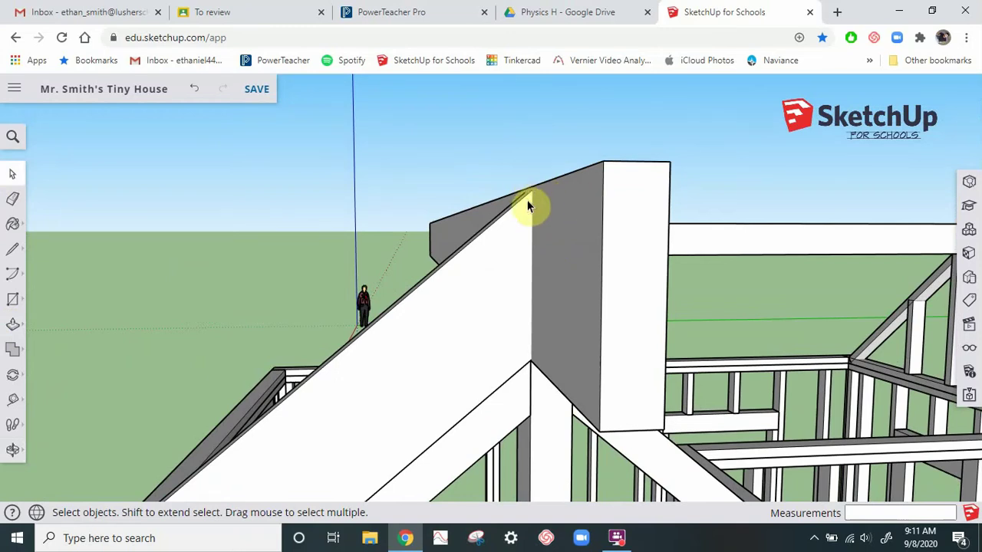
scroll(529, 188, up, 3)
scroll(519, 212, down, 4)
scroll(448, 358, down, 2)
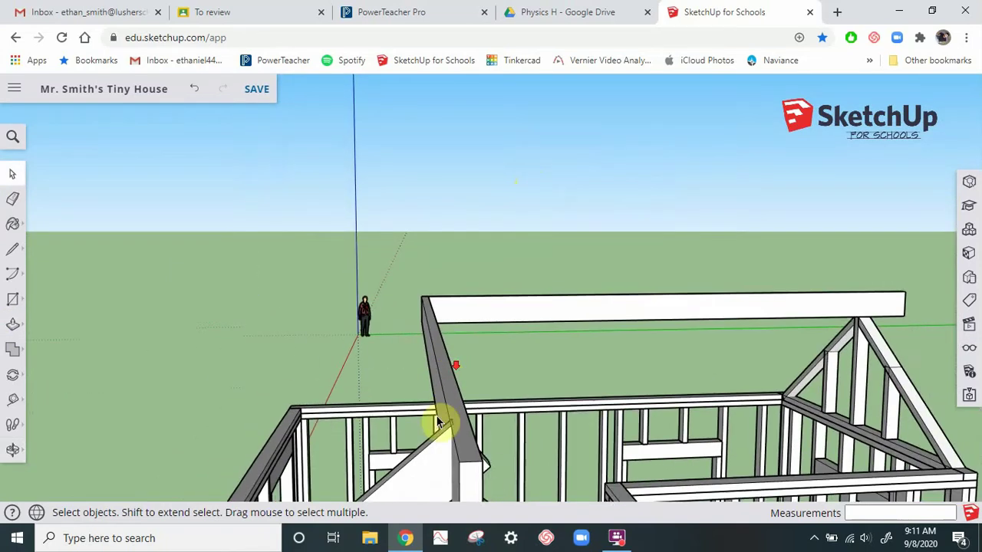
scroll(438, 445, up, 5)
middle_drag(497, 412, 547, 370)
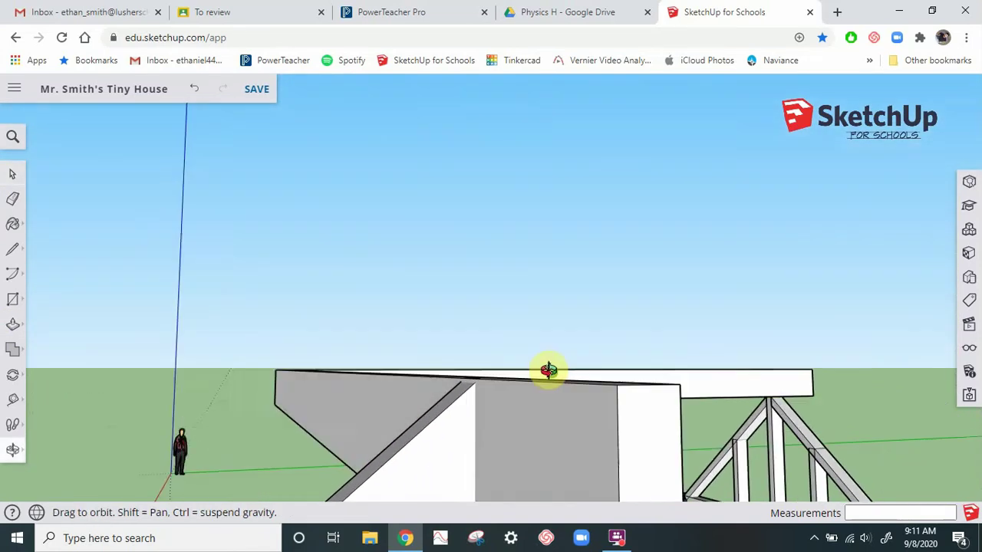
scroll(460, 400, down, 5)
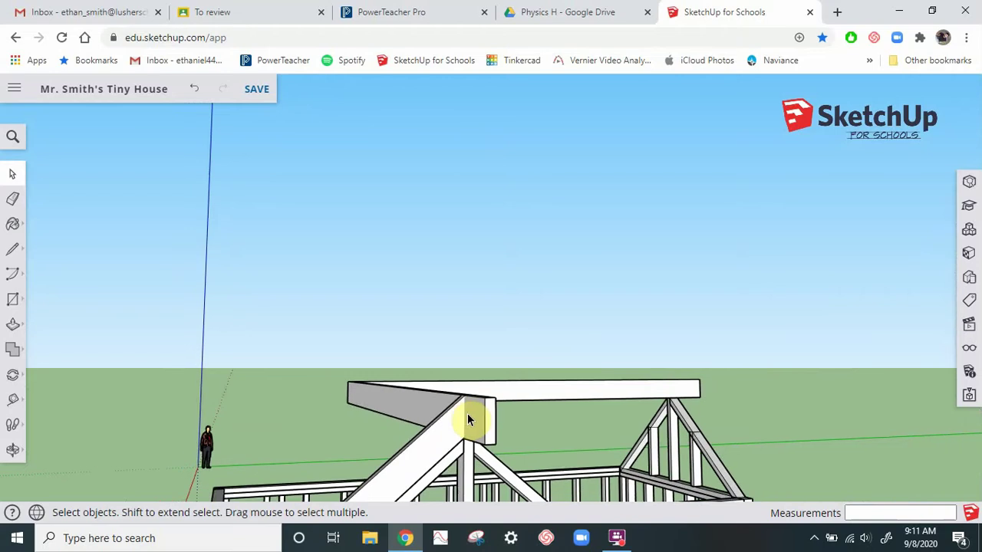
scroll(468, 414, down, 4)
scroll(453, 429, up, 3)
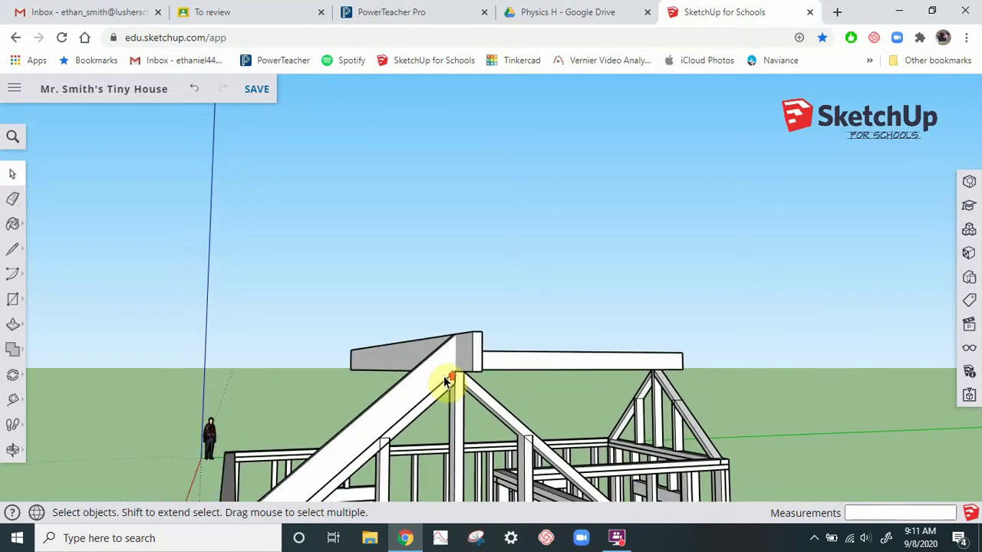
scroll(447, 381, up, 4)
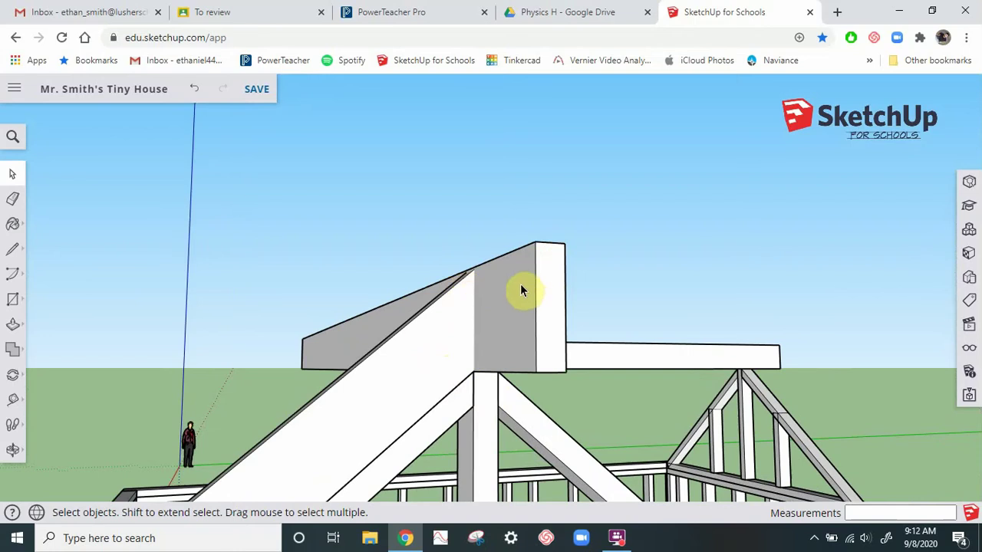
scroll(482, 305, down, 4)
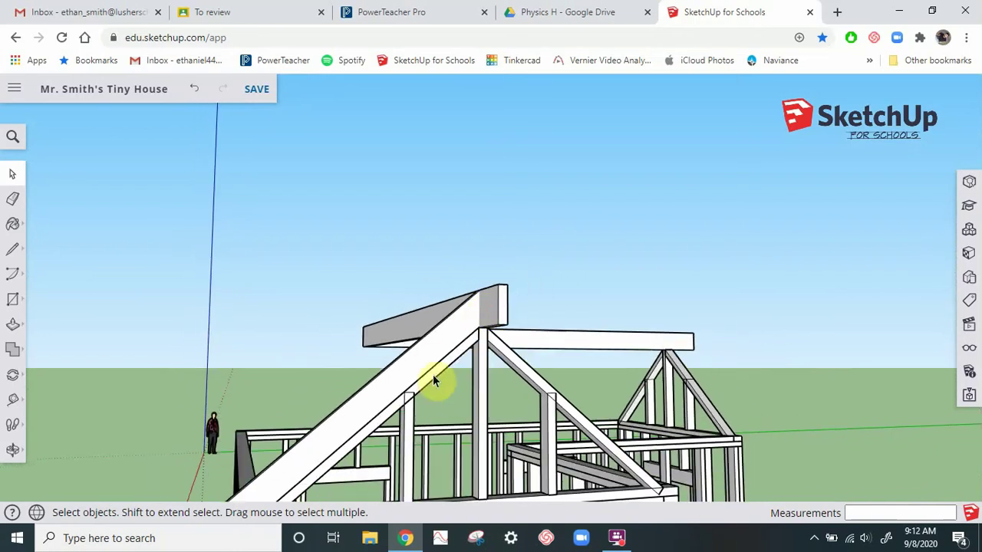
scroll(481, 314, down, 2)
scroll(480, 306, up, 5)
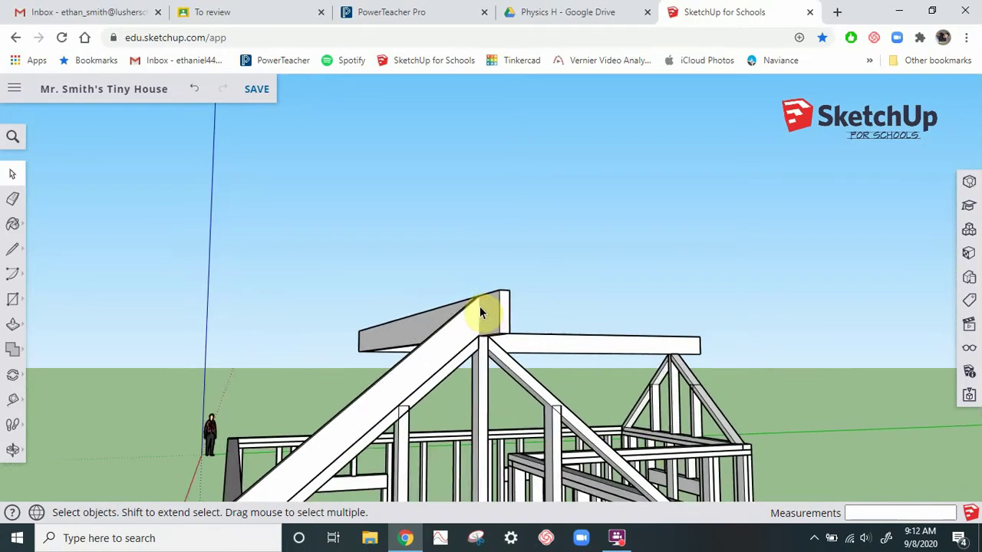
scroll(481, 311, up, 2)
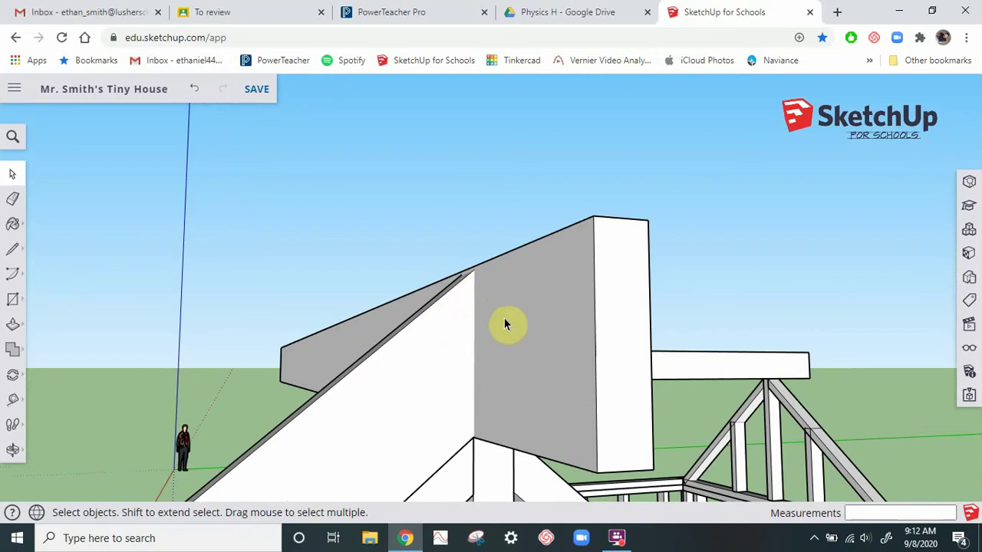
click(536, 337)
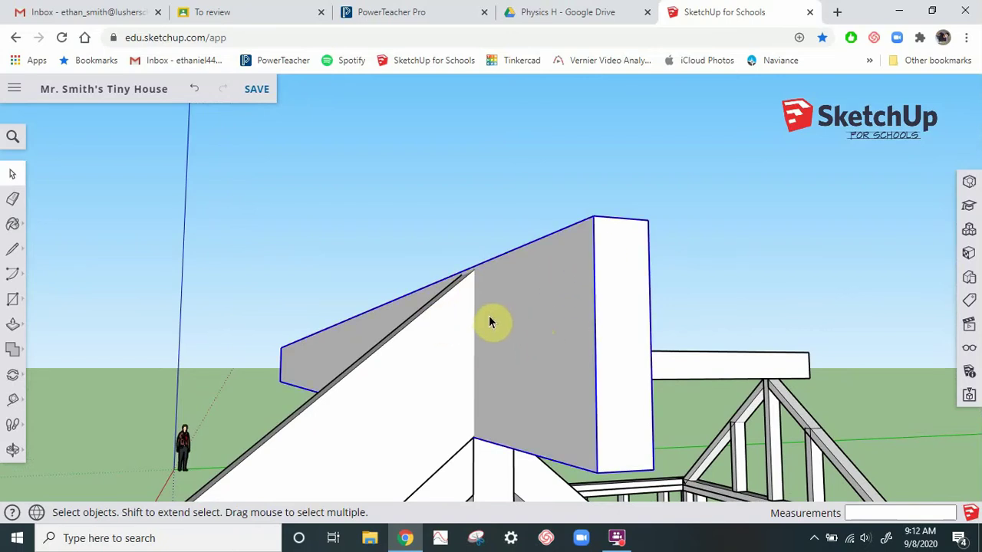
scroll(468, 278, up, 5)
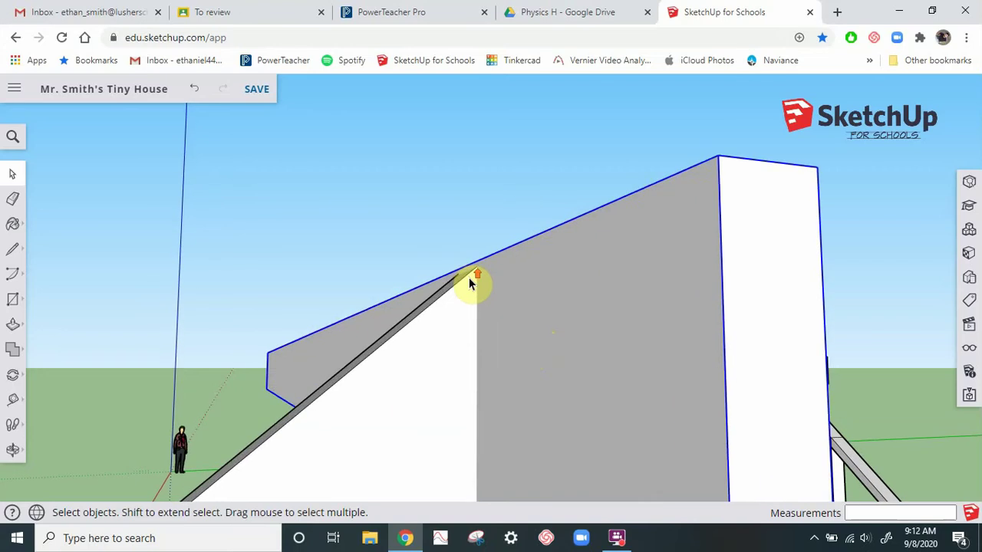
Step: Open the rafter and draw a vertical line about 7 13/16" long on its side face where it meets the ridge board
click(433, 331)
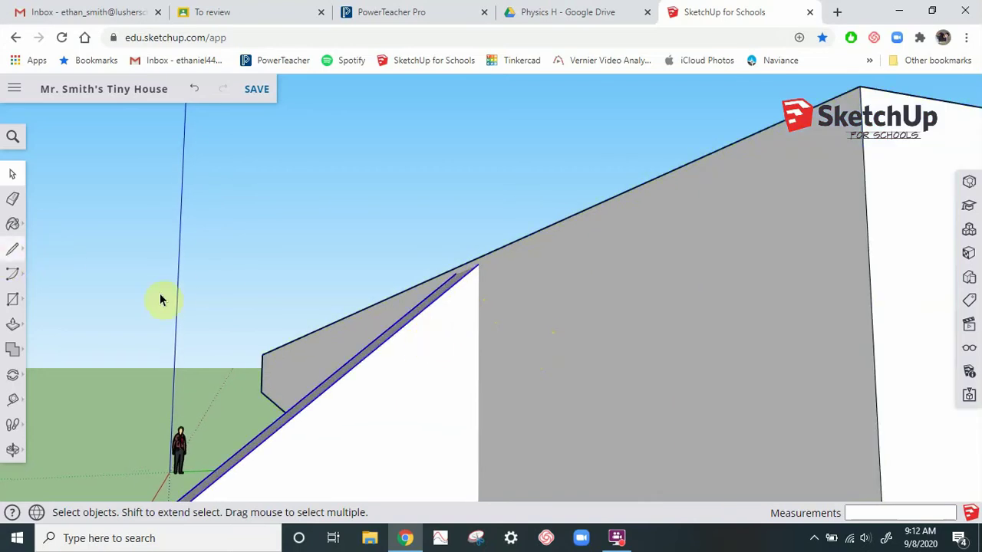
double_click(427, 347)
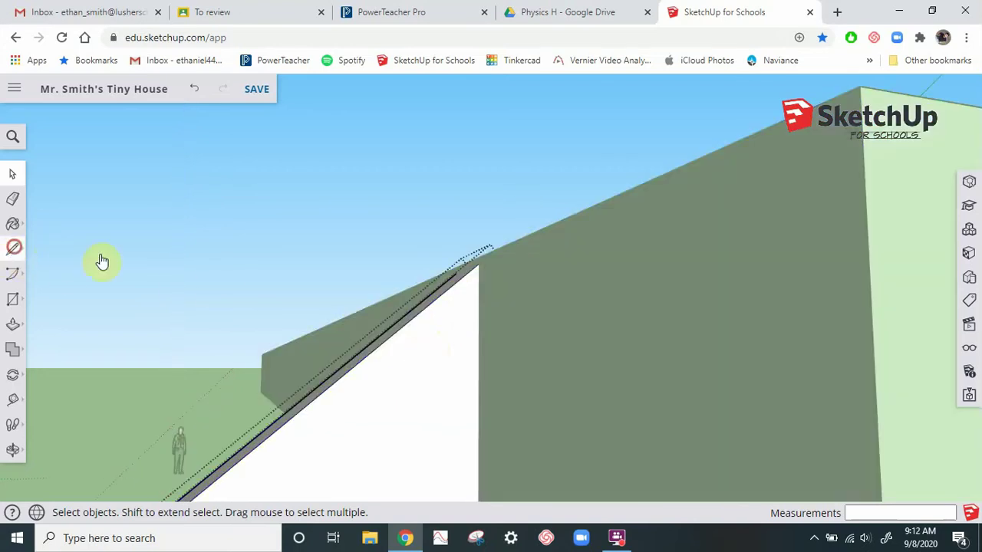
key(l)
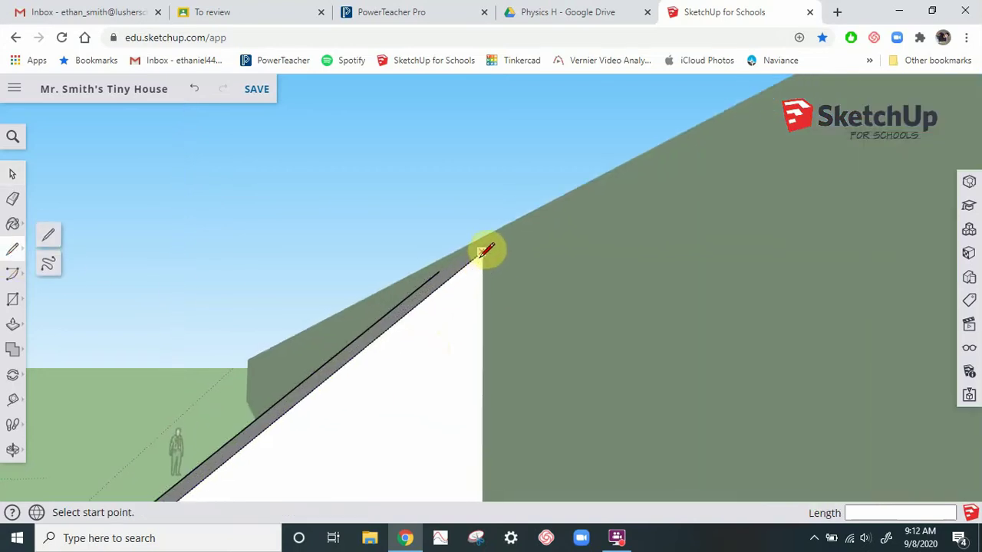
click(485, 249)
scroll(486, 248, up, 2)
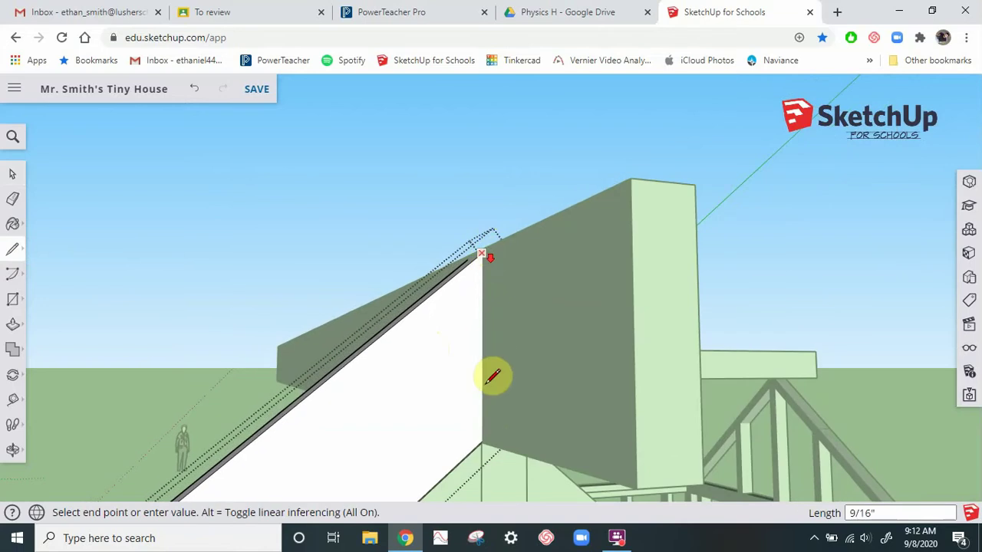
scroll(485, 437, up, 3)
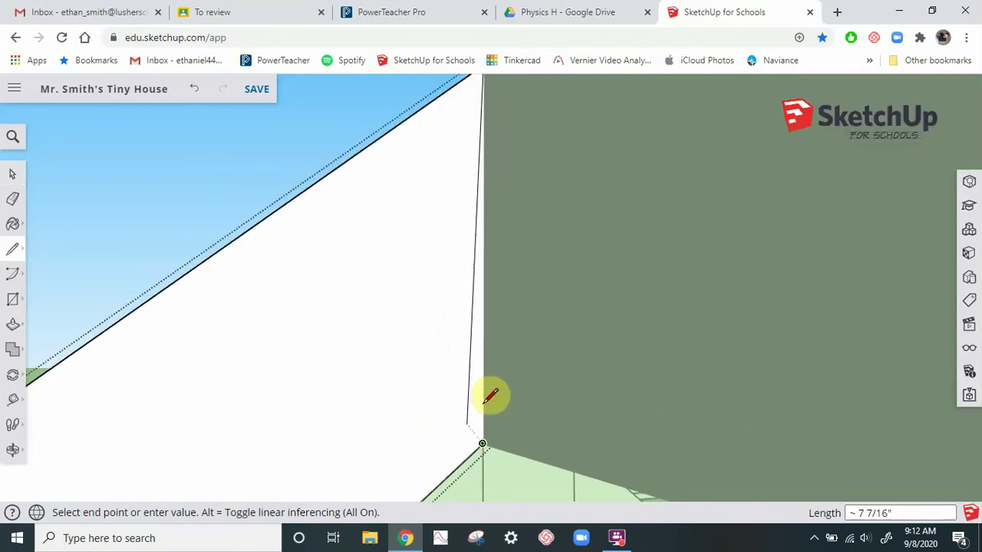
click(485, 443)
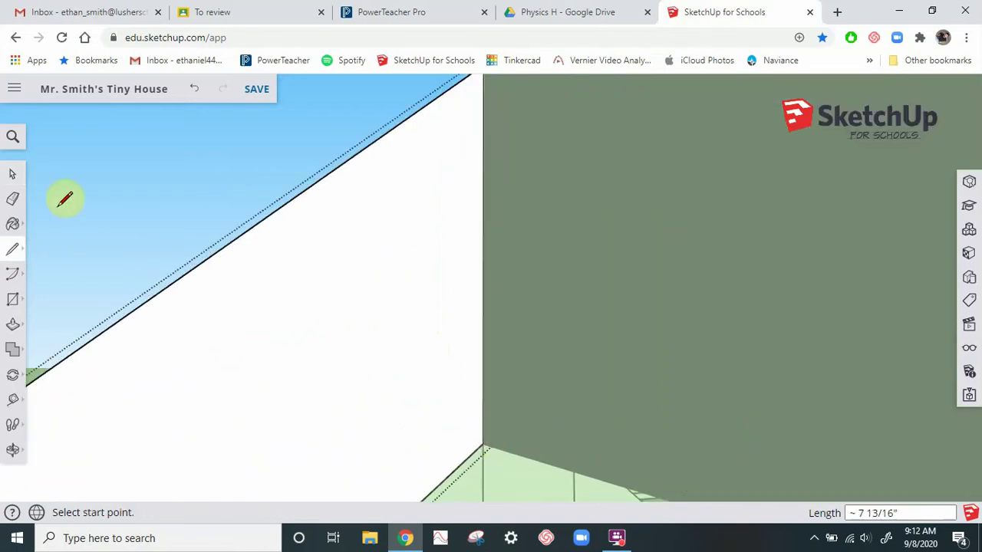
Step: Remove the triangular piece of the rafter's upper end beyond the vertical line by pushing its face back 2" with Push/Pull
click(17, 179)
scroll(158, 422, down, 5)
middle_drag(340, 390, 375, 376)
click(379, 366)
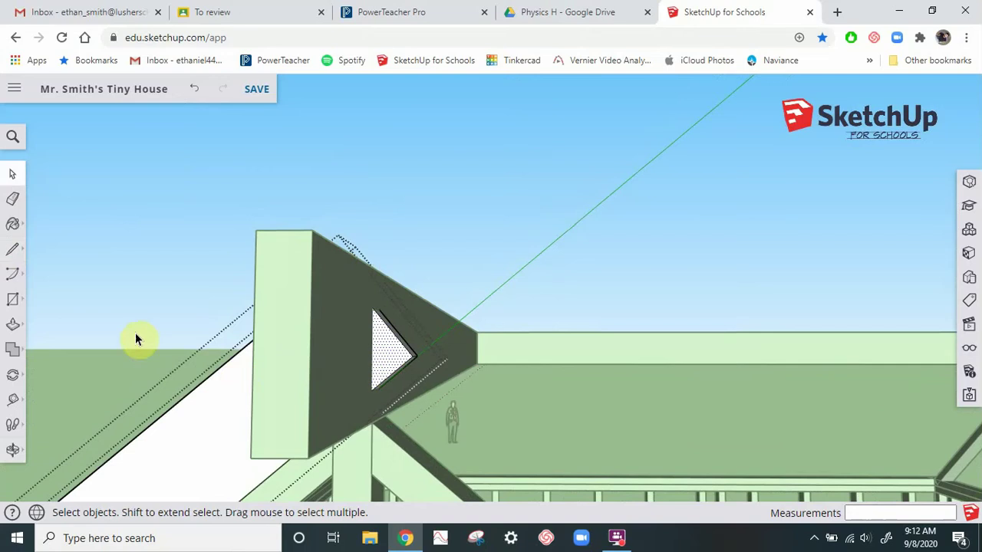
click(13, 322)
click(382, 365)
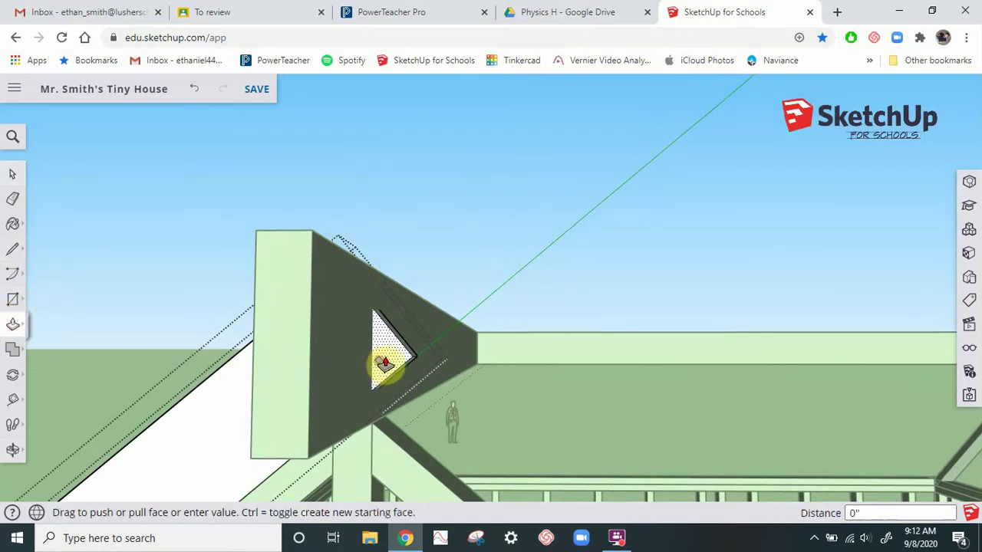
click(395, 363)
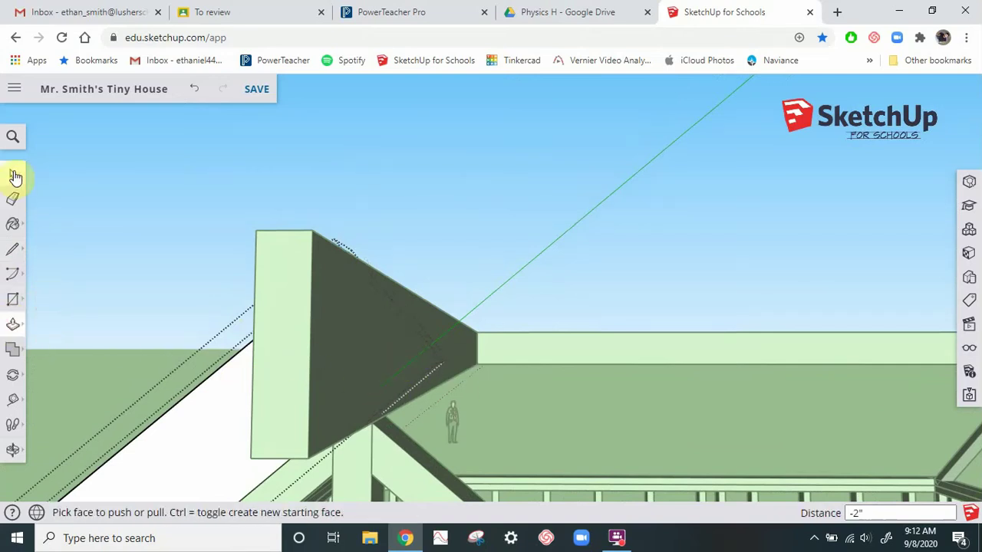
Step: Outline a bird's mouth notch on the rafter's side face with a vertical line at the wall's outer corner and a 4" line along the top plate
click(15, 175)
middle_drag(276, 357, 477, 363)
scroll(476, 357, down, 10)
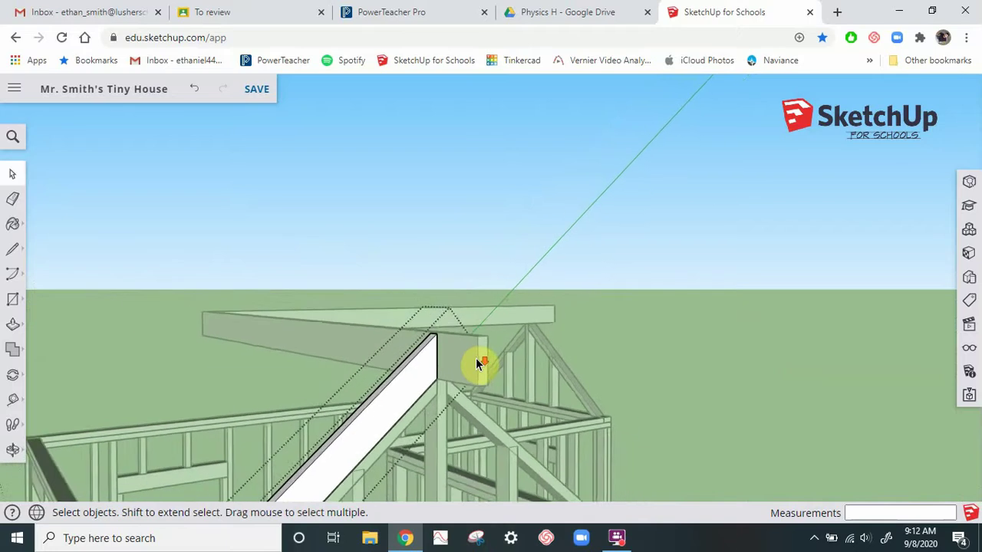
scroll(394, 426, up, 10)
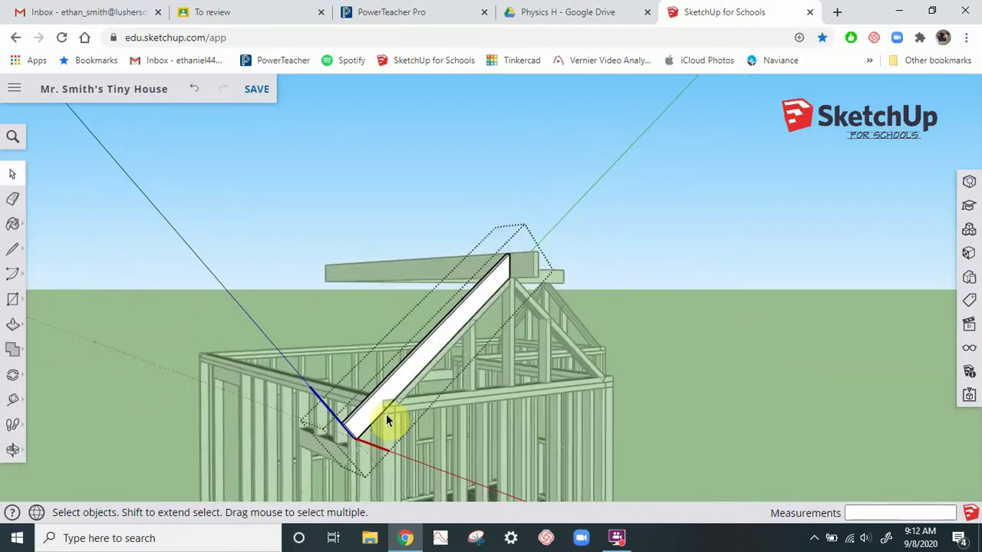
scroll(387, 420, up, 8)
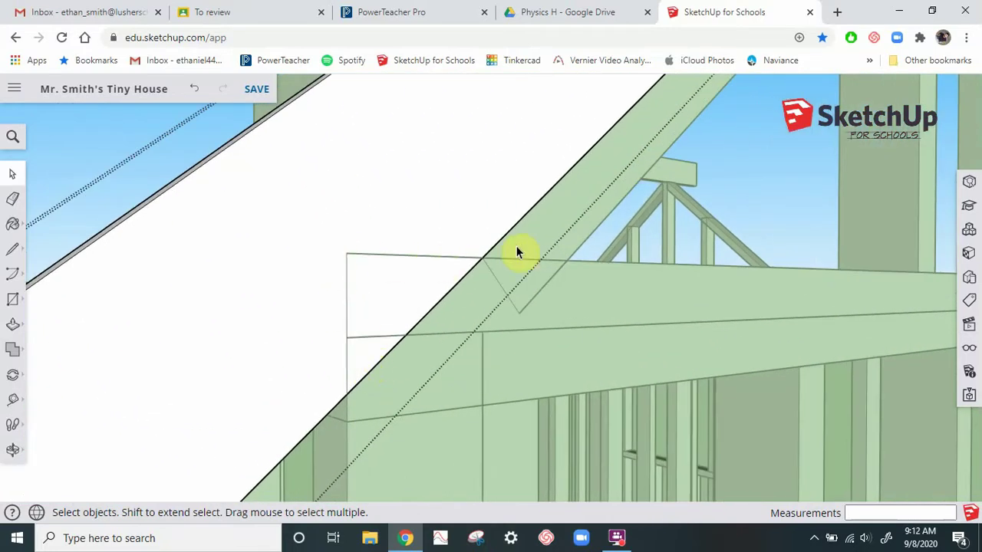
click(9, 251)
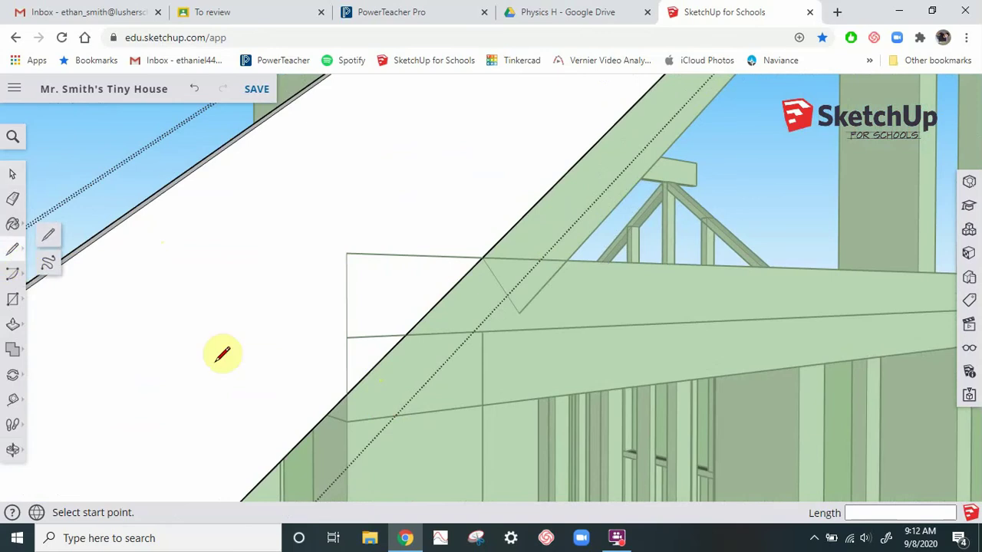
click(346, 392)
click(346, 252)
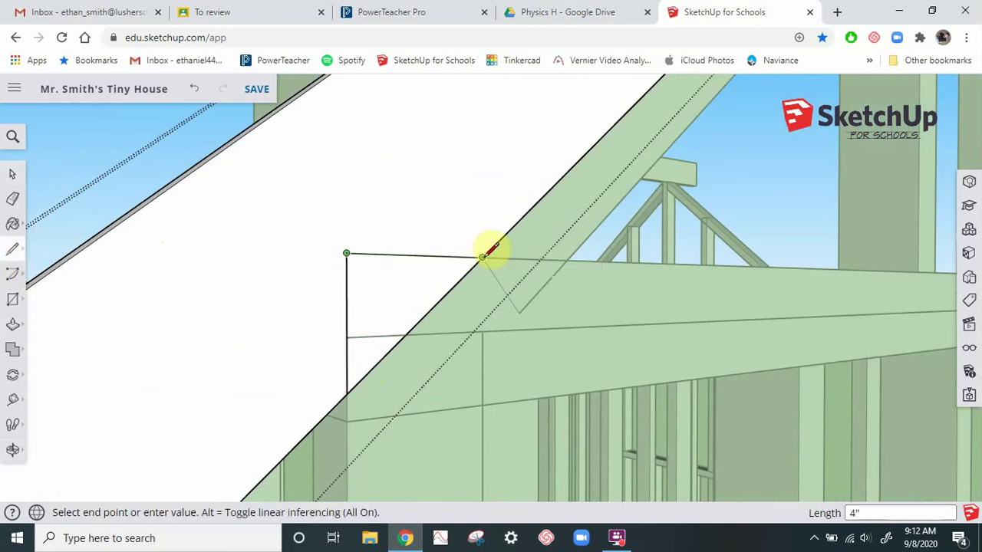
click(483, 257)
Step: Cut the bird's mouth notch through the rafter by pushing the outlined triangle 2" with Push/Pull
click(15, 178)
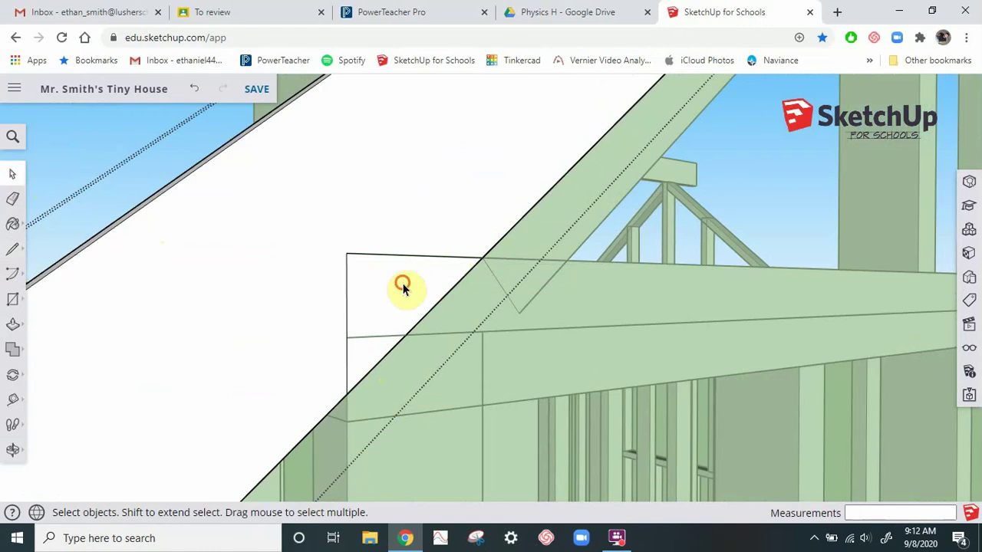
click(404, 288)
click(13, 329)
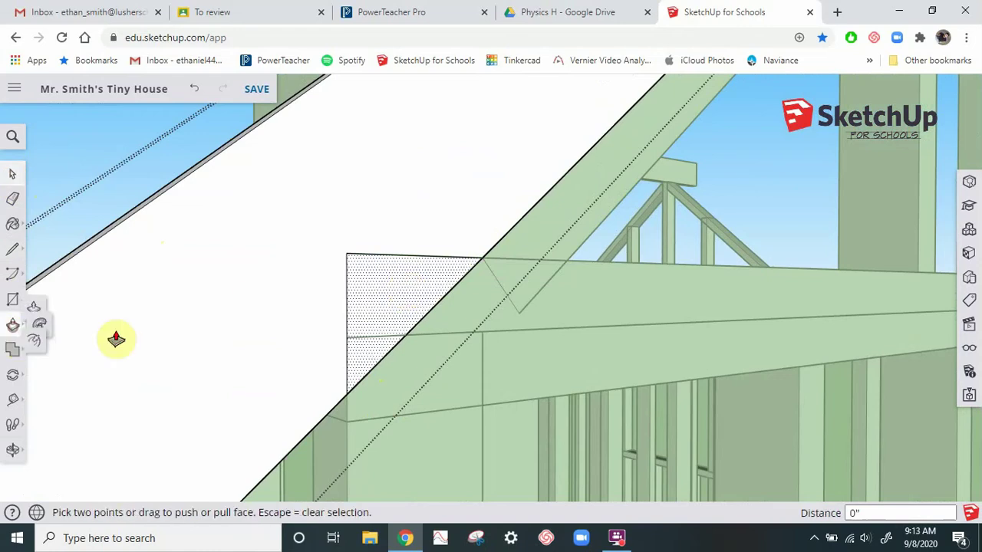
click(373, 315)
middle_drag(355, 316, 725, 367)
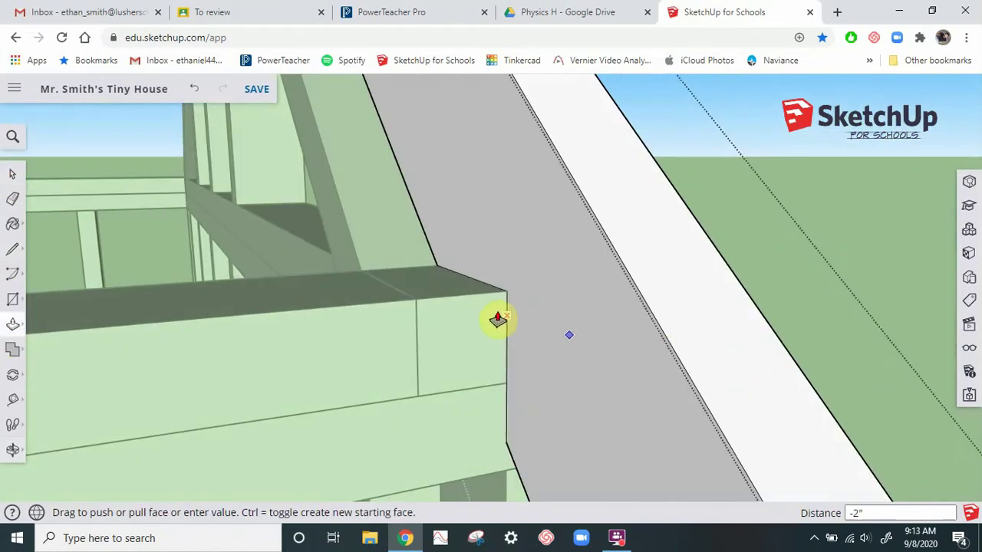
click(522, 314)
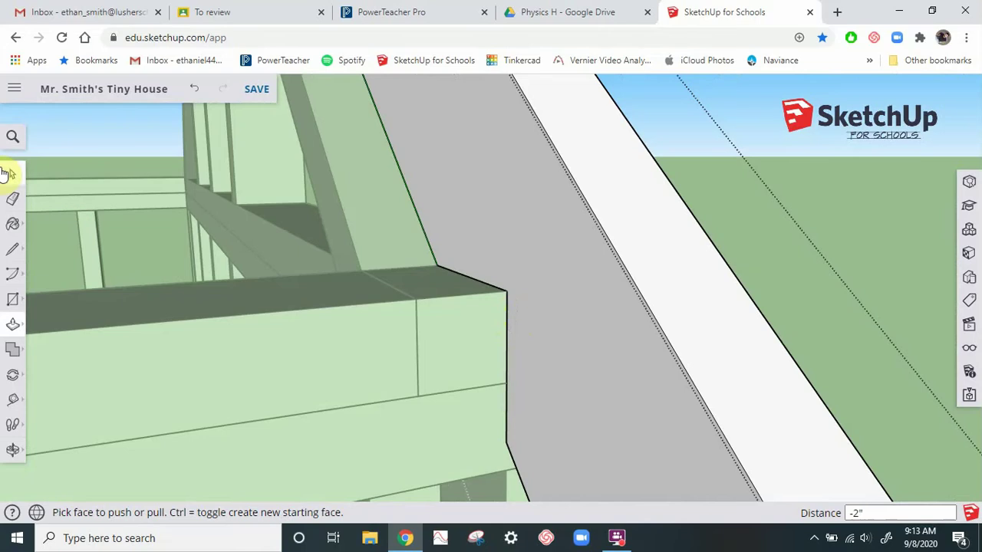
Step: Close the rafter component and examine how its notch seats on the wall plate and its upper end meets the ridge board
middle_drag(210, 305, 480, 393)
key(space)
scroll(489, 396, down, 10)
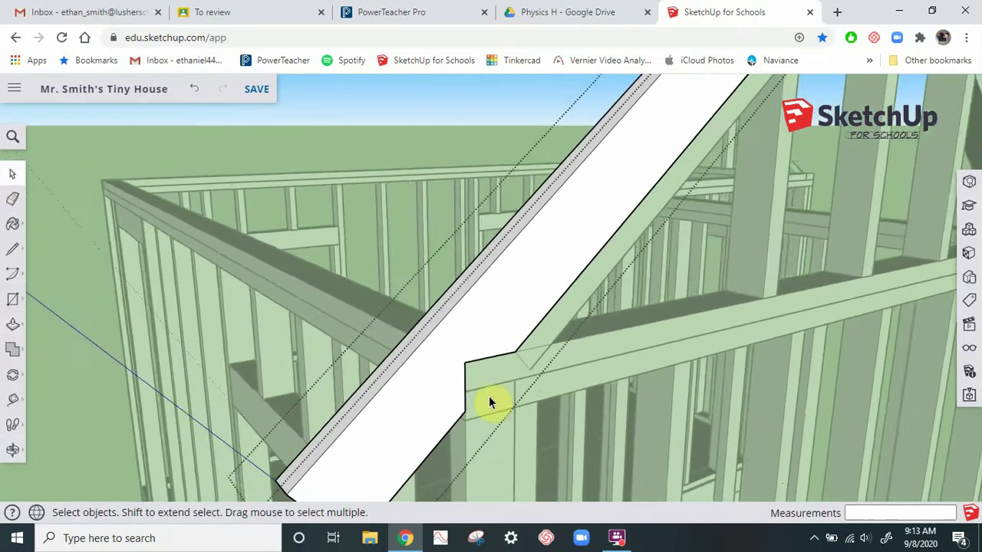
scroll(703, 332, down, 10)
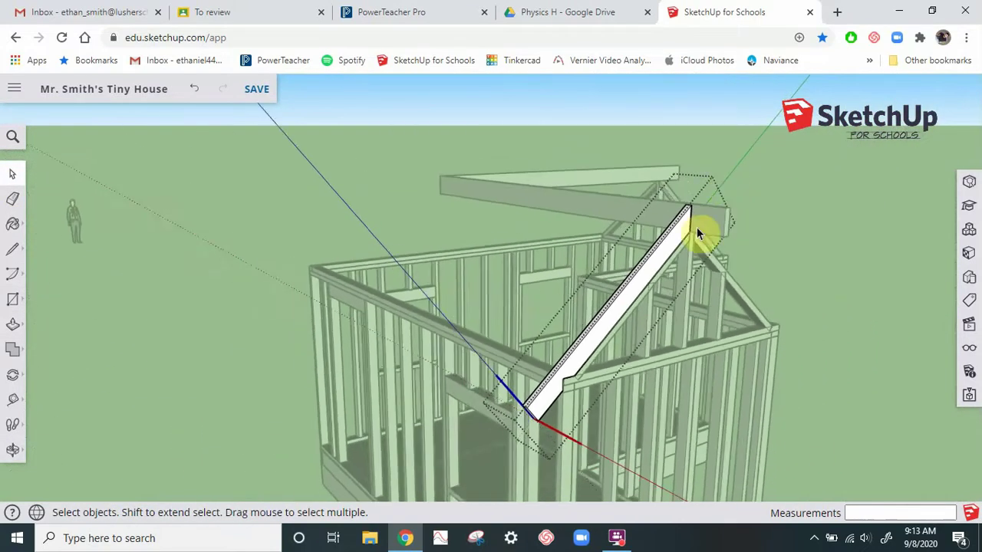
scroll(667, 298, up, 3)
scroll(668, 297, up, 1)
scroll(712, 220, down, 2)
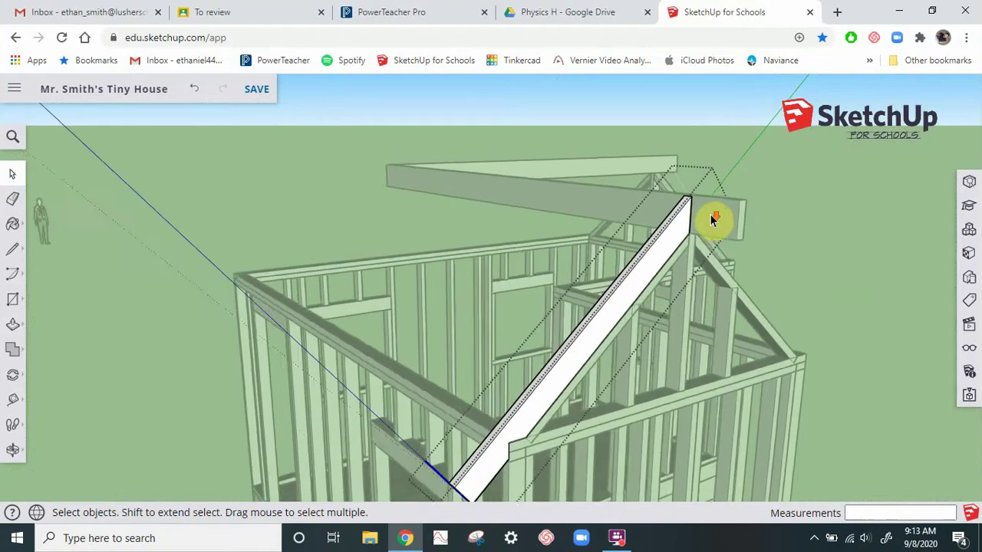
scroll(695, 345, up, 2)
click(829, 241)
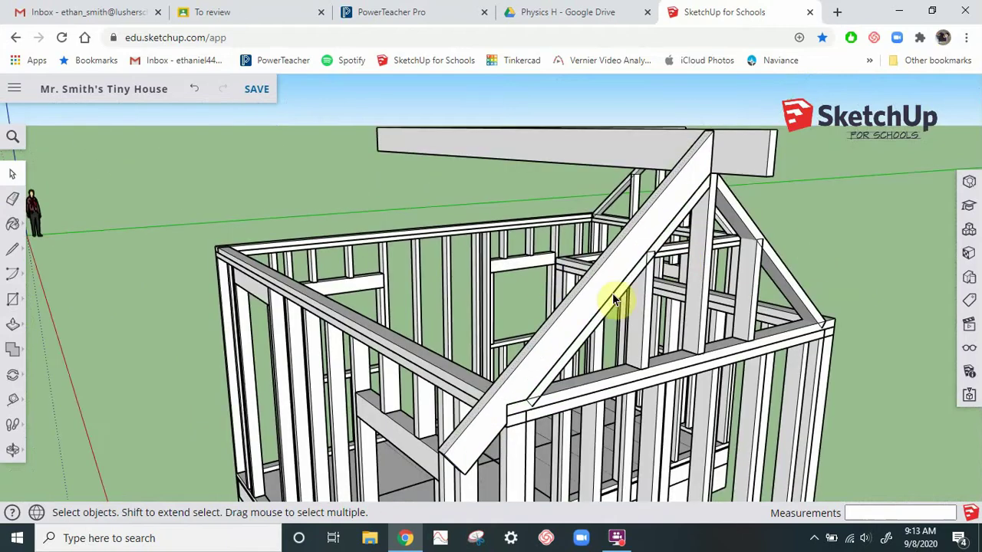
middle_drag(555, 287, 462, 320)
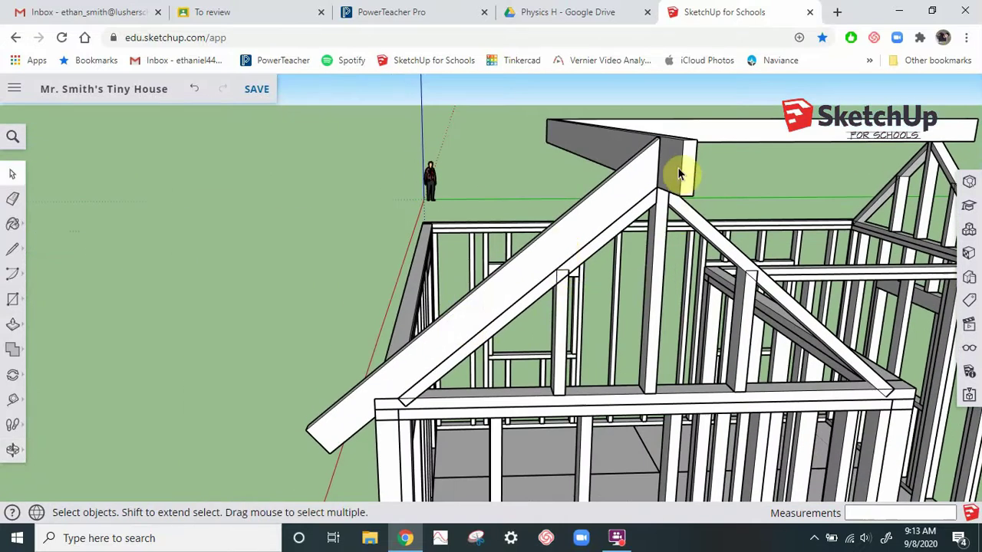
middle_drag(821, 314, 701, 263)
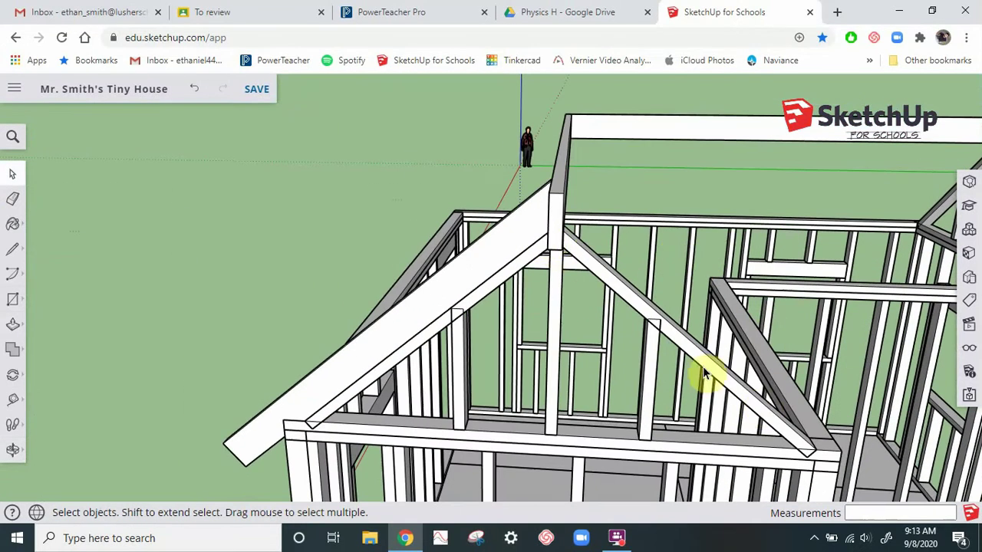
middle_drag(499, 274, 650, 326)
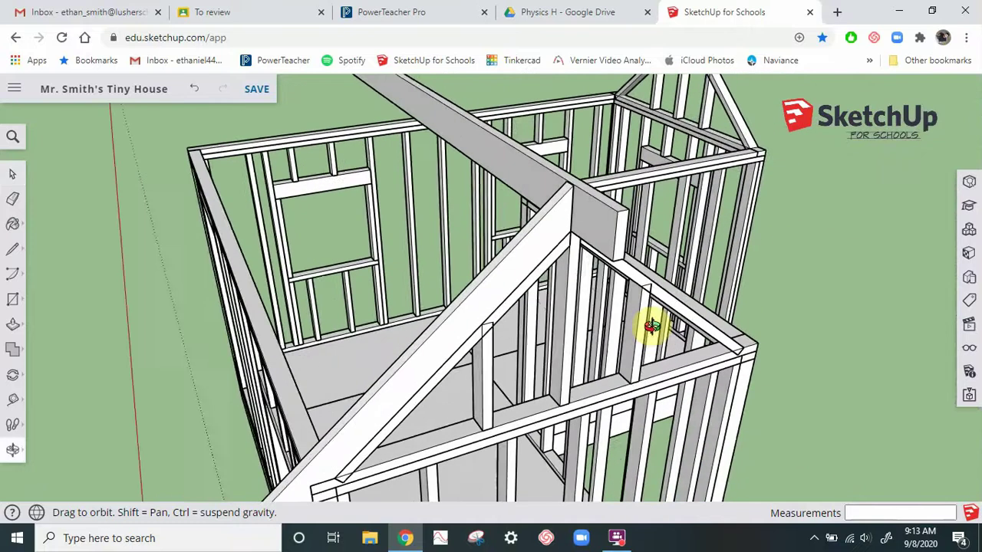
scroll(558, 312, down, 2)
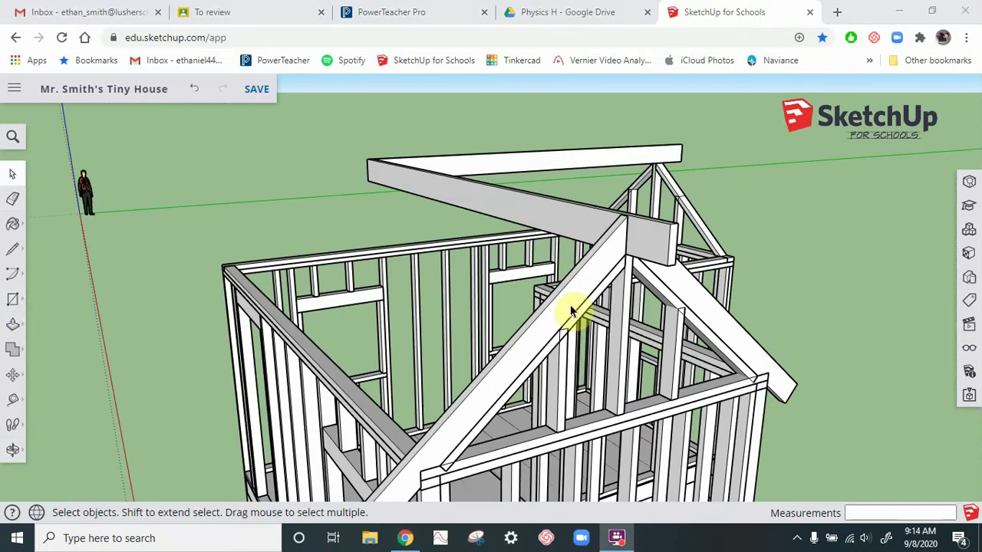
Step: Select both opposing gable rafters and start moving them inward along the ridge board from the near rafter's upper end
click(686, 292)
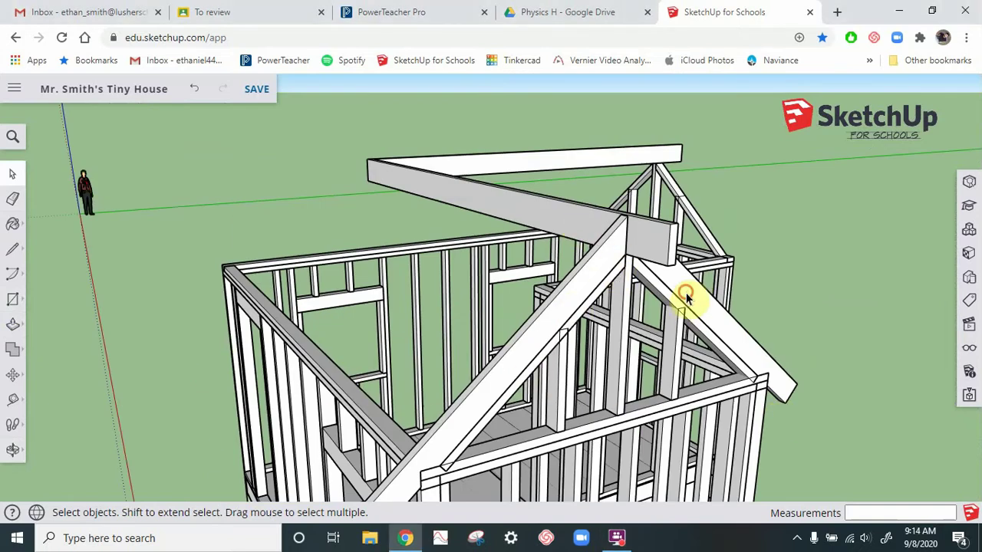
shift+click(588, 284)
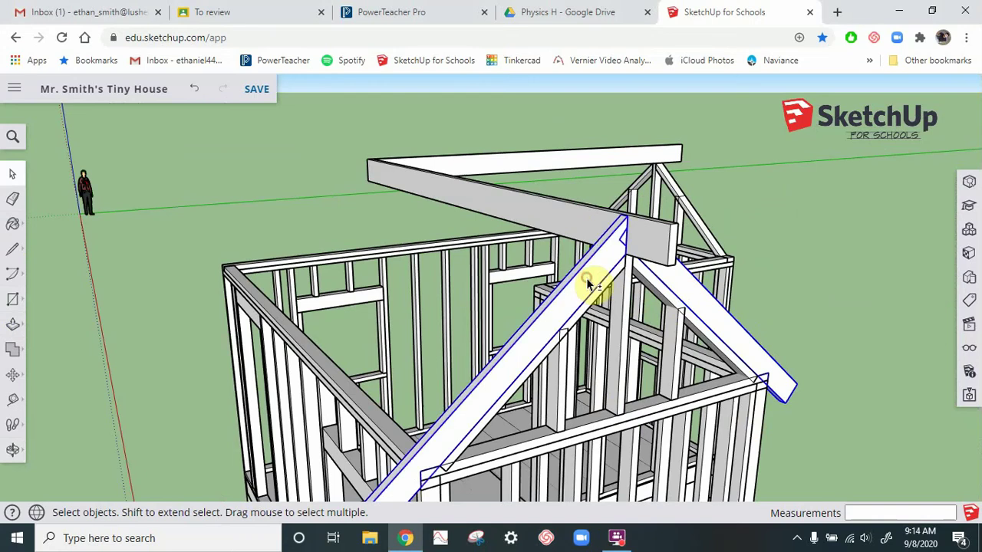
middle_drag(571, 259, 646, 314)
scroll(701, 296, up, 8)
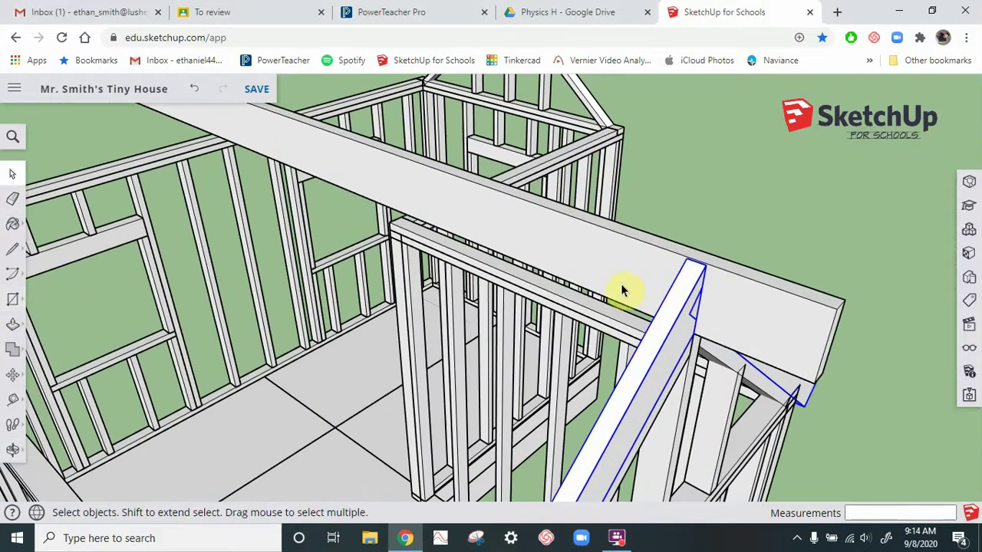
scroll(778, 281, down, 8)
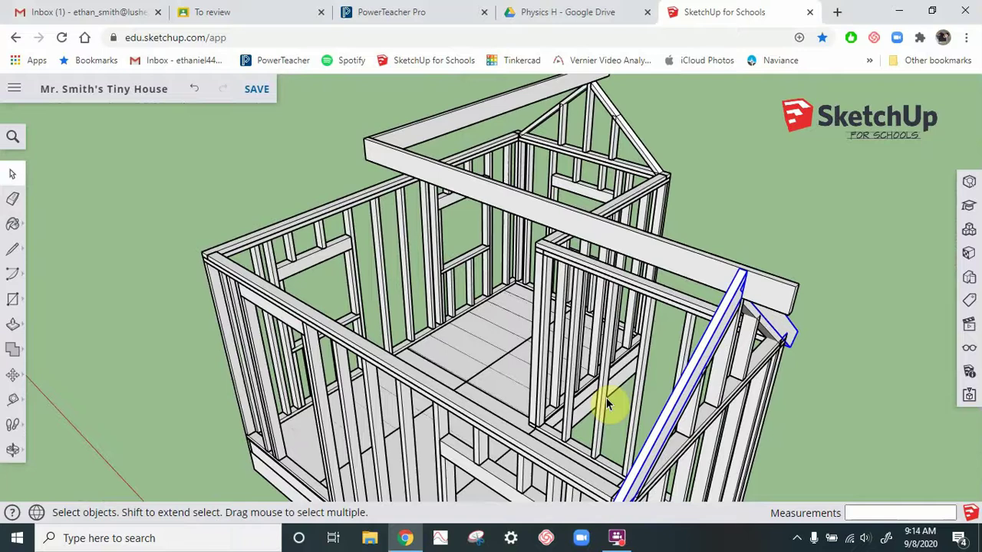
middle_drag(606, 397, 774, 350)
scroll(773, 350, up, 8)
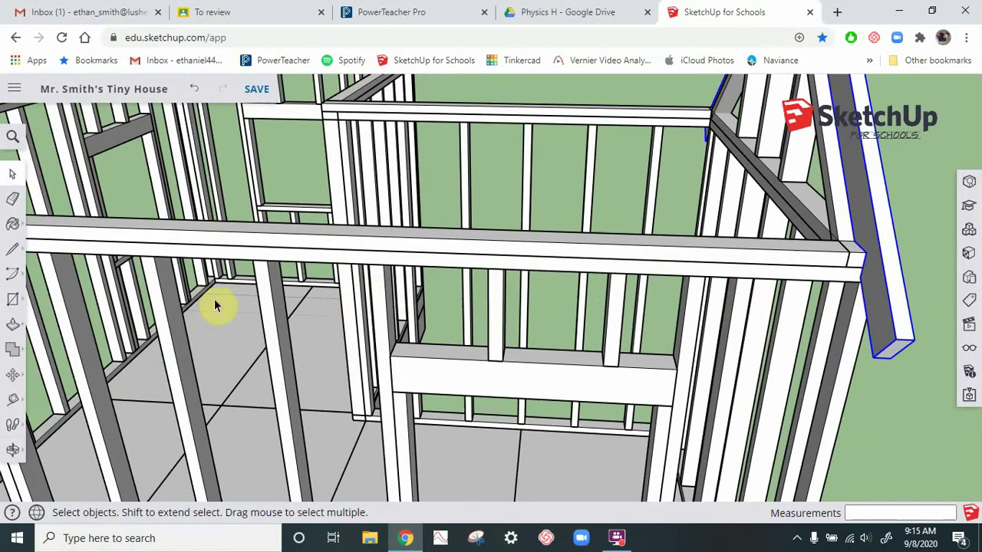
middle_drag(202, 355, 561, 355)
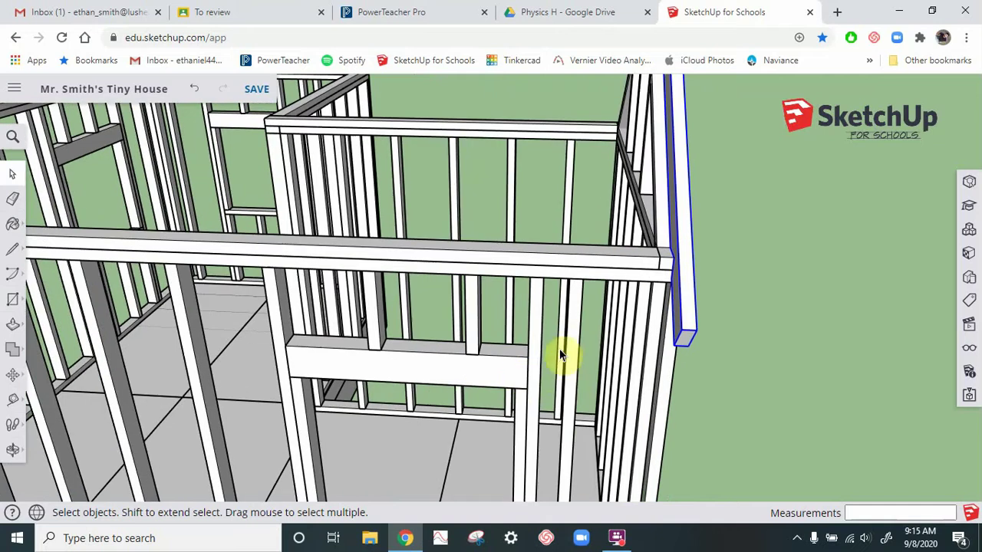
middle_drag(608, 286, 583, 388)
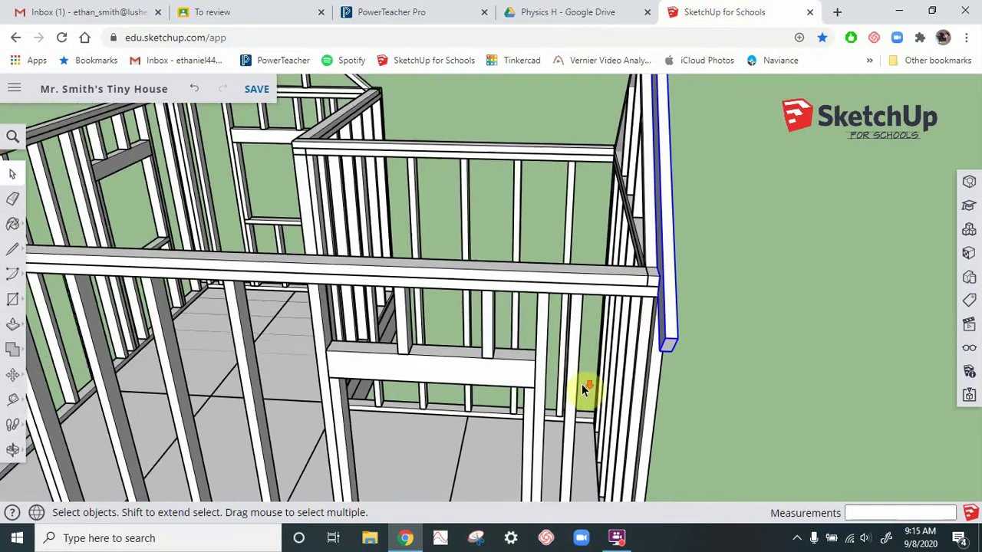
middle_drag(658, 310, 633, 336)
scroll(668, 127, up, 5)
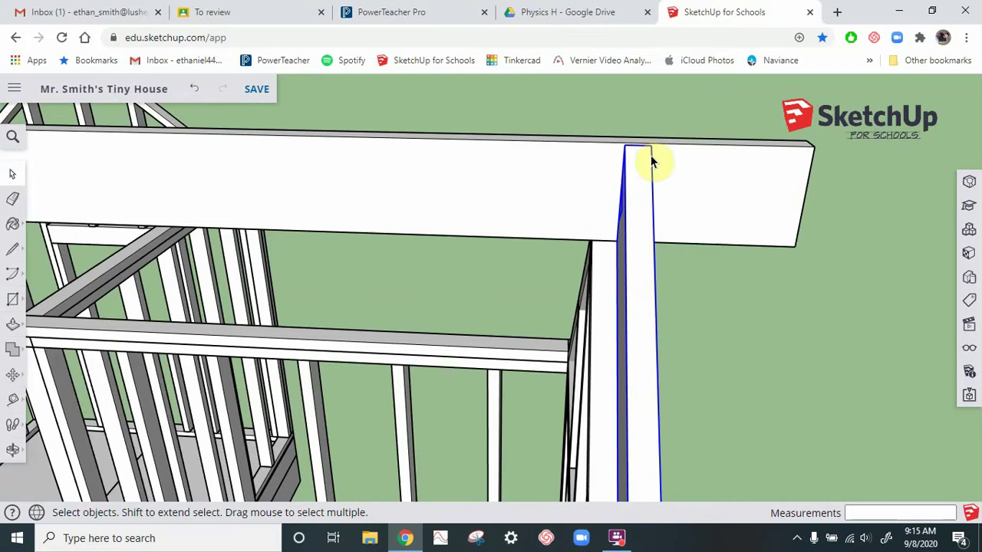
key(m)
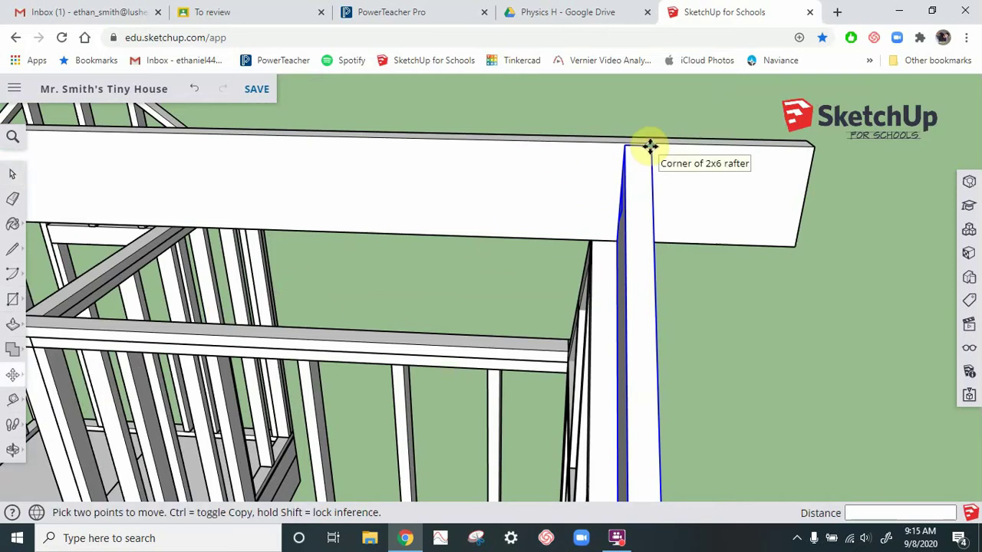
scroll(650, 146, down, 3)
middle_drag(650, 146, 650, 396)
scroll(650, 397, down, 3)
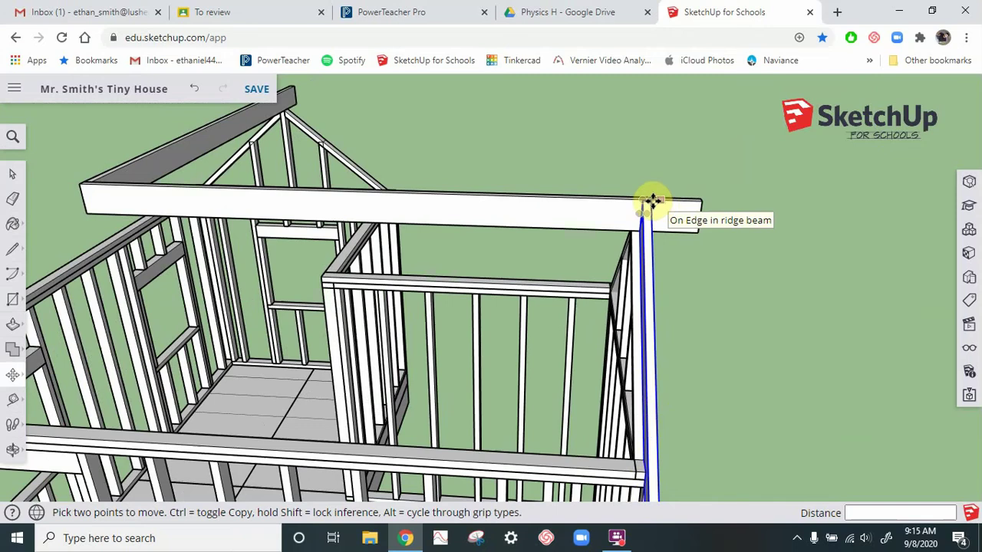
click(652, 201)
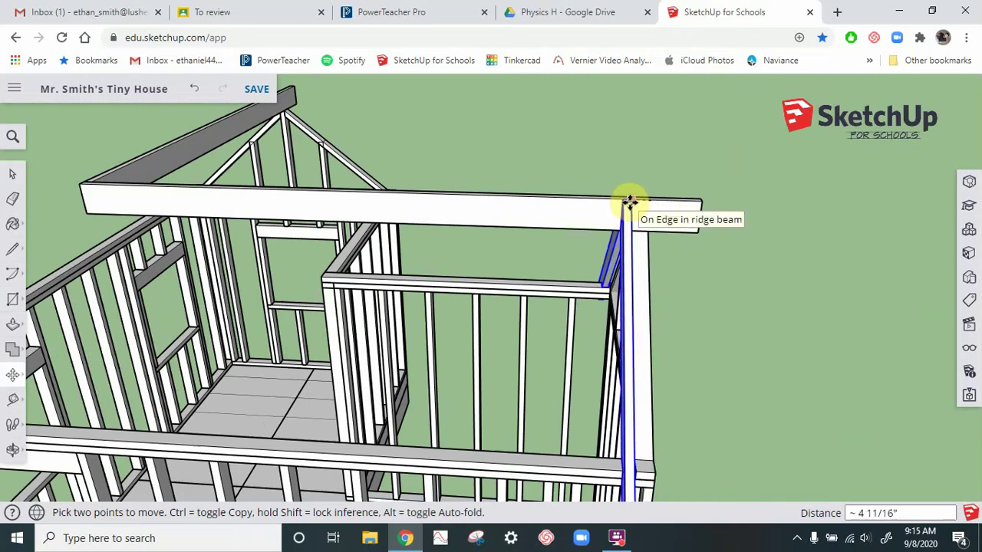
Step: Try to copy the 2x6 rafter pair 14 inches inward along the ridge beam
key(ctrl)
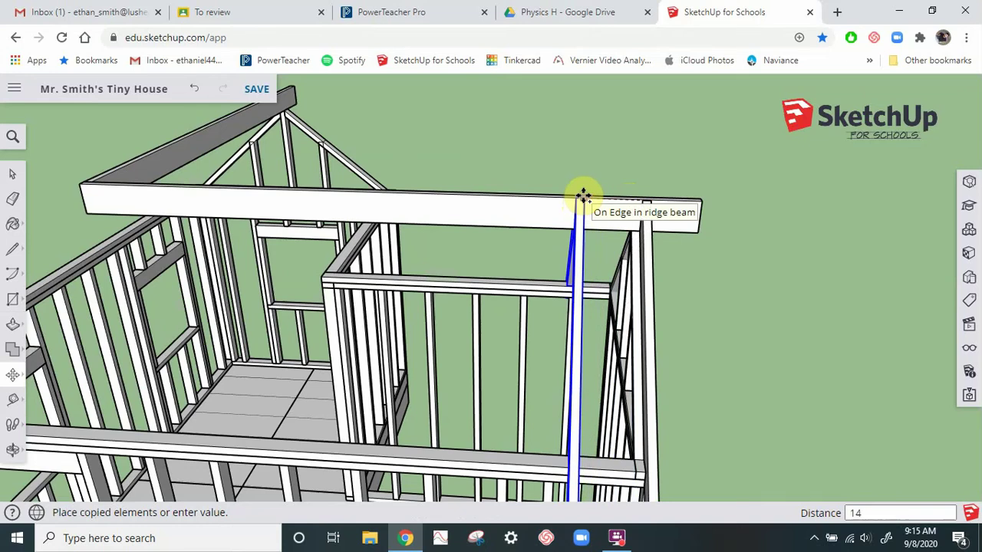
key(Return)
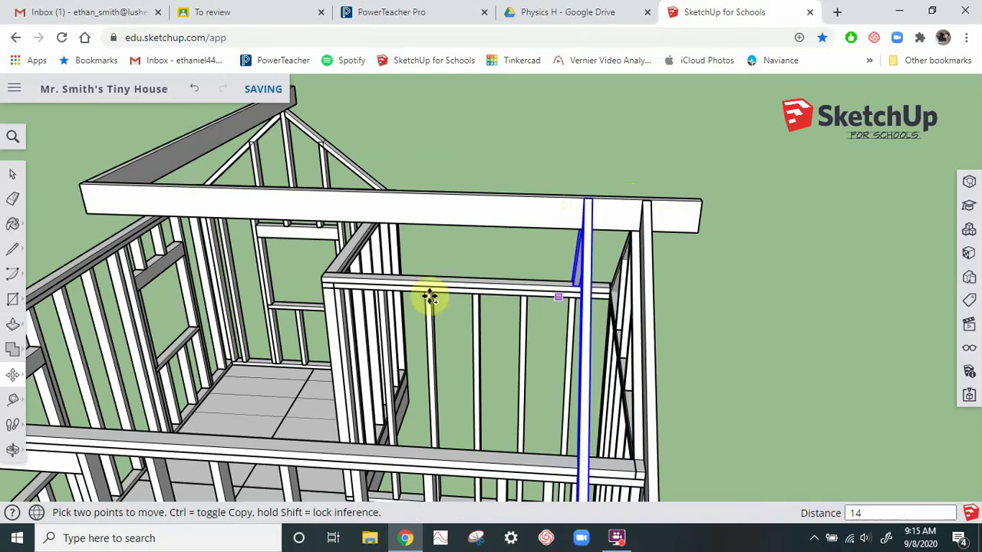
click(10, 178)
Step: Examine where the copied rafters meet the ridge beam and notch over the wall top plates
scroll(503, 192, down, 4)
scroll(571, 422, up, 5)
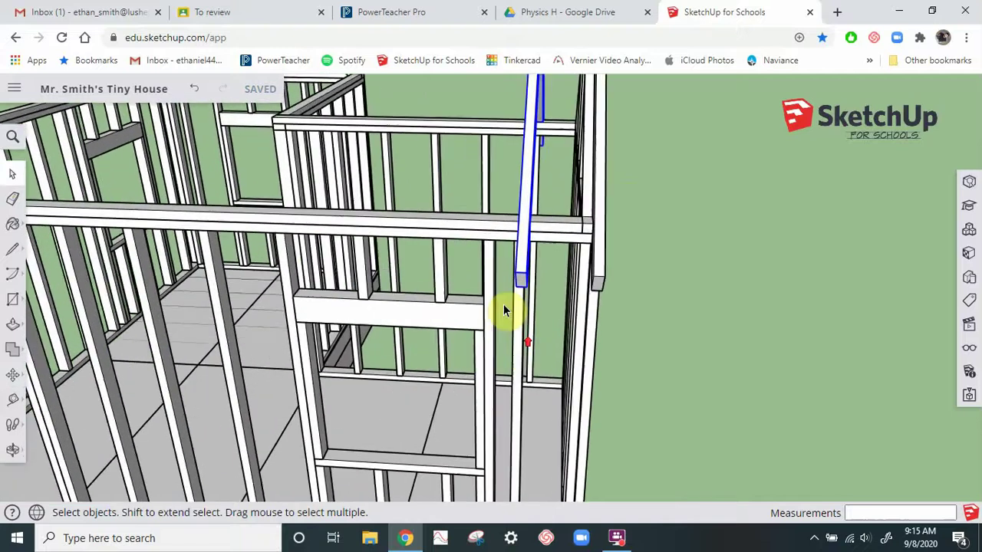
scroll(503, 310, up, 2)
middle_drag(499, 293, 545, 241)
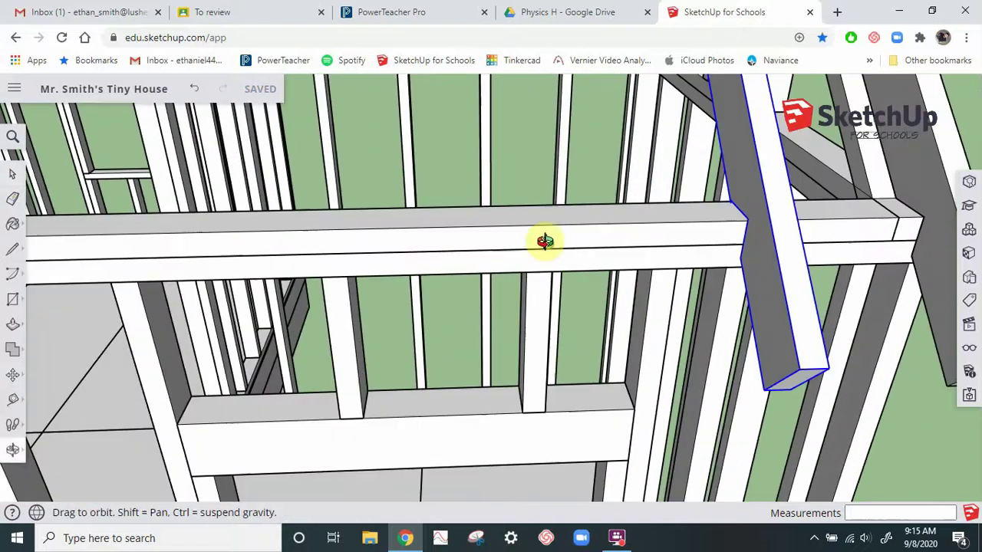
scroll(629, 280, down, 5)
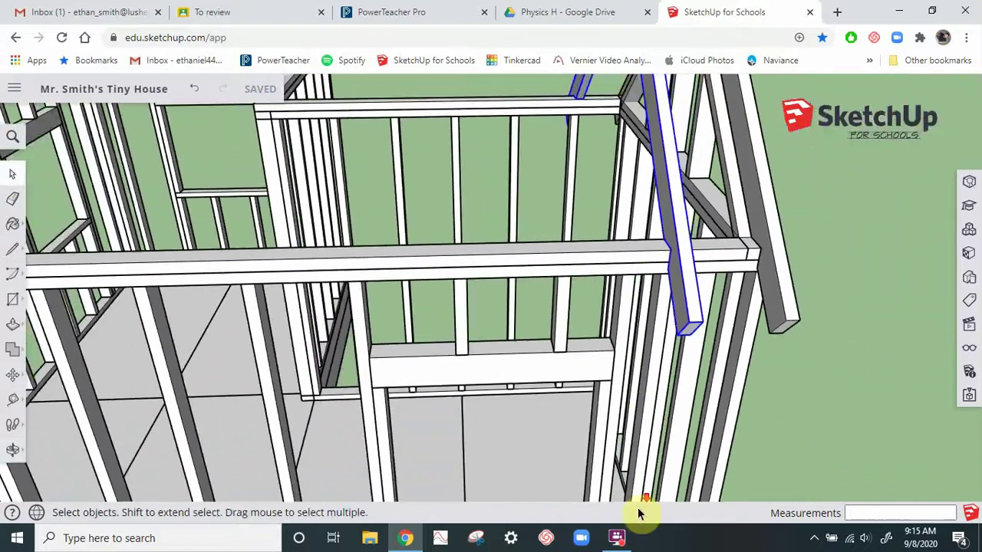
scroll(642, 193, down, 3)
scroll(580, 486, down, 4)
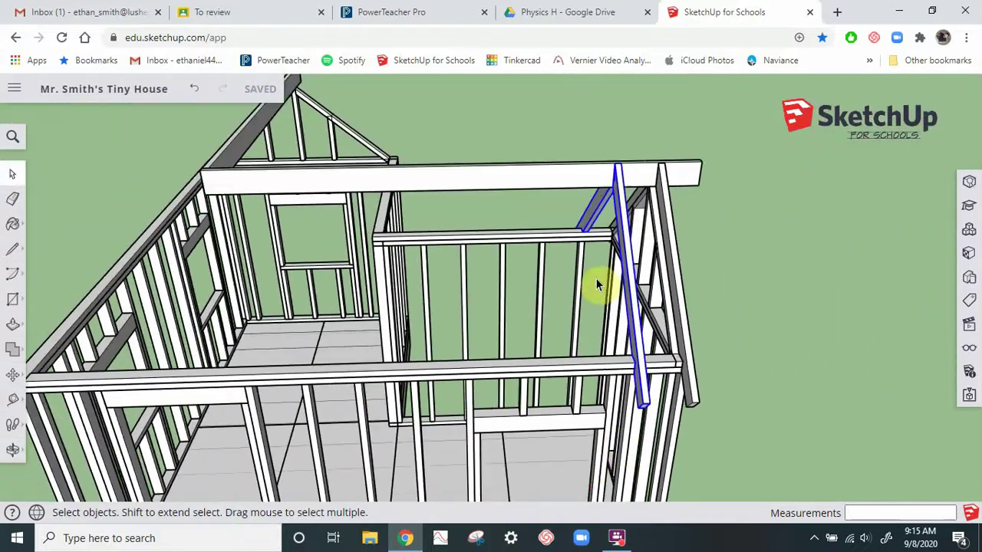
scroll(621, 165, up, 5)
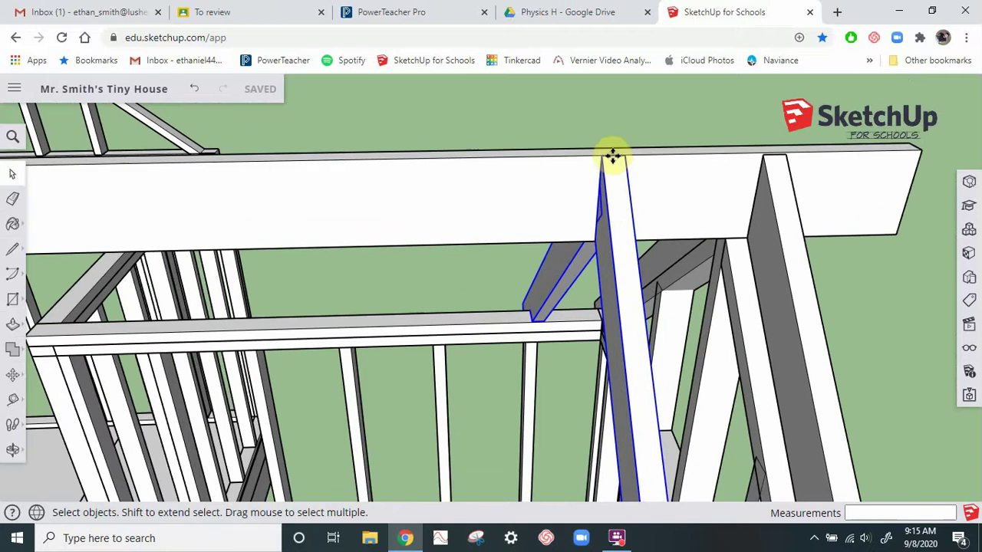
key(m)
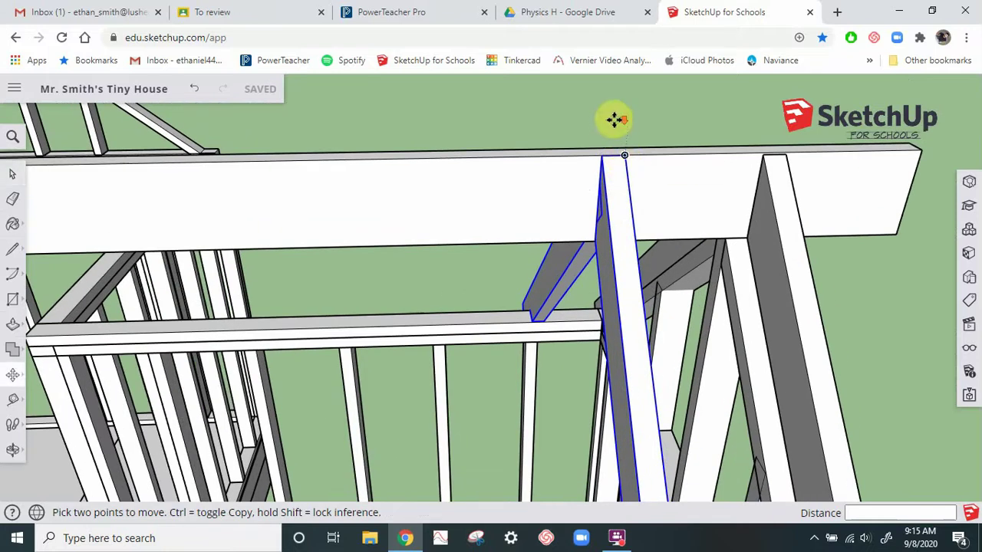
scroll(619, 134, down, 3)
scroll(647, 430, up, 5)
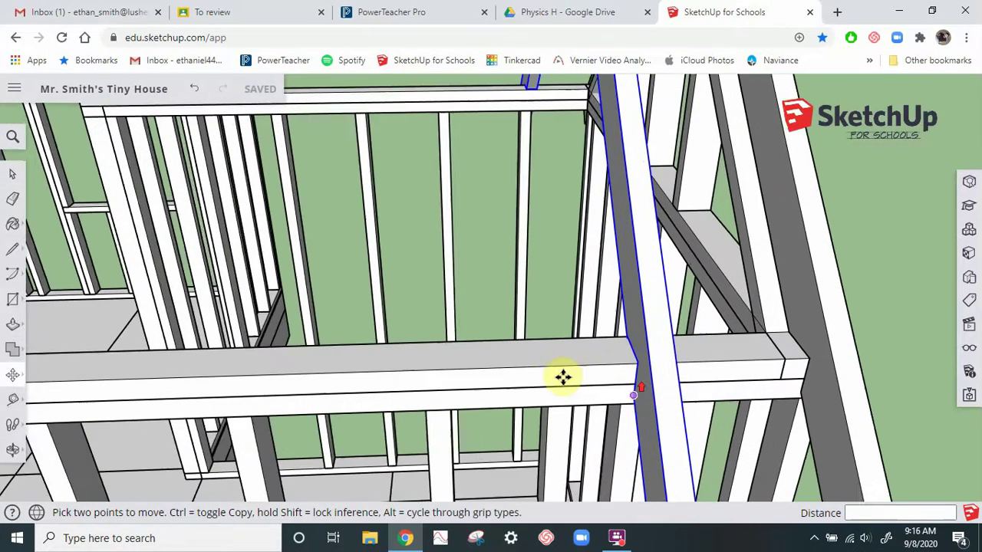
mouse_move(563, 376)
middle_down()
mouse_move(610, 386)
mouse_move(769, 322)
mouse_move(833, 193)
mouse_move(909, 269)
mouse_move(912, 250)
mouse_move(889, 263)
middle_up()
key(m)
scroll(702, 239, up, 5)
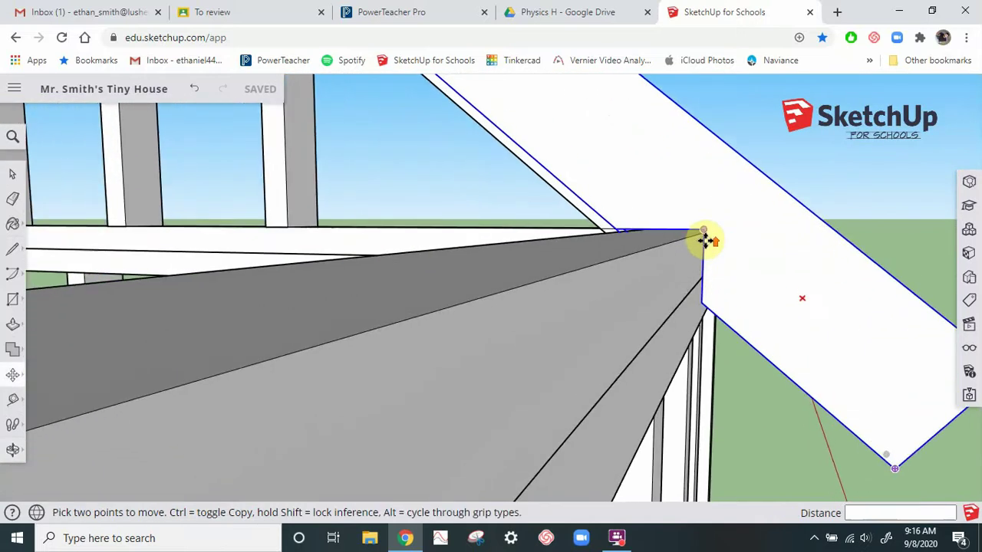
mouse_move(664, 302)
middle_down()
mouse_move(675, 318)
mouse_move(687, 309)
mouse_move(544, 405)
middle_up()
scroll(453, 434, up, 2)
scroll(454, 434, down, 6)
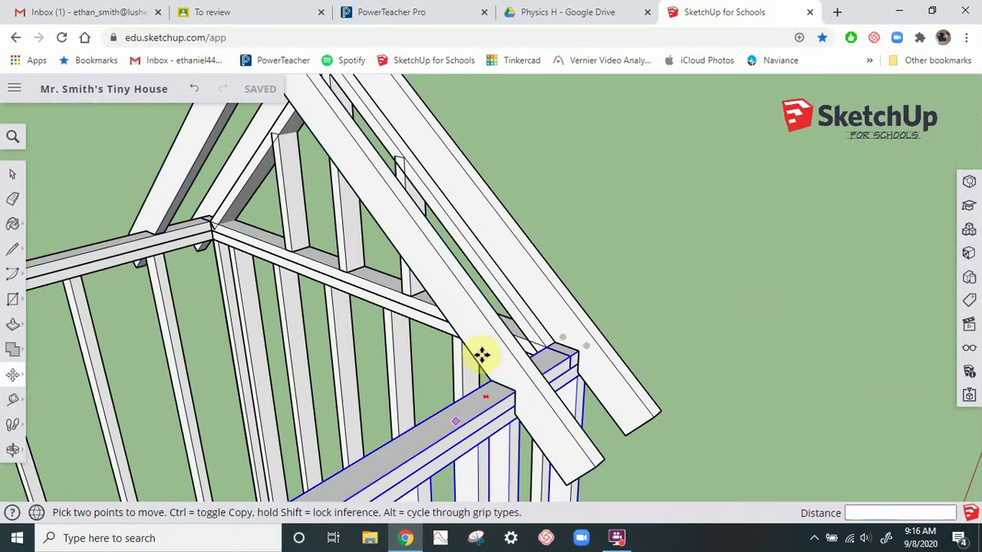
middle_drag(484, 495, 394, 264)
scroll(416, 325, up, 5)
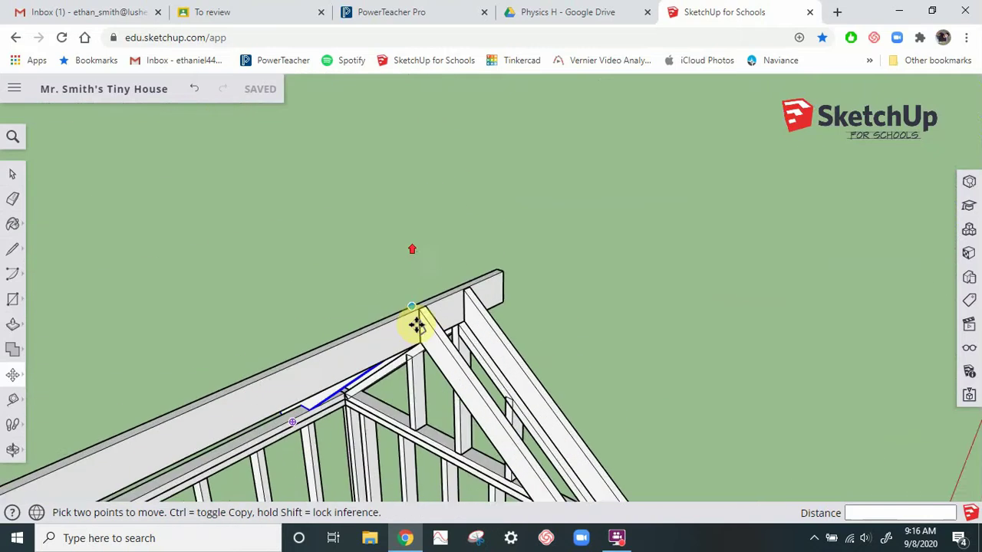
scroll(509, 289, up, 4)
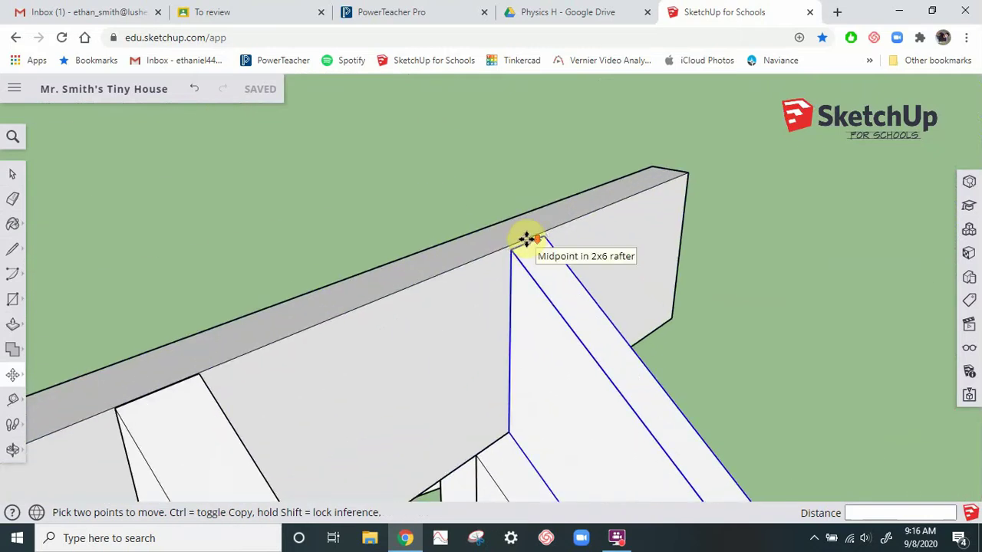
Step: Undo the 14-inch rafter copy
scroll(528, 241, down, 5)
middle_drag(512, 224, 580, 411)
key(ctrl+z)
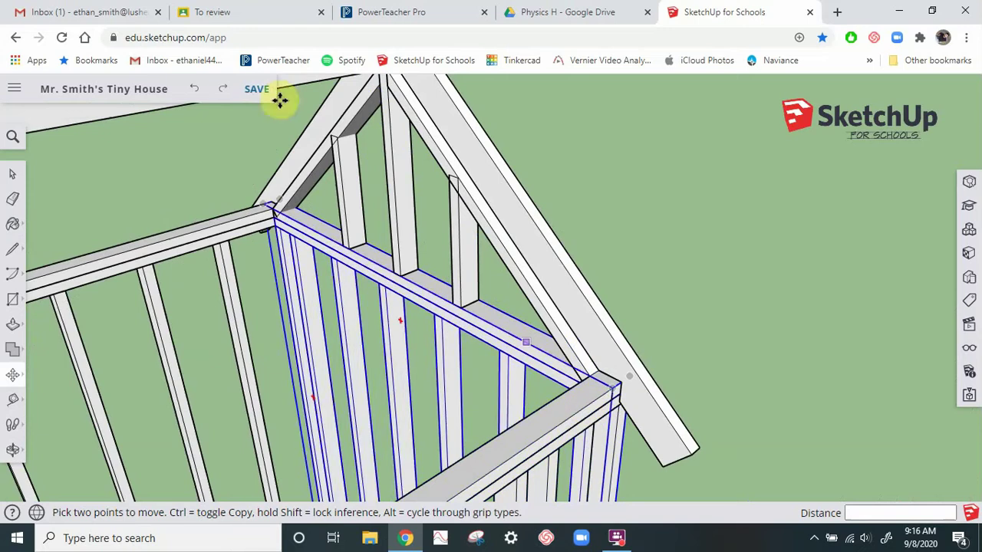
Step: Select both end rafters and copy them 15 inches inward along the wall's top plate, using the notch corner as base point
click(13, 173)
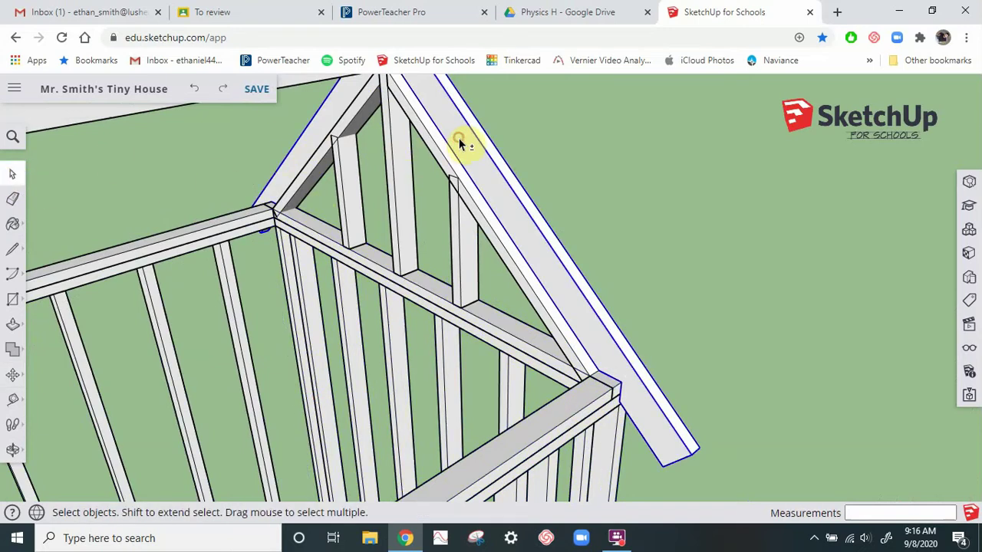
scroll(639, 406, up, 2)
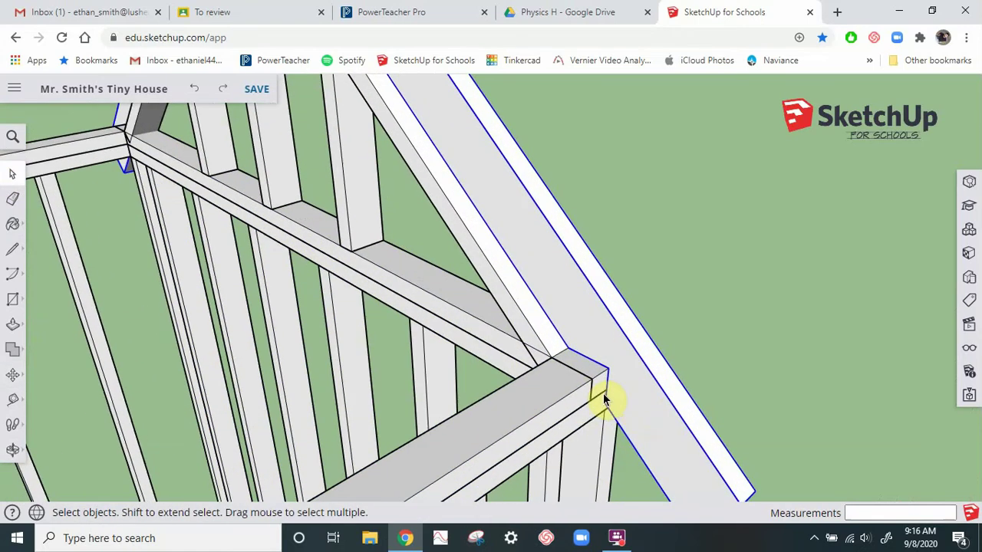
key(m)
click(607, 370)
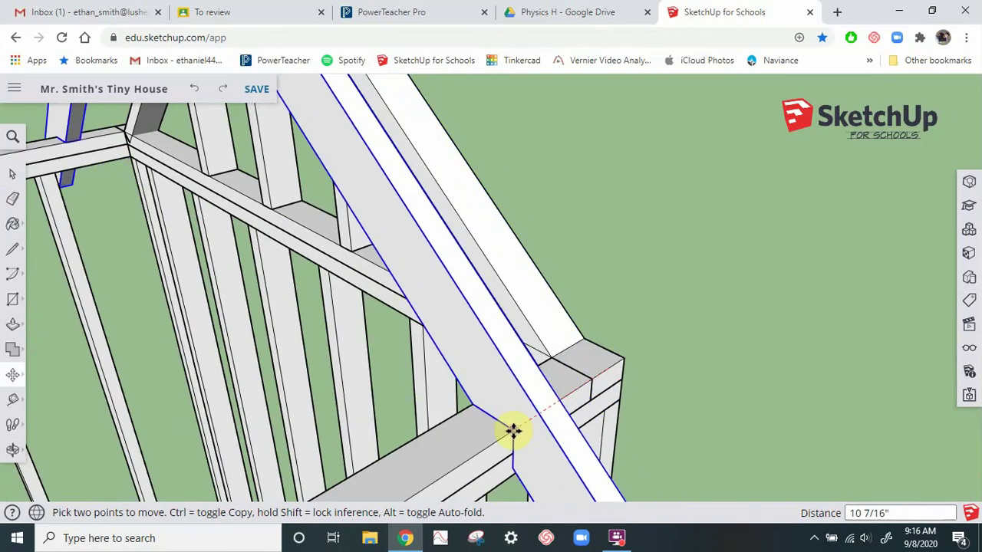
key(ctrl)
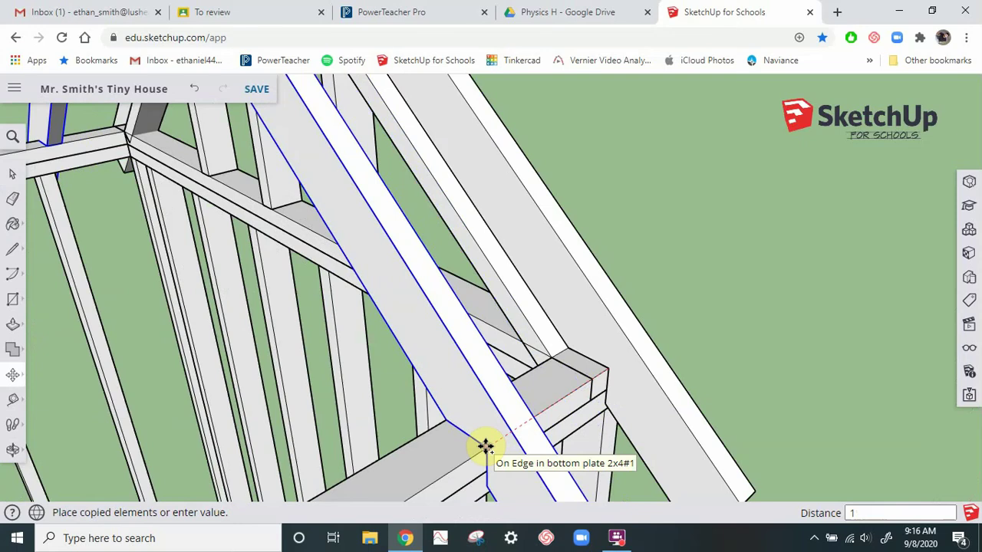
key(Return)
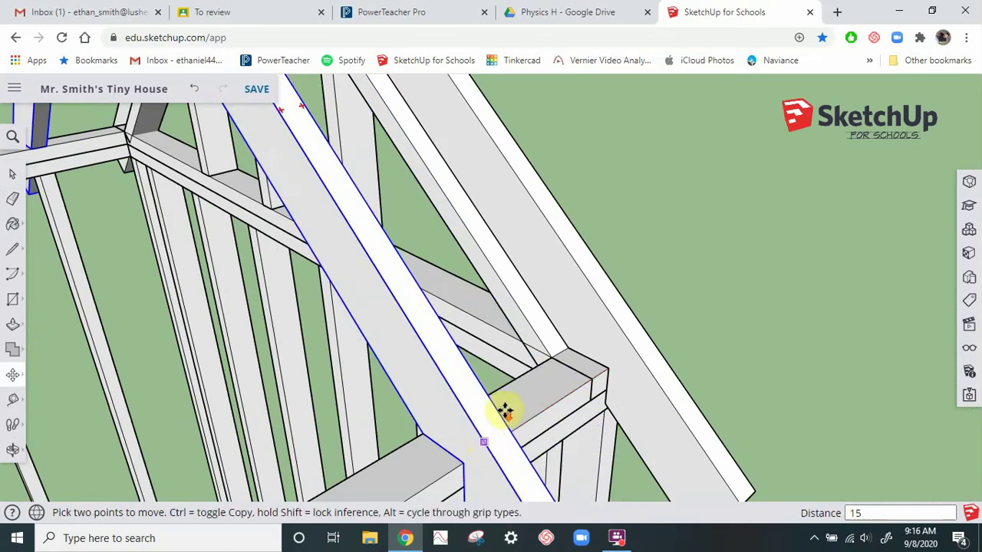
Step: Examine the position of the copied rafter pair relative to the ridge beam, wall top plates and studs from several angles
scroll(505, 408, down, 5)
scroll(499, 480, up, 5)
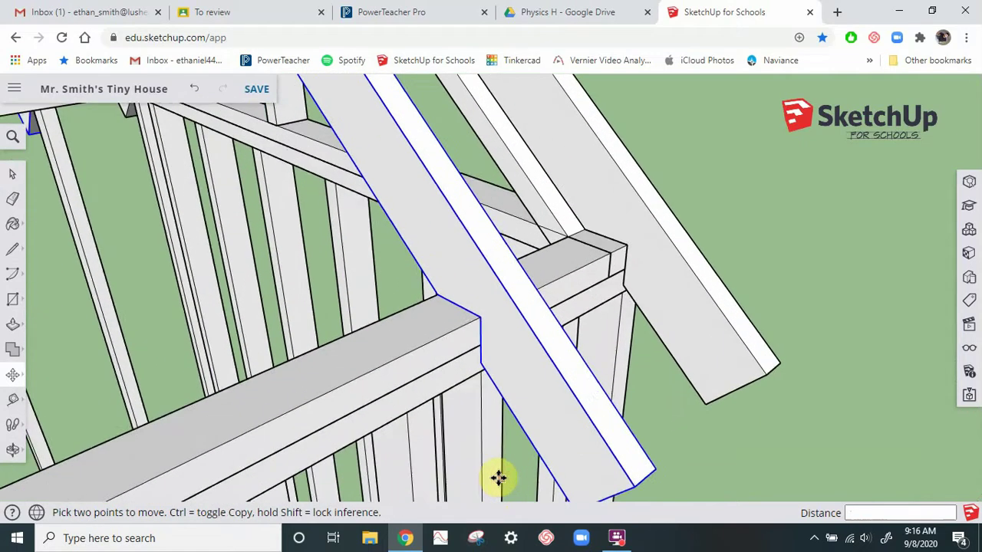
middle_drag(499, 478, 495, 443)
scroll(495, 442, down, 3)
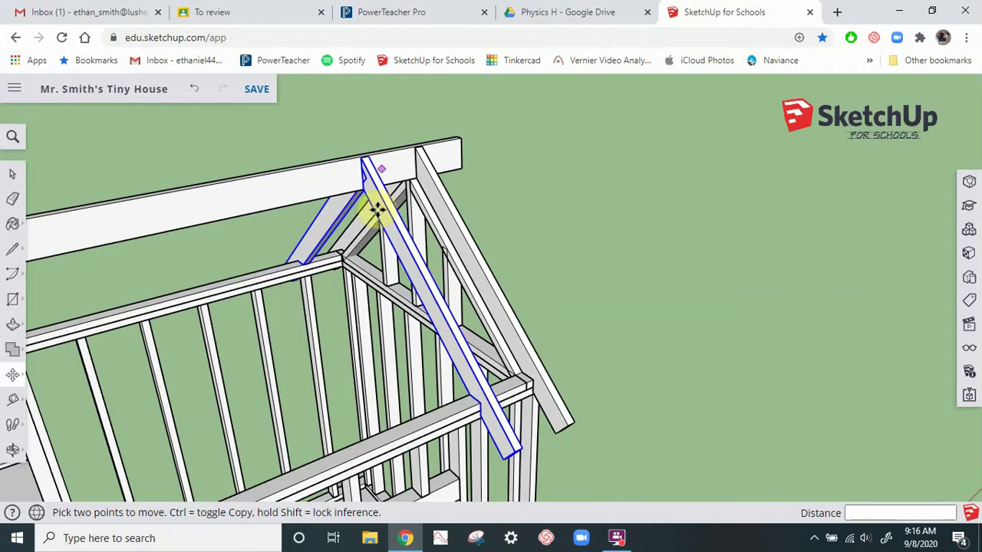
scroll(475, 431, up, 5)
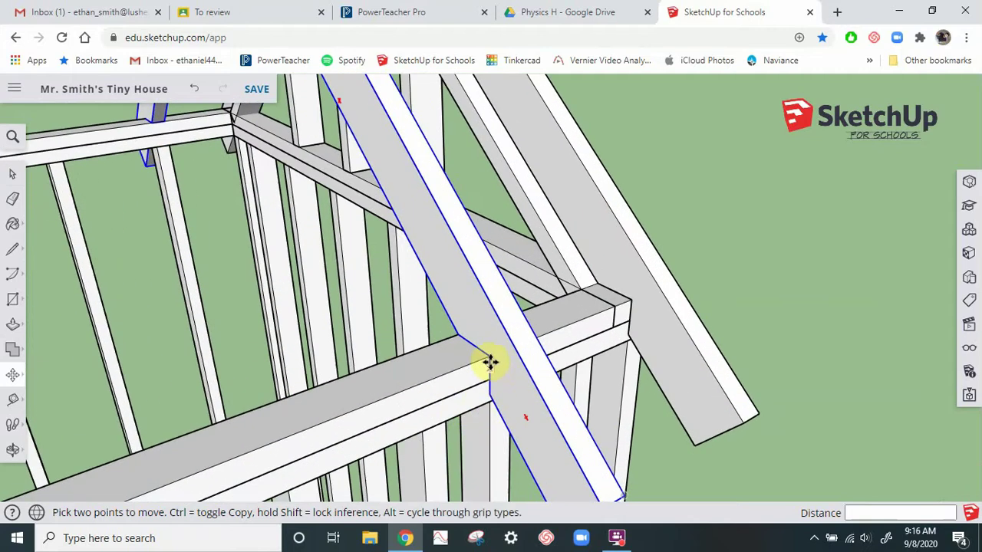
scroll(567, 454, down, 5)
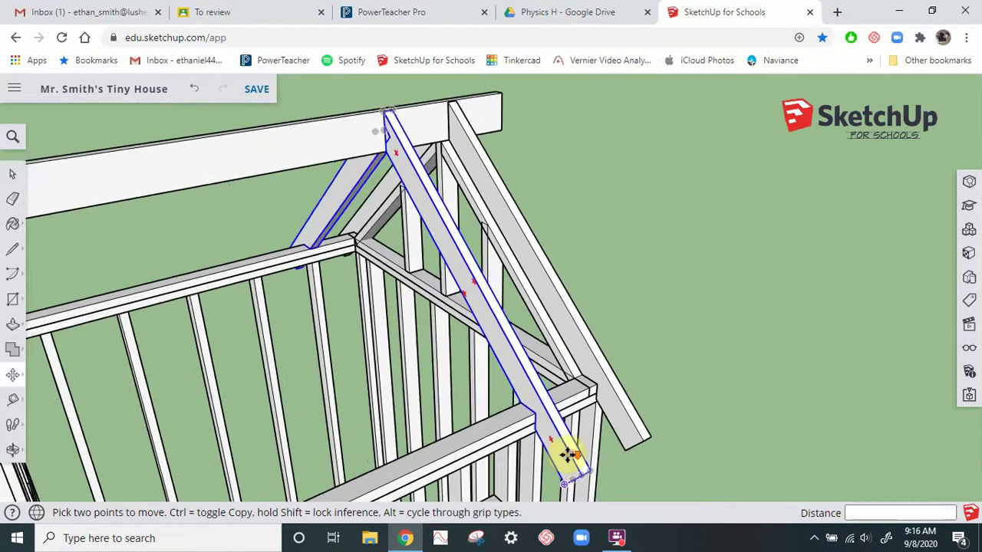
middle_drag(417, 361, 506, 333)
key(m)
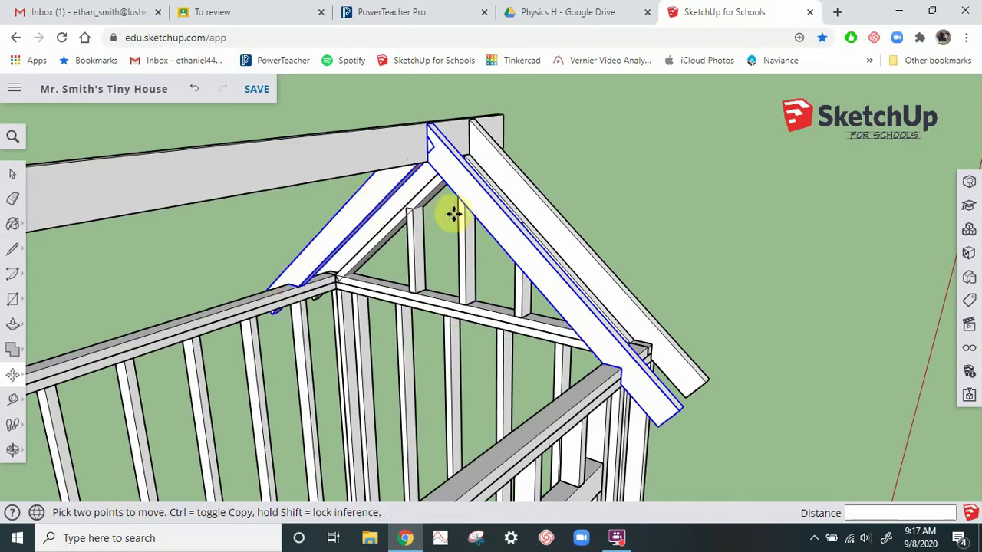
middle_drag(566, 337, 430, 383)
key(m)
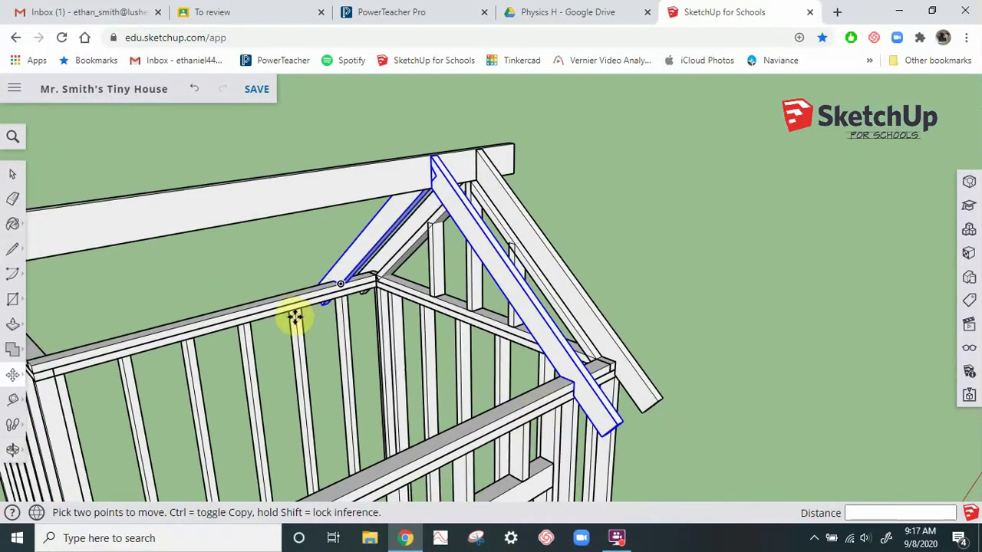
scroll(487, 274, down, 3)
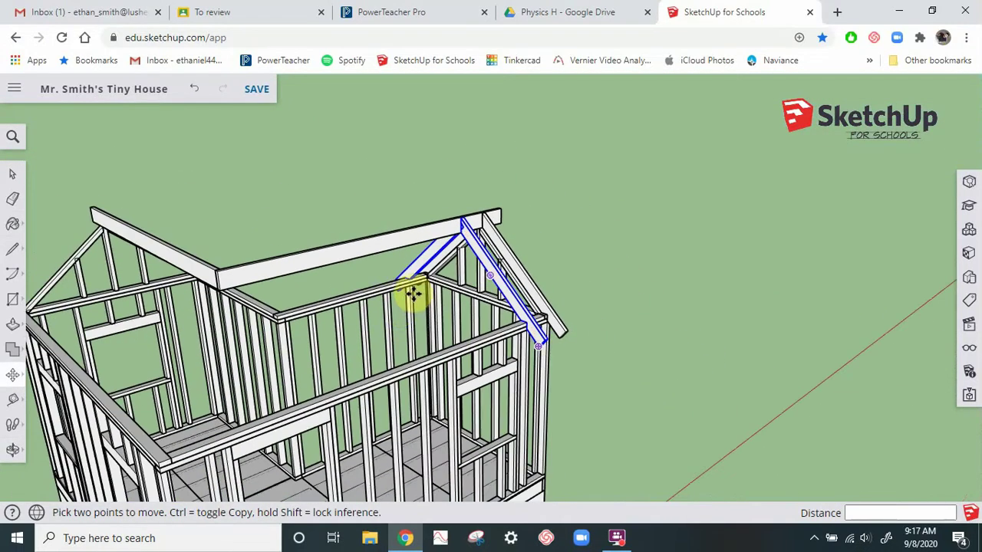
scroll(399, 306, up, 2)
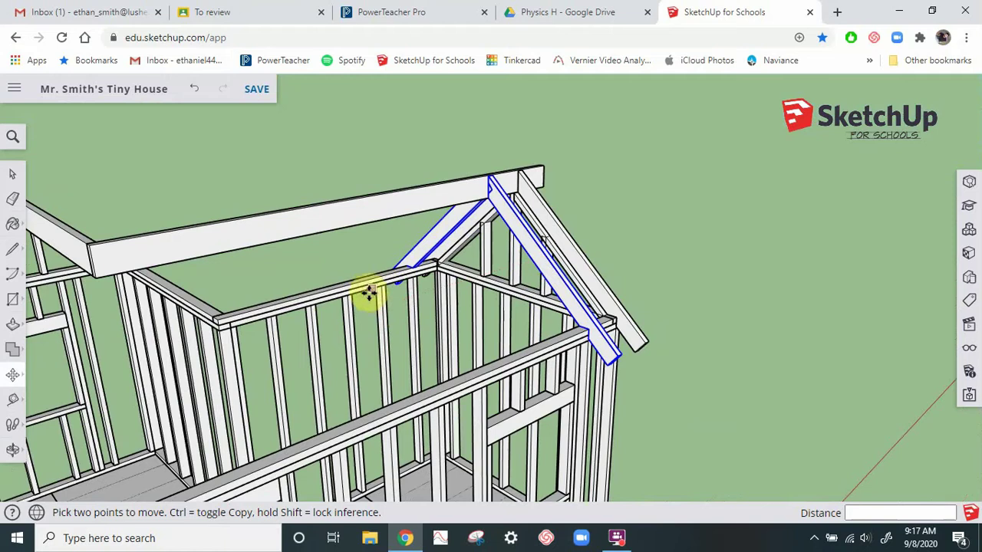
middle_drag(429, 289, 444, 232)
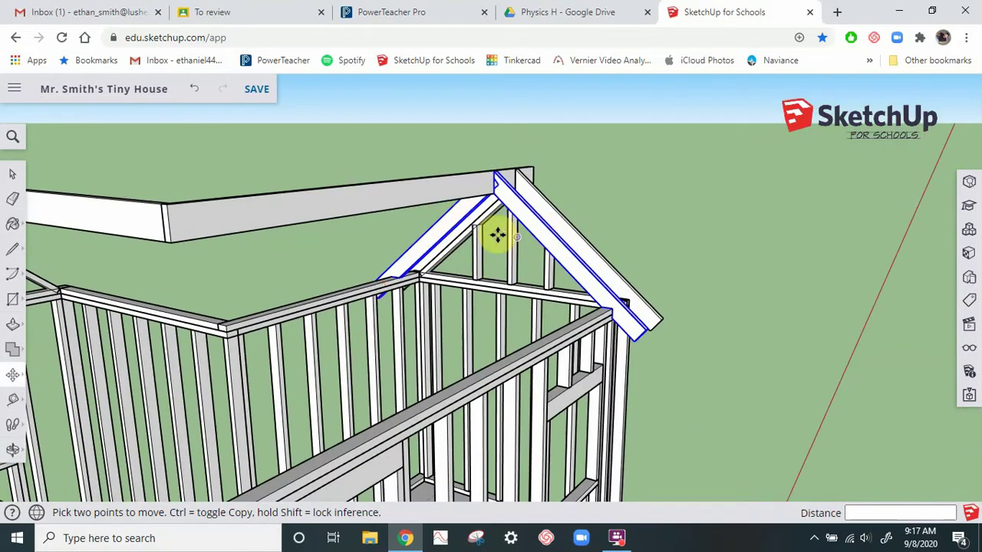
middle_drag(508, 221, 475, 248)
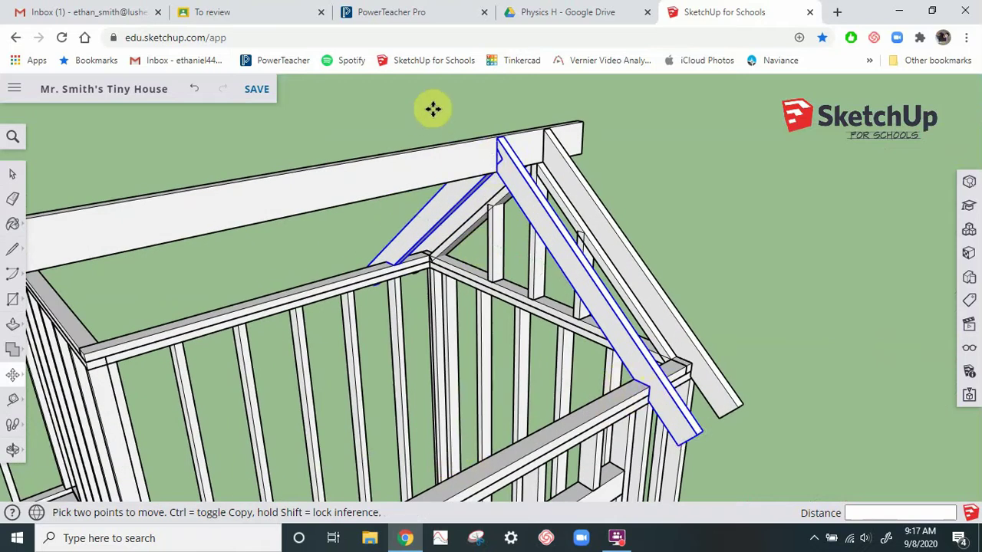
Step: Copy the selected rafter pair further inward along the wall's top plate, starting from the rafter's notch endpoint
scroll(495, 261, down, 5)
scroll(539, 204, up, 5)
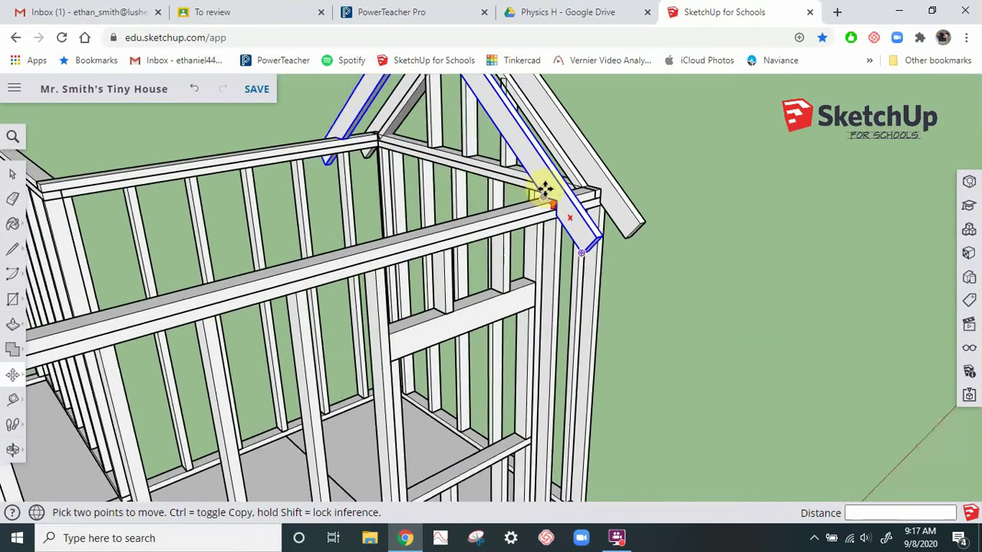
scroll(543, 190, up, 2)
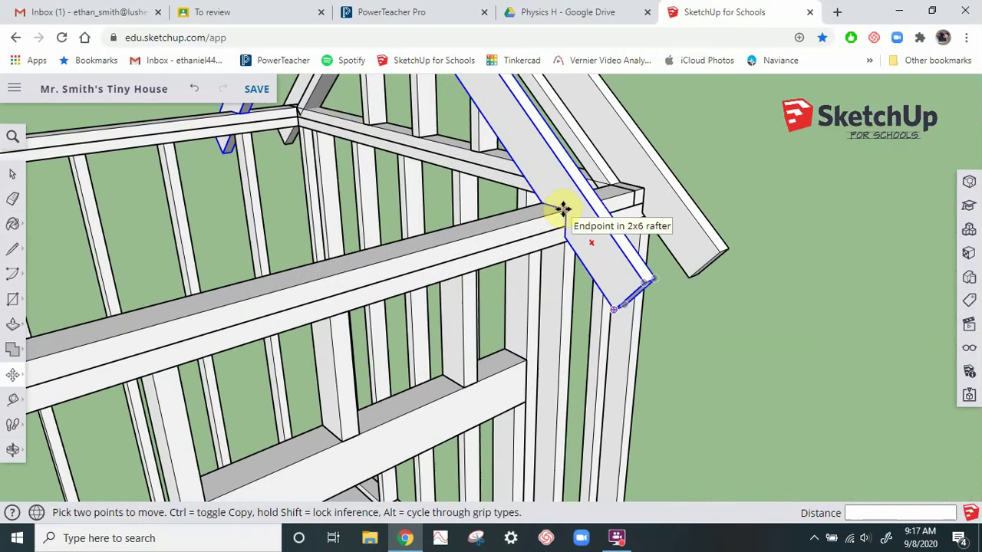
click(536, 213)
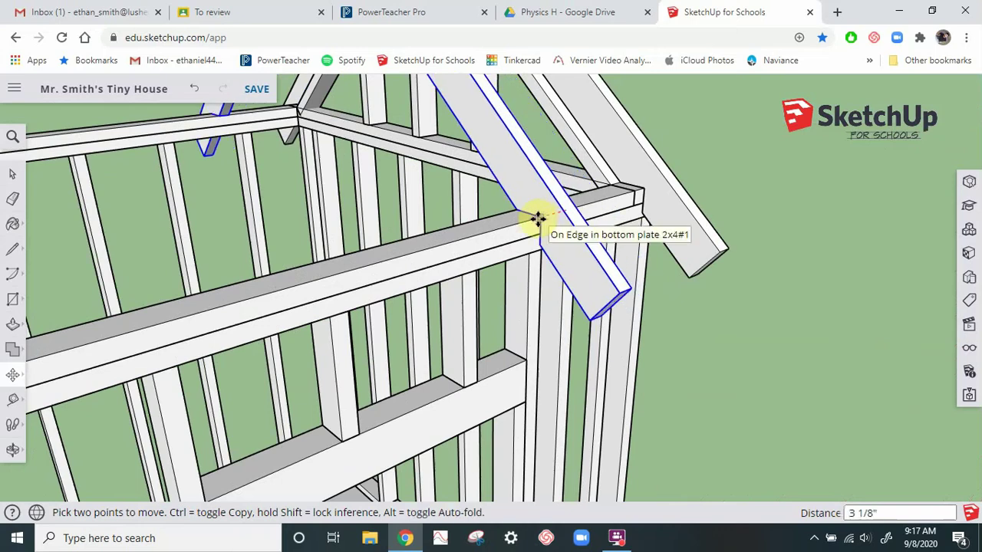
key(ctrl)
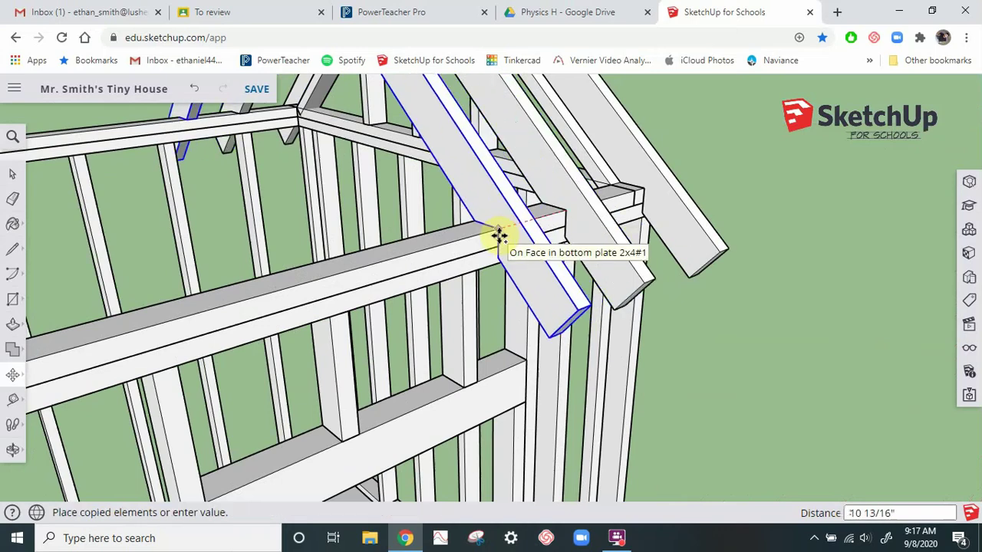
key(Return)
middle_drag(542, 269, 546, 238)
middle_drag(496, 315, 259, 258)
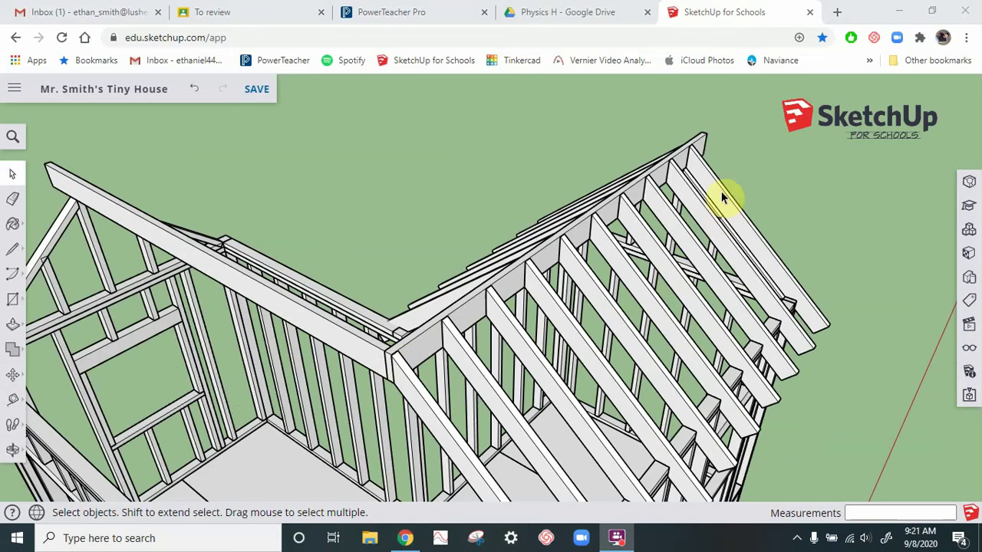
middle_drag(540, 286, 730, 375)
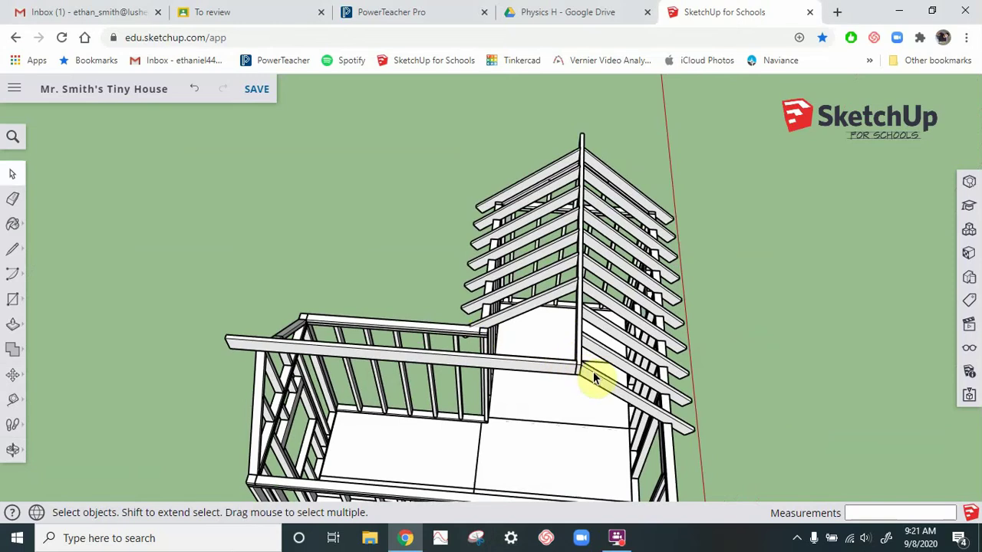
Step: Open the main ridge beam for editing and push its top face down about 3/16 inch to the rafters' top corner
middle_drag(620, 406, 617, 325)
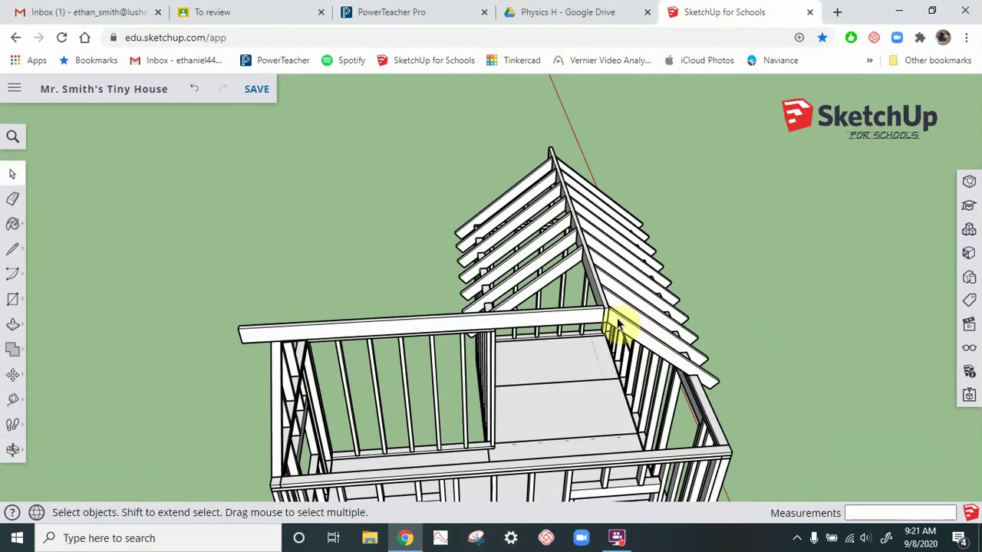
scroll(618, 301, up, 5)
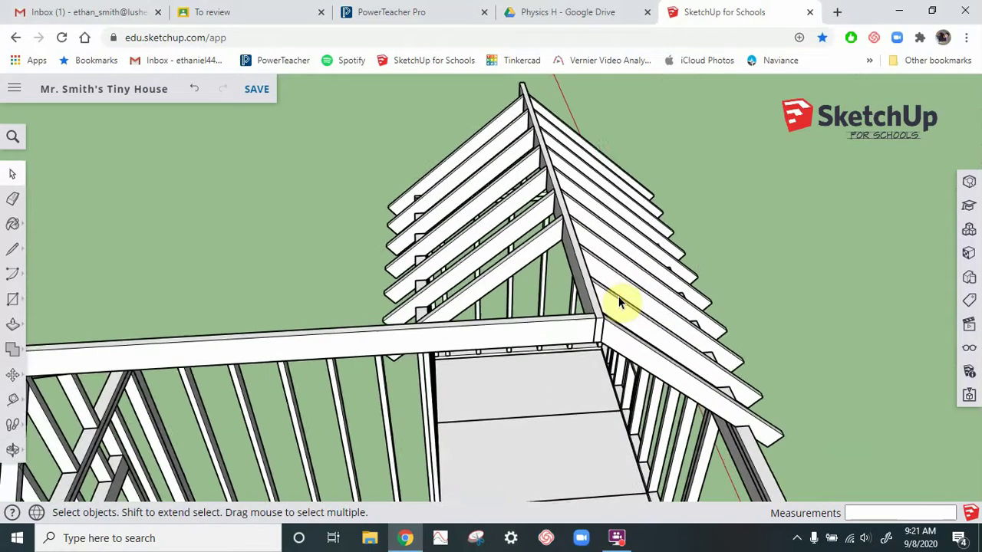
middle_drag(624, 314, 499, 244)
scroll(473, 460, down, 6)
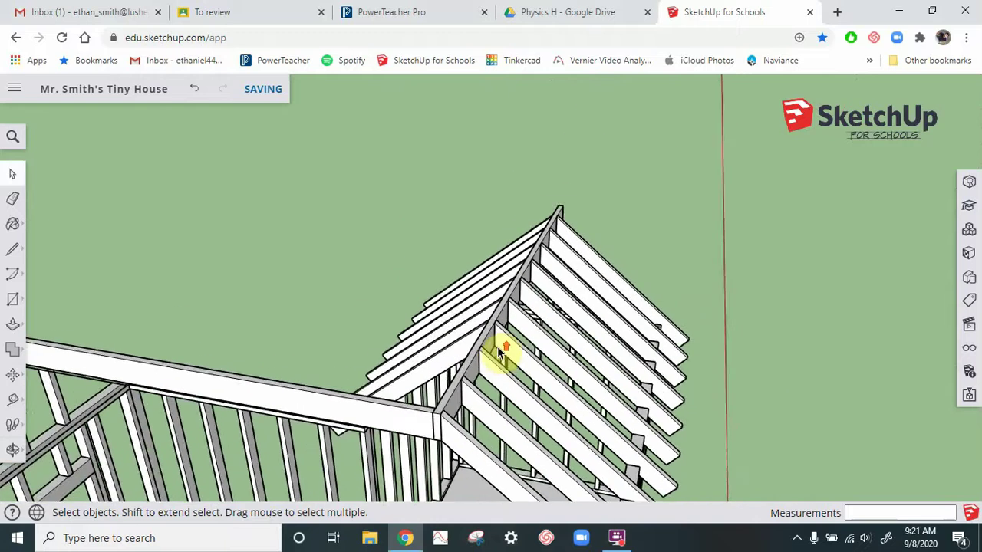
scroll(502, 350, up, 4)
middle_drag(433, 401, 434, 376)
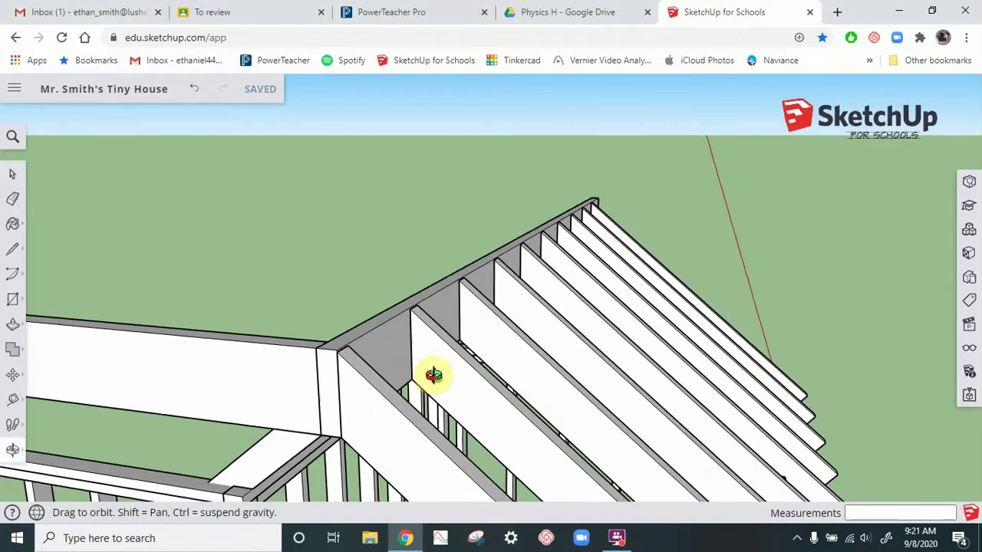
scroll(423, 335, up, 3)
click(390, 294)
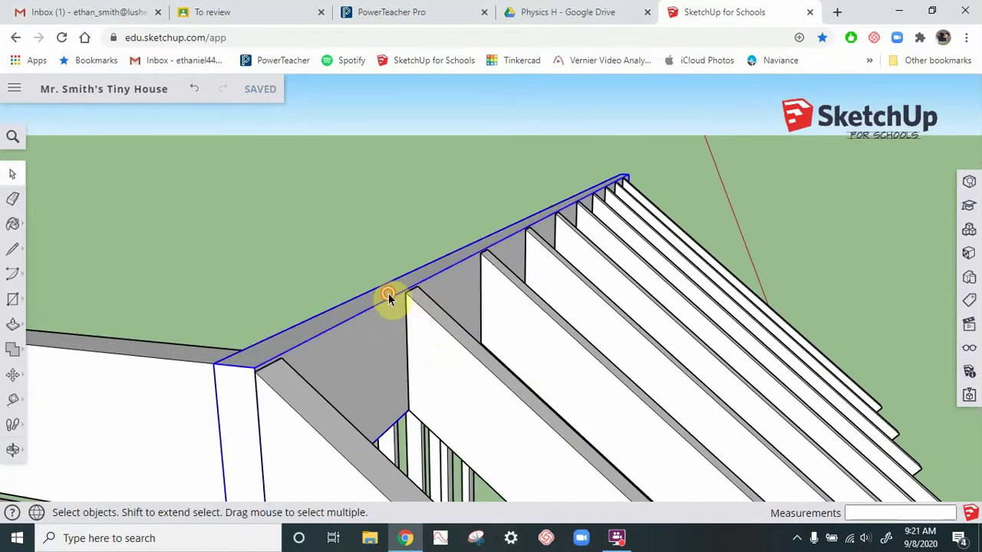
double_click(389, 293)
click(12, 328)
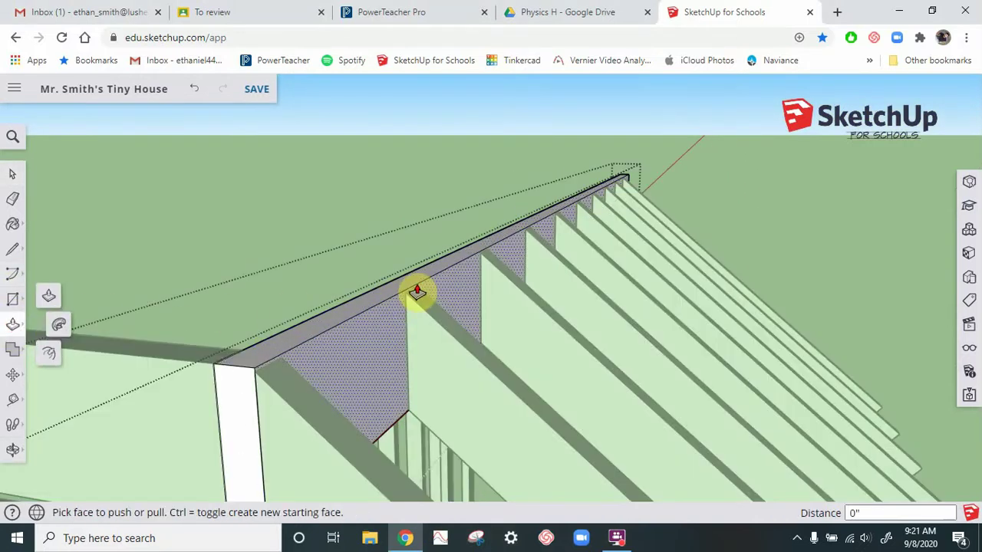
mouse_move(401, 291)
mouse_down()
mouse_move(413, 301)
mouse_move(403, 302)
mouse_up()
key(ctrl+z)
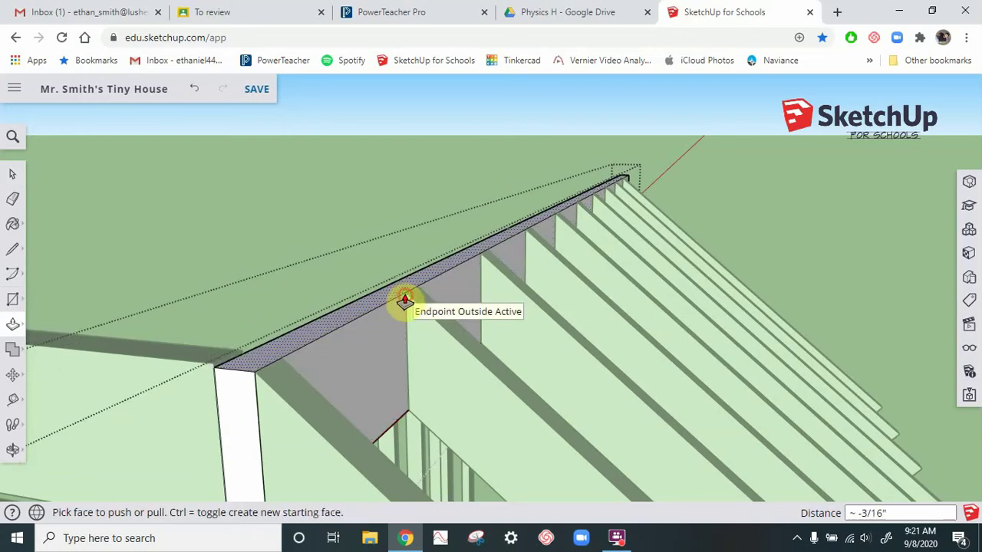
click(18, 178)
Step: Push the top face of the beam crossing the ridge's front end down about 3/16 inch, flush with the main ridge
middle_drag(230, 383, 204, 386)
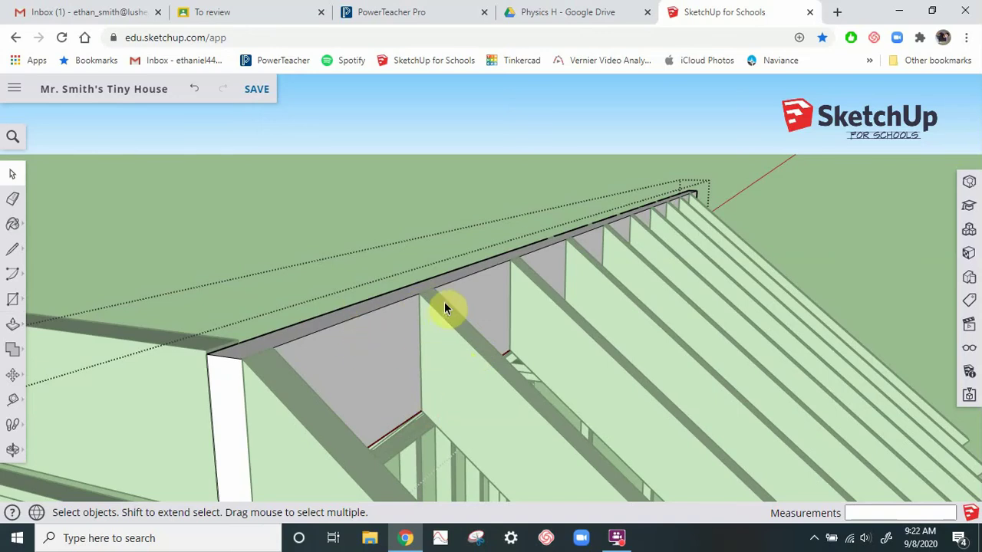
middle_drag(445, 307, 351, 387)
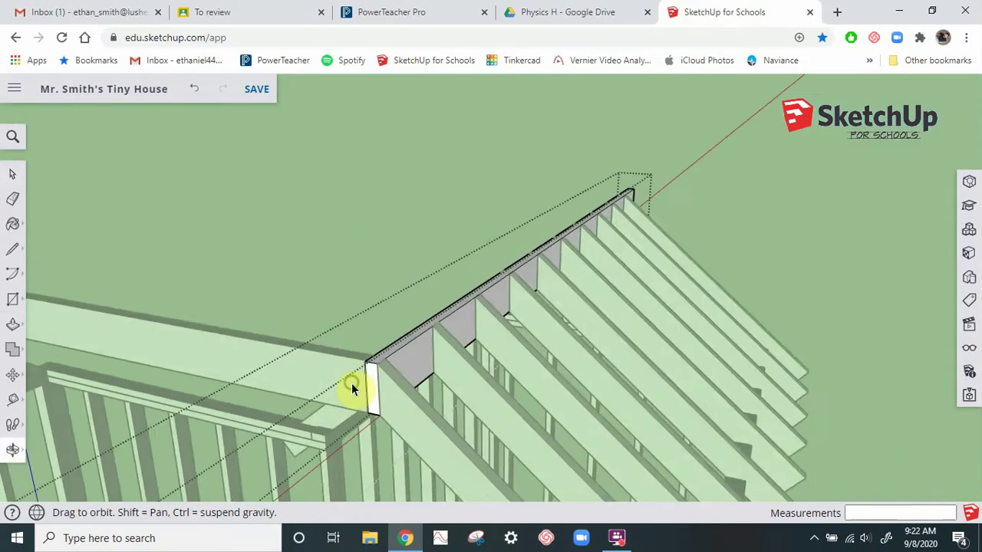
scroll(322, 364, up, 2)
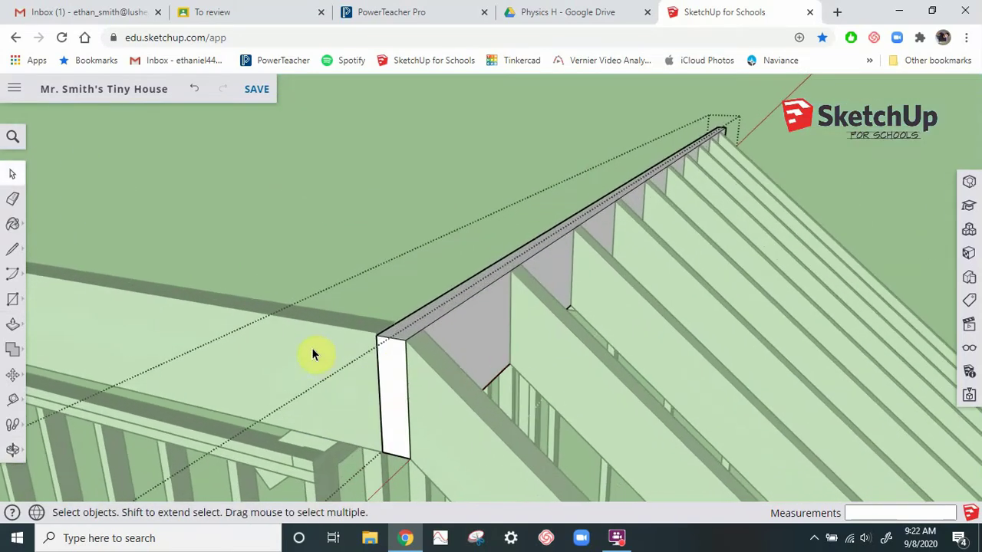
click(193, 255)
double_click(256, 338)
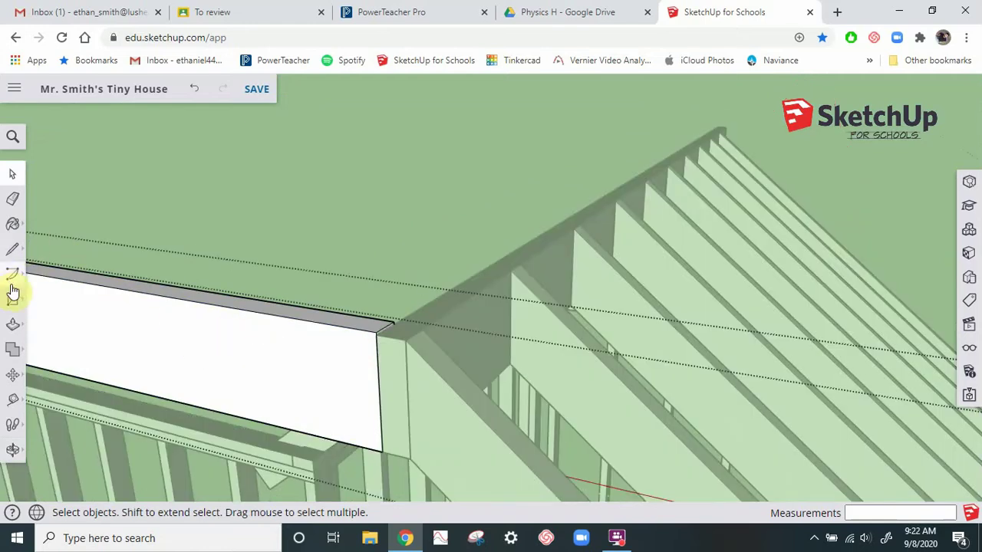
click(13, 327)
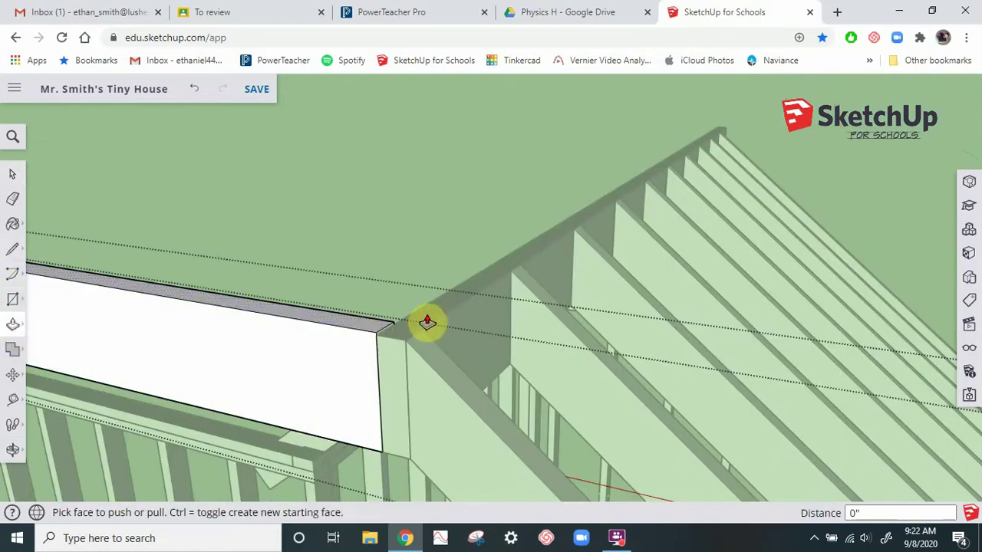
click(373, 332)
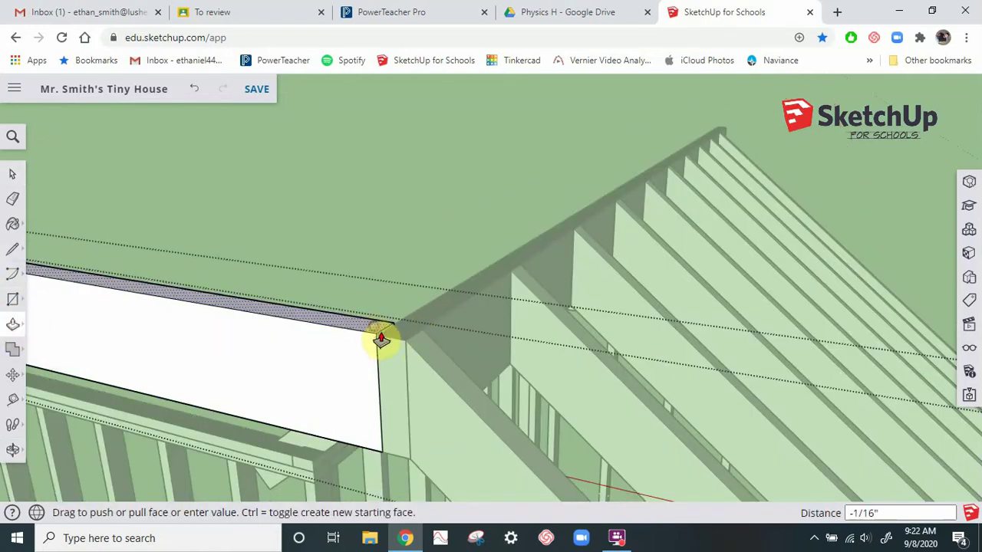
click(379, 343)
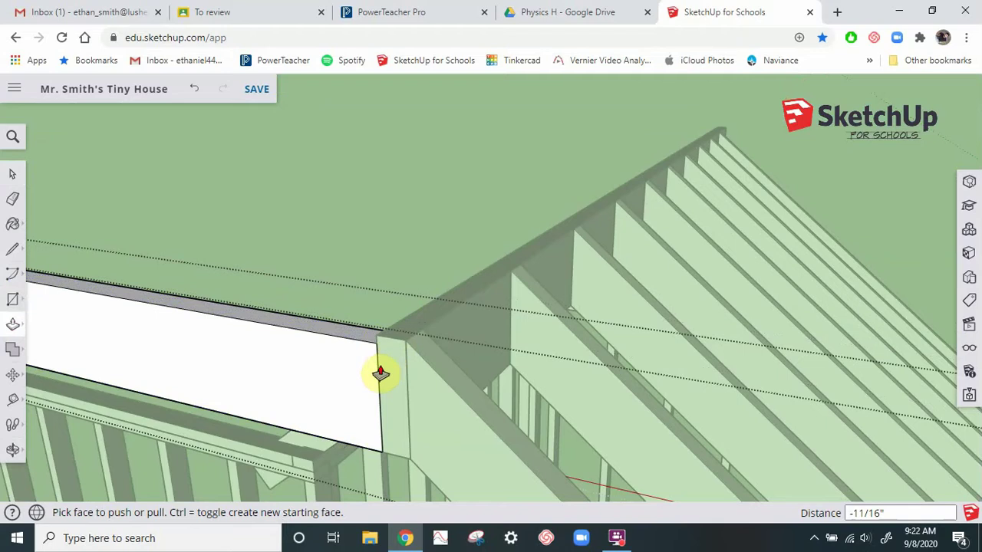
click(365, 330)
click(376, 341)
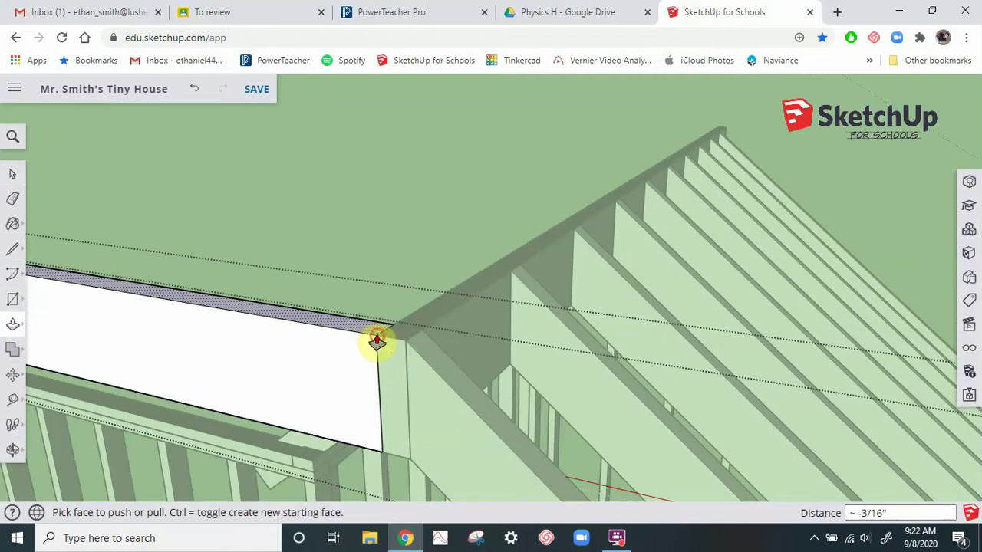
click(280, 173)
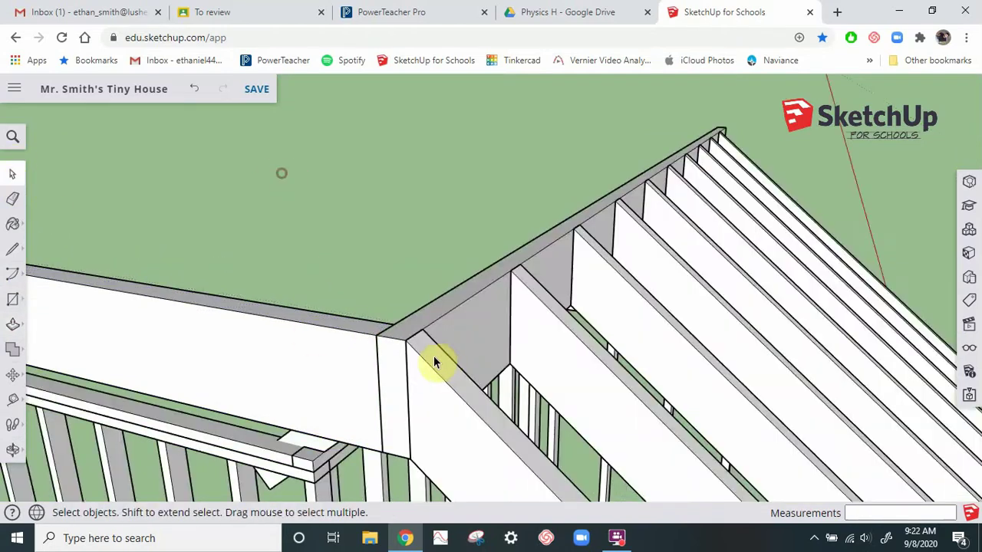
Step: Examine the junction of the ridge beams, the end rafters and the nearby wall corner from several angles
middle_drag(371, 344, 508, 314)
scroll(398, 276, down, 4)
middle_drag(398, 278, 289, 295)
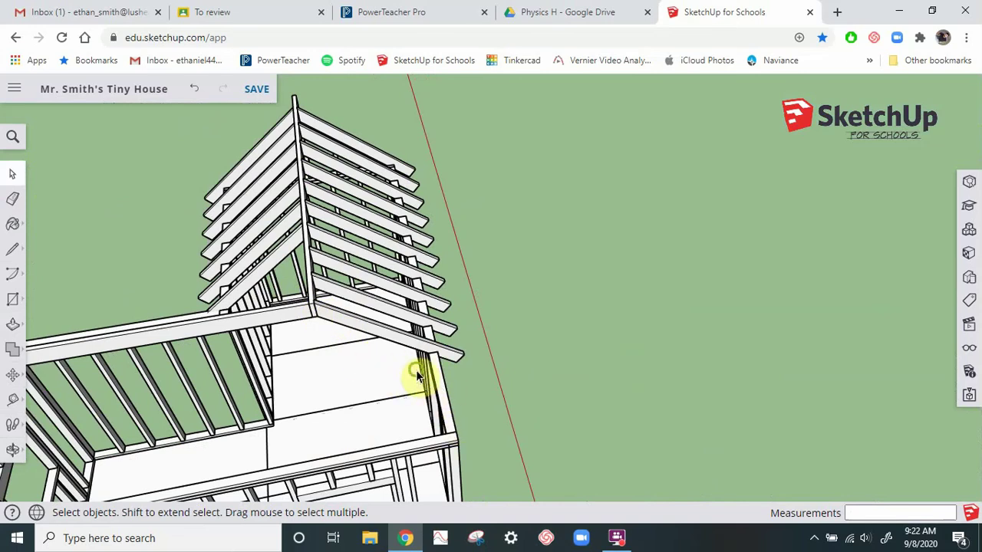
middle_drag(417, 374, 408, 356)
scroll(468, 376, up, 2)
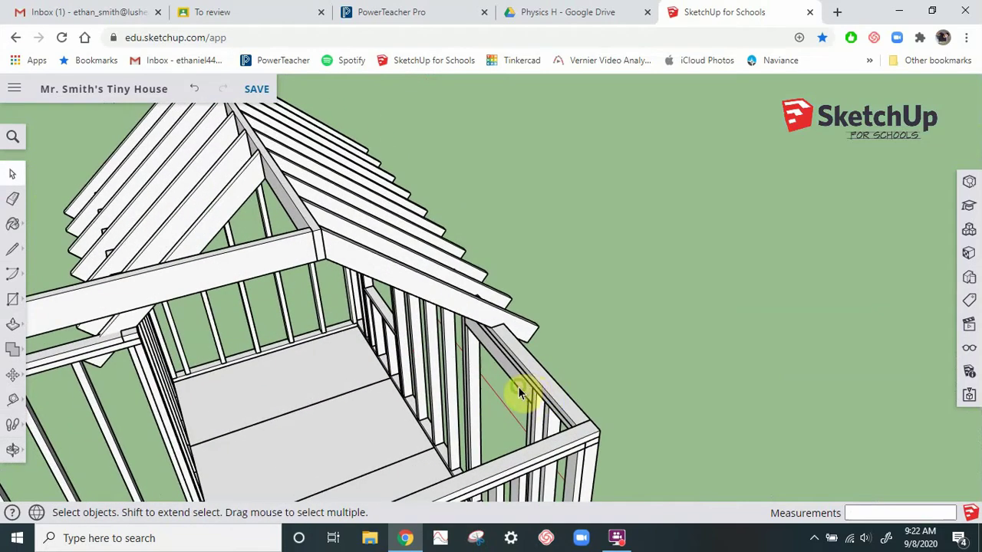
middle_drag(519, 392, 378, 373)
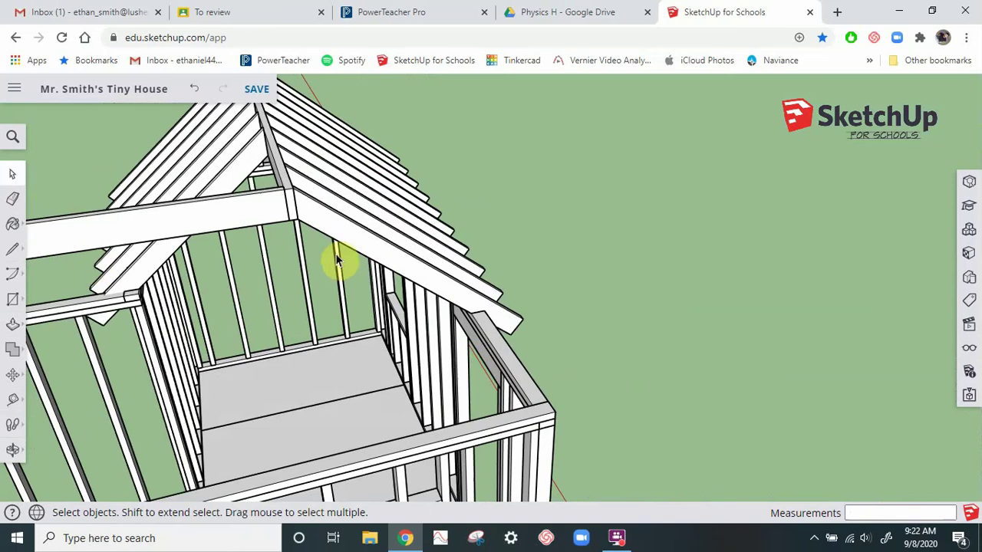
scroll(332, 359, down, 3)
middle_drag(346, 366, 318, 278)
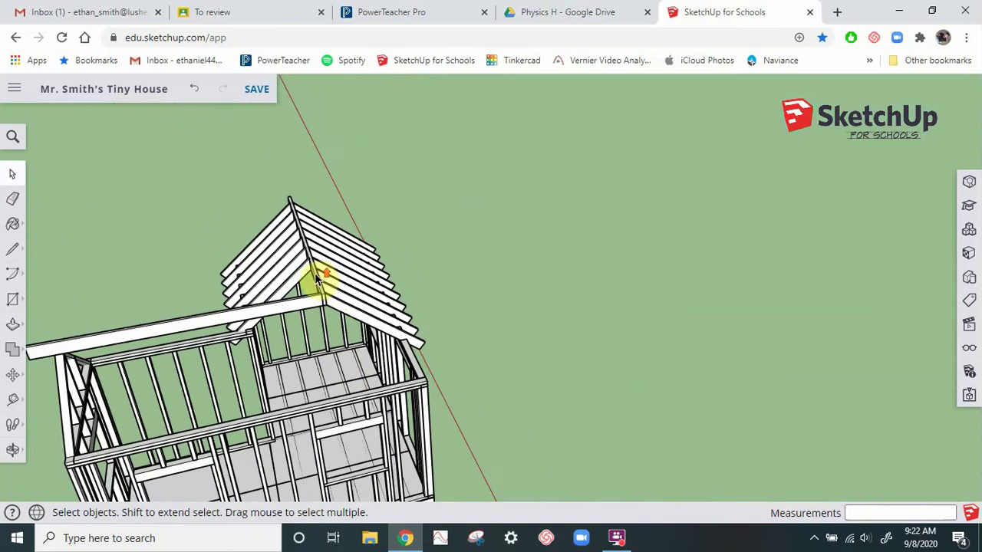
scroll(318, 278, up, 5)
click(322, 307)
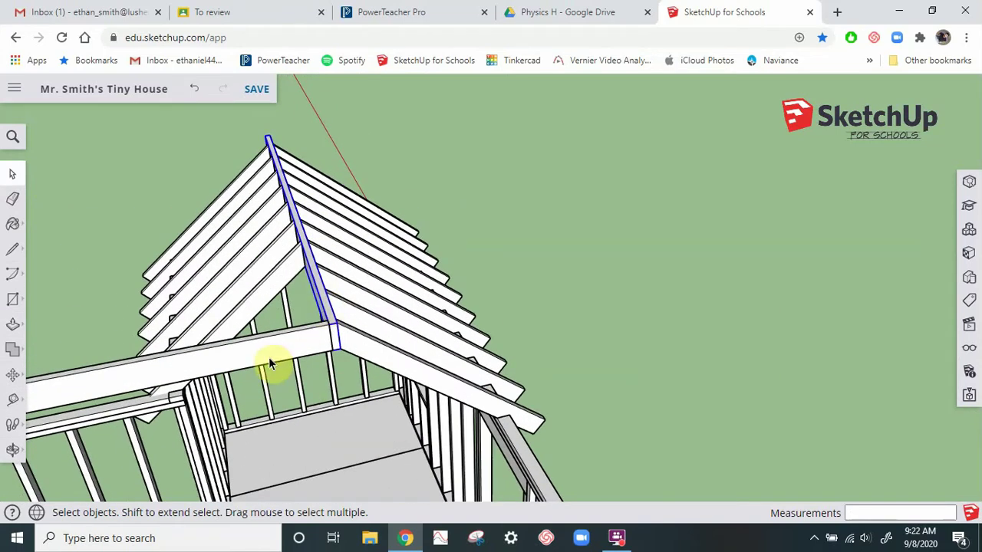
middle_drag(274, 361, 287, 333)
scroll(370, 203, down, 2)
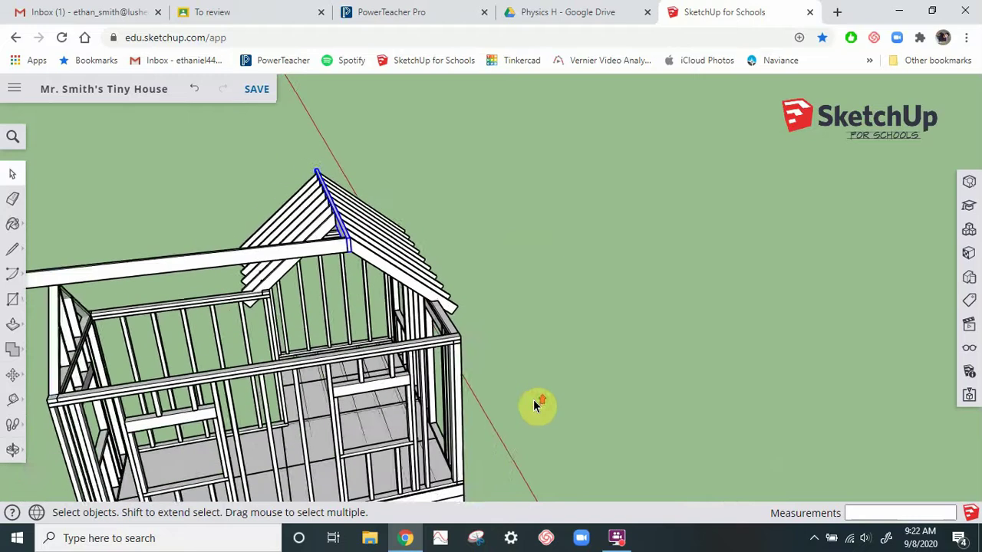
Step: Draw an upright 2 by 8 inch rectangle on the open ground beside the house's front corner
scroll(542, 413, up, 3)
click(13, 299)
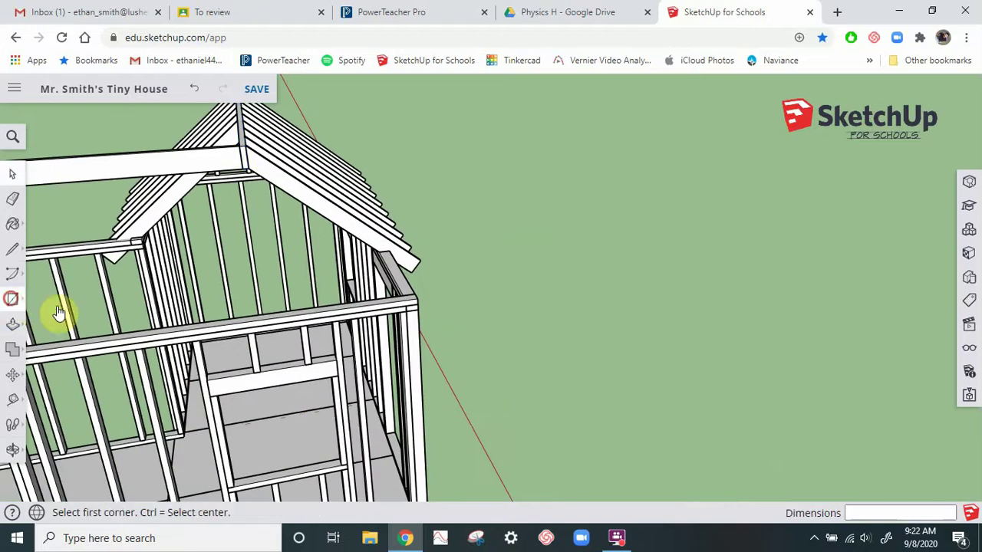
click(506, 394)
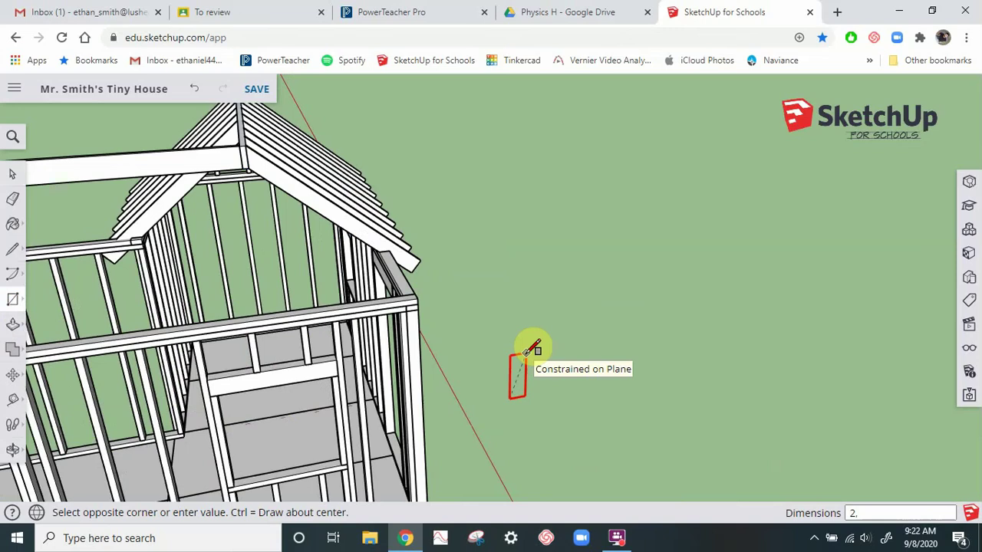
key(Escape)
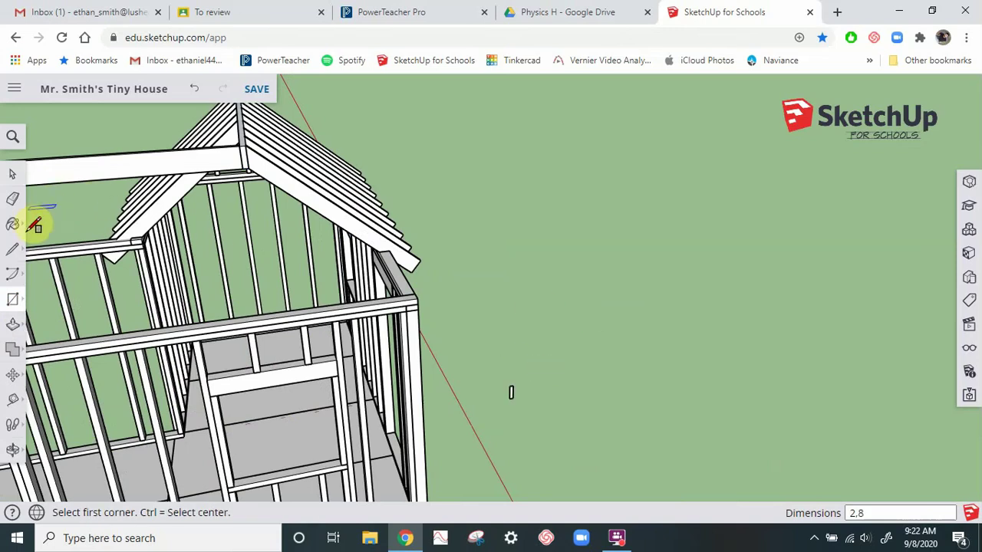
Step: Extrude the small rectangle beside the house 10 feet into a board
click(13, 324)
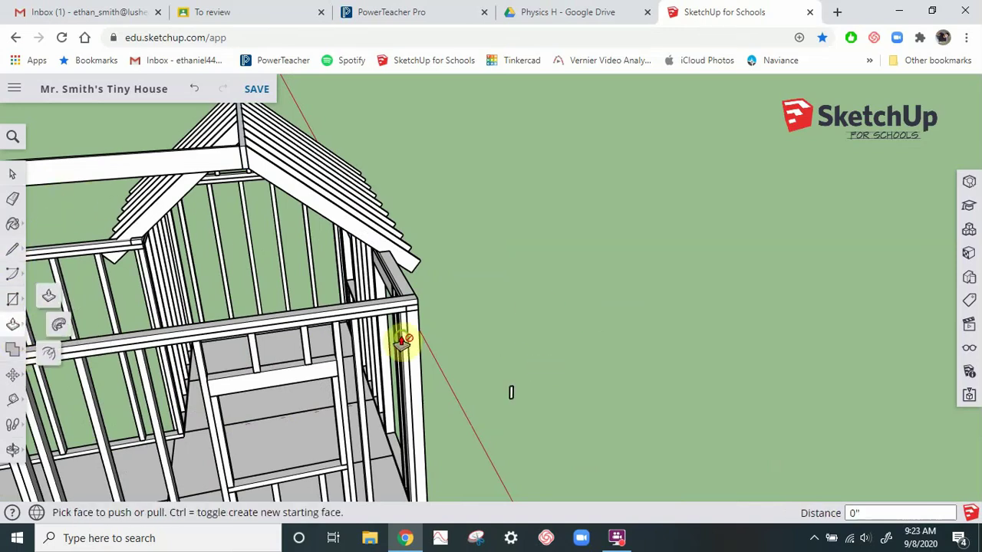
middle_drag(401, 339, 441, 375)
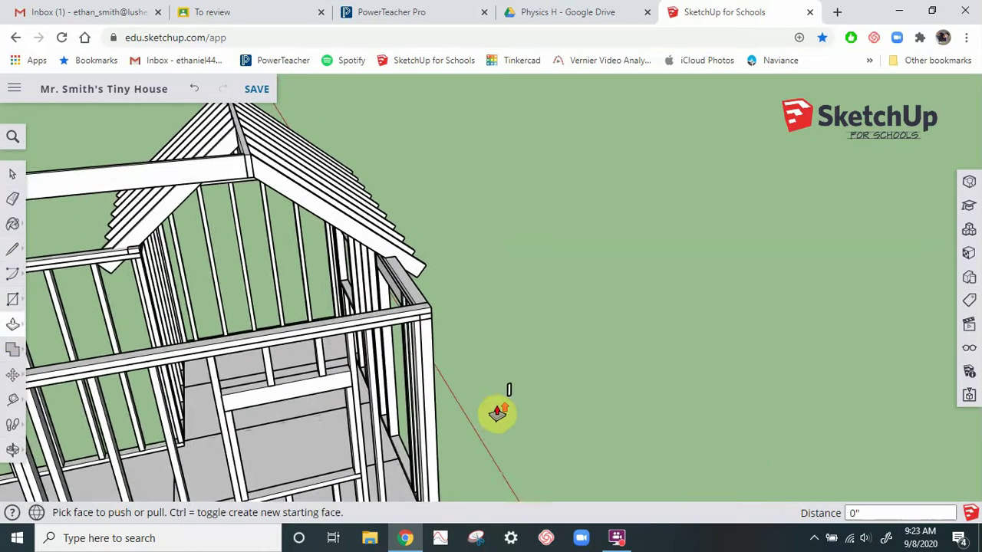
scroll(513, 395, up, 5)
click(522, 374)
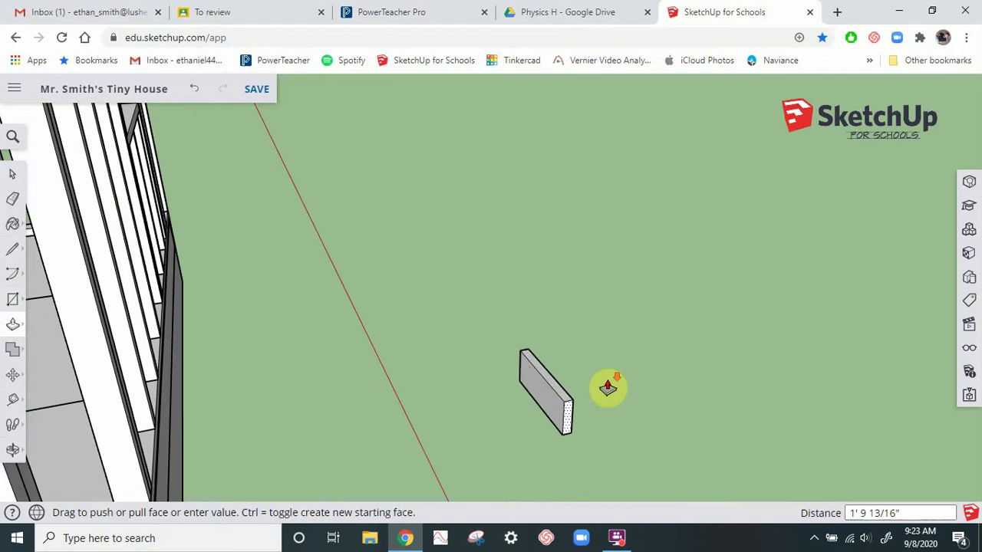
scroll(606, 387, down, 4)
scroll(617, 400, down, 2)
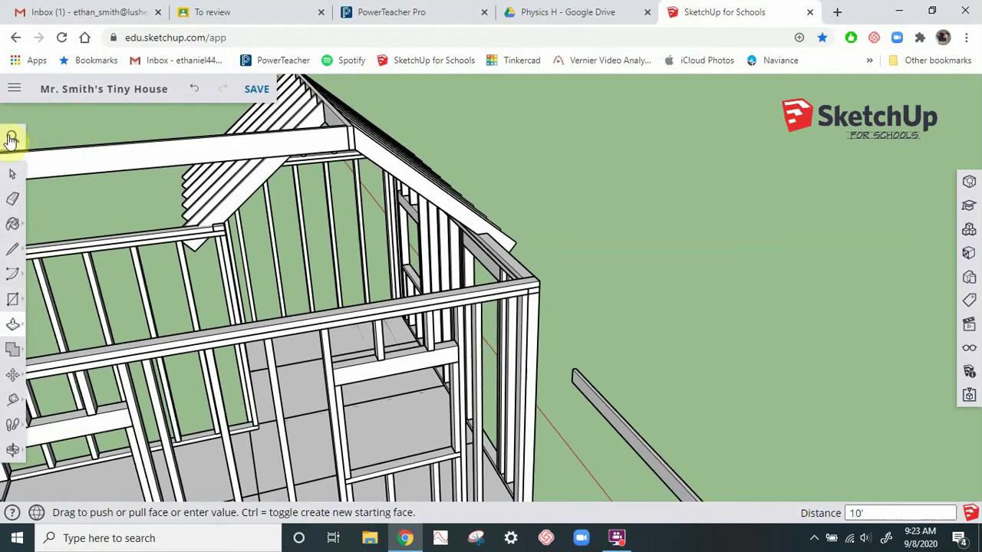
click(9, 177)
Step: Select the whole new board and make it a component named "hip rafter 2x6"
scroll(638, 381, down, 4)
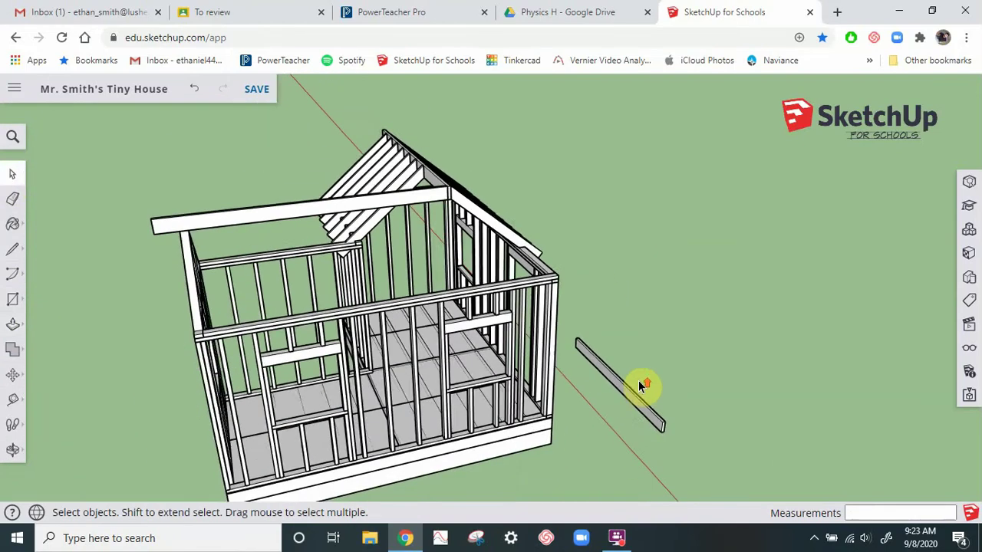
scroll(641, 391, up, 3)
click(639, 403)
right_click(640, 403)
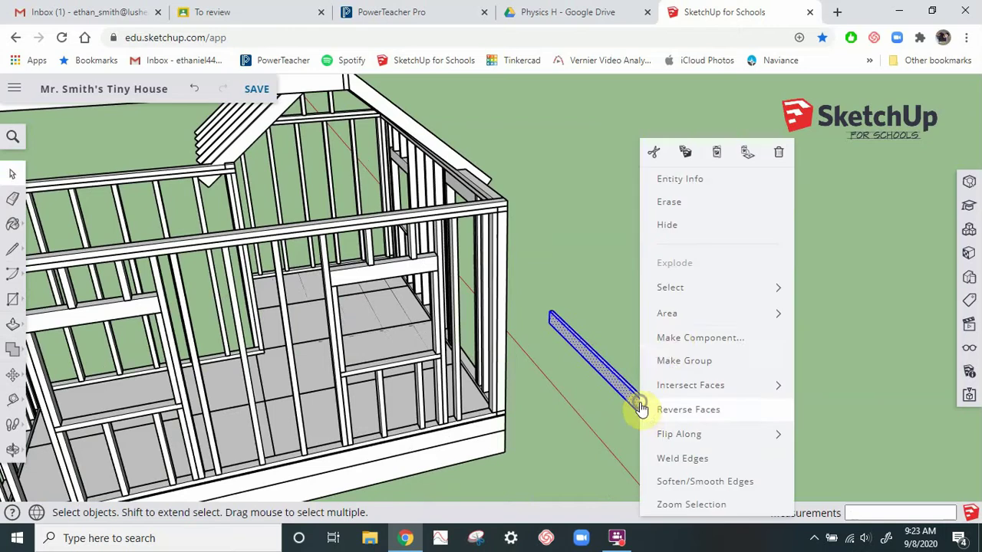
click(666, 340)
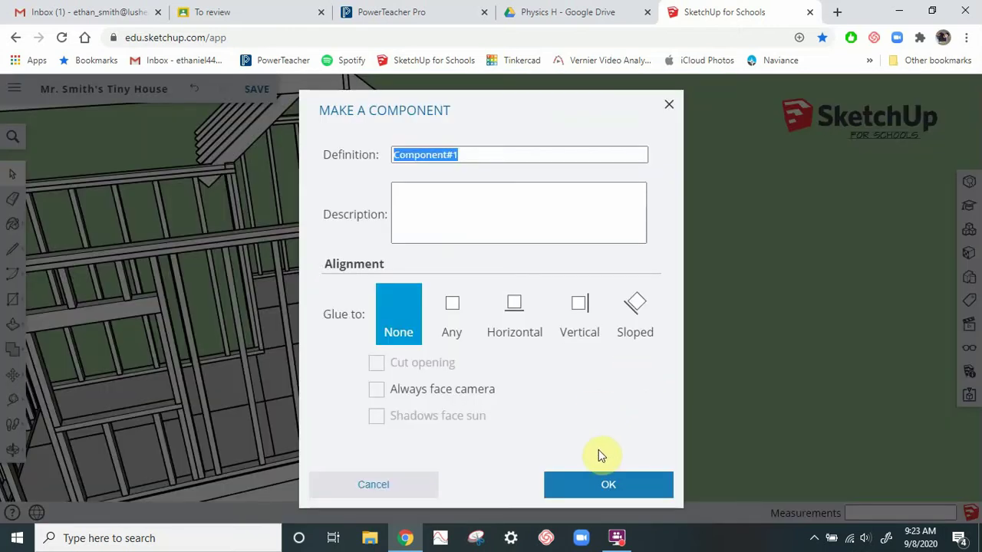
text(rid)
key(BackSpace)
key(BackSpace)
key(BackSpace)
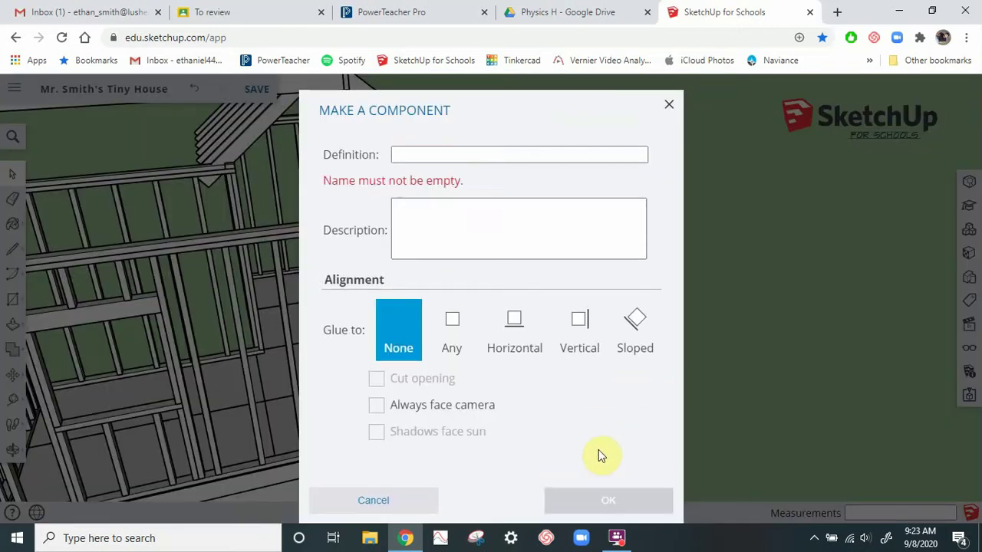
text(hip rafter 2)
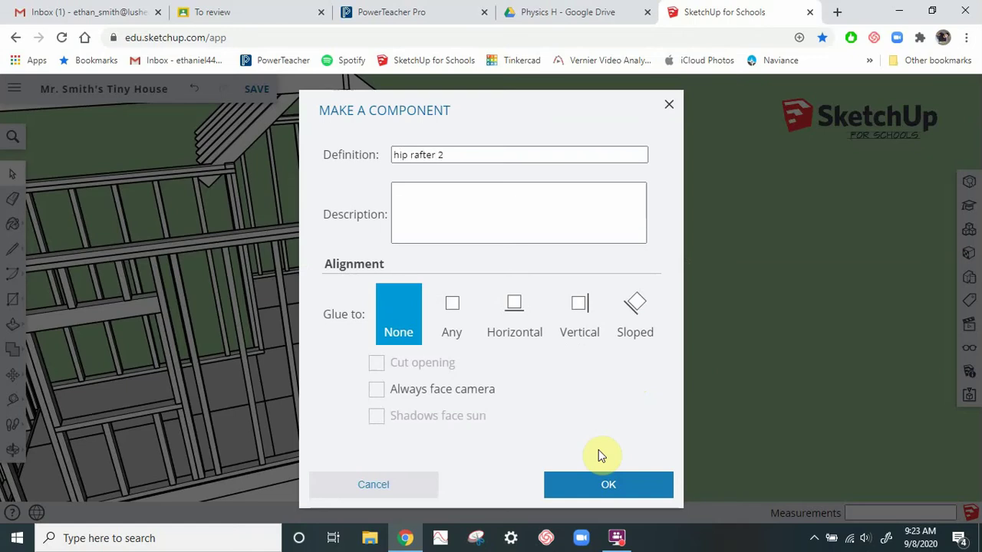
text(x6)
key(Return)
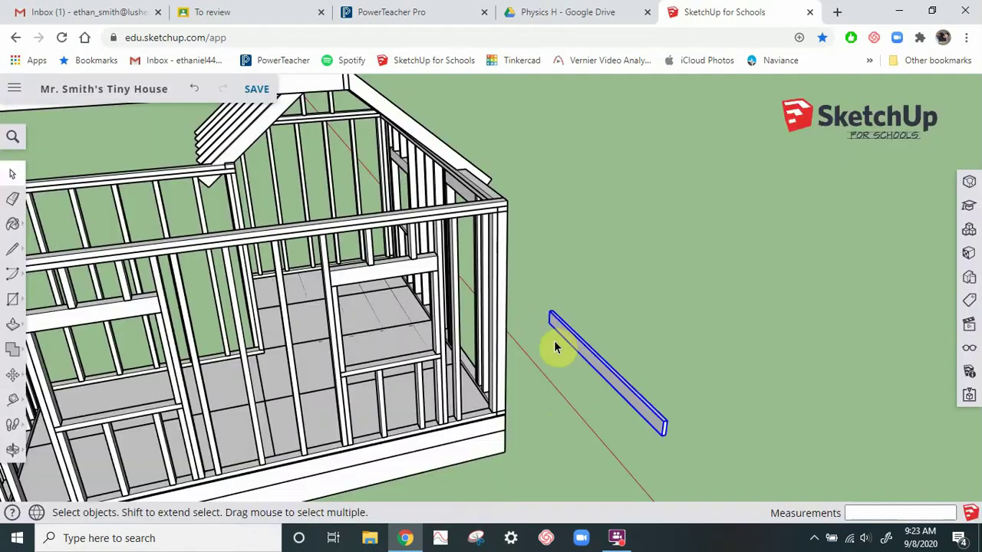
Step: Move the hip rafter board by its end corner from the ground up to the open end of the ridge beam
scroll(533, 319, up, 1)
scroll(535, 321, up, 2)
middle_drag(606, 340, 347, 471)
scroll(377, 463, down, 1)
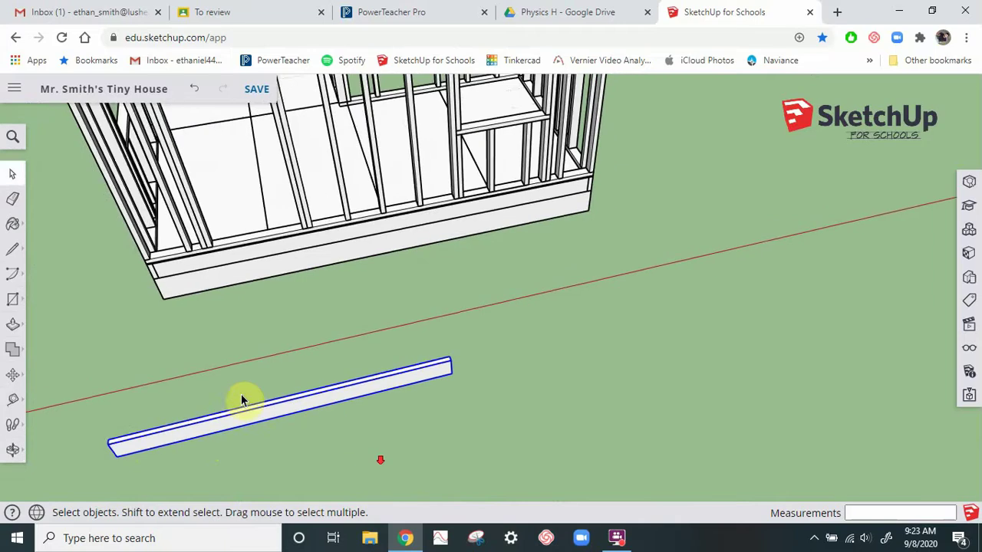
scroll(476, 379, up, 5)
middle_drag(453, 379, 256, 288)
click(15, 375)
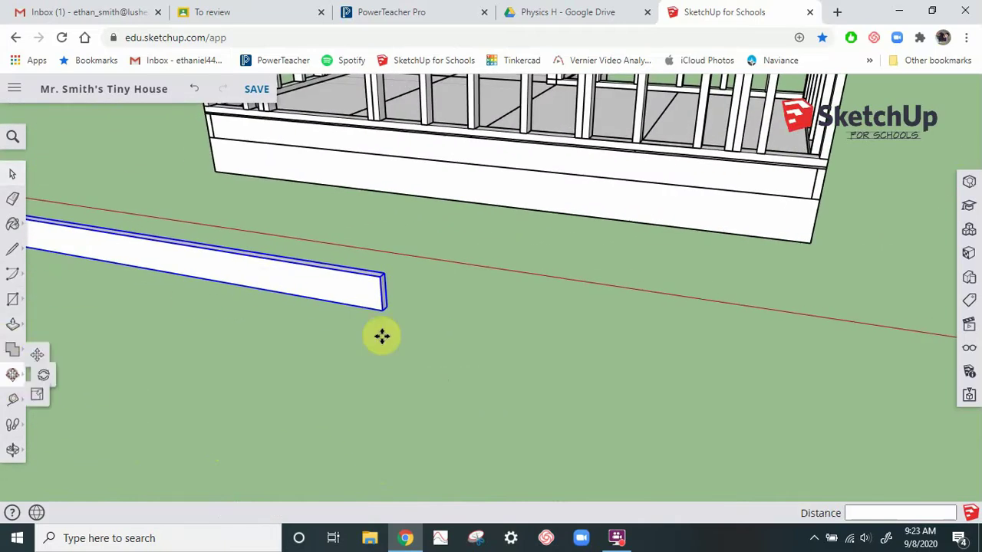
click(388, 322)
scroll(396, 429, down, 6)
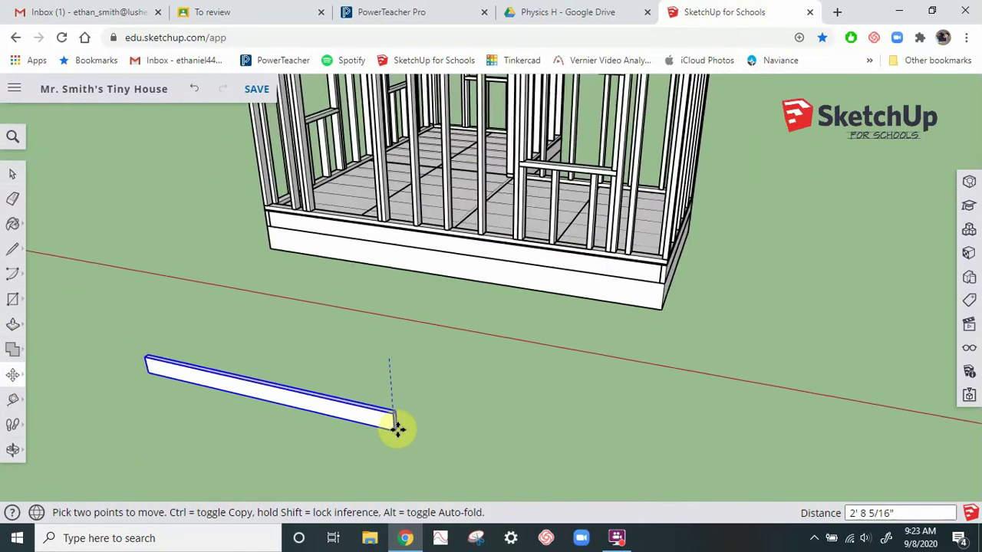
scroll(375, 178, up, 10)
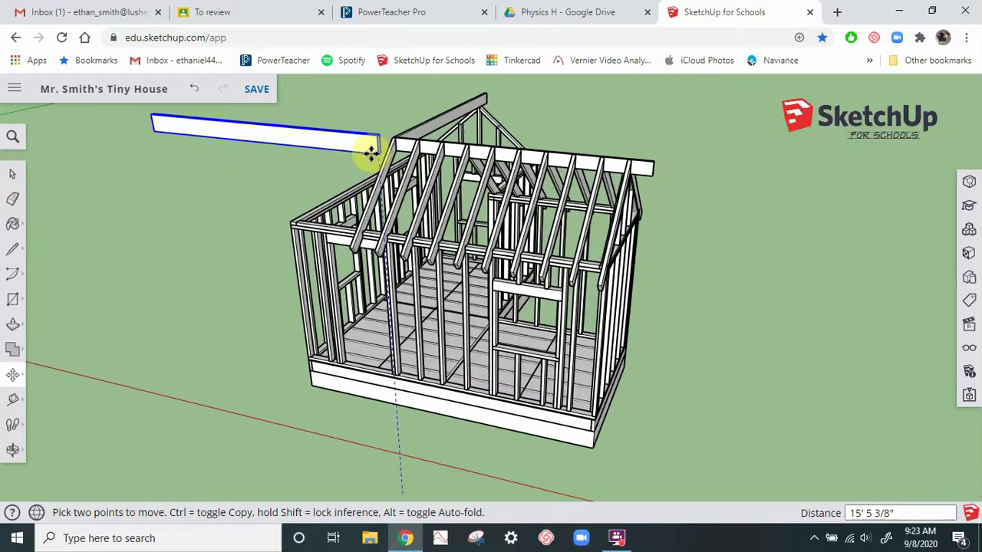
middle_drag(376, 131, 605, 213)
scroll(605, 212, down, 3)
scroll(265, 162, up, 3)
scroll(264, 162, up, 5)
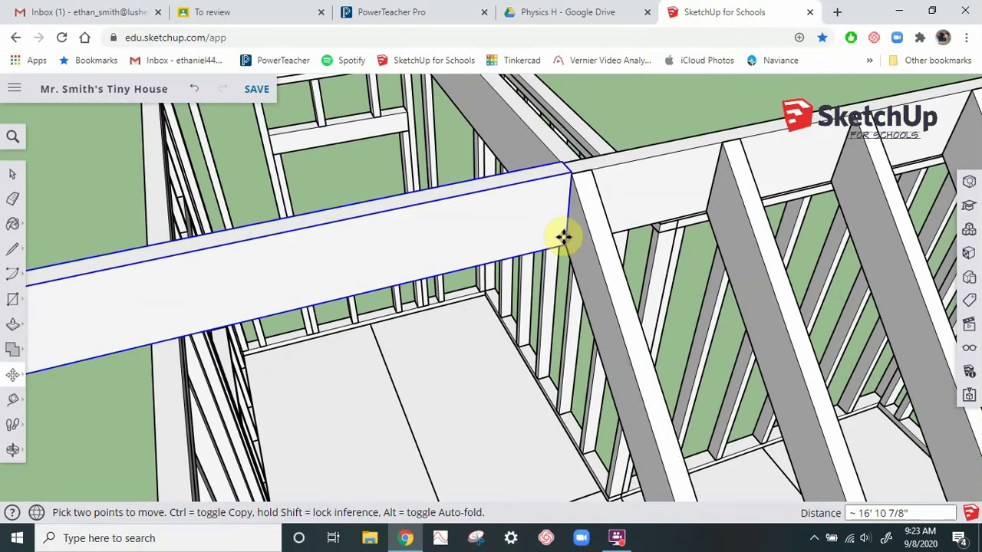
click(567, 171)
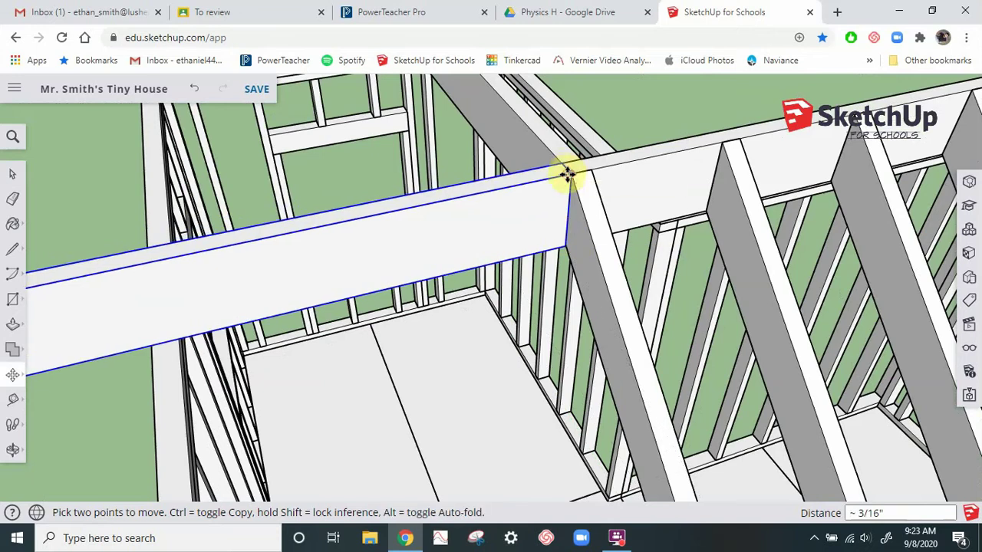
Step: Shift the hip rafter by the middle of its upper end edge onto the corner where the ridge beam meets the end rafter
scroll(572, 184, up, 4)
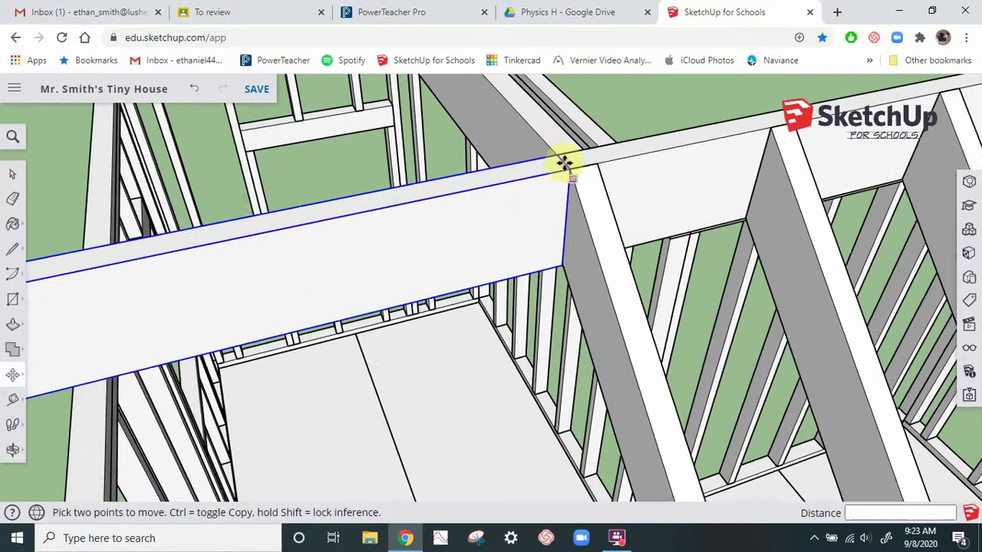
scroll(604, 150, down, 2)
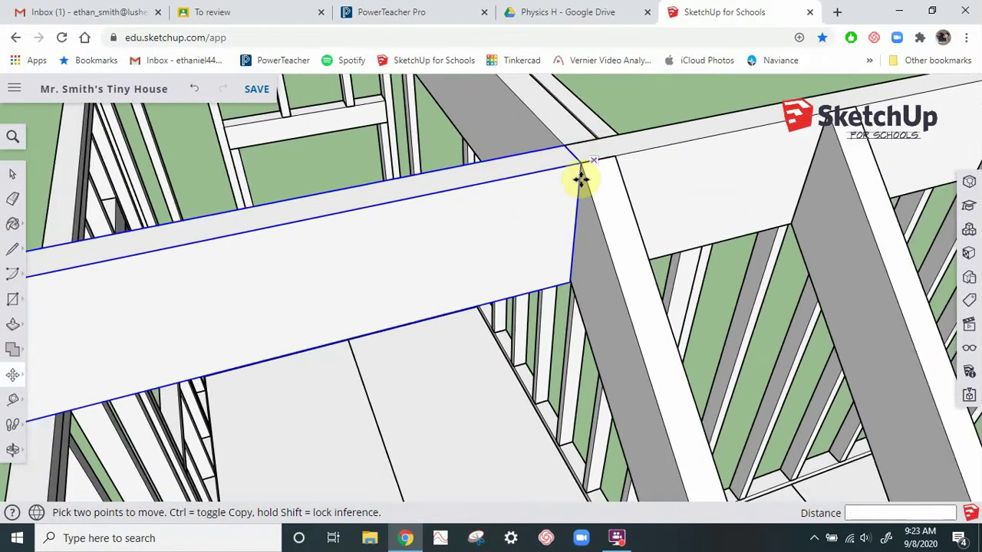
scroll(581, 179, up, 1)
scroll(569, 181, up, 1)
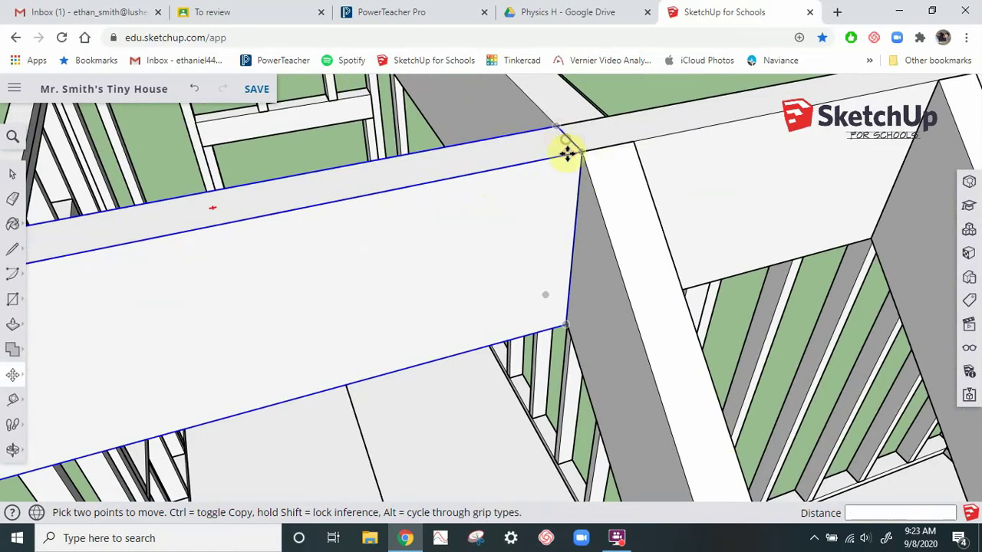
click(567, 154)
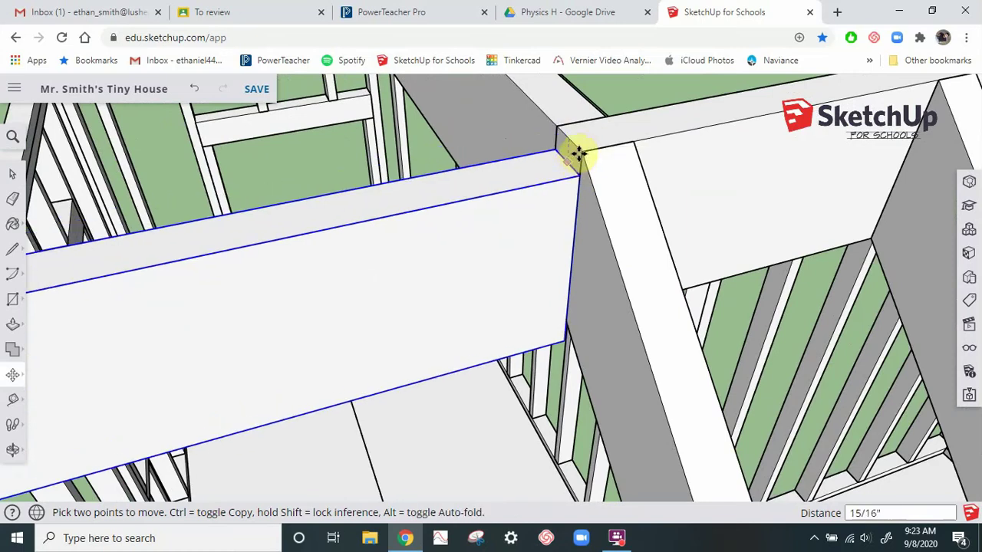
click(609, 218)
Step: Rotate the hip rafter 45 degrees horizontally about its ridge end so it points toward the outer wall corner
scroll(630, 256, down, 3)
scroll(628, 254, down, 6)
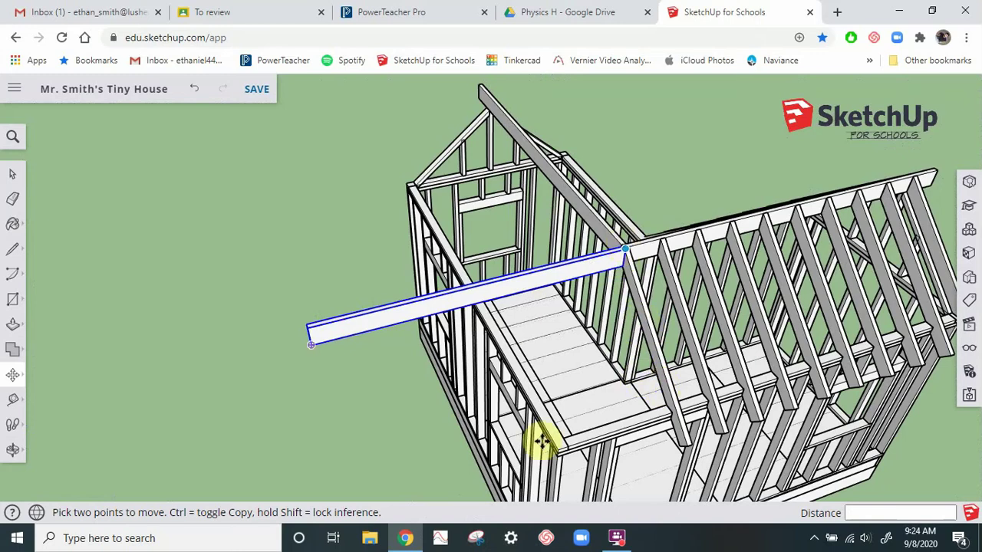
scroll(557, 450, up, 5)
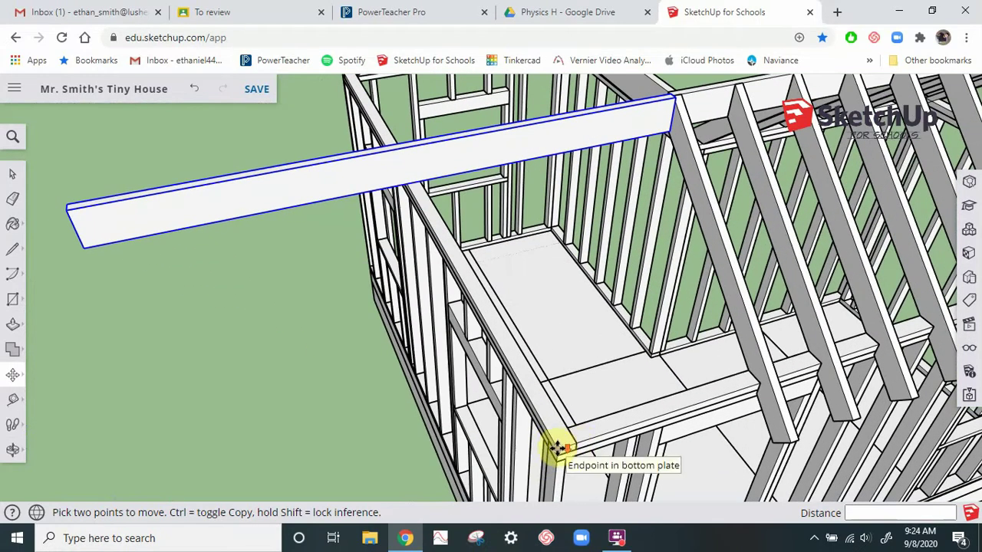
scroll(558, 450, down, 6)
scroll(603, 313, up, 6)
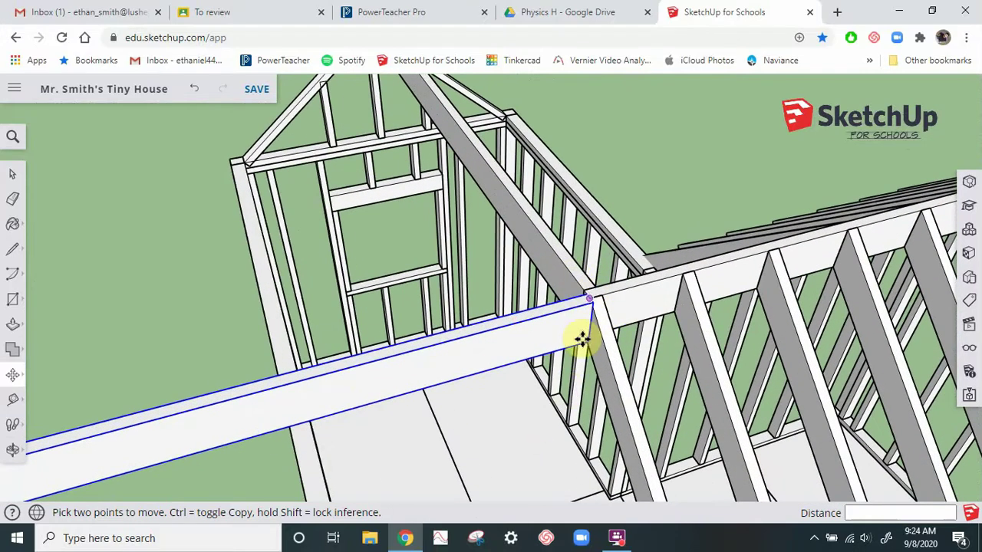
click(12, 379)
click(54, 378)
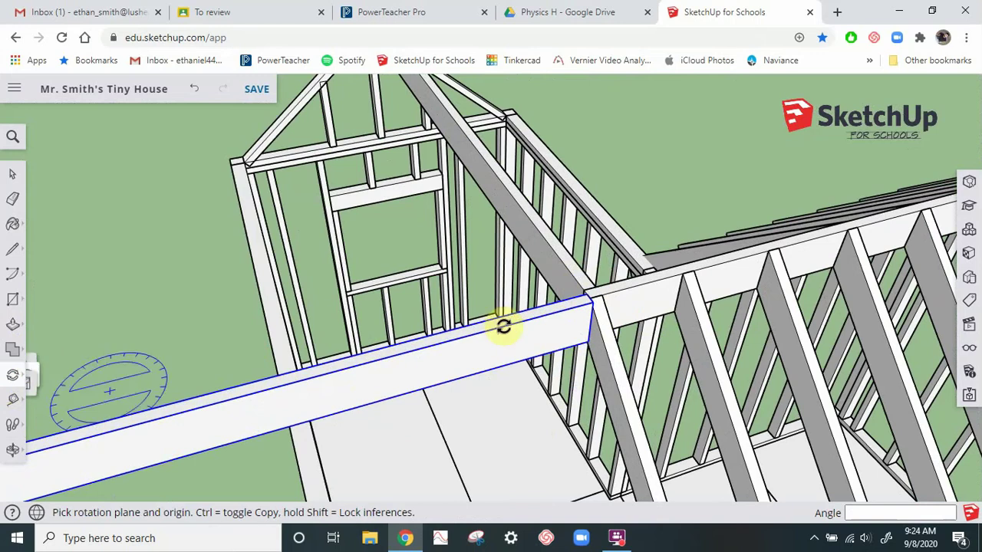
scroll(575, 297, up, 3)
scroll(583, 301, up, 5)
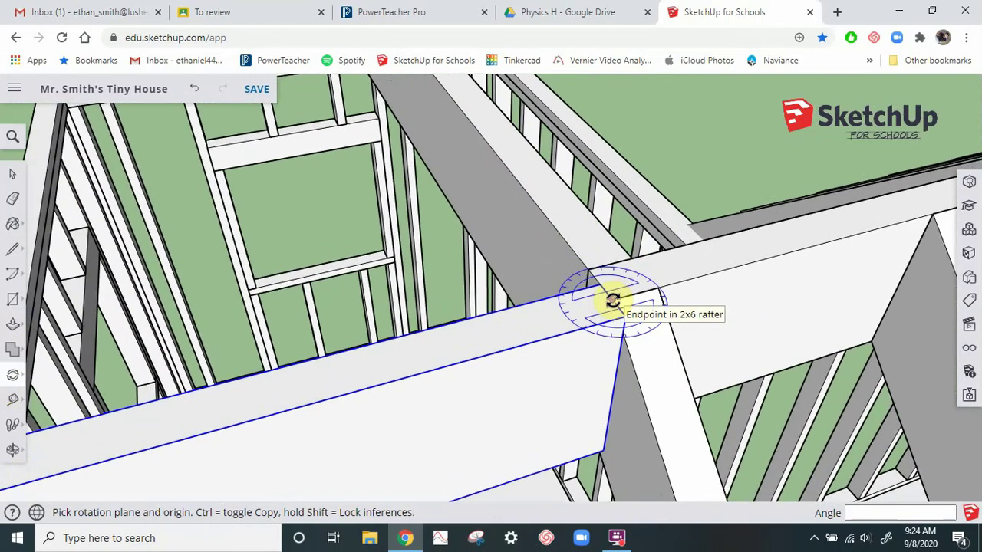
click(614, 301)
scroll(685, 285, down, 8)
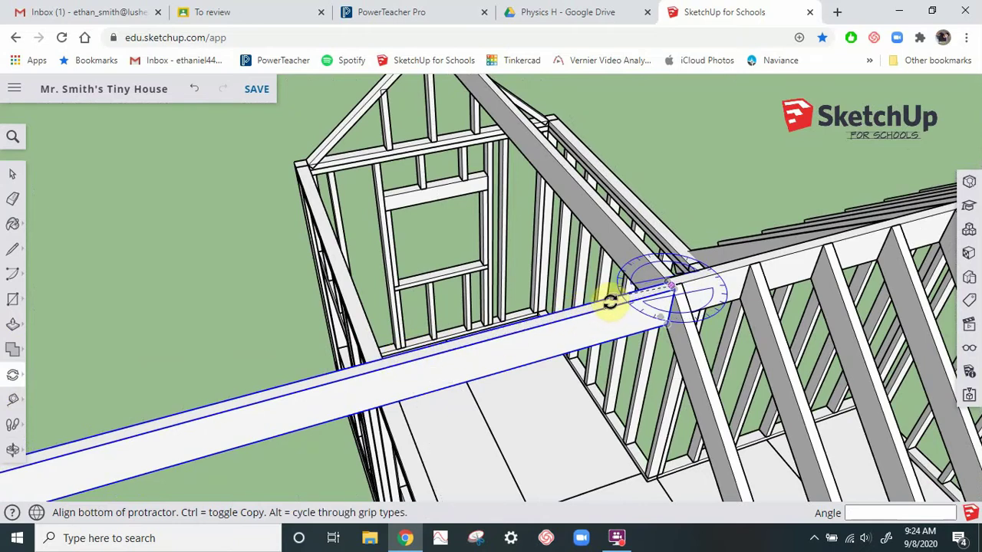
scroll(606, 304, down, 1)
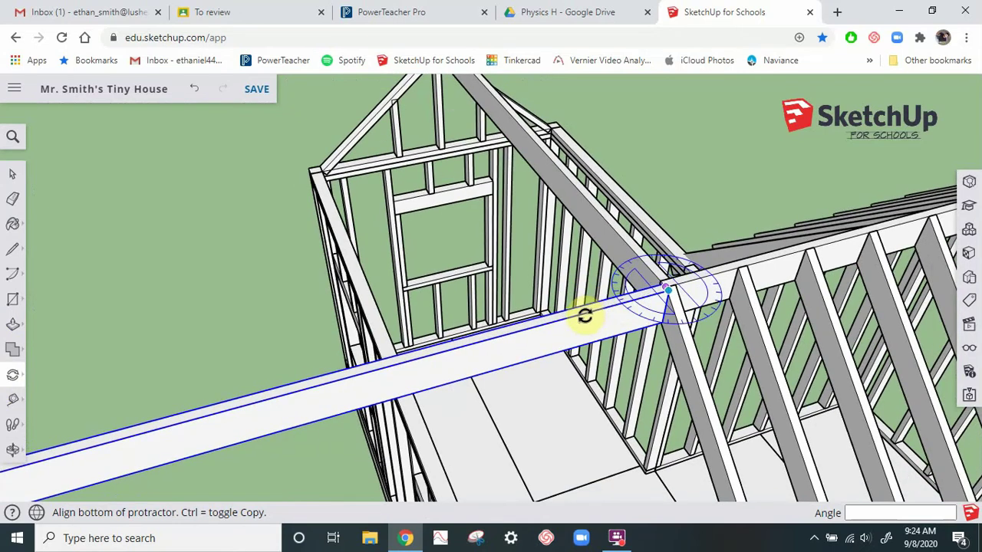
click(521, 331)
scroll(571, 342, down, 1)
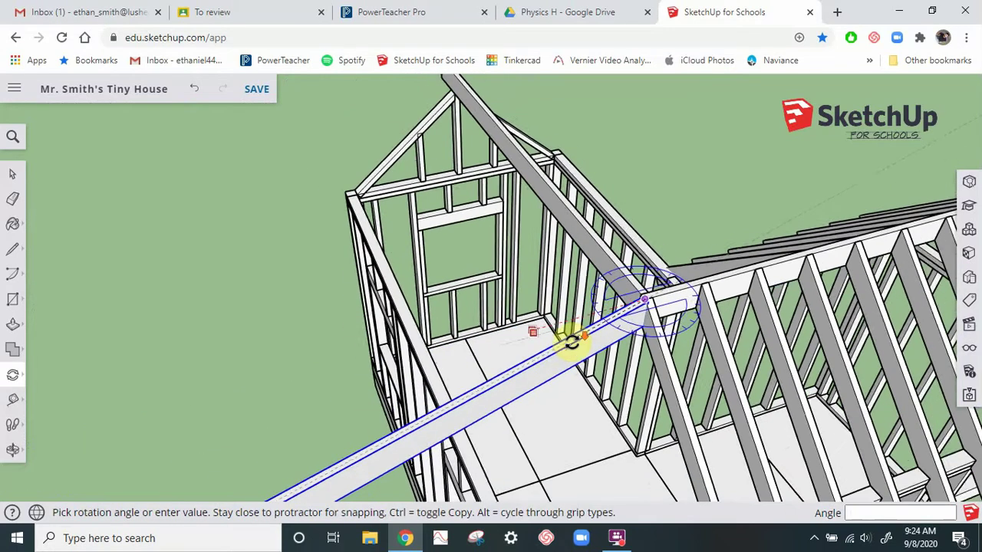
scroll(572, 342, down, 2)
middle_drag(531, 410, 380, 339)
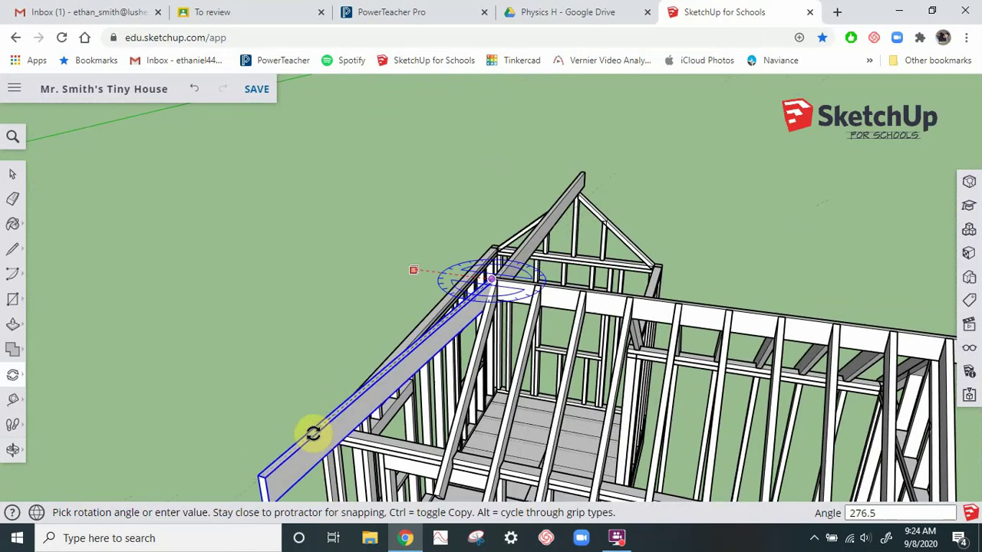
scroll(311, 431, up, 2)
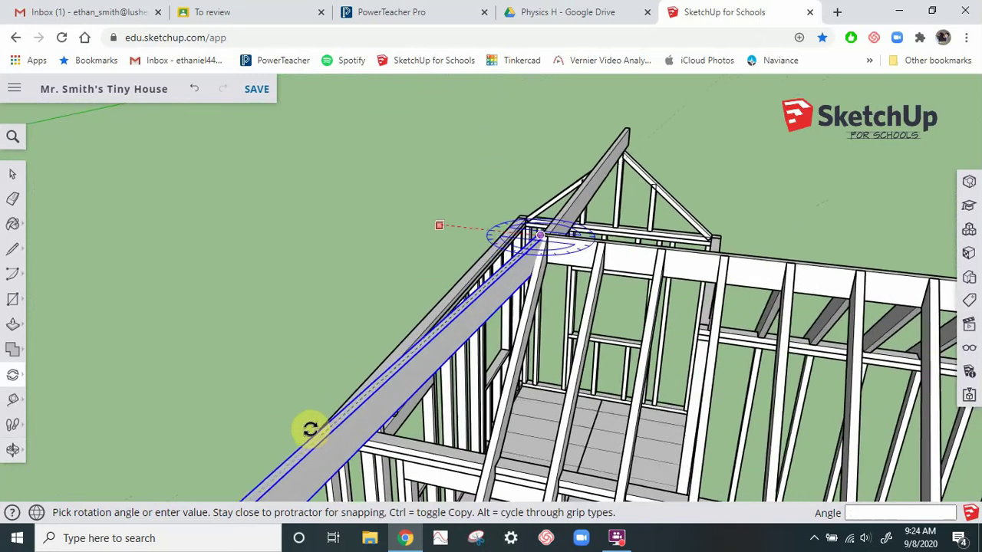
scroll(310, 431, up, 1)
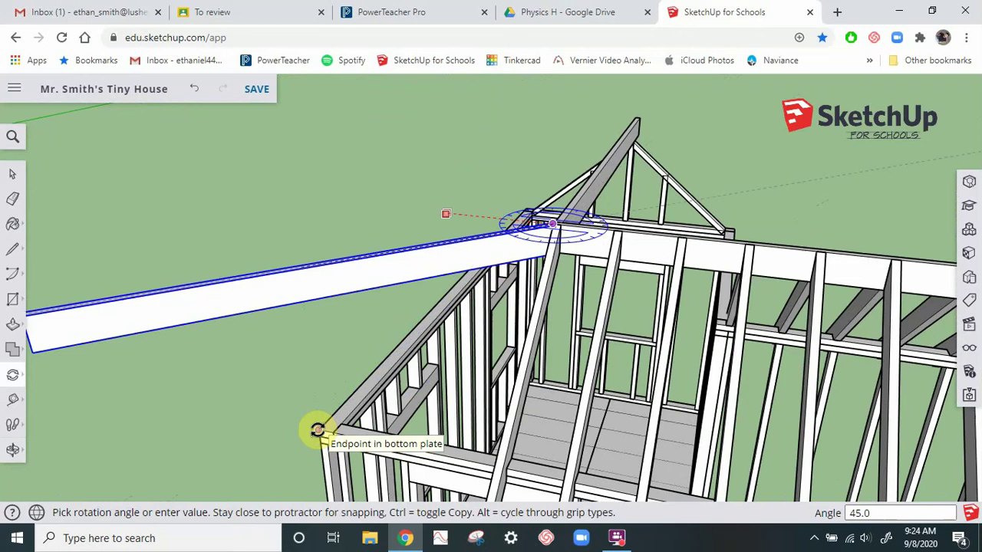
click(318, 429)
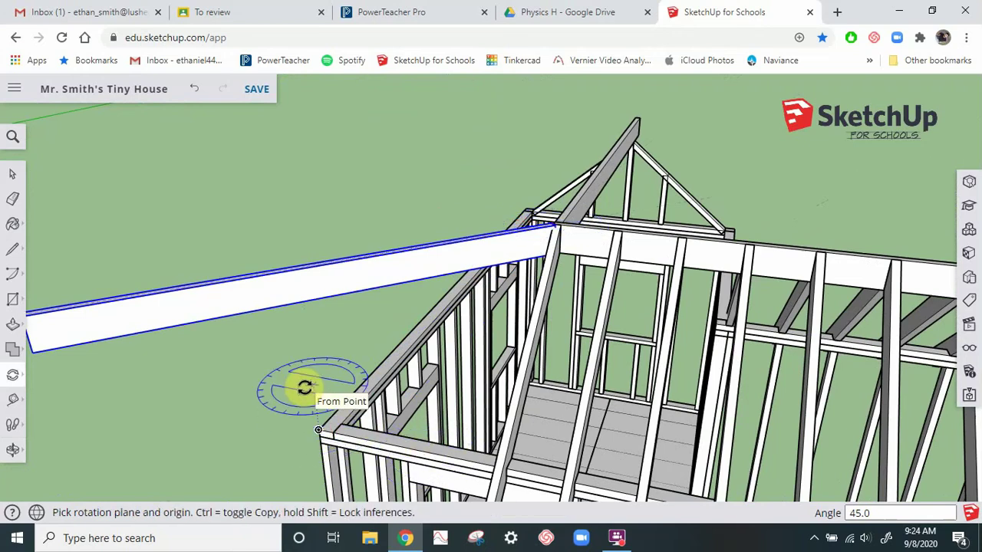
Step: Examine the rotated hip rafter's alignment with the outer wall corner from several angles and clear the selection
middle_drag(358, 394, 590, 414)
scroll(646, 242, down, 3)
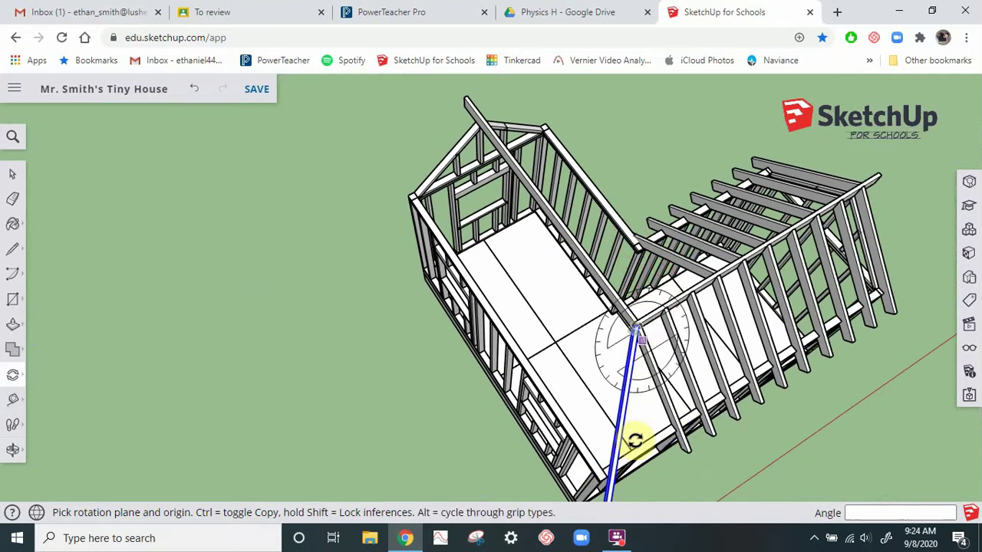
scroll(605, 441, up, 5)
middle_drag(565, 401, 309, 234)
key(q)
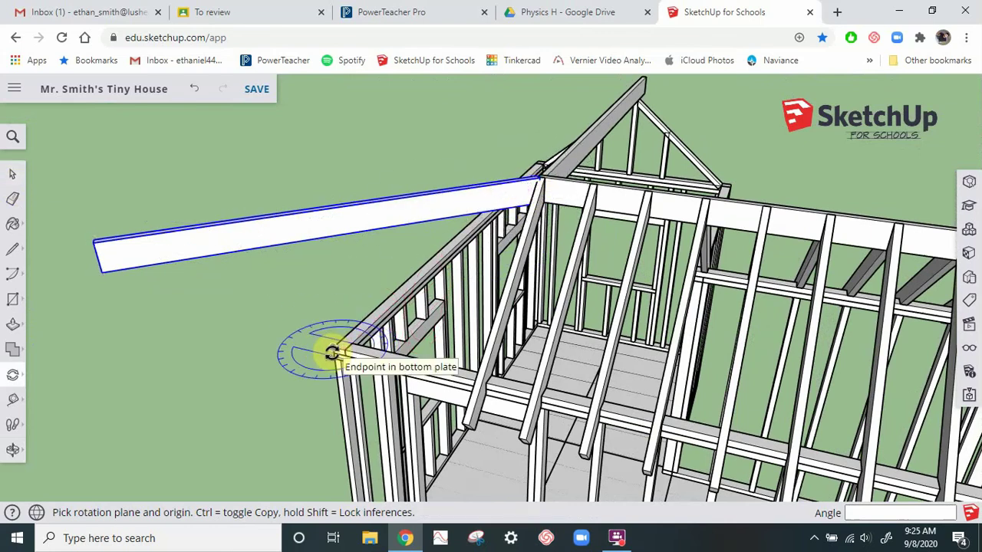
click(12, 173)
click(377, 173)
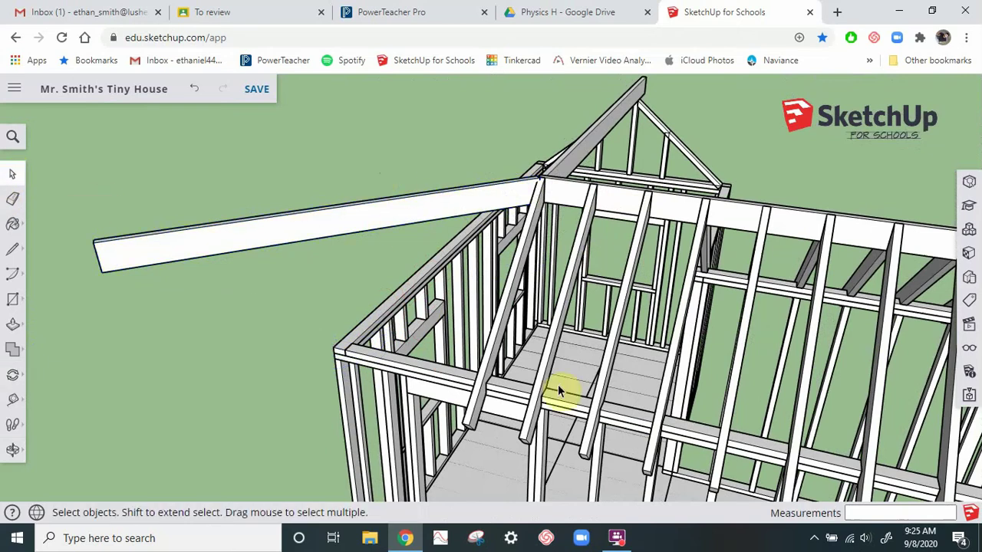
Step: Draw a line parallel to the red axis from the farthest end rafter's tail, along the rafter tails and out past the wall corner
middle_drag(561, 390, 636, 377)
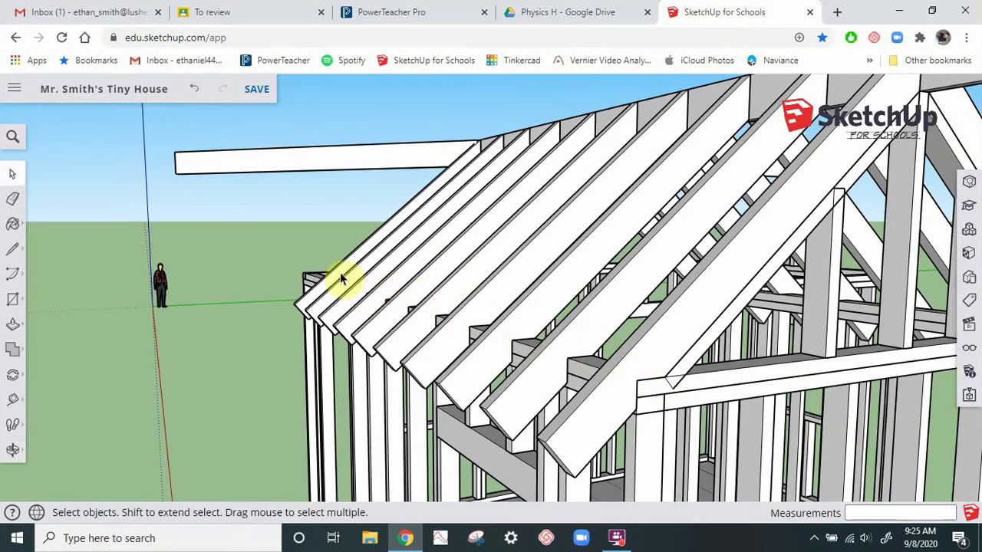
mouse_move(484, 331)
middle_down()
mouse_move(508, 333)
mouse_move(498, 320)
middle_up()
scroll(475, 297, down, 3)
scroll(475, 298, down, 2)
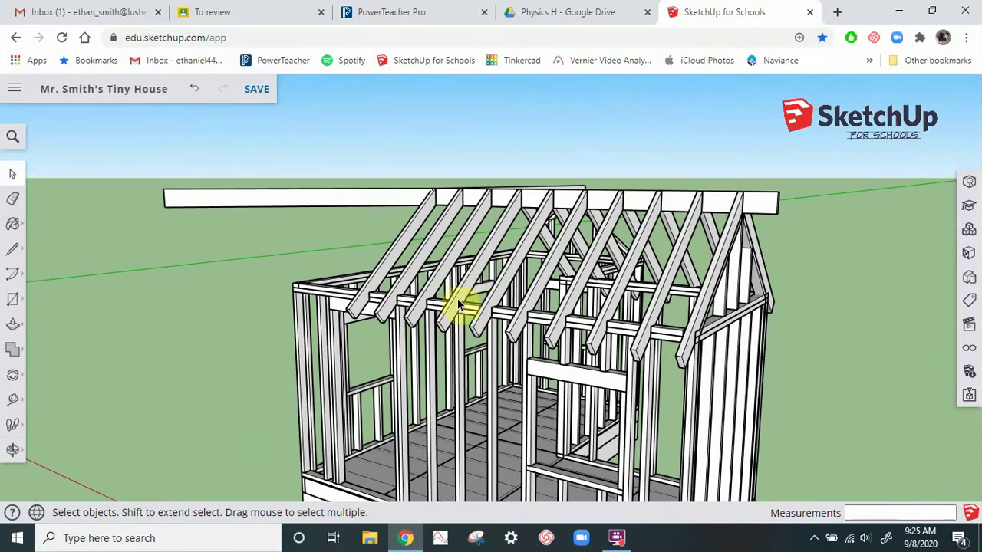
click(12, 249)
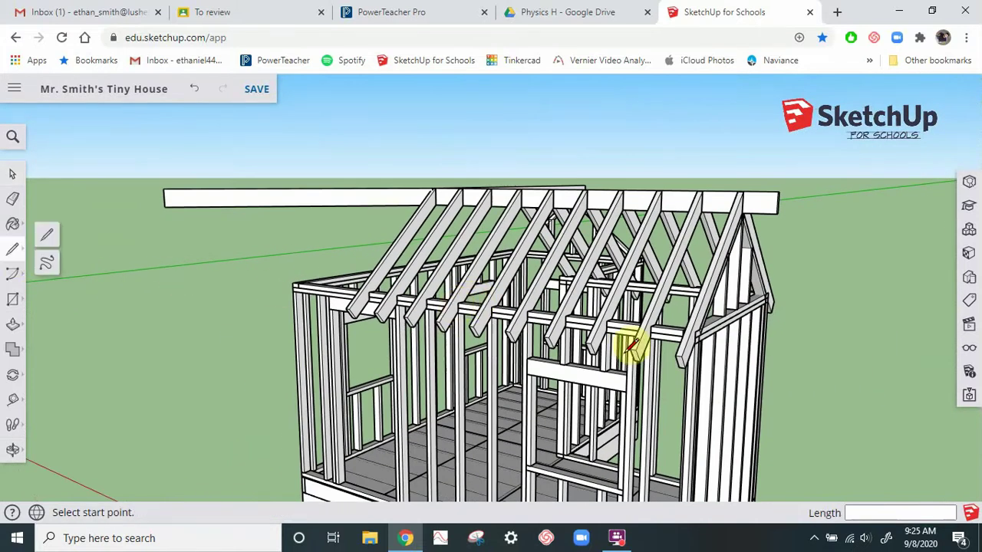
click(681, 356)
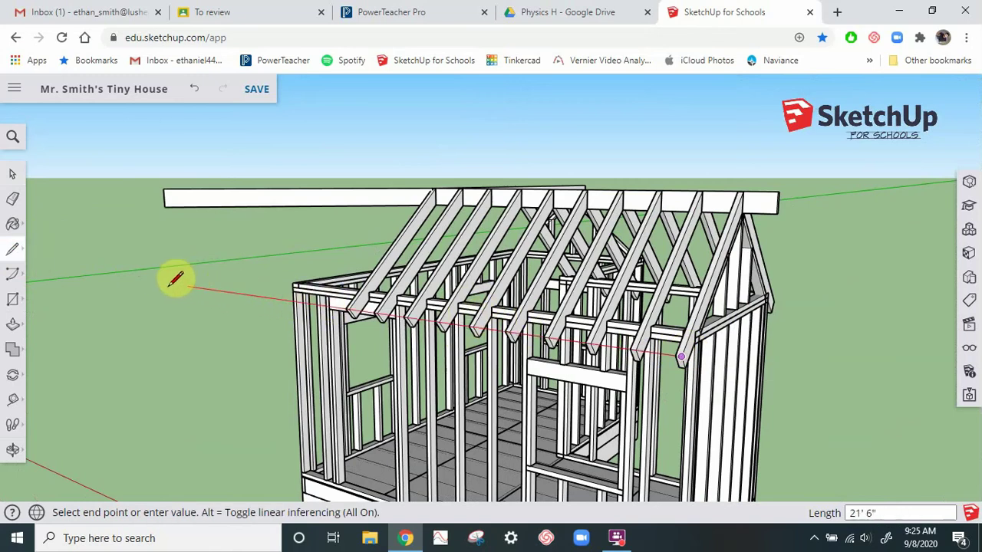
click(145, 280)
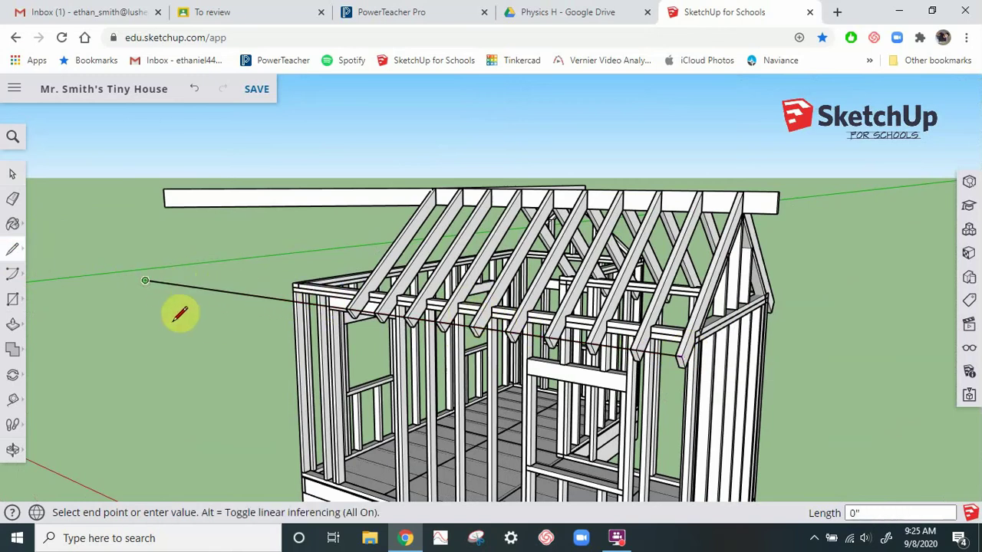
click(16, 176)
middle_drag(214, 421, 426, 411)
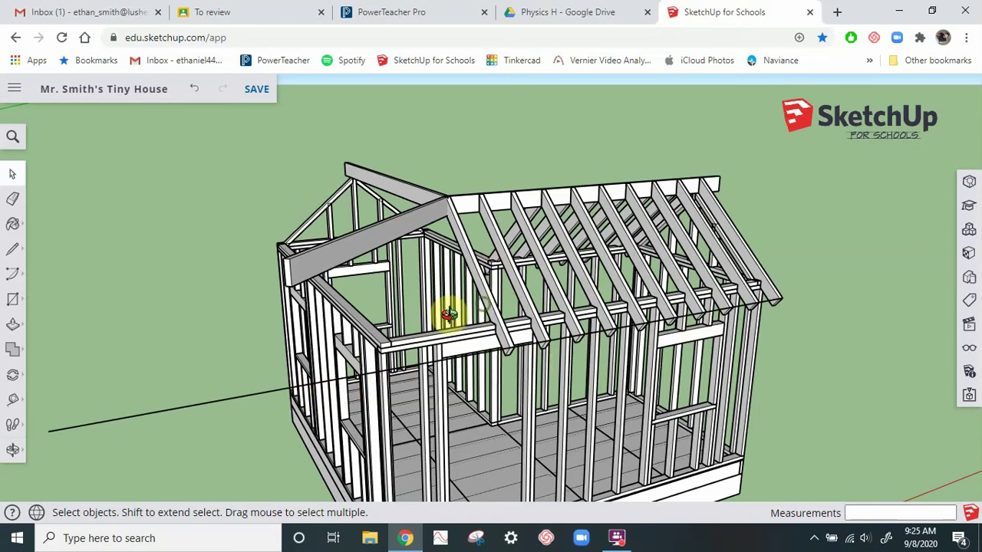
middle_drag(447, 314, 136, 271)
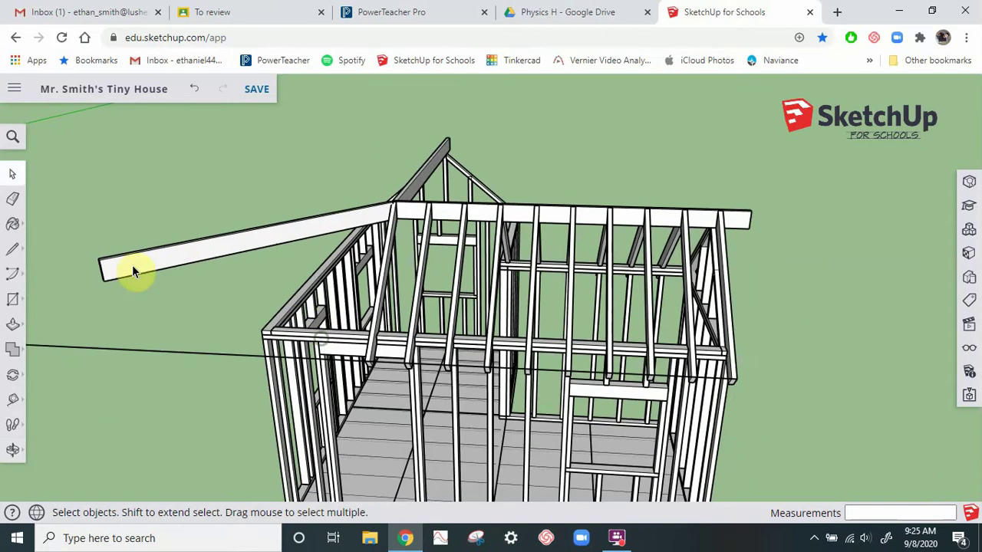
click(13, 376)
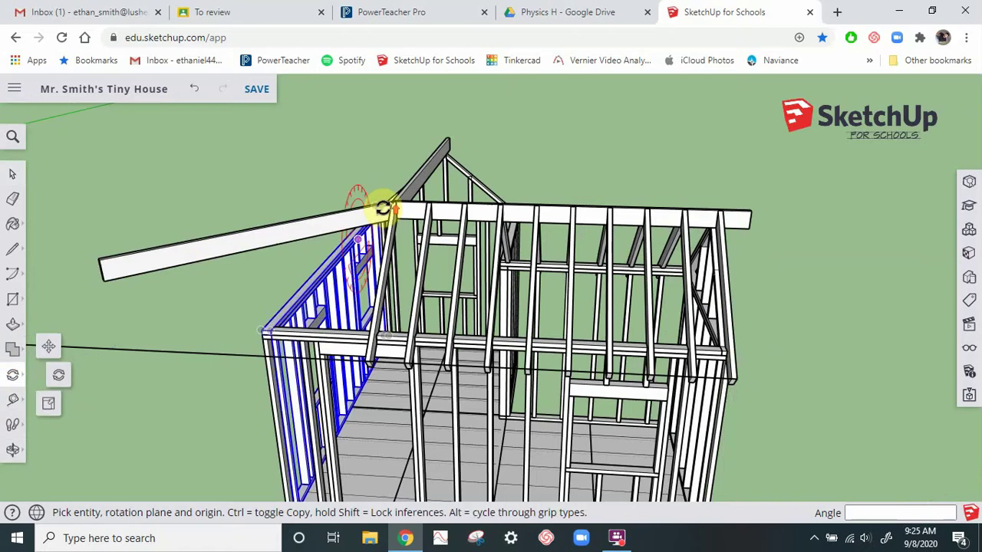
scroll(383, 208, up, 4)
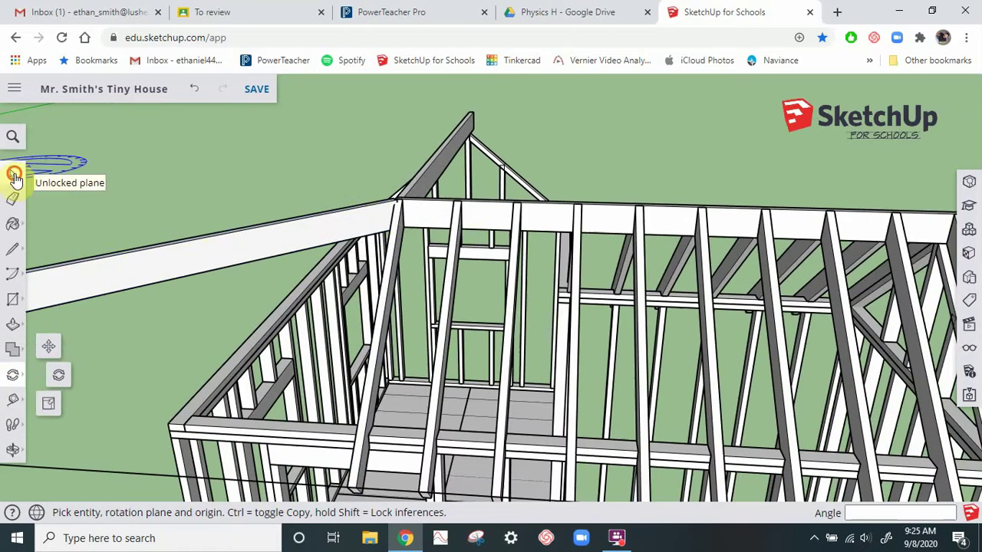
click(15, 177)
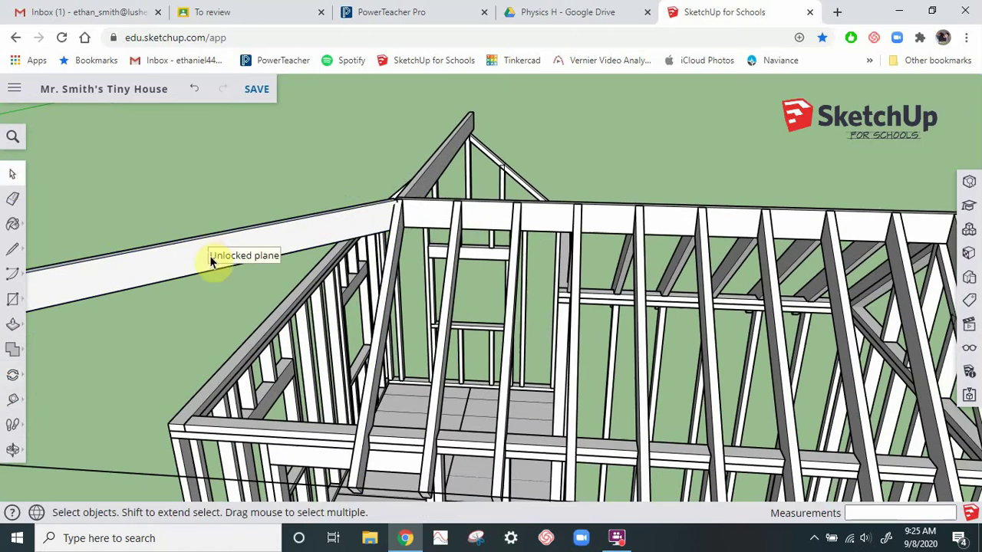
Step: Rotate the hip rafter down about 30.9 degrees around its upper ridge corner so its top edge meets the line along the rafter tails
click(150, 259)
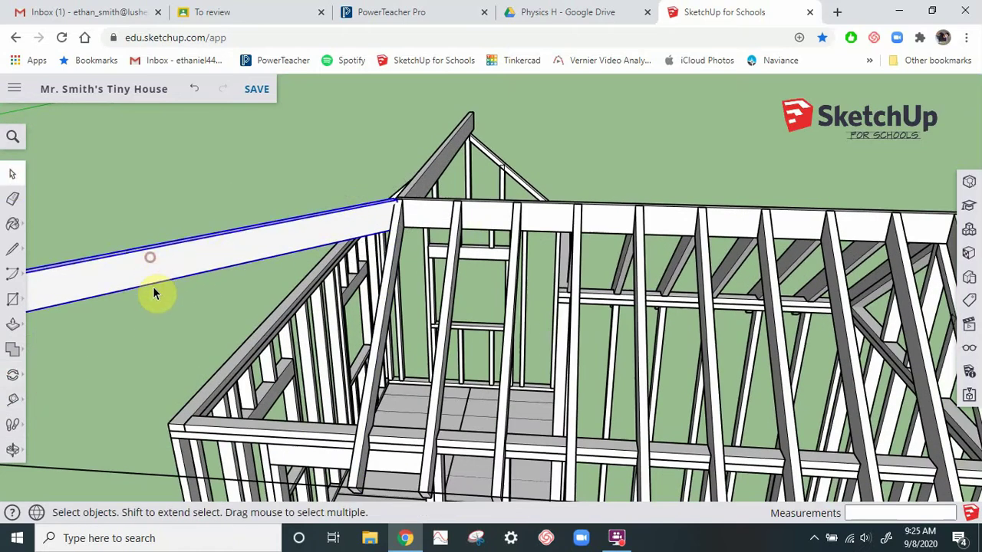
click(15, 378)
scroll(390, 194, up, 3)
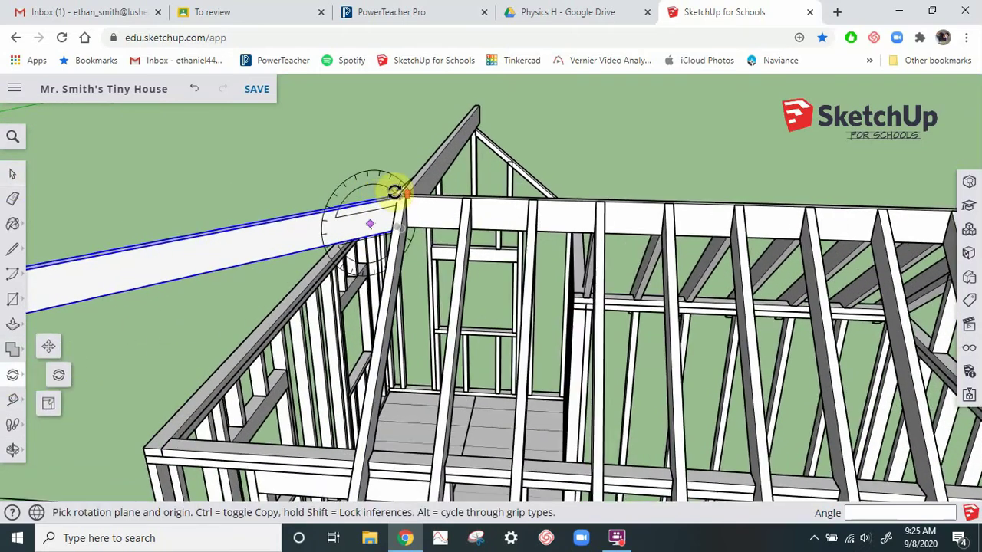
scroll(399, 190, up, 4)
scroll(412, 206, down, 2)
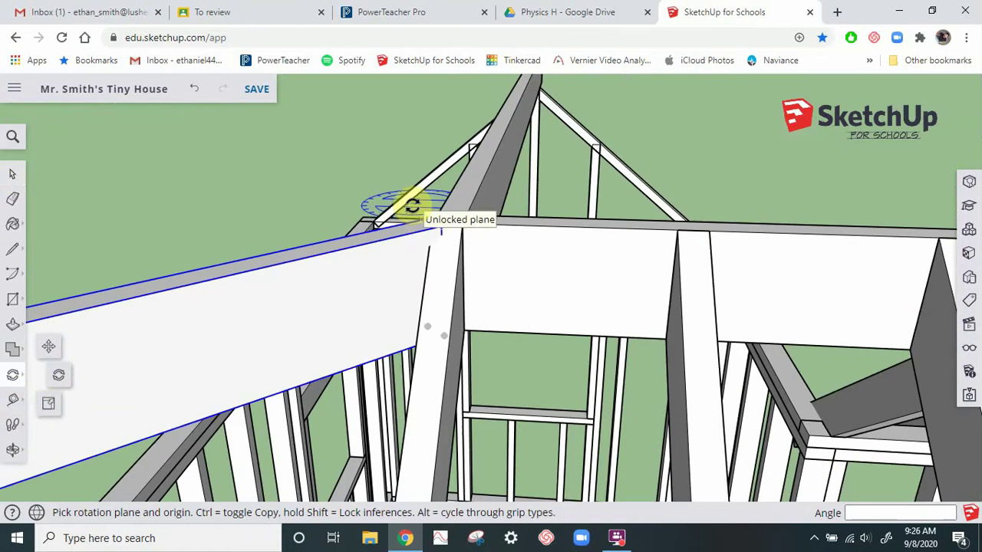
scroll(431, 221, up, 2)
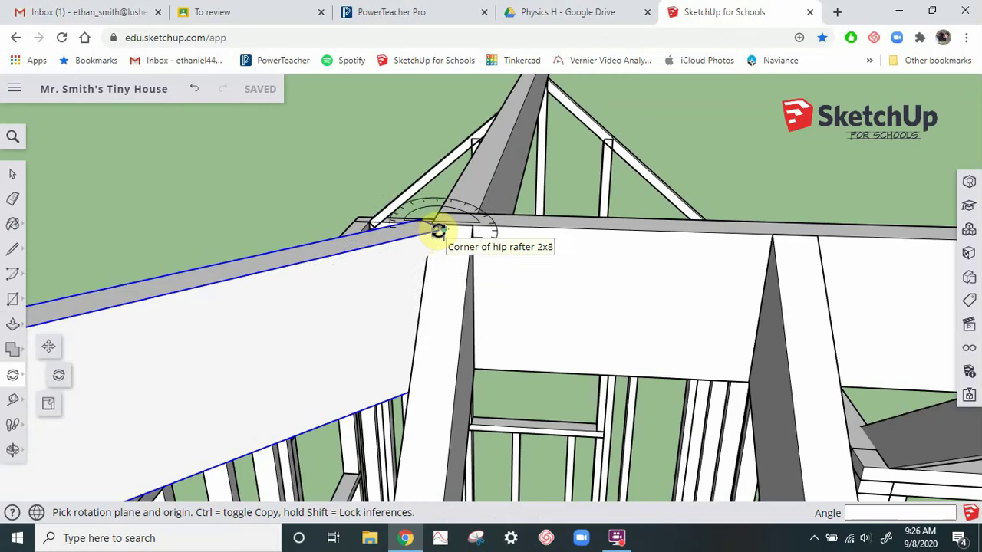
click(16, 175)
click(15, 373)
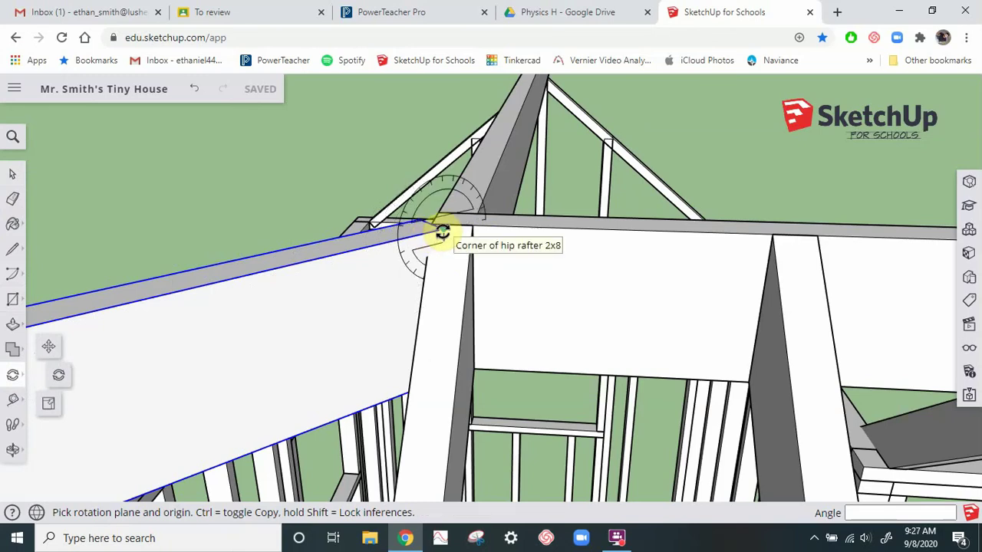
click(421, 244)
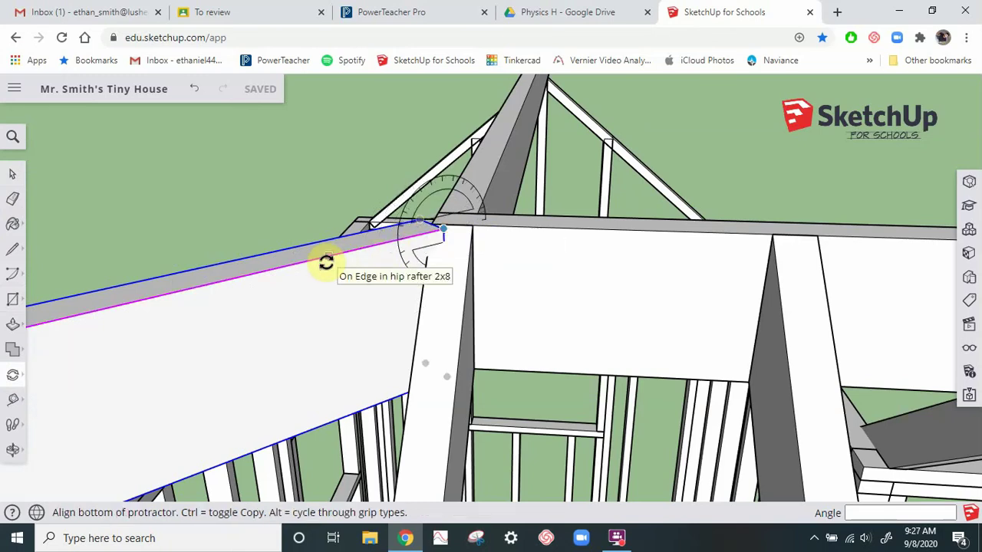
click(267, 276)
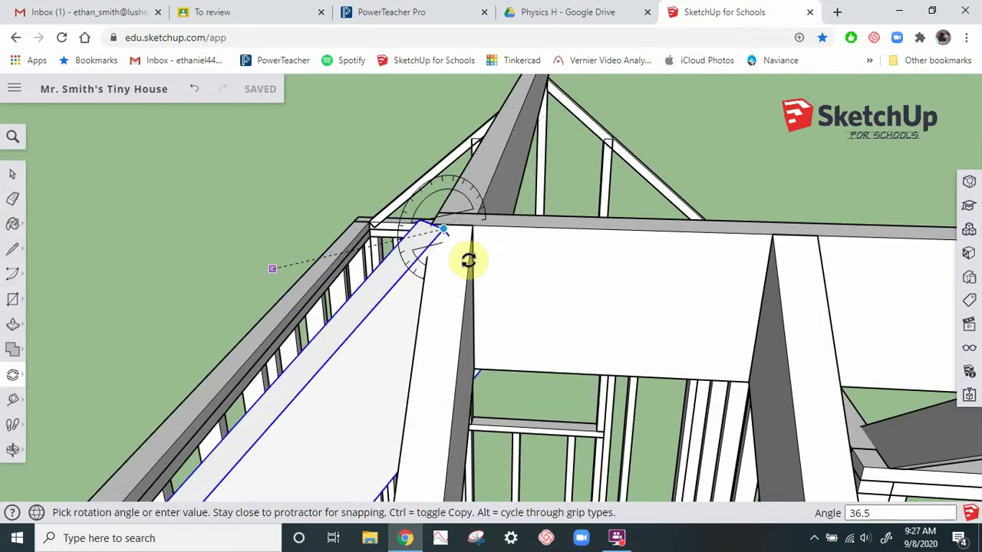
scroll(495, 244, down, 8)
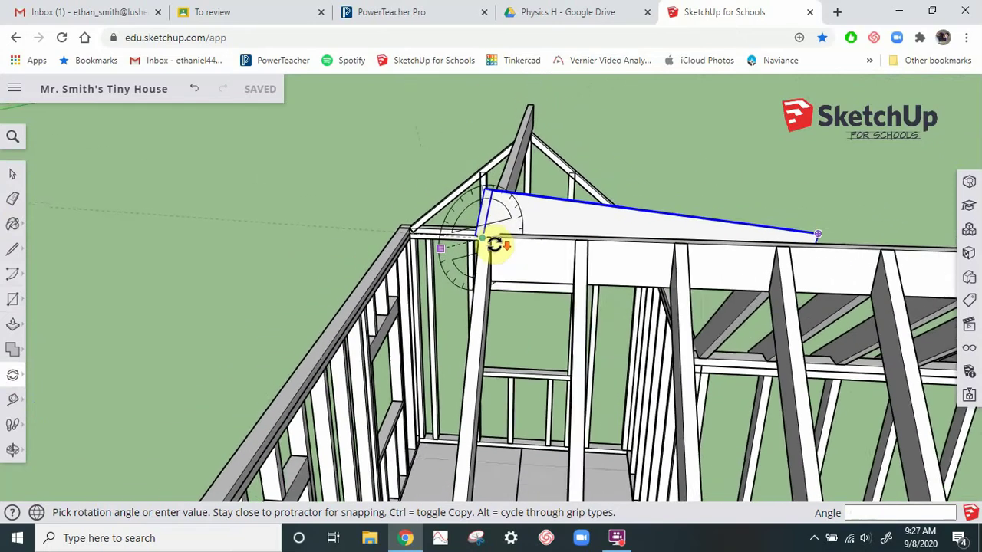
scroll(494, 245, down, 6)
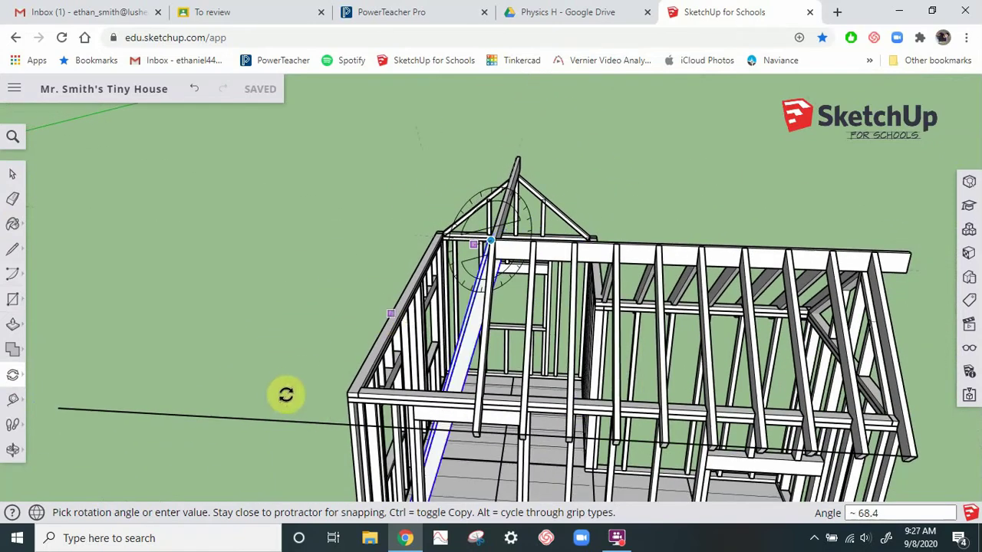
scroll(265, 421, up, 5)
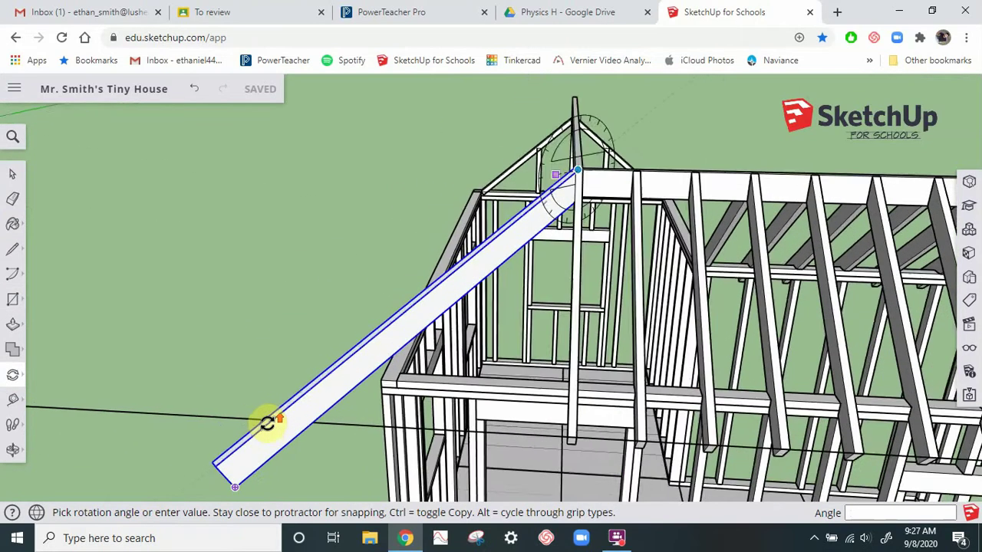
scroll(267, 423, up, 5)
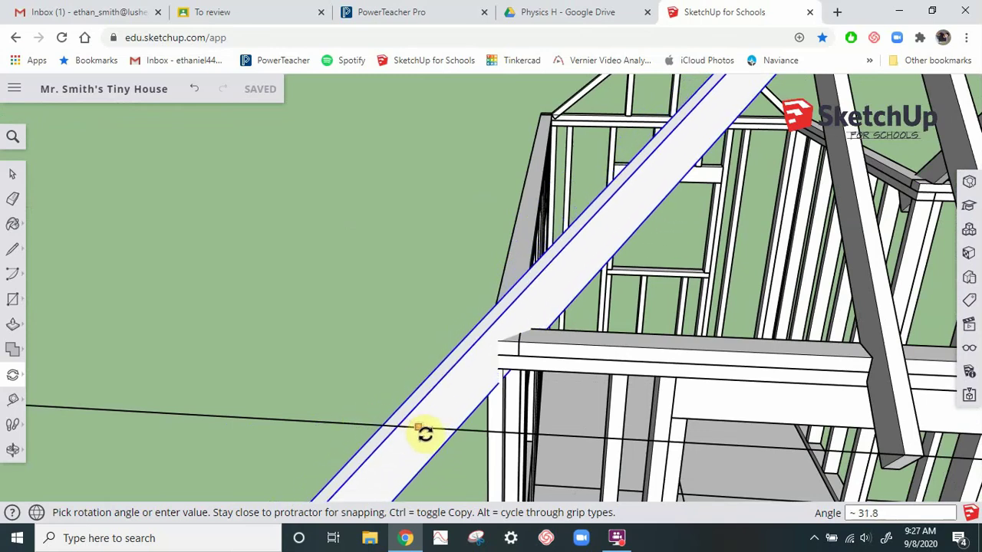
scroll(410, 432, up, 4)
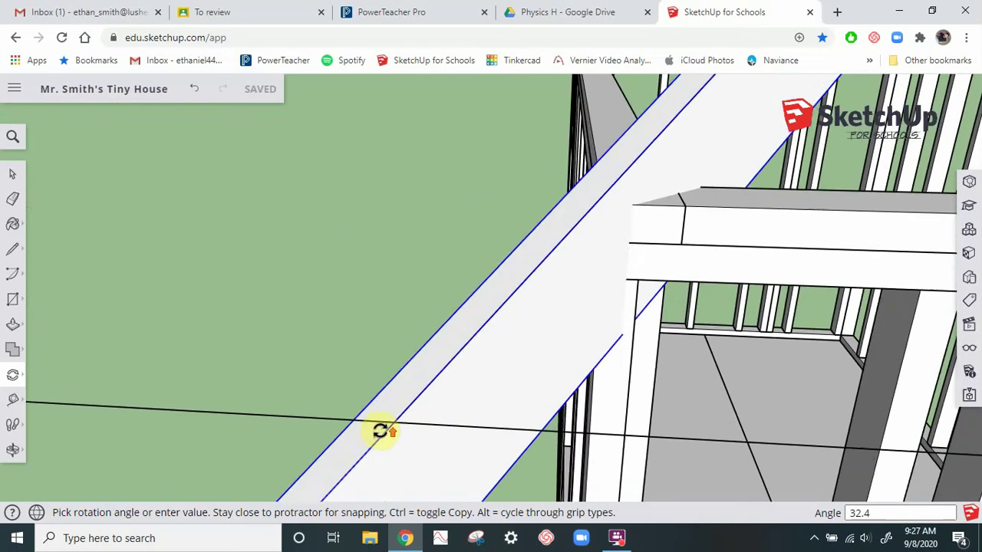
scroll(379, 432, up, 2)
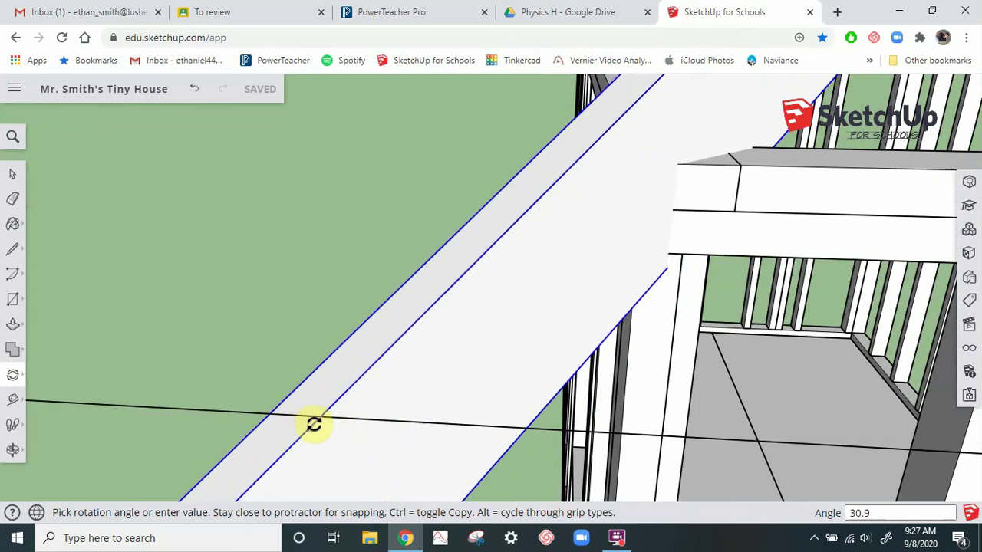
click(314, 424)
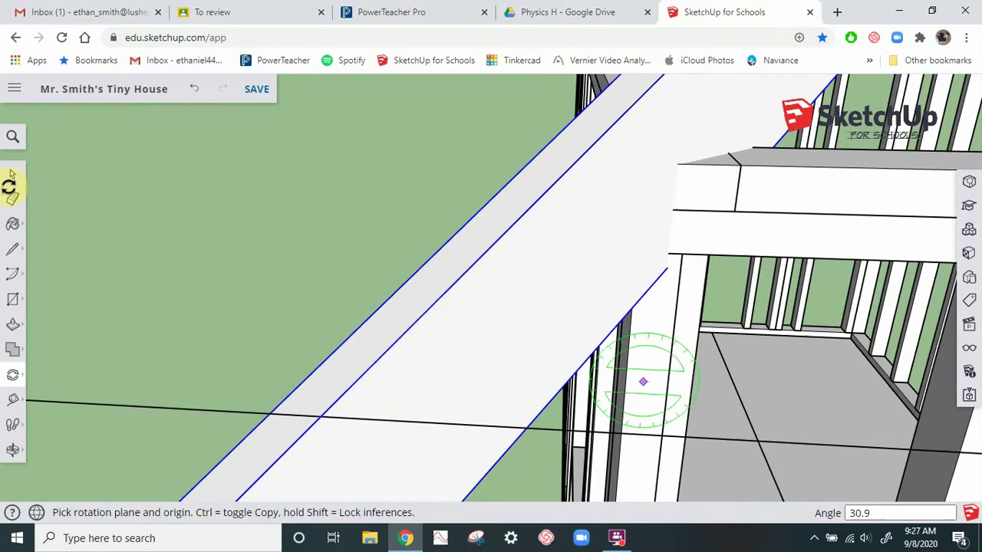
Step: Examine from several angles how the sloped hip rafter meets the ridge junction and runs out over the wall corner
click(12, 175)
middle_drag(340, 384, 471, 373)
scroll(471, 373, down, 8)
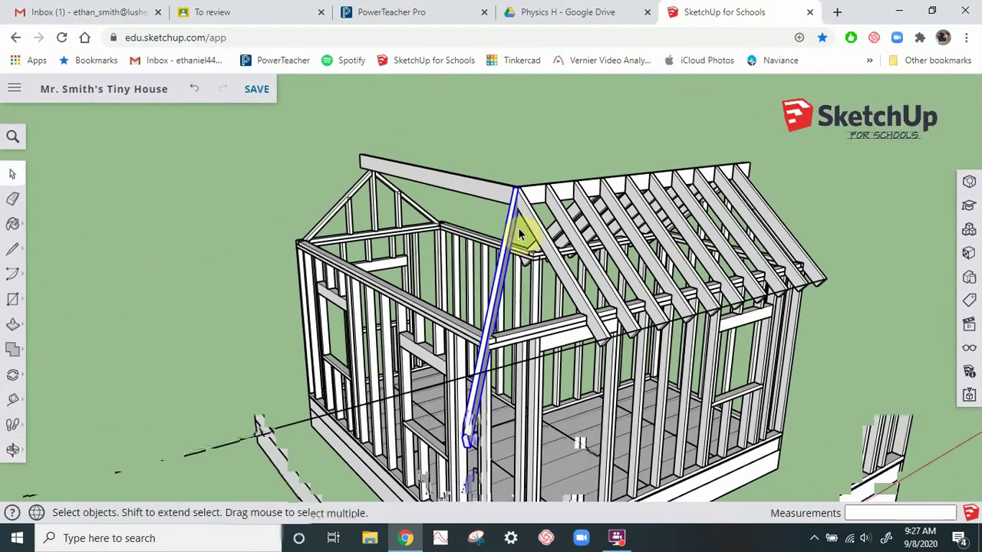
scroll(519, 234, up, 10)
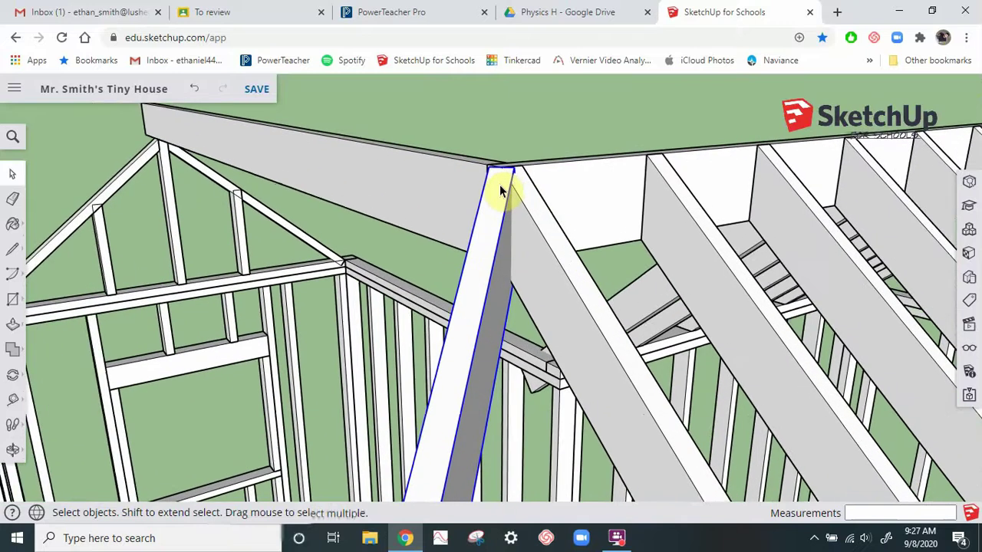
scroll(500, 191, up, 3)
middle_drag(561, 222, 213, 213)
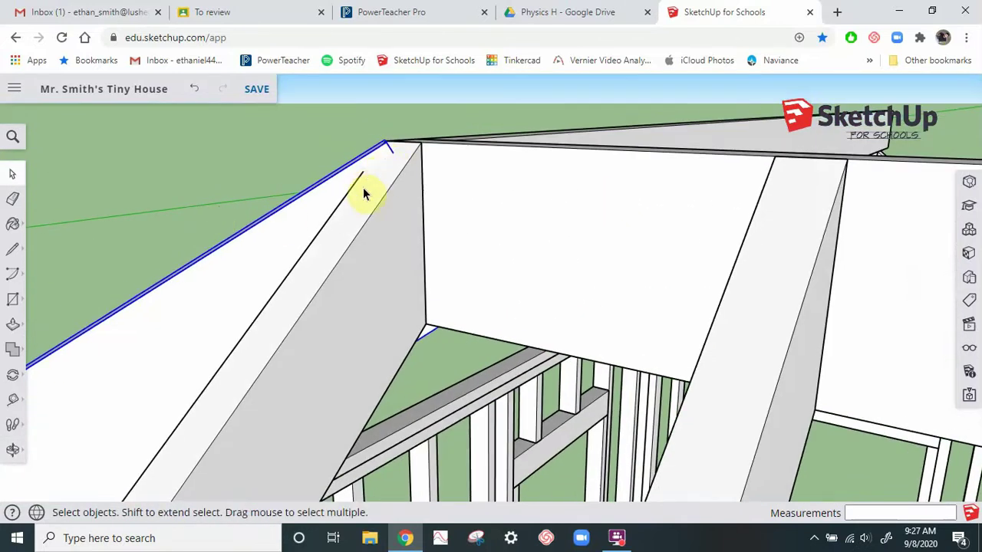
middle_drag(364, 188, 487, 299)
scroll(487, 299, down, 5)
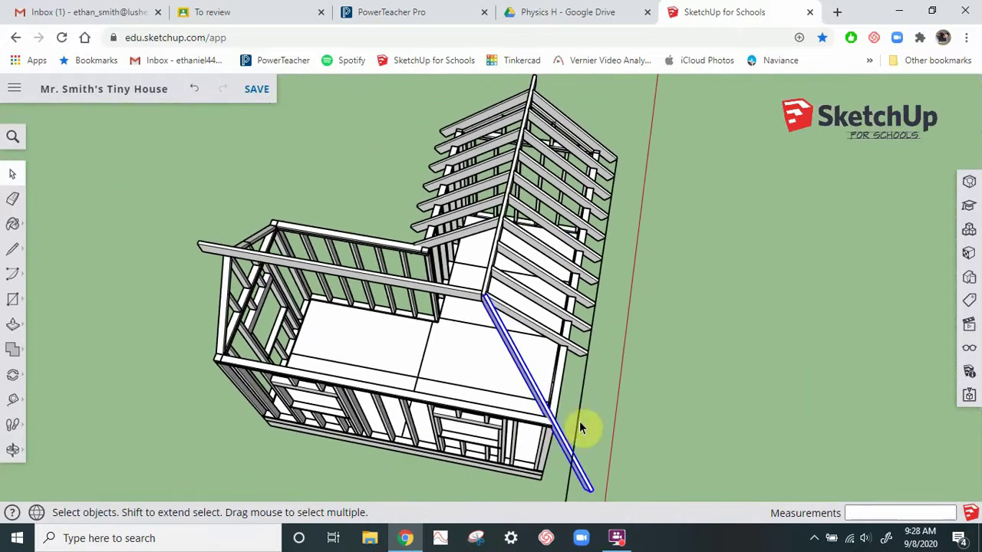
scroll(572, 468, up, 5)
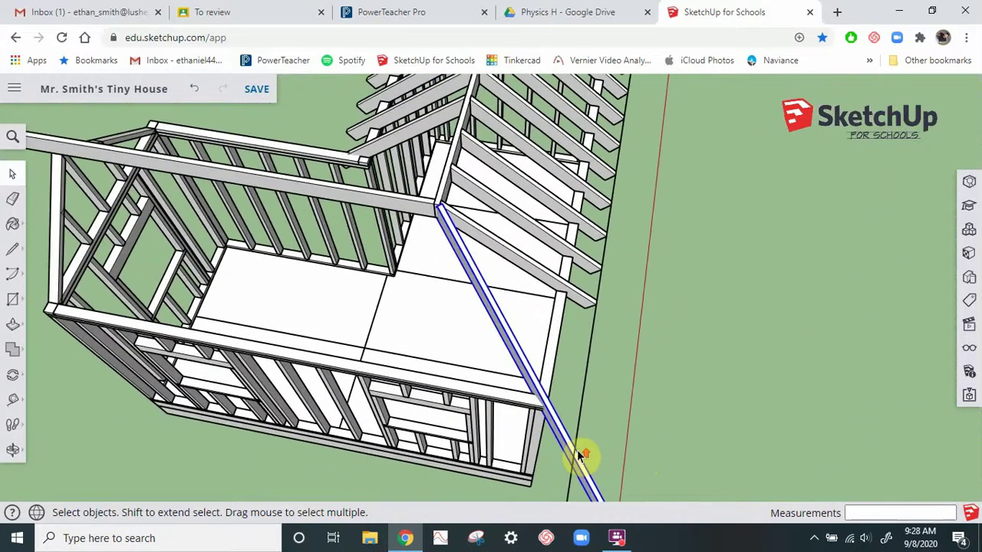
scroll(504, 413, down, 4)
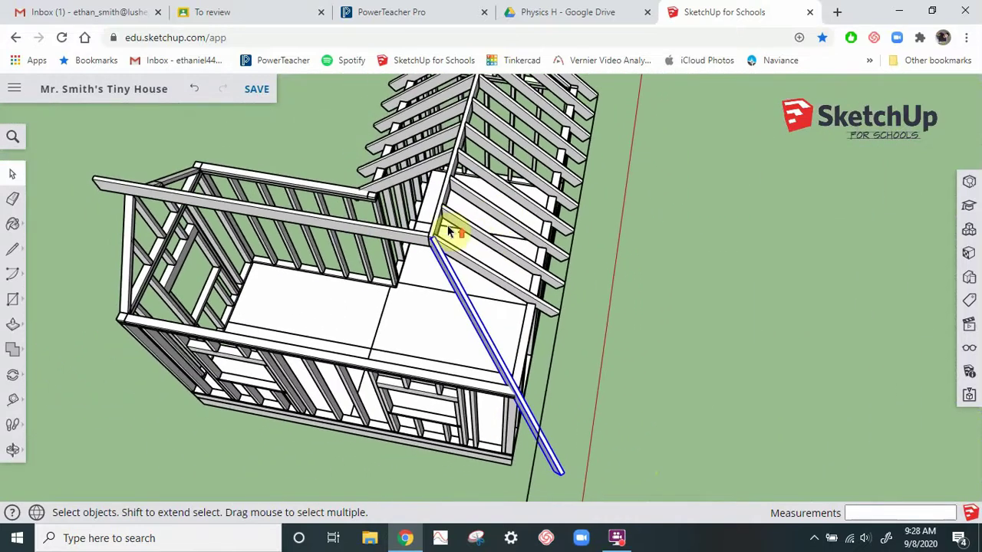
scroll(432, 219, up, 6)
middle_drag(383, 287, 444, 171)
scroll(436, 92, down, 3)
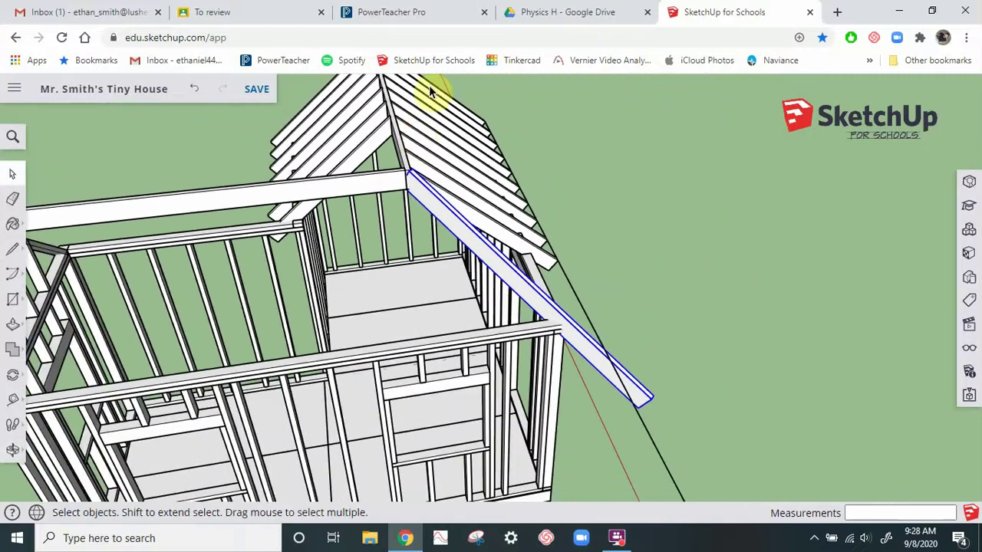
scroll(426, 231, up, 4)
middle_drag(430, 246, 263, 175)
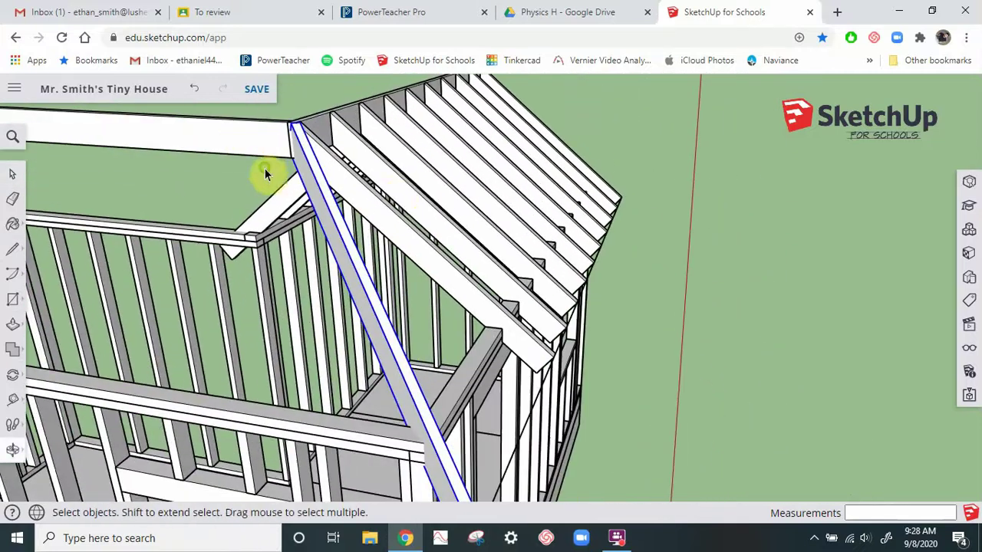
Step: Check how the hip rafter crosses the outer wall corner and how far its tail extends beyond the rafter-tail line
scroll(362, 221, down, 3)
middle_drag(362, 222, 401, 202)
scroll(331, 309, down, 3)
scroll(310, 318, up, 3)
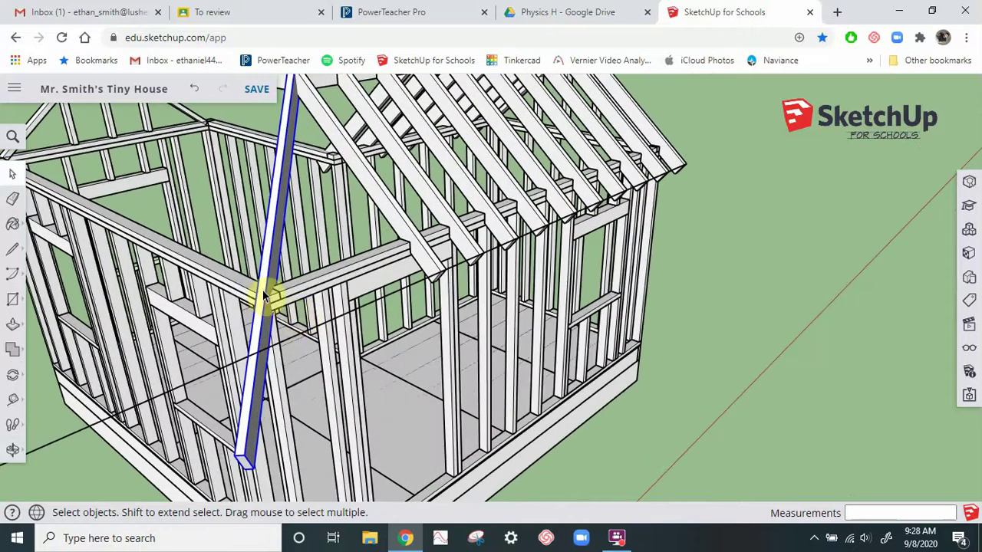
middle_drag(263, 296, 128, 279)
scroll(197, 234, up, 2)
scroll(198, 234, up, 4)
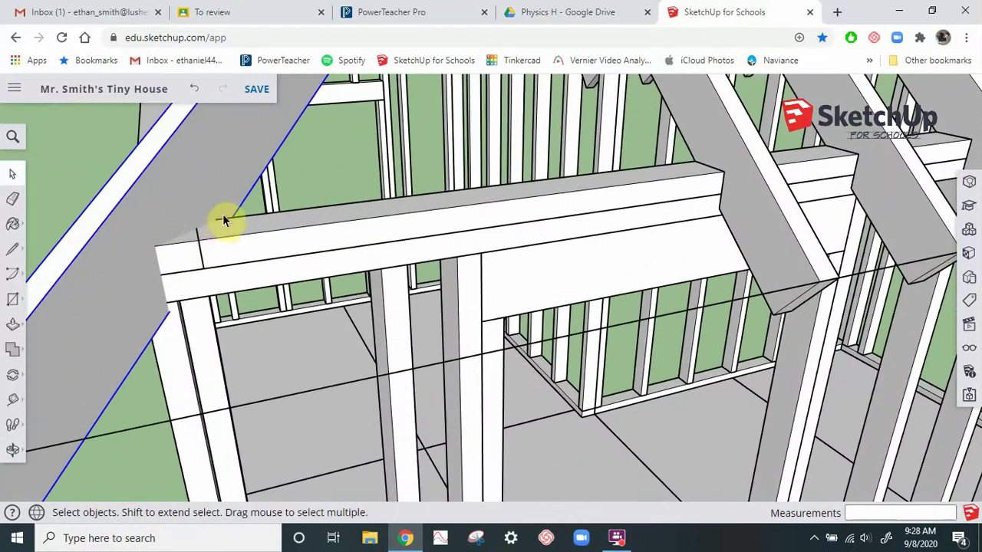
middle_drag(197, 246, 161, 209)
scroll(597, 223, down, 3)
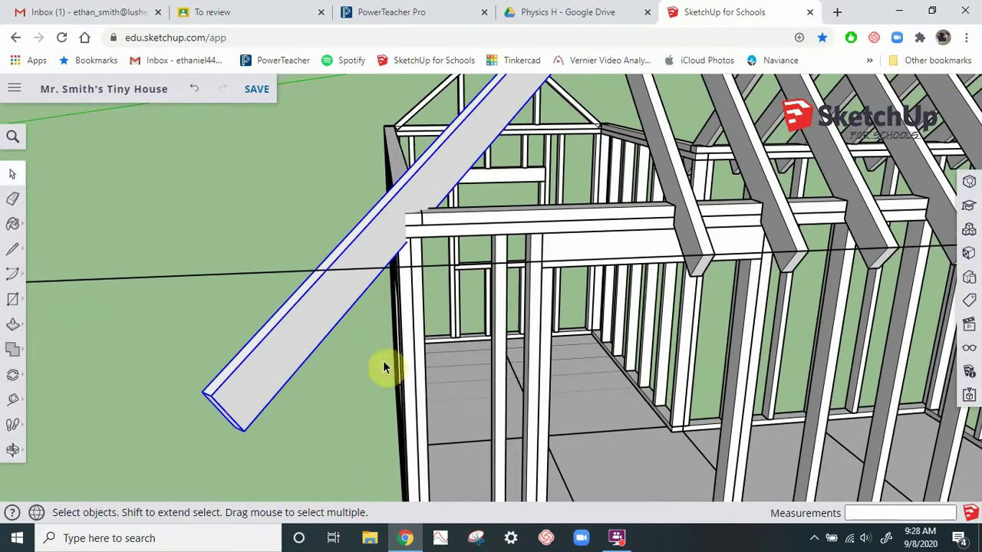
Step: Open the hip rafter for editing and push its lower end face back to the line along the rafter tails
scroll(240, 415, up, 2)
double_click(239, 396)
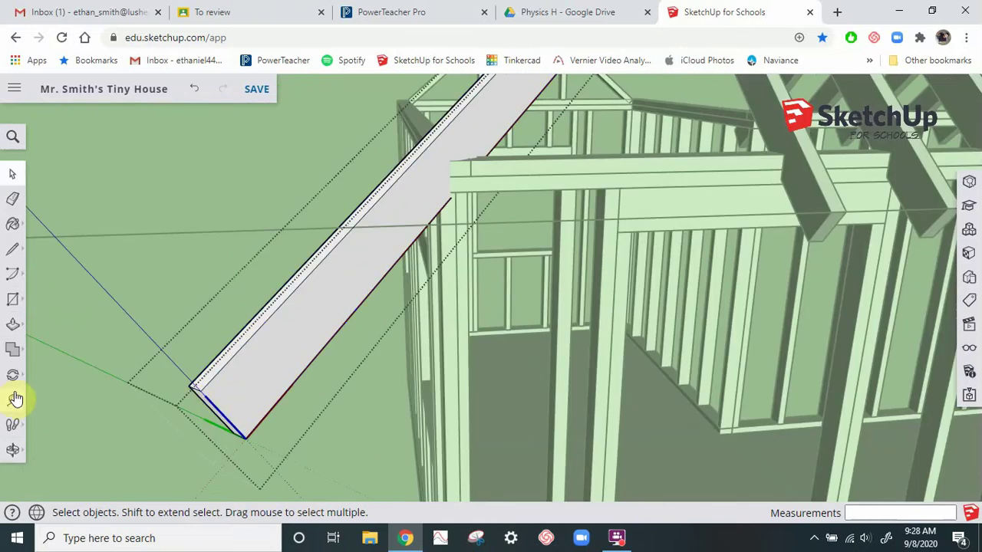
drag(201, 387, 347, 234)
middle_drag(434, 281, 350, 416)
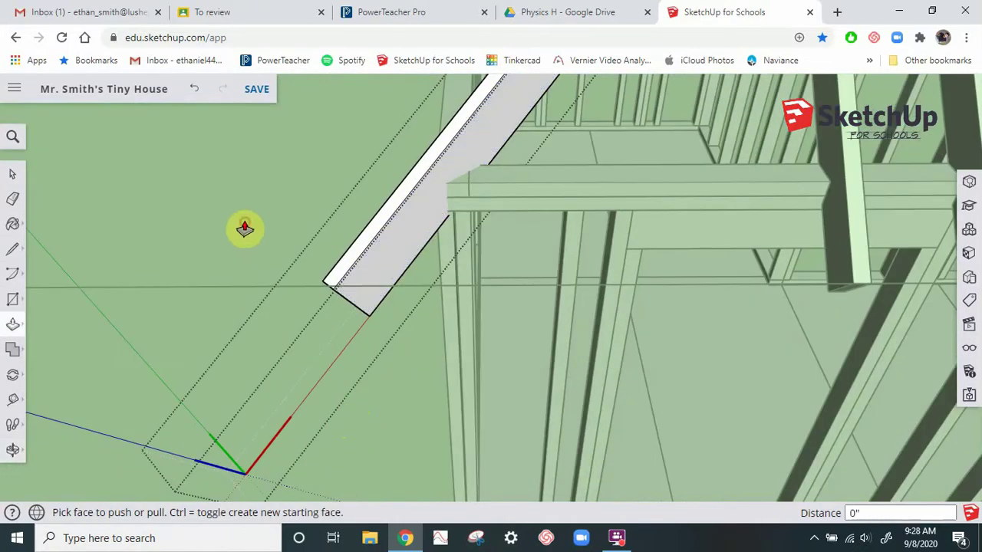
click(15, 176)
Step: Copy the common rafter nearest the hip rafter 1' 4" along the wall plate toward the outer corner
scroll(257, 340, down, 10)
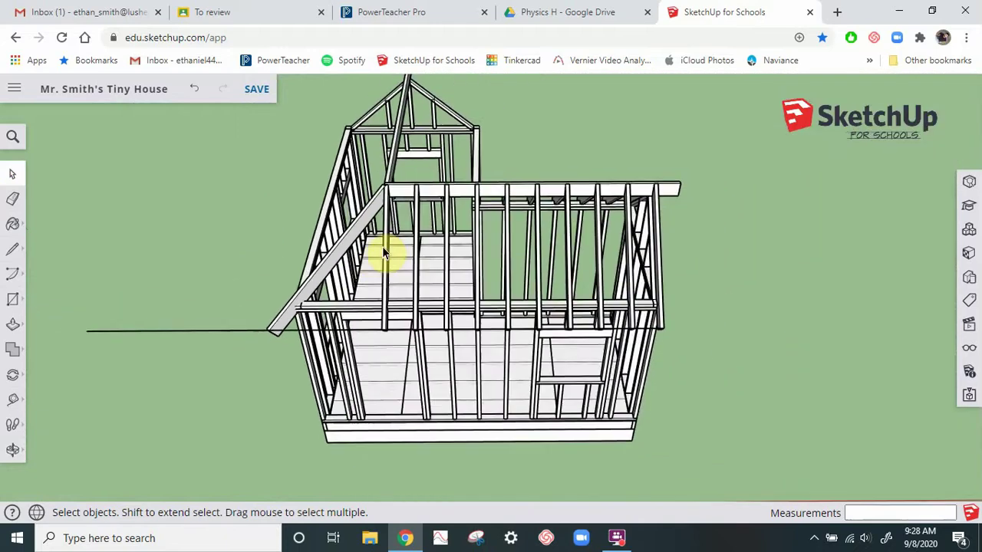
middle_drag(383, 253, 474, 369)
scroll(412, 390, up, 8)
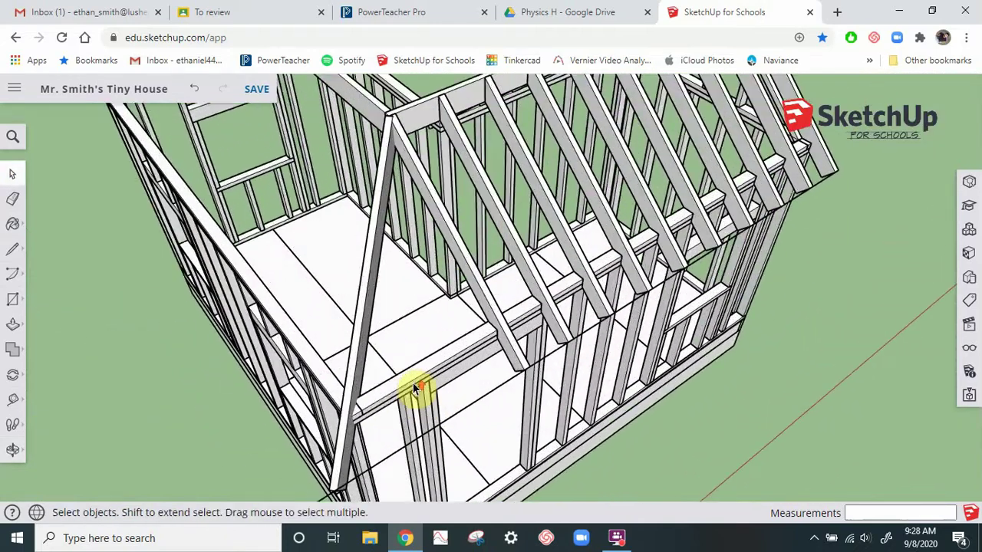
scroll(335, 426, down, 6)
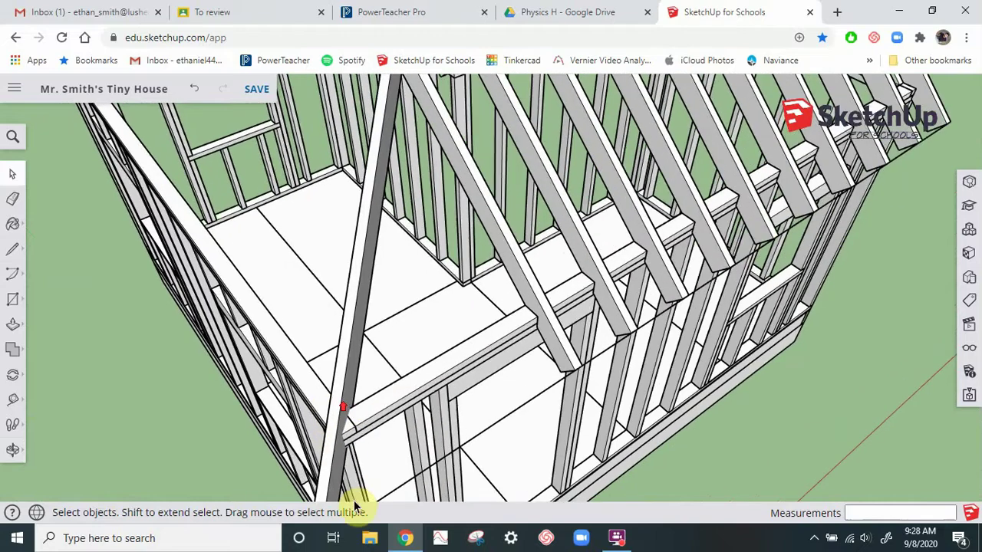
scroll(390, 263, up, 6)
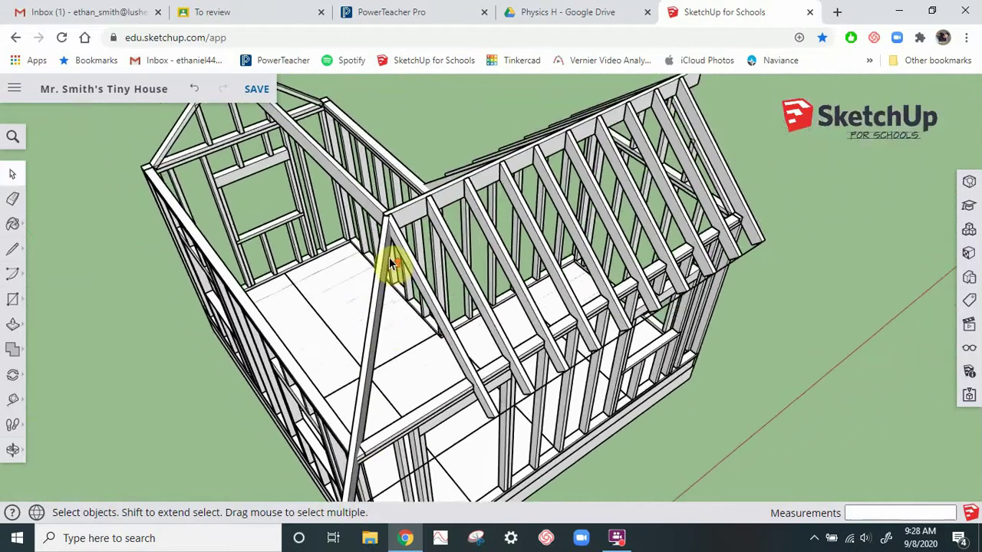
middle_drag(432, 390, 477, 295)
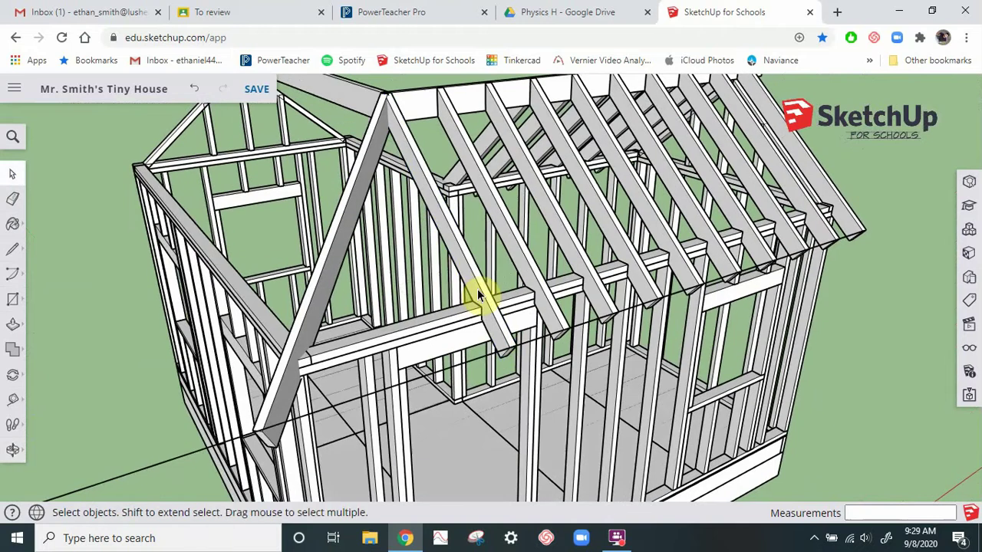
scroll(477, 295, up, 3)
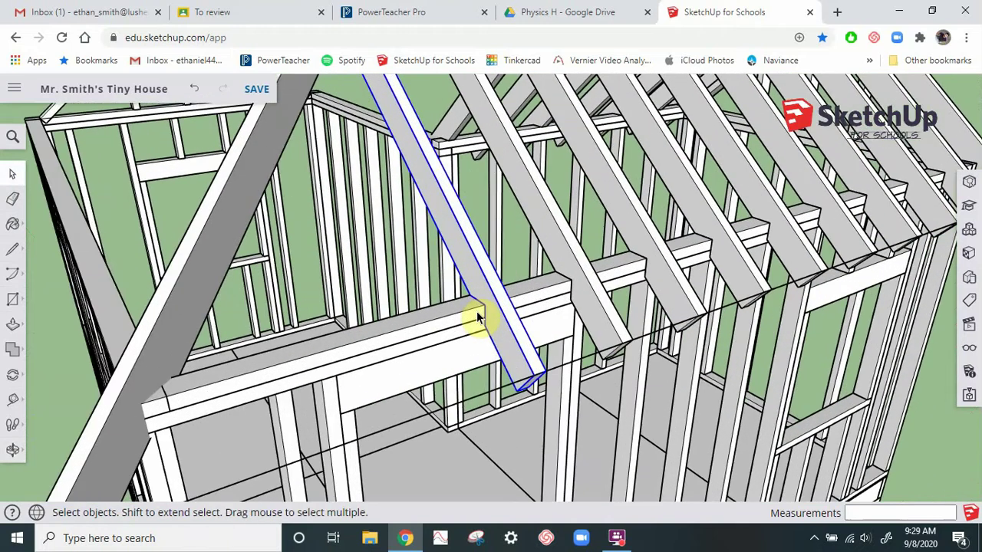
key(m)
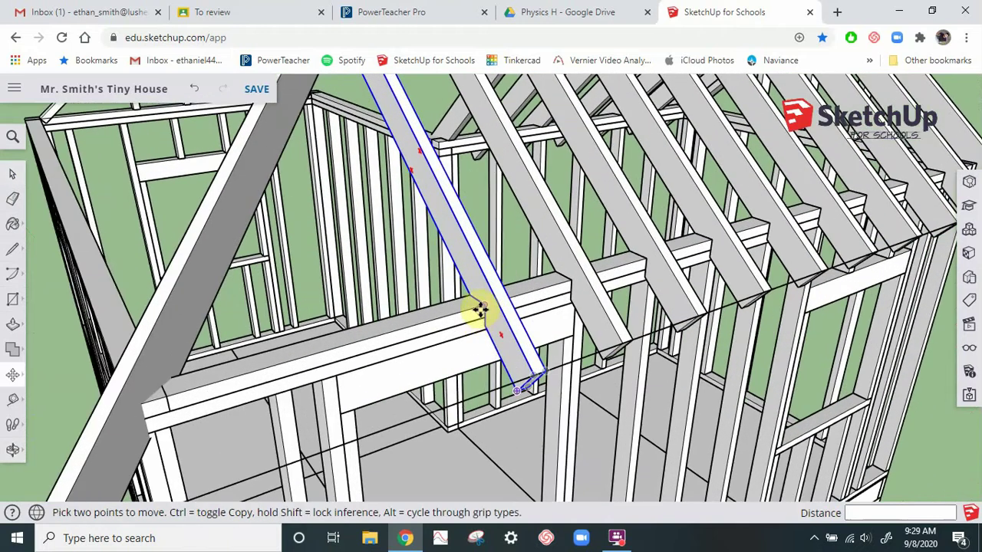
click(443, 318)
key(ctrl)
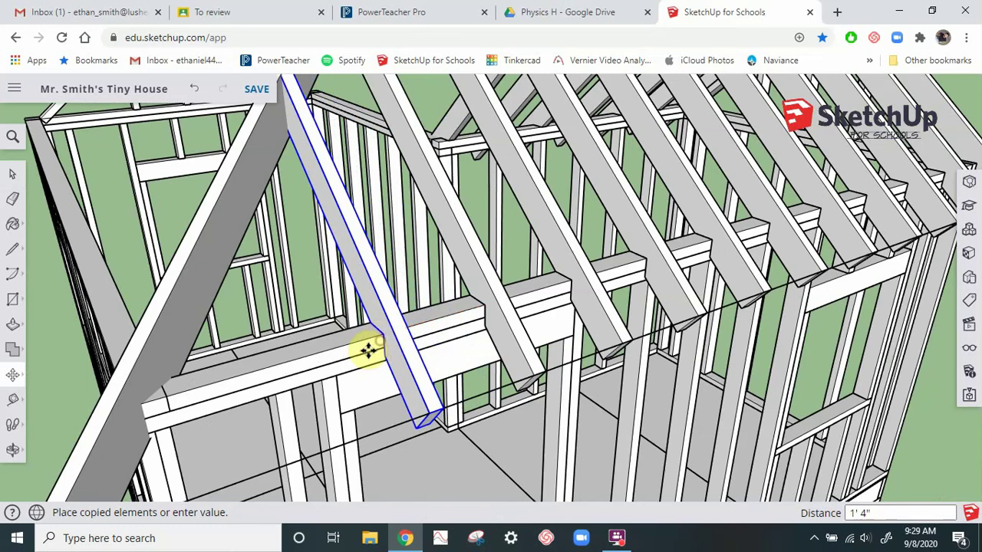
click(378, 341)
Step: Copy the new rafter another 1' 4" along the wall plate so it crosses the lower part of the hip rafter
click(383, 336)
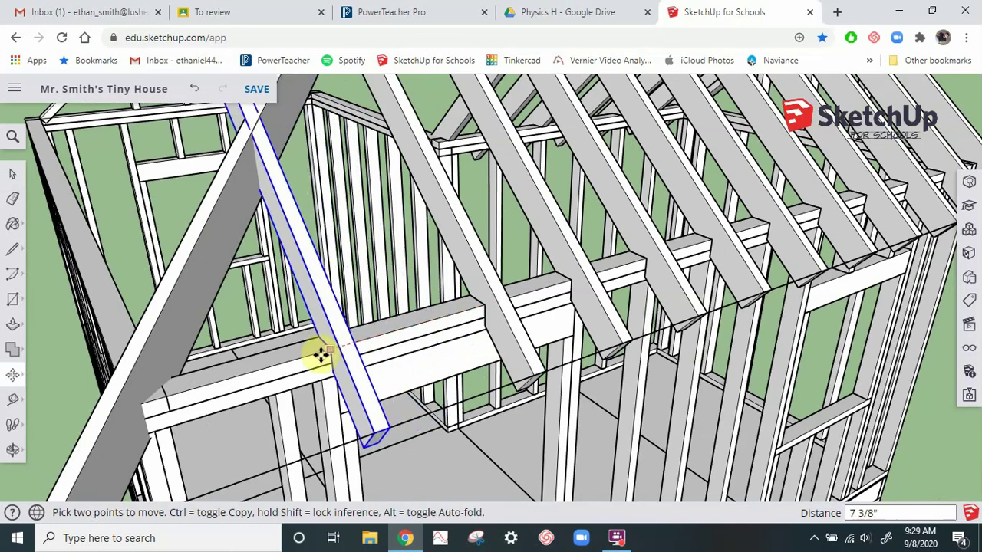
key(ctrl)
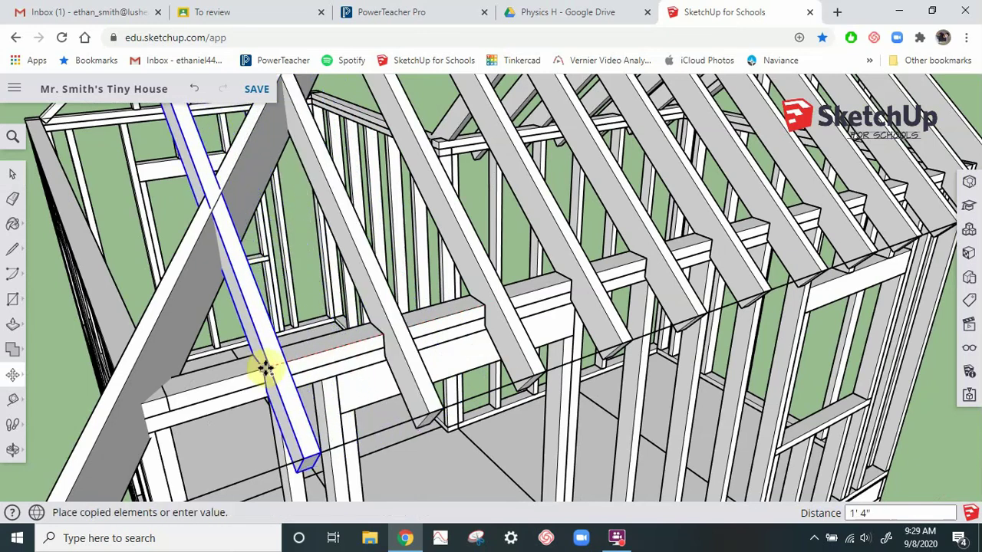
click(263, 418)
click(12, 173)
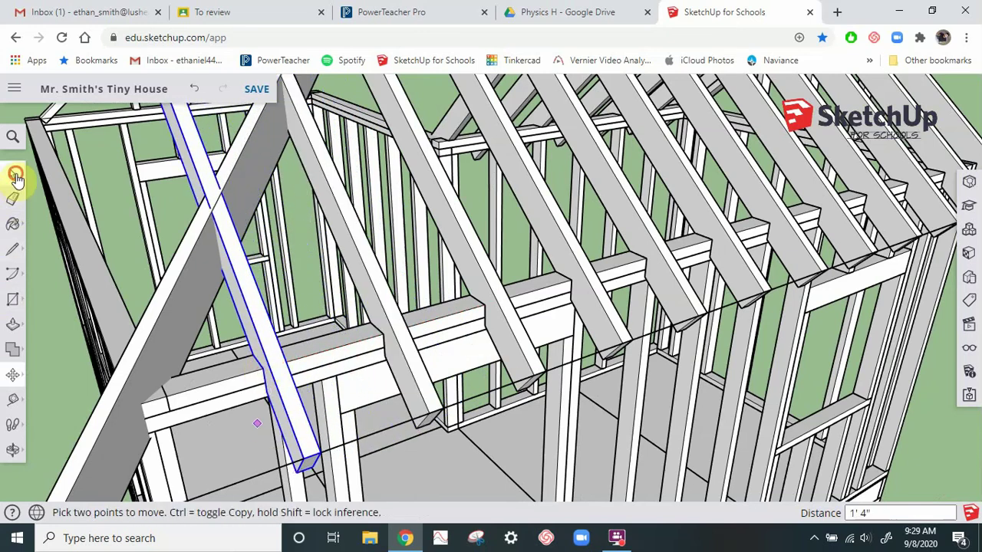
click(55, 364)
Step: Make each of the two copied rafters crossing the hip rafter a unique component, one at a time
middle_drag(254, 360, 335, 416)
scroll(341, 411, down, 6)
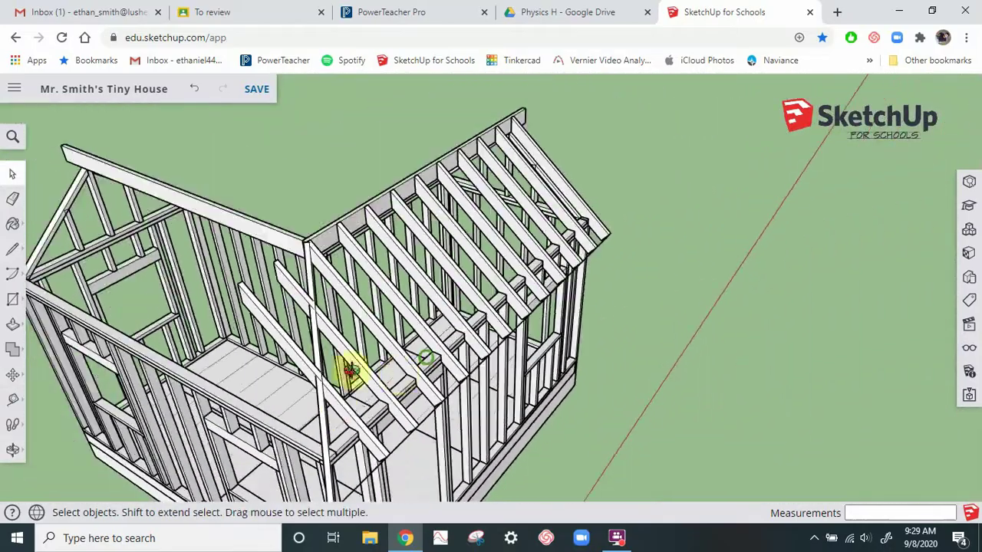
middle_drag(345, 373, 469, 326)
scroll(230, 330, up, 6)
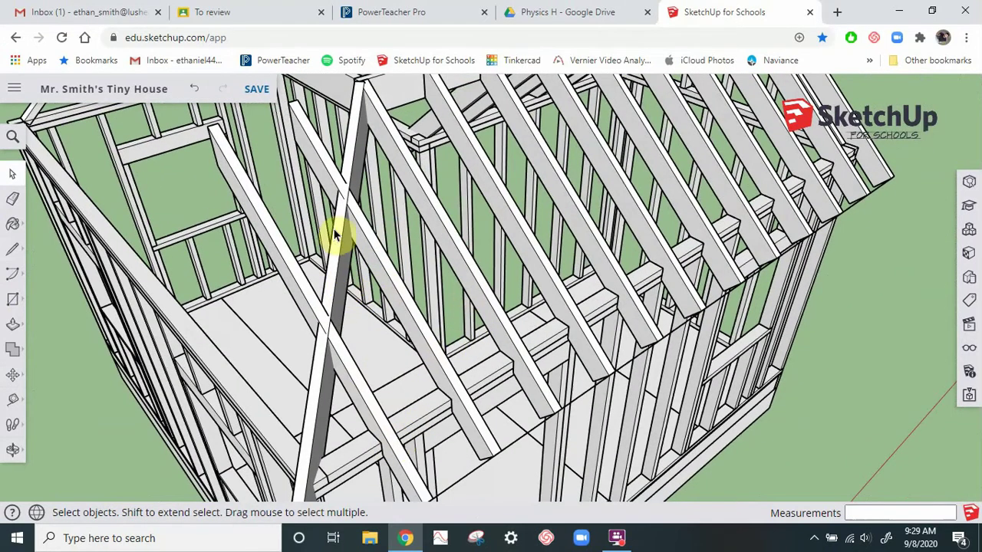
middle_drag(355, 345, 464, 343)
right_click(390, 191)
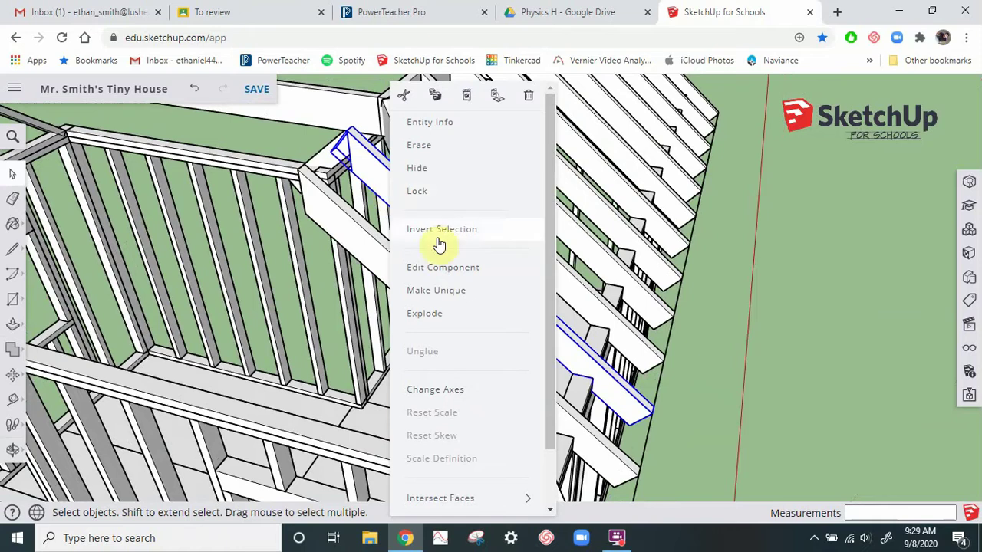
click(438, 287)
right_click(428, 300)
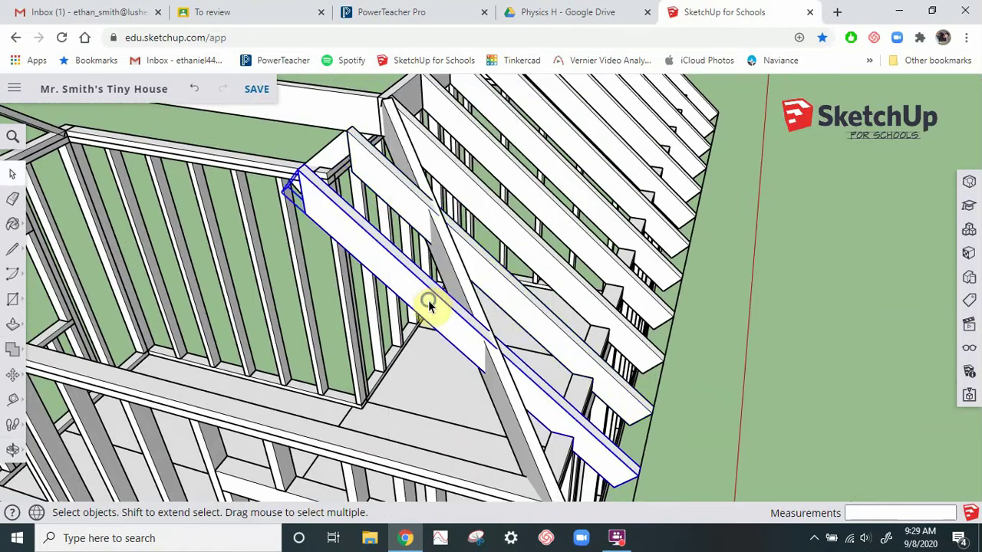
click(454, 290)
Step: Open the outermost copied rafter for editing and draw a cut line across its side face where it meets the hip rafter
scroll(536, 376, up, 5)
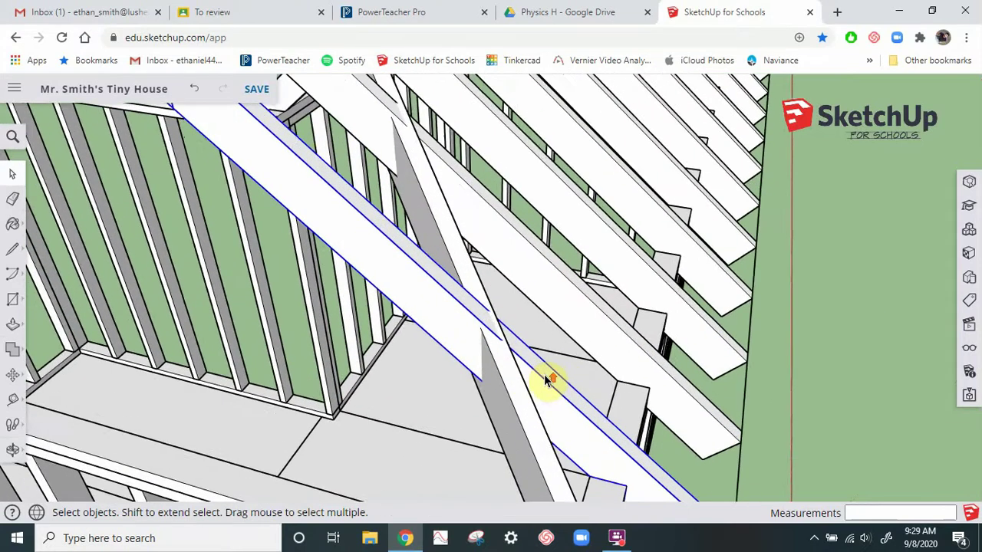
middle_drag(529, 392, 66, 417)
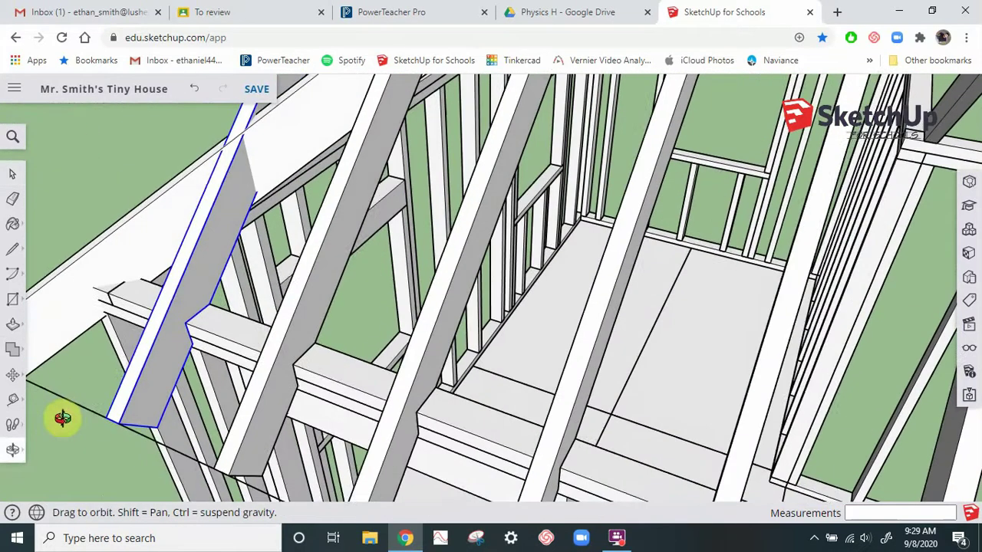
scroll(219, 186, up, 3)
scroll(245, 167, up, 2)
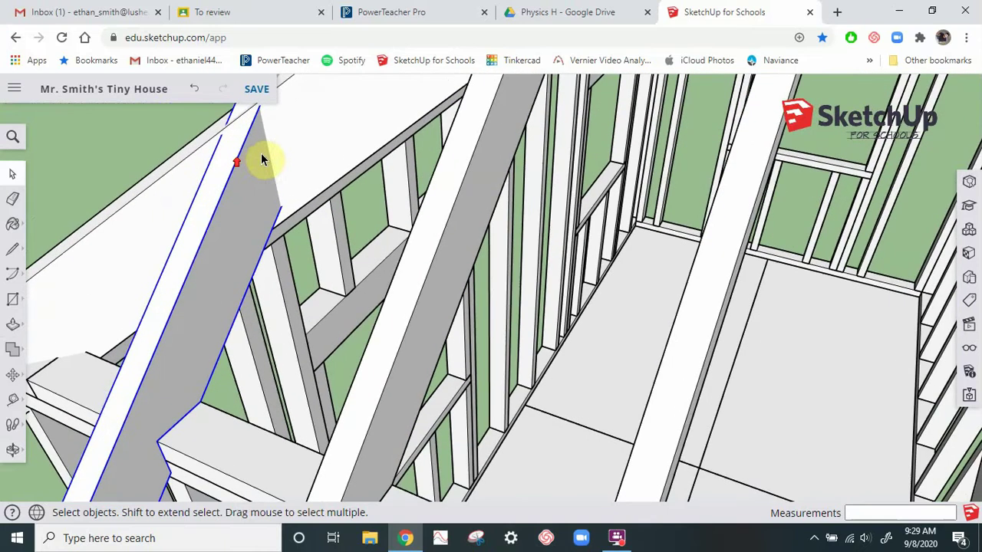
double_click(252, 161)
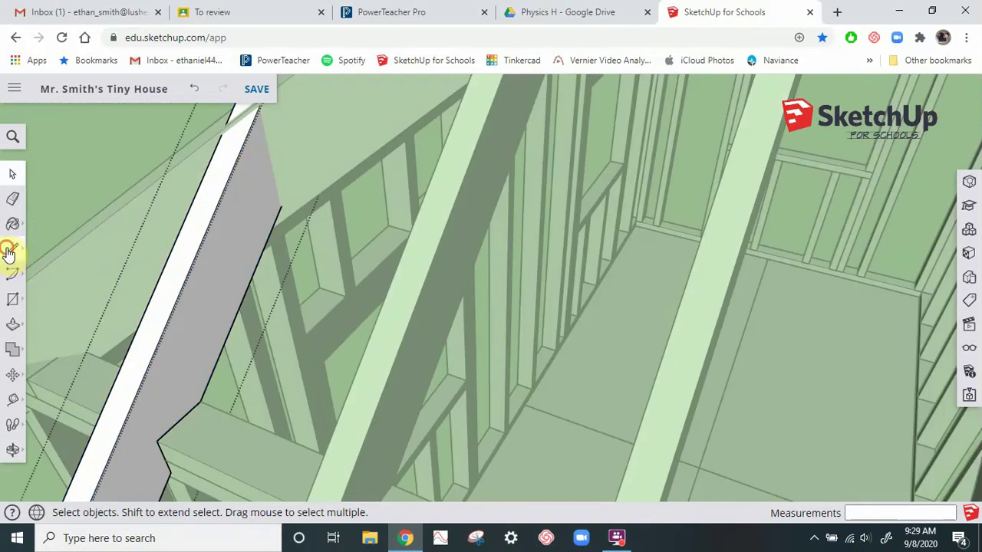
click(9, 251)
click(281, 206)
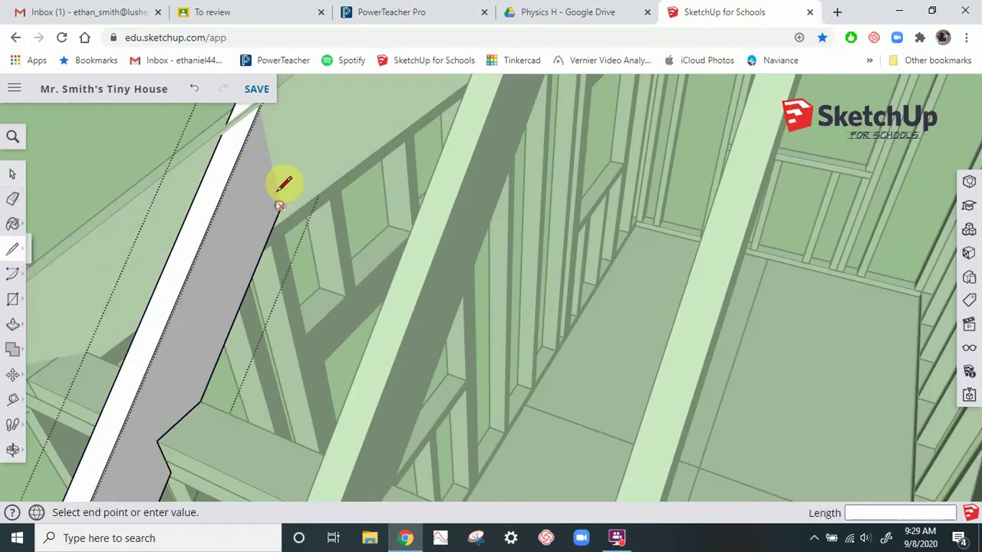
scroll(267, 116, up, 2)
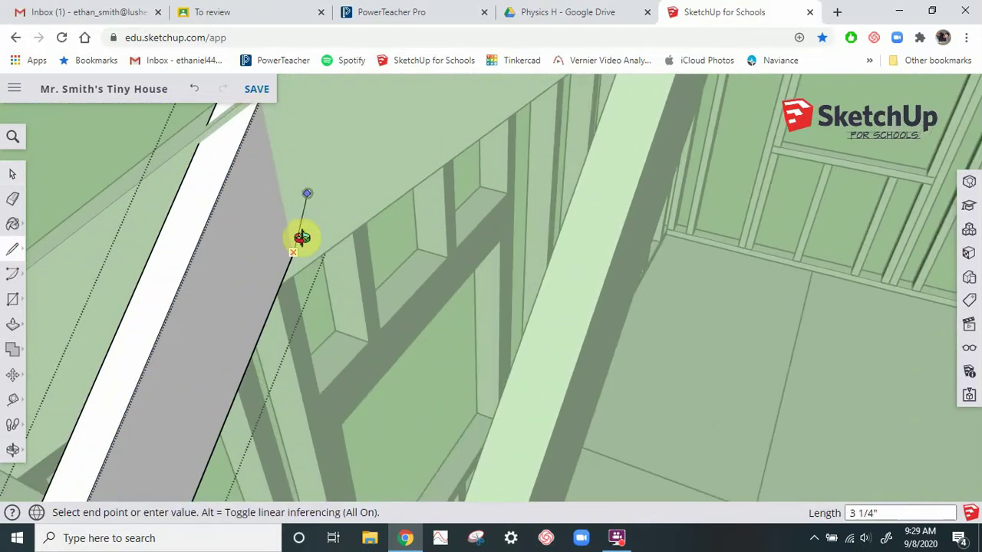
middle_drag(302, 237, 302, 281)
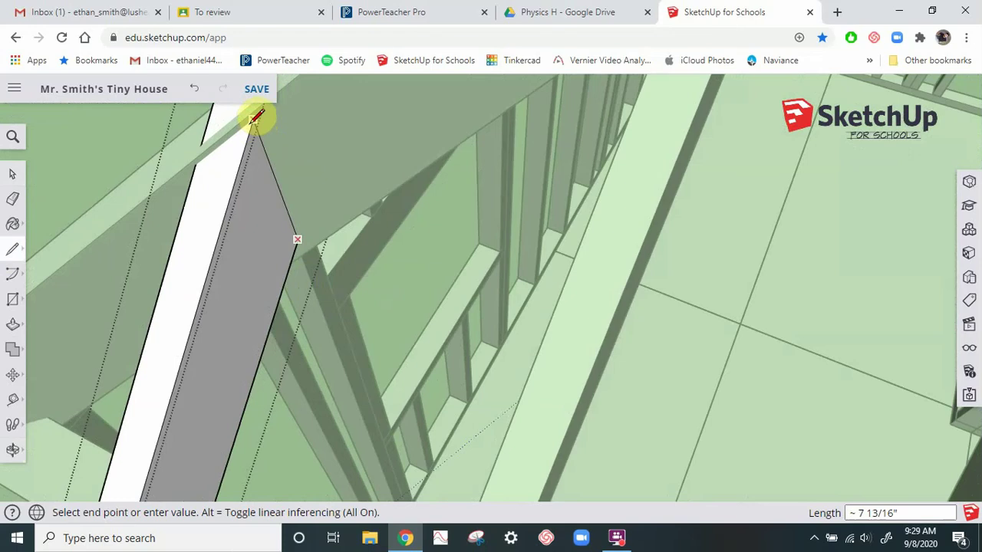
click(256, 116)
Step: Push the part of the outermost rafter beyond the hip rafter through its full thickness to remove it, and close the component
middle_drag(368, 303, 412, 243)
scroll(411, 243, down, 4)
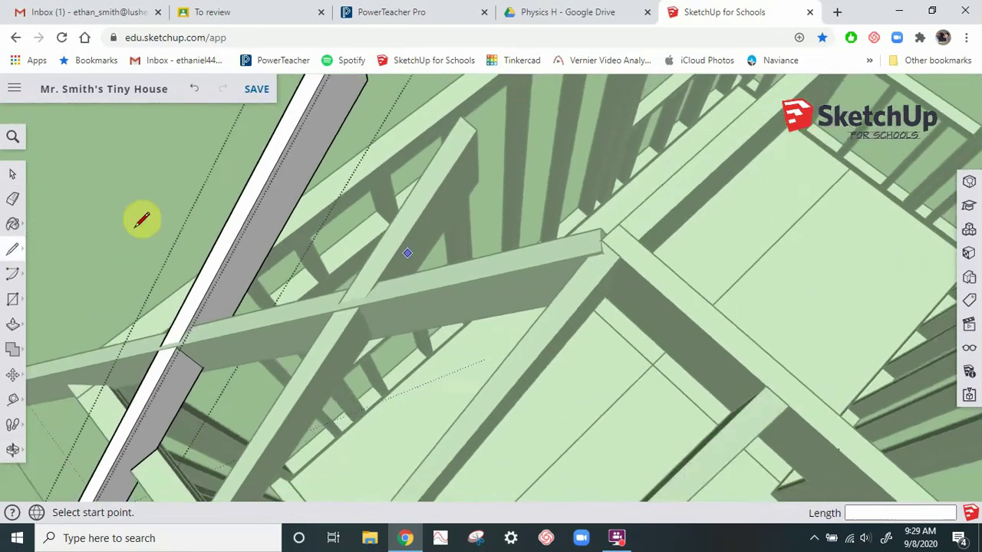
key(space)
click(266, 260)
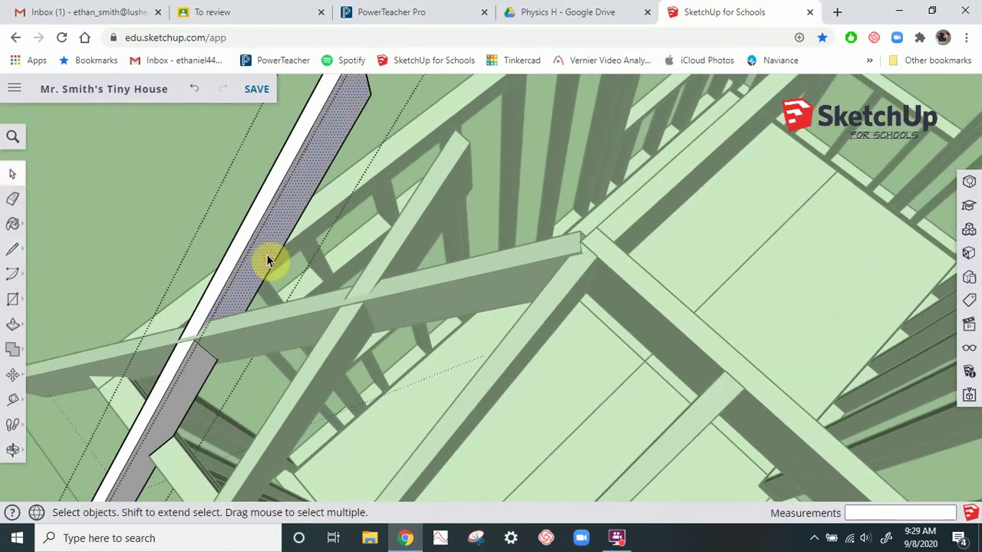
click(7, 326)
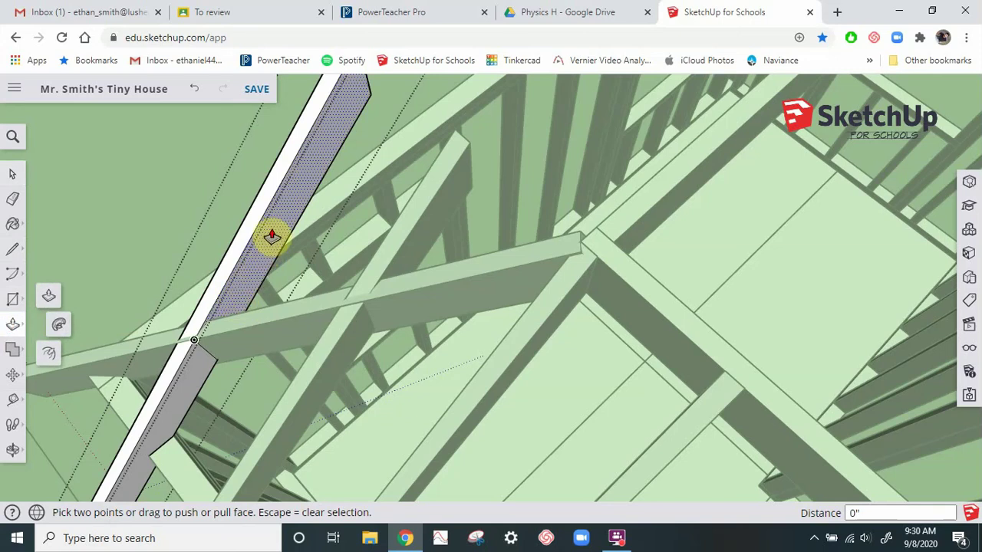
drag(272, 236, 230, 247)
click(13, 174)
click(176, 230)
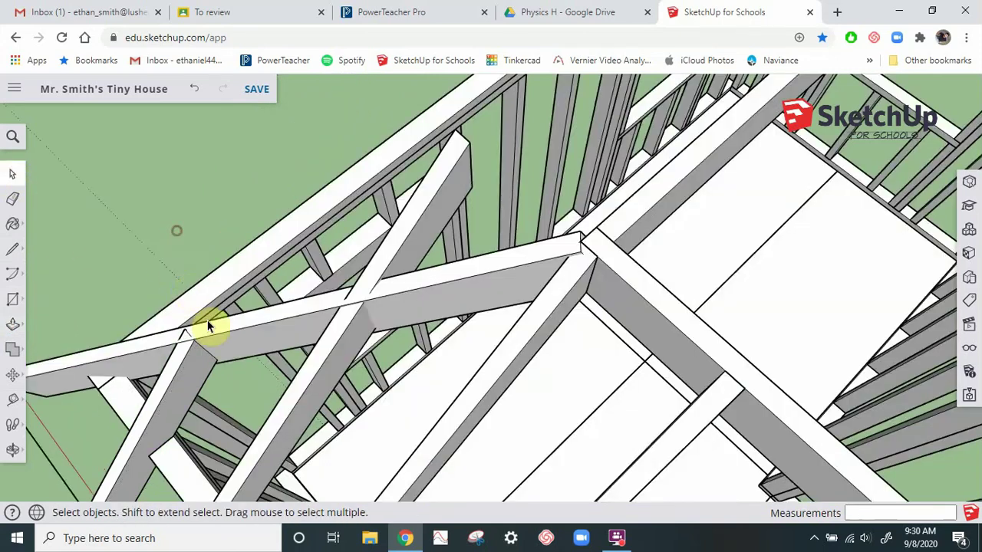
Step: Open the other copied rafter for editing and draw a cut line on its side face between its intersections with the hip rafter
middle_drag(207, 326, 430, 204)
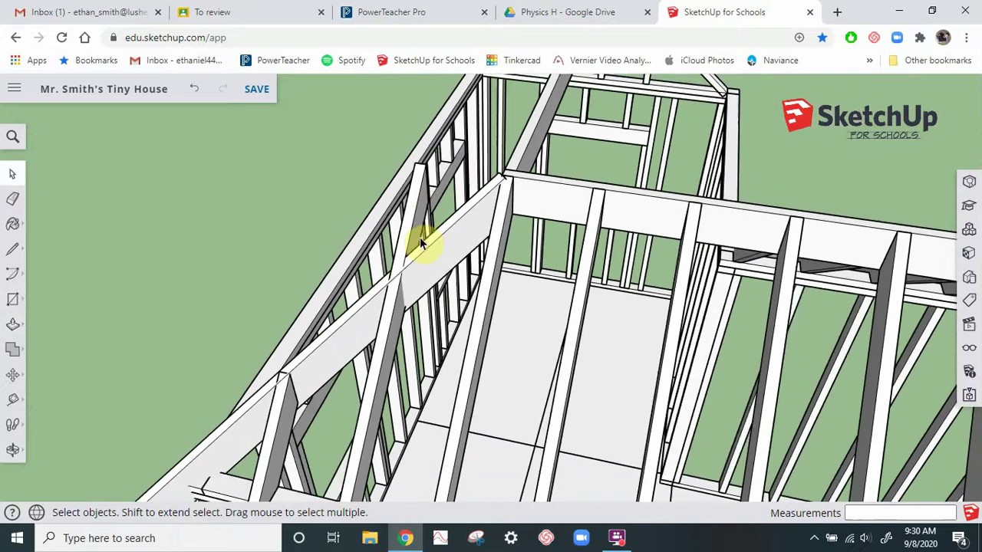
scroll(420, 237, down, 3)
middle_drag(280, 417, 151, 347)
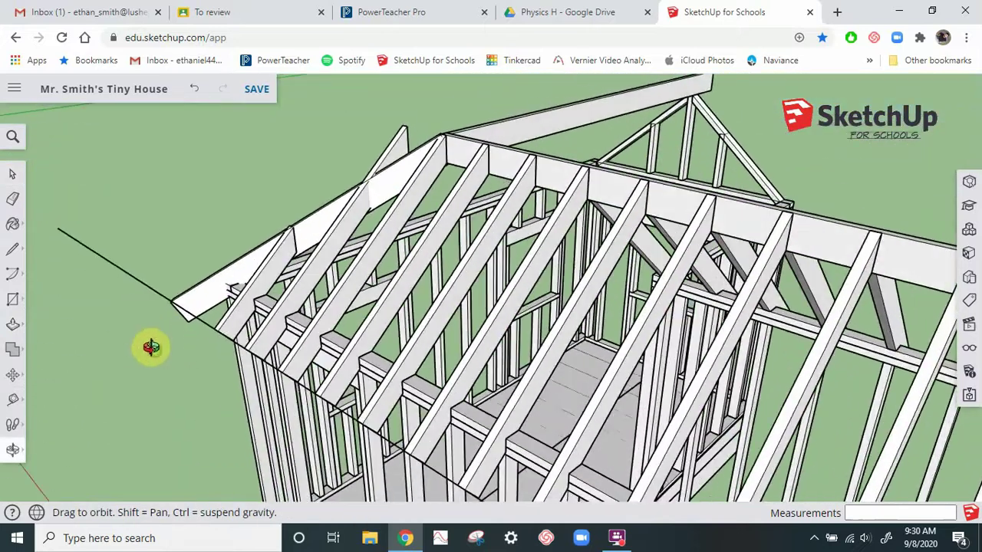
scroll(383, 184, up, 6)
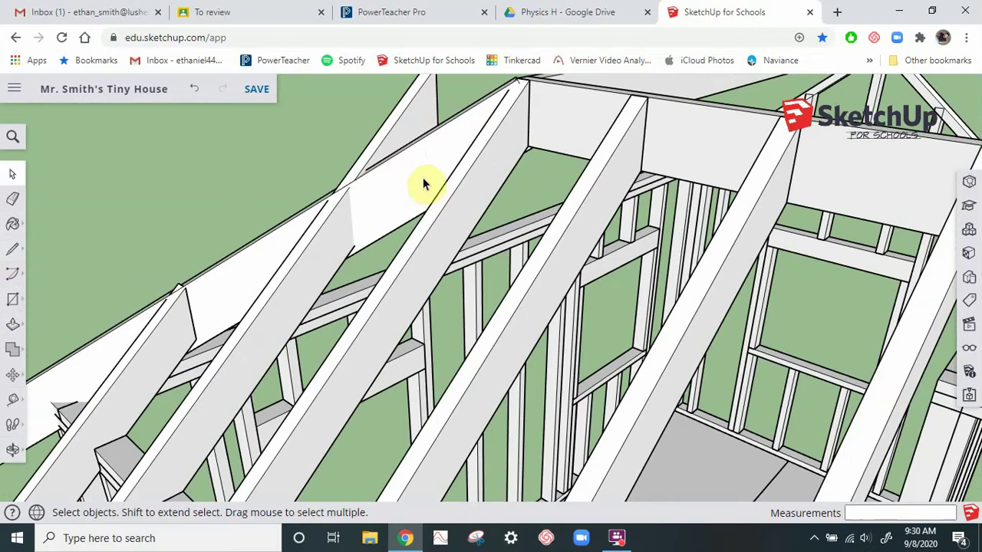
double_click(405, 140)
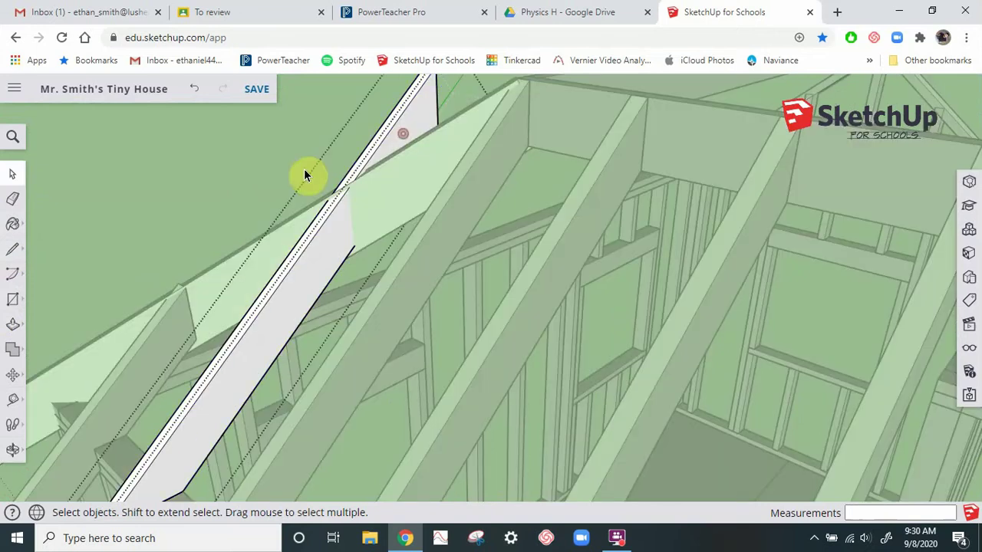
click(14, 252)
scroll(358, 234, up, 3)
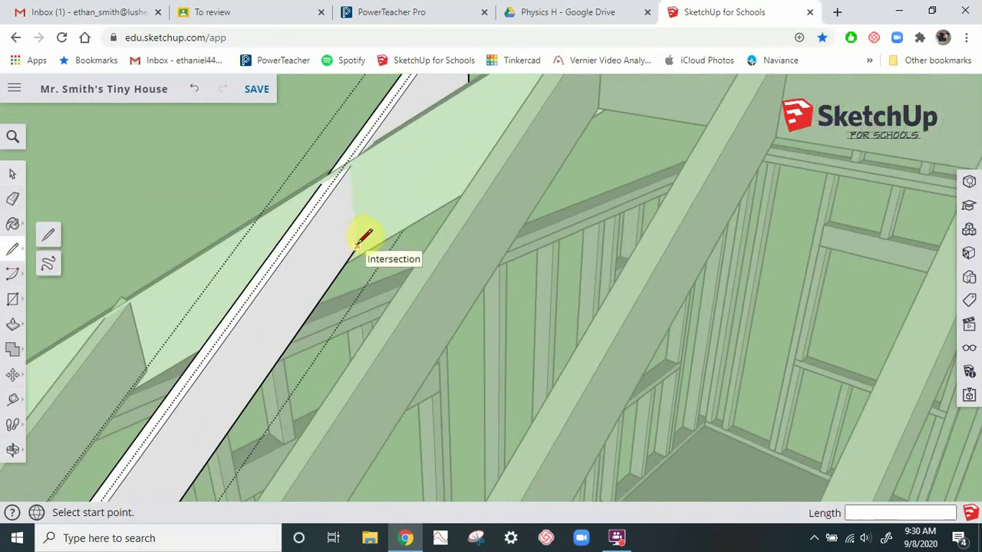
click(357, 243)
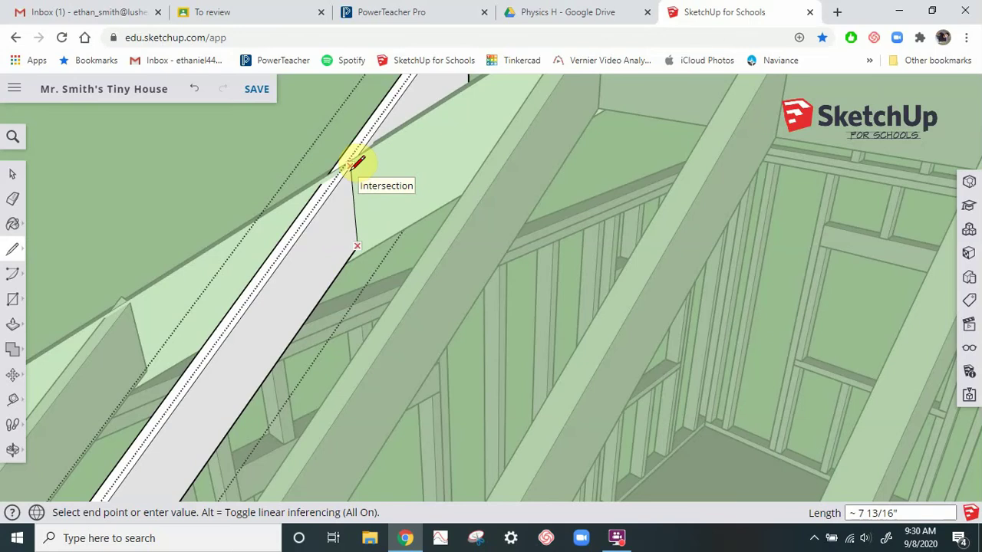
click(350, 167)
Step: Push this rafter's surplus upper end through its 2" thickness to trim it at the hip rafter, and close the component
middle_drag(364, 234, 132, 220)
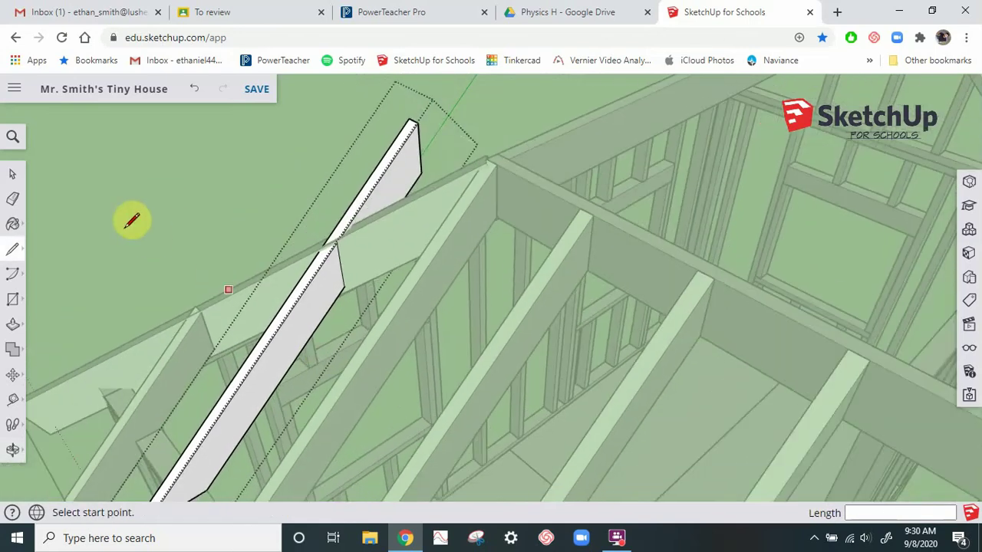
click(12, 328)
click(383, 192)
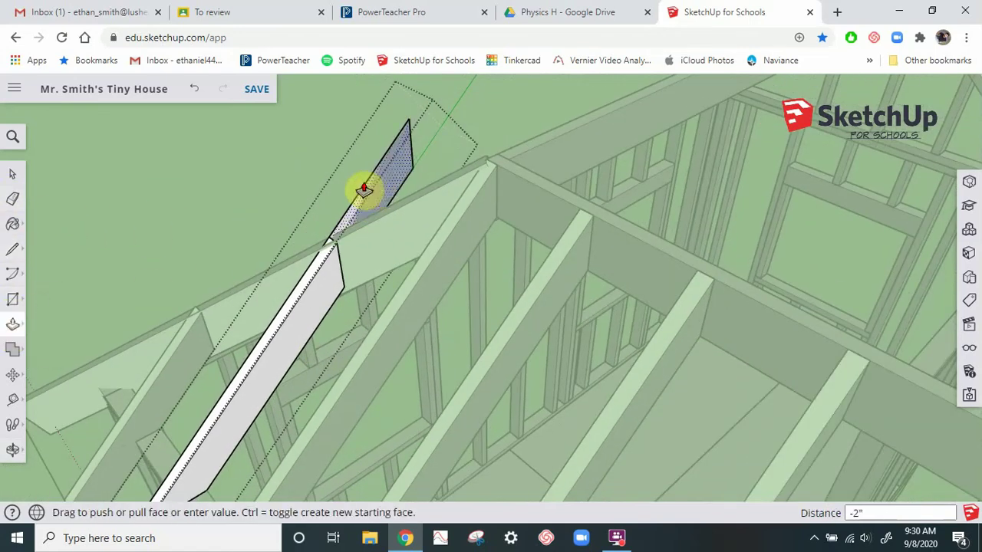
click(364, 190)
key(space)
scroll(475, 167, down, 5)
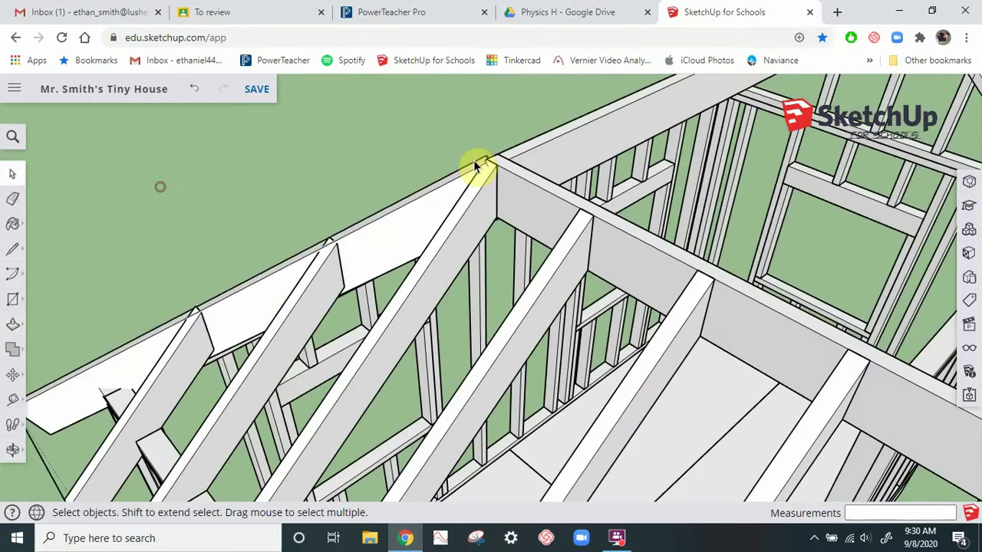
Step: Select the nine full-length rafters on the hip rafter's side of the finished wing, leaving out the rafter at the gable end
scroll(449, 207, down, 5)
mouse_move(399, 261)
middle_down()
mouse_move(638, 281)
mouse_move(797, 268)
mouse_move(421, 368)
mouse_move(500, 311)
mouse_move(565, 215)
mouse_move(646, 192)
mouse_move(682, 212)
mouse_move(506, 304)
mouse_move(302, 361)
mouse_move(346, 366)
mouse_move(409, 346)
mouse_move(432, 386)
mouse_move(460, 361)
middle_up()
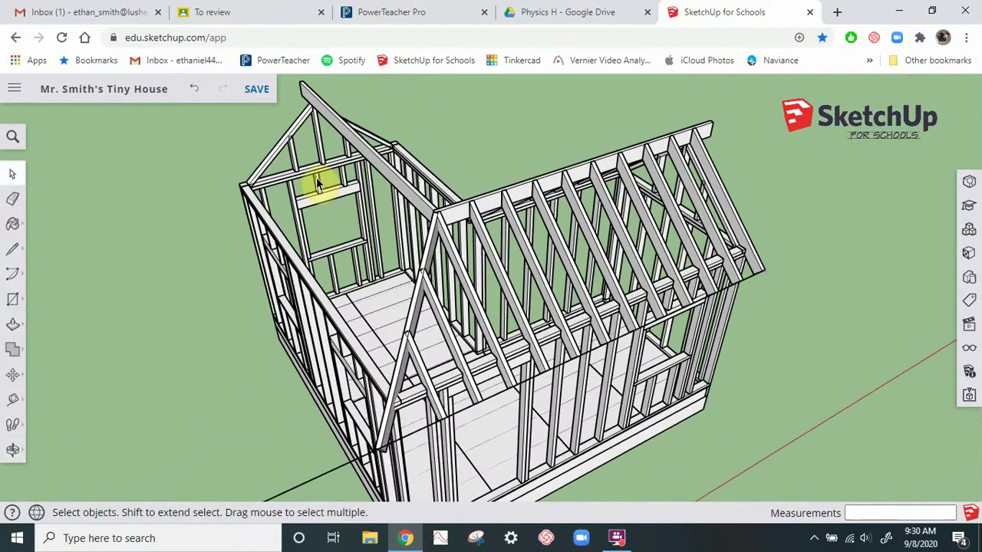
middle_drag(464, 276, 587, 290)
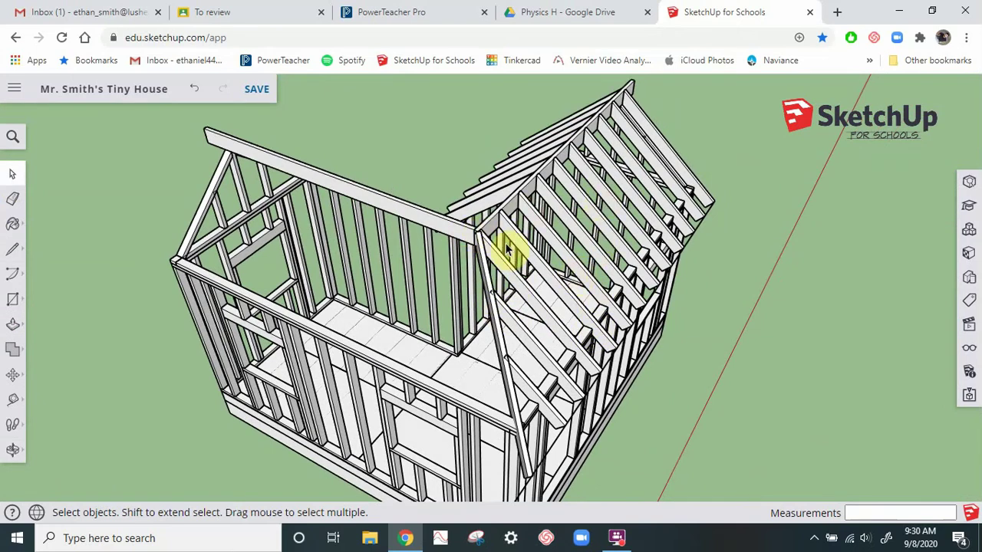
middle_drag(590, 265, 480, 305)
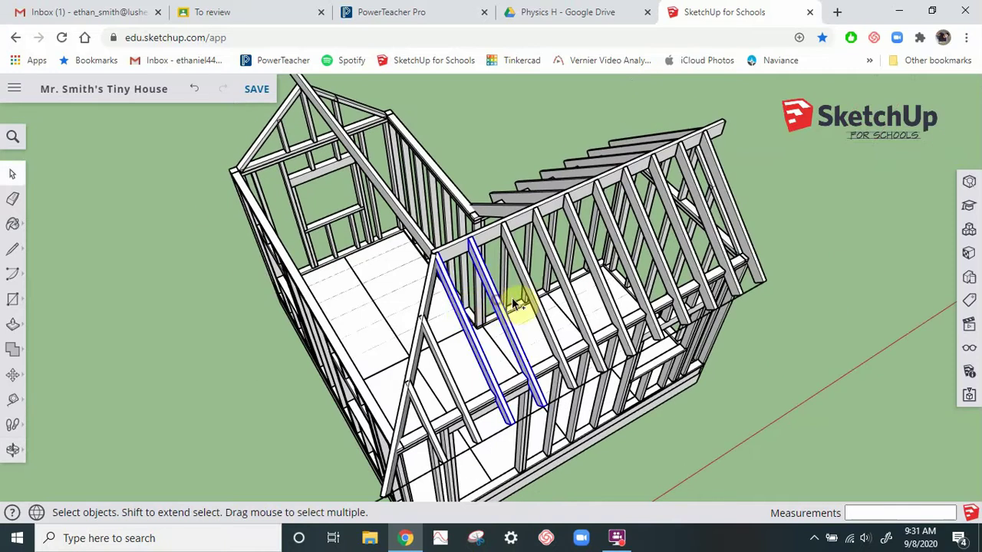
shift+click(569, 288)
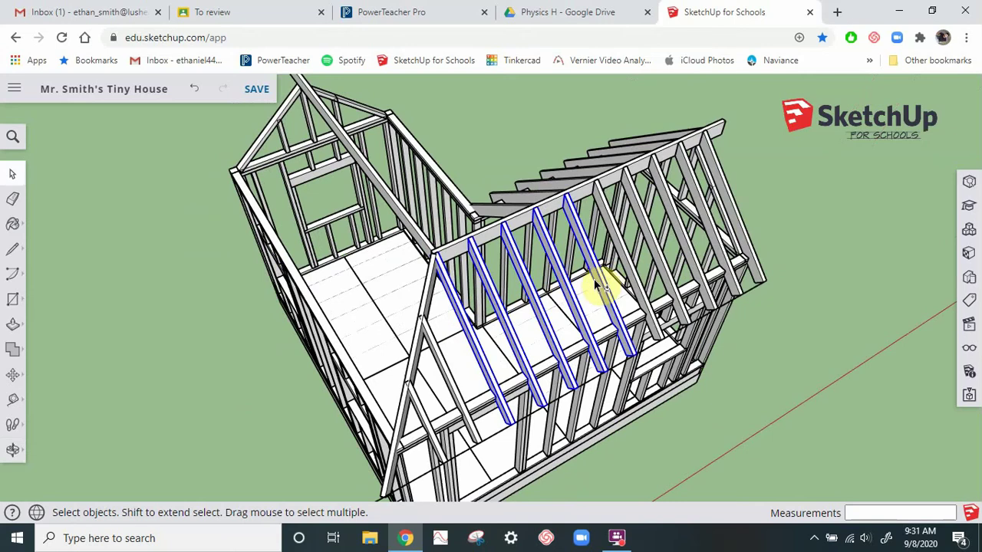
shift+click(605, 285)
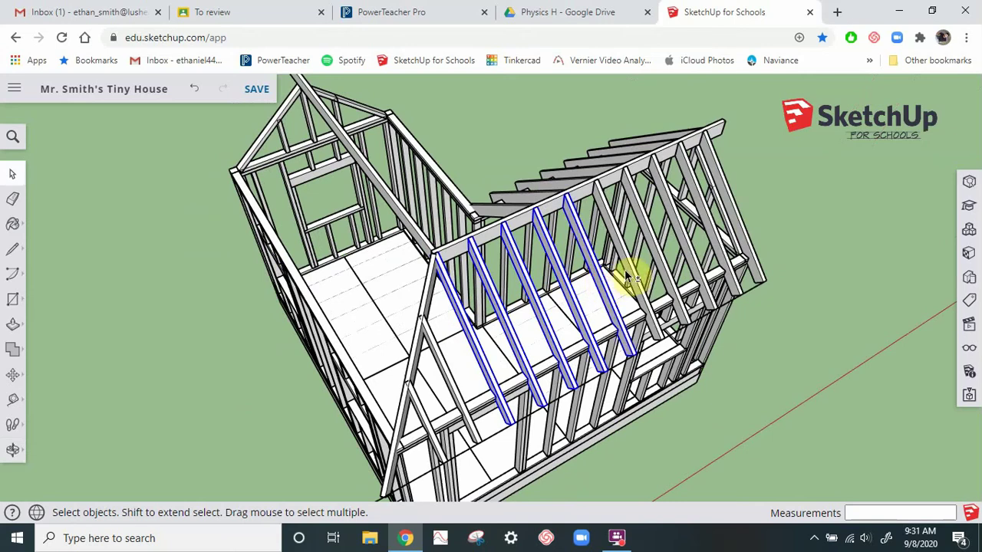
shift+click(631, 274)
shift+click(684, 250)
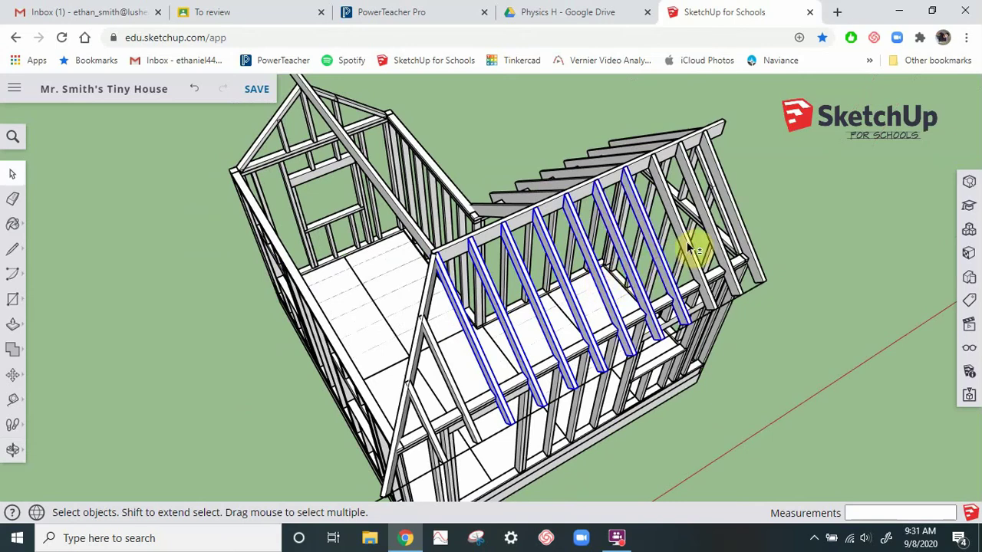
shift+click(689, 246)
shift+click(720, 240)
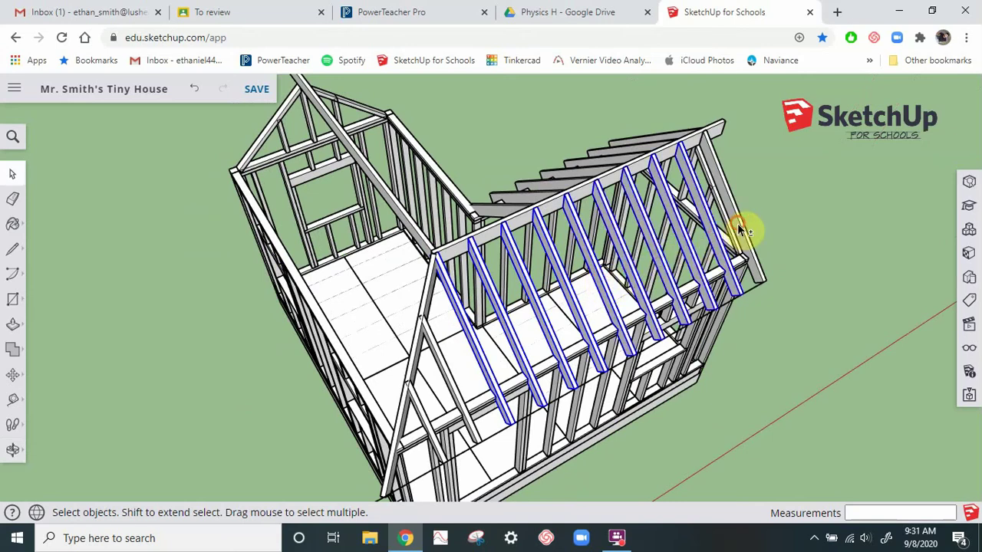
middle_drag(499, 324, 414, 360)
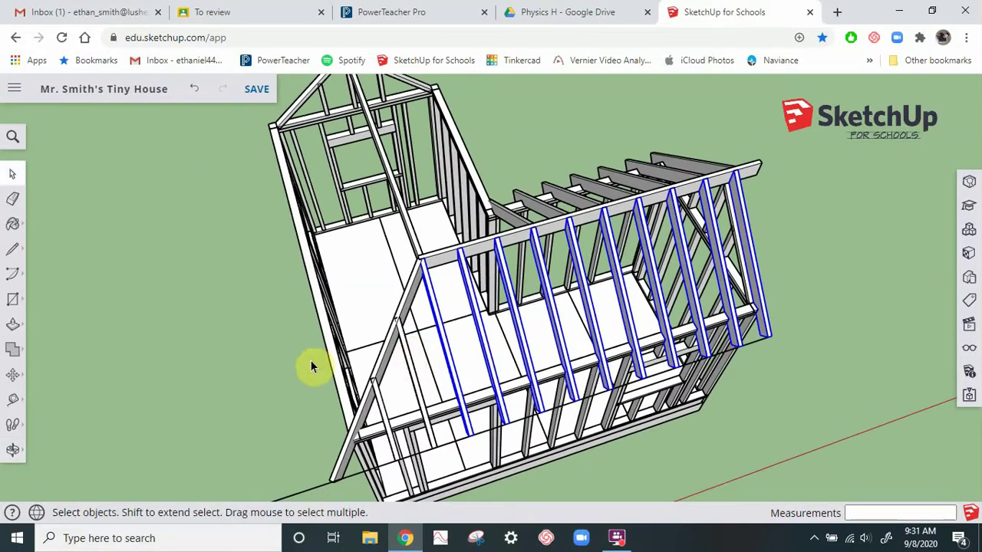
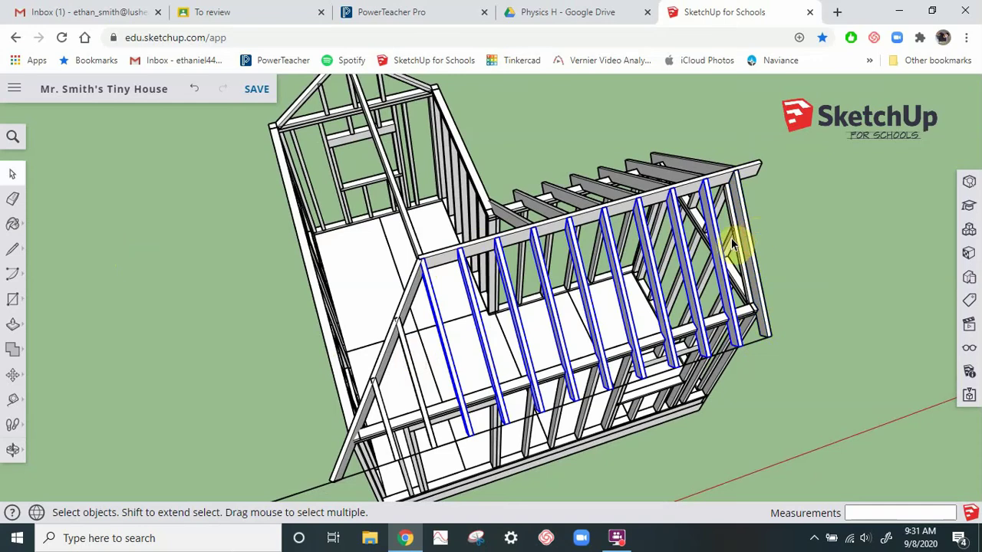
middle_drag(734, 241, 506, 269)
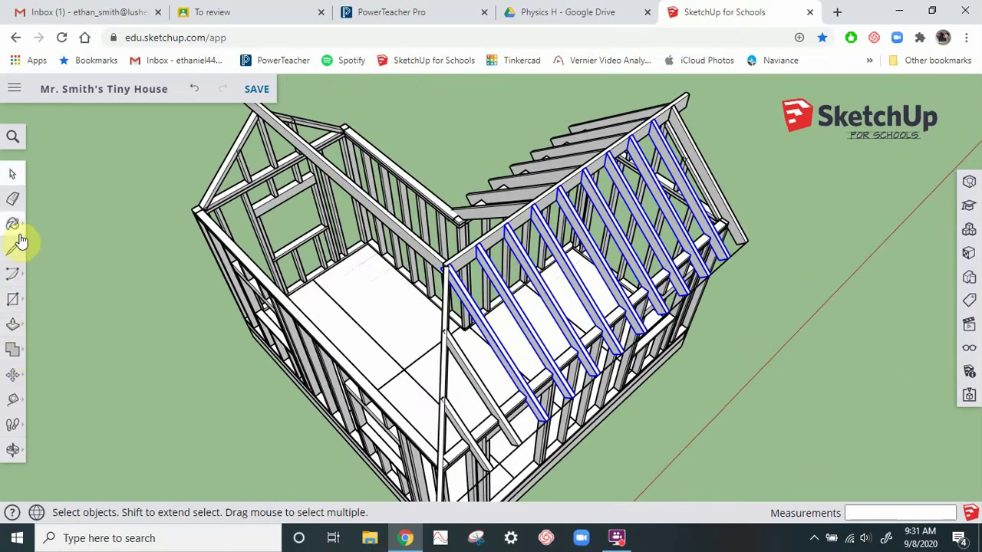
Step: Make a copy of the selected rafters rotated 90° in the horizontal plane about a point on the ground outside the house
click(16, 387)
click(59, 381)
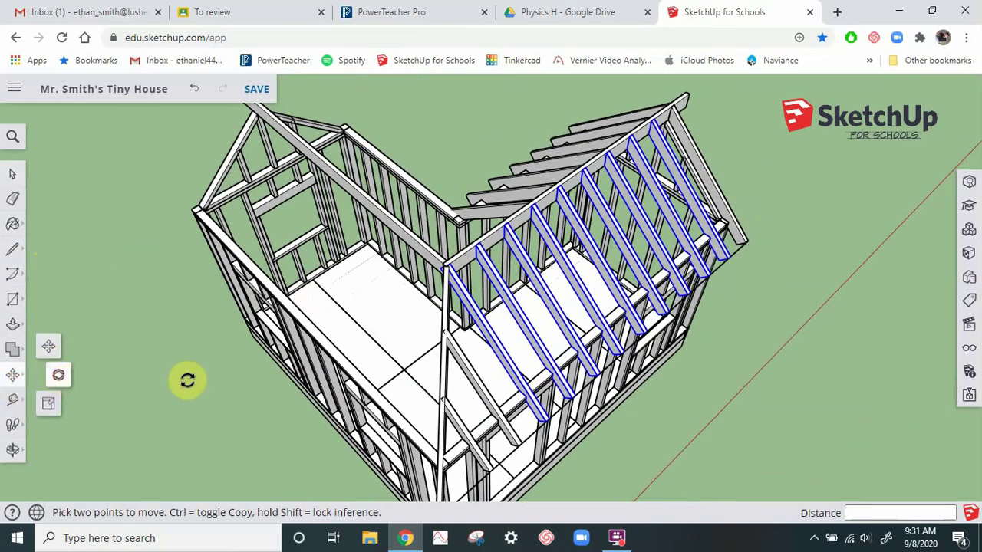
click(245, 454)
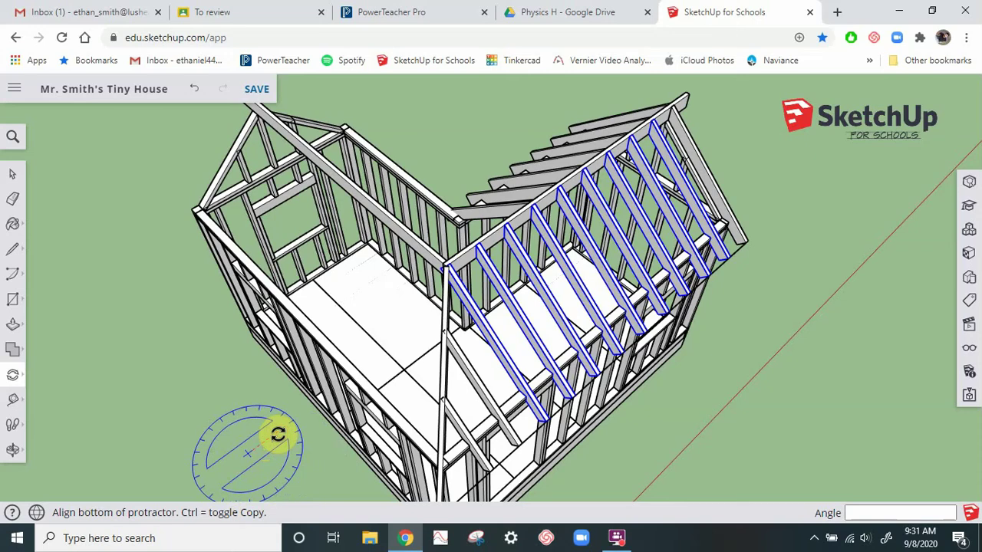
click(283, 452)
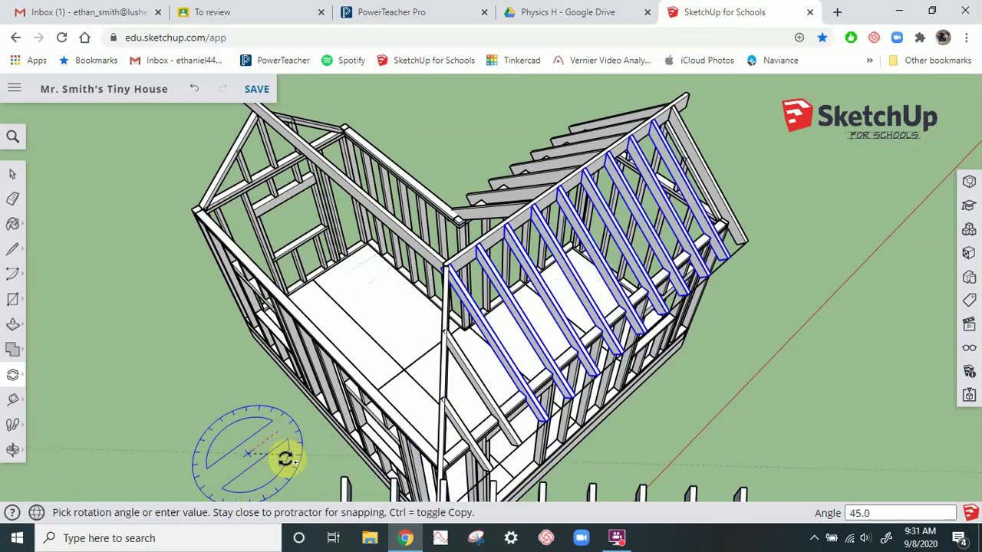
click(285, 459)
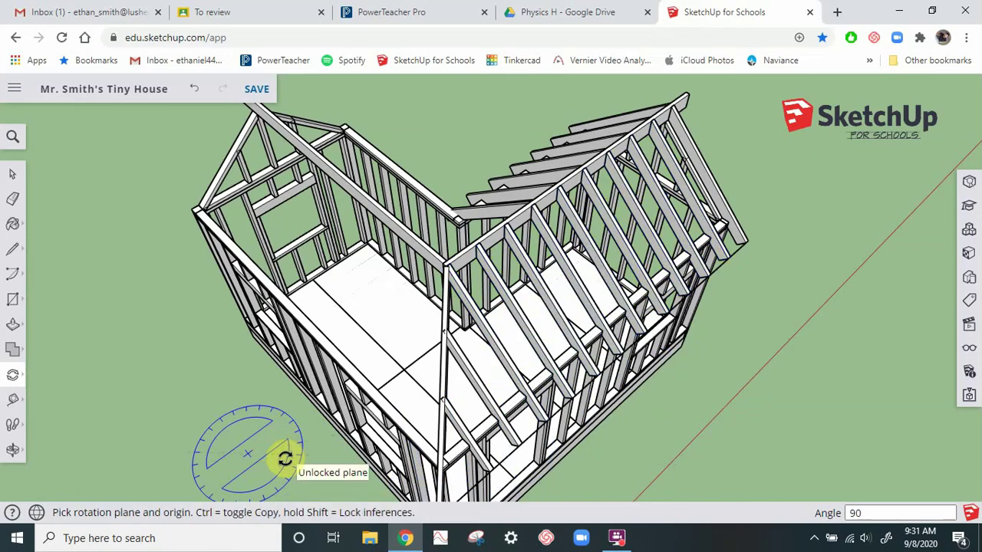
Step: Move the rotated rafters by the upper end of the one nearest the hip onto the end of the other wing's ridge beam, and clear the selection
scroll(592, 171, down, 5)
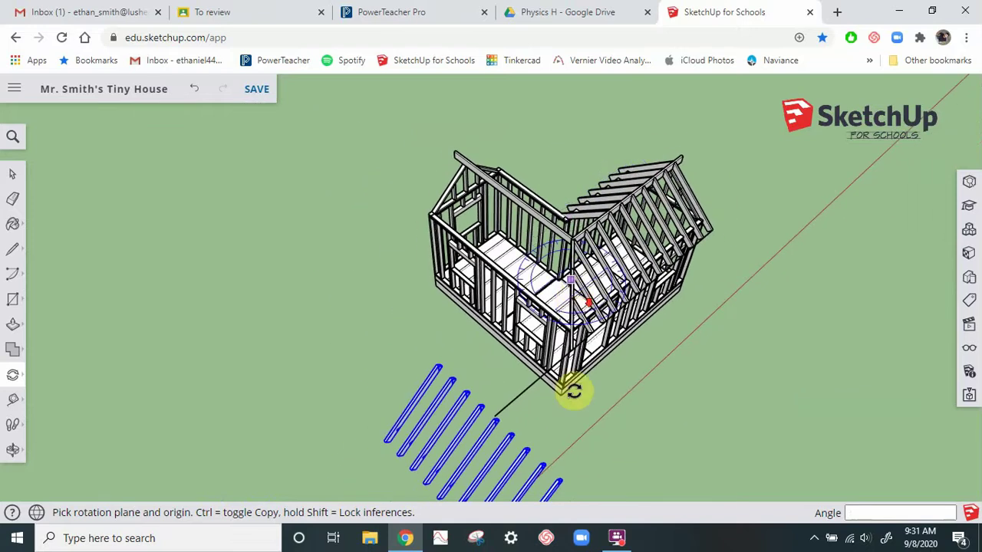
scroll(574, 391, down, 1)
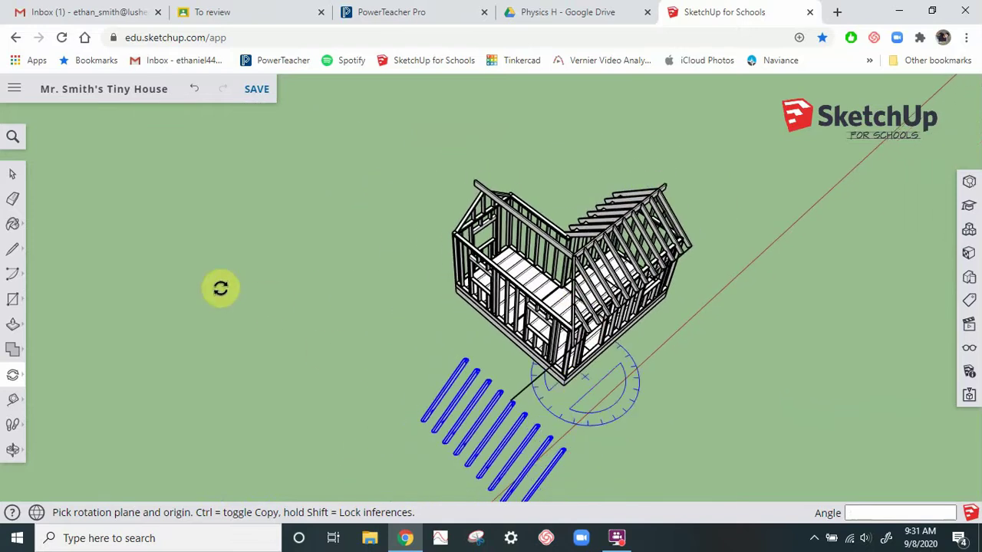
click(13, 375)
click(51, 346)
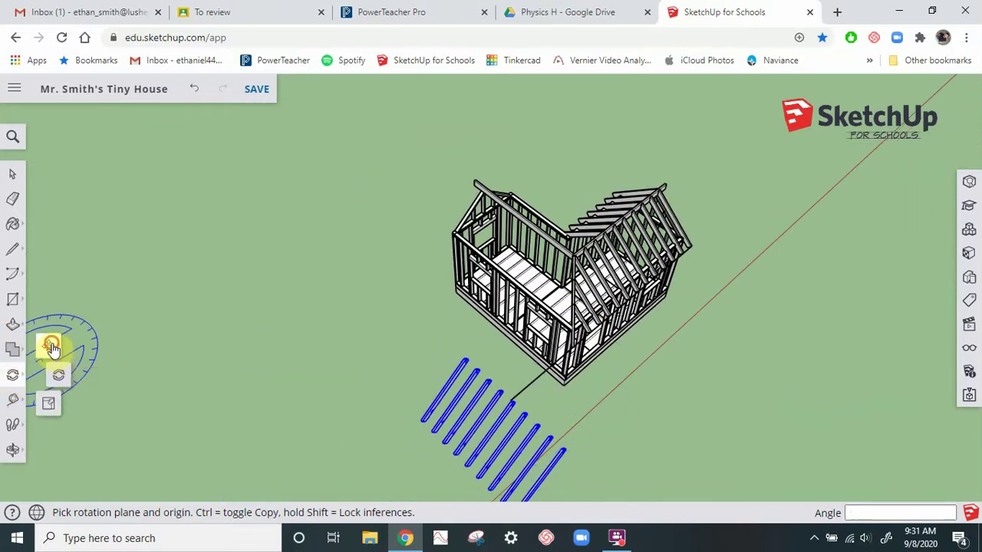
scroll(564, 465, up, 8)
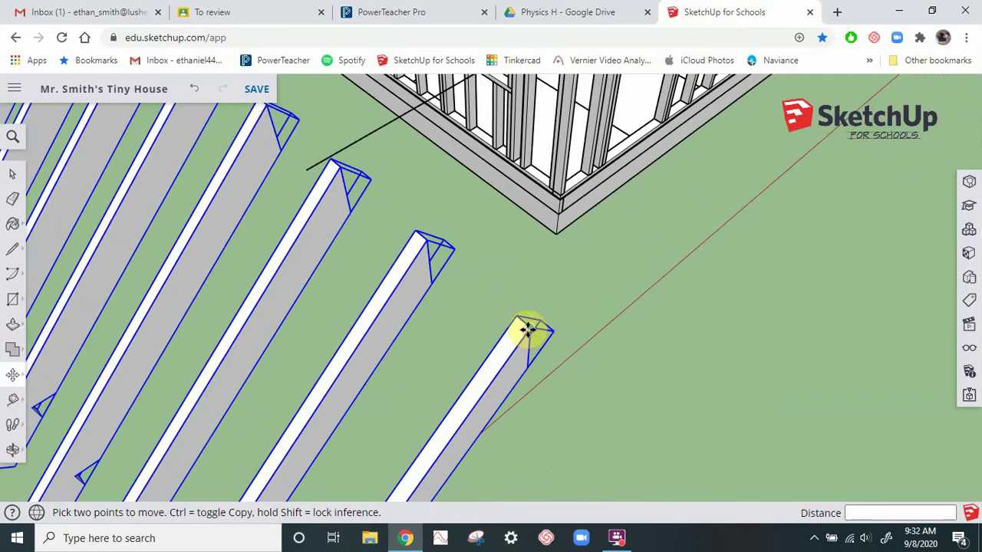
click(527, 329)
scroll(554, 410, down, 7)
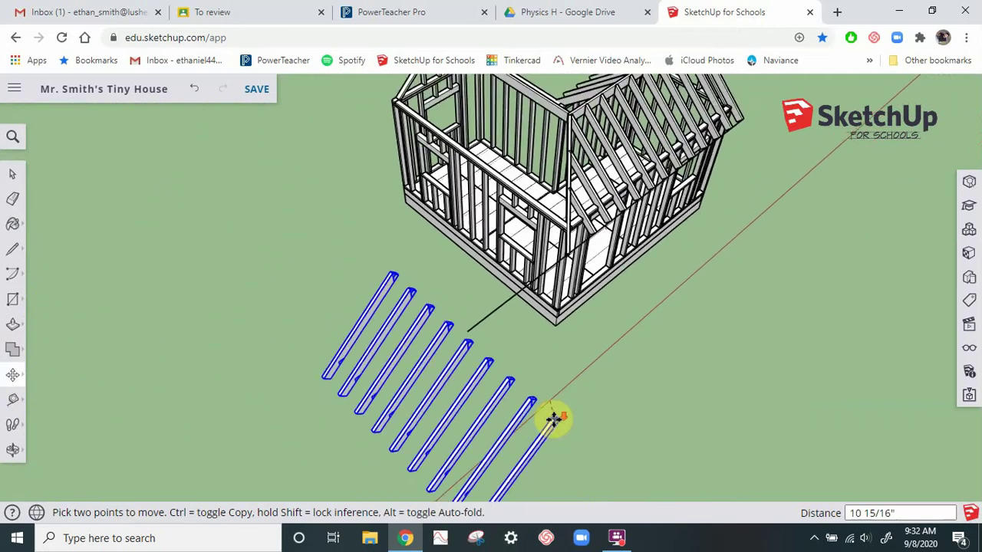
scroll(567, 219, up, 5)
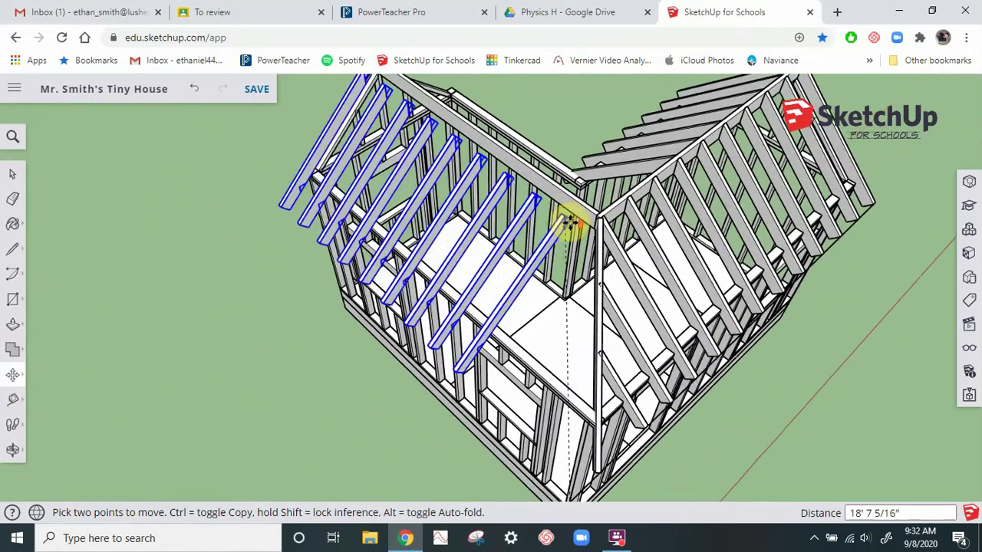
scroll(569, 222, up, 6)
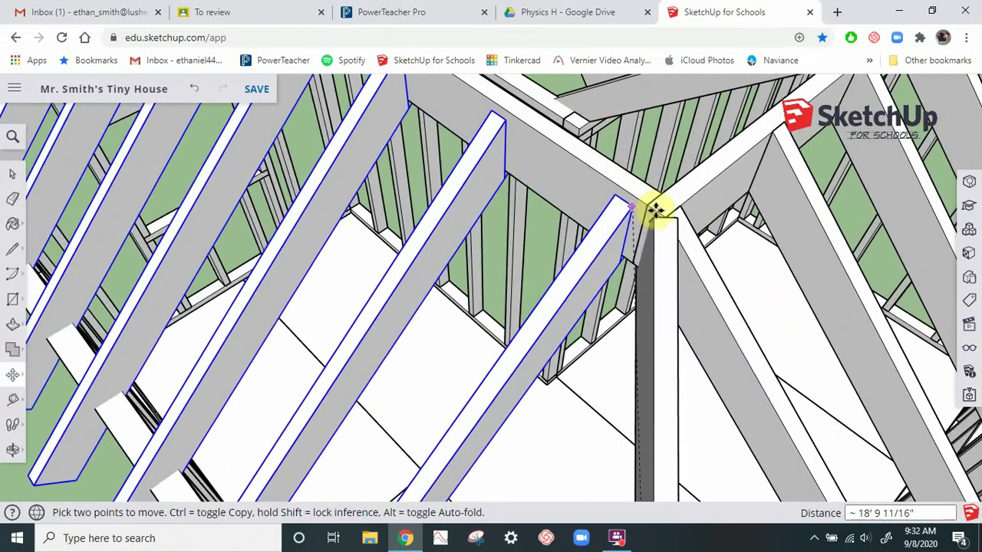
scroll(665, 214, up, 4)
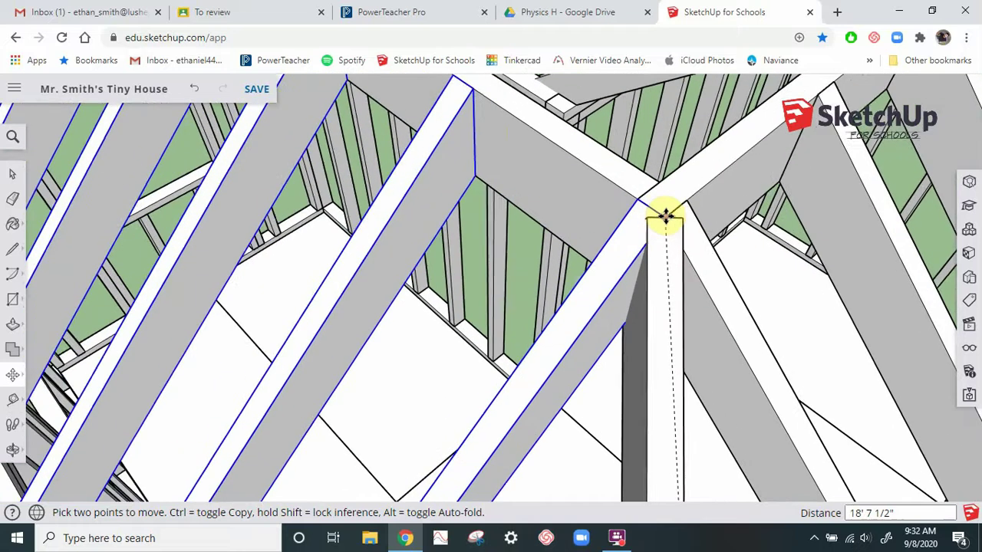
middle_drag(672, 231, 599, 131)
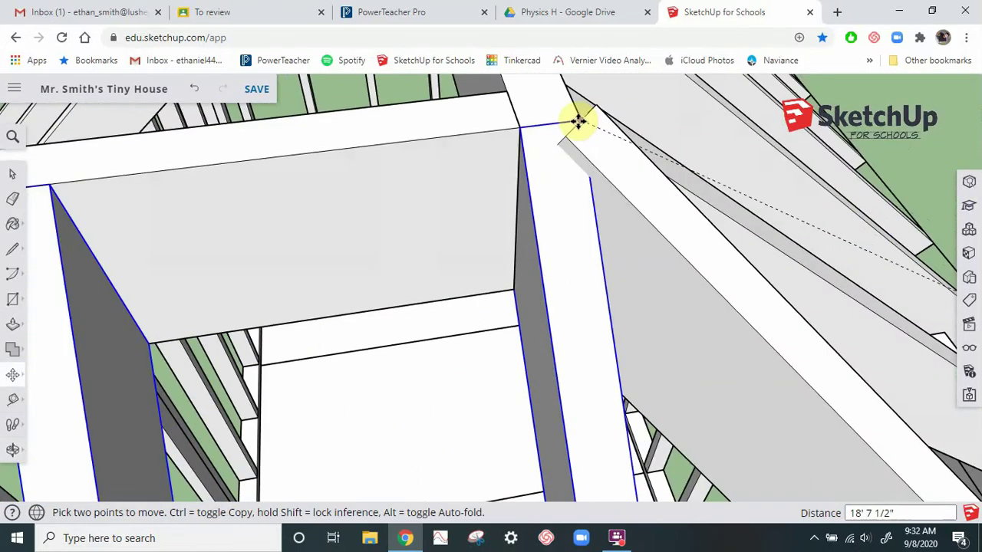
scroll(654, 261, down, 6)
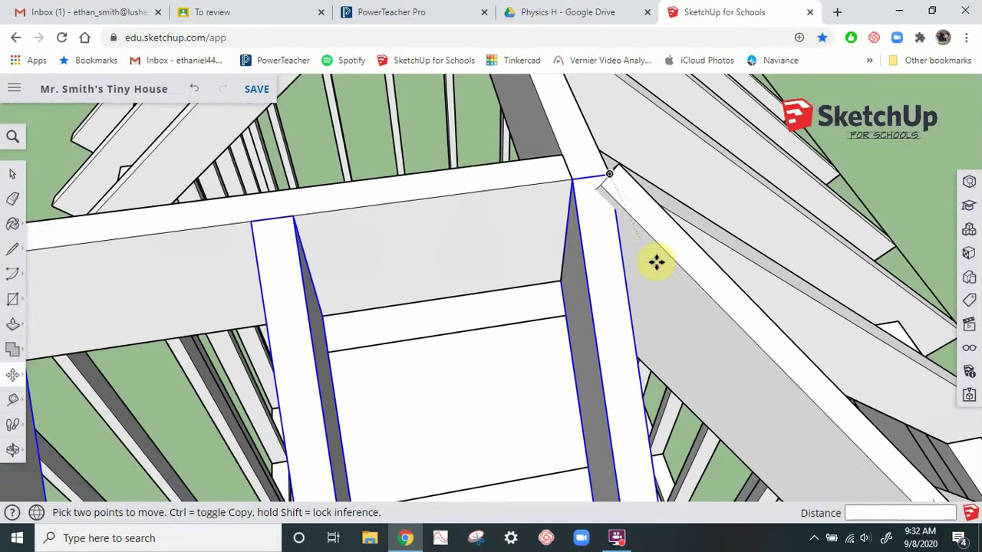
middle_drag(653, 261, 338, 307)
scroll(687, 274, down, 6)
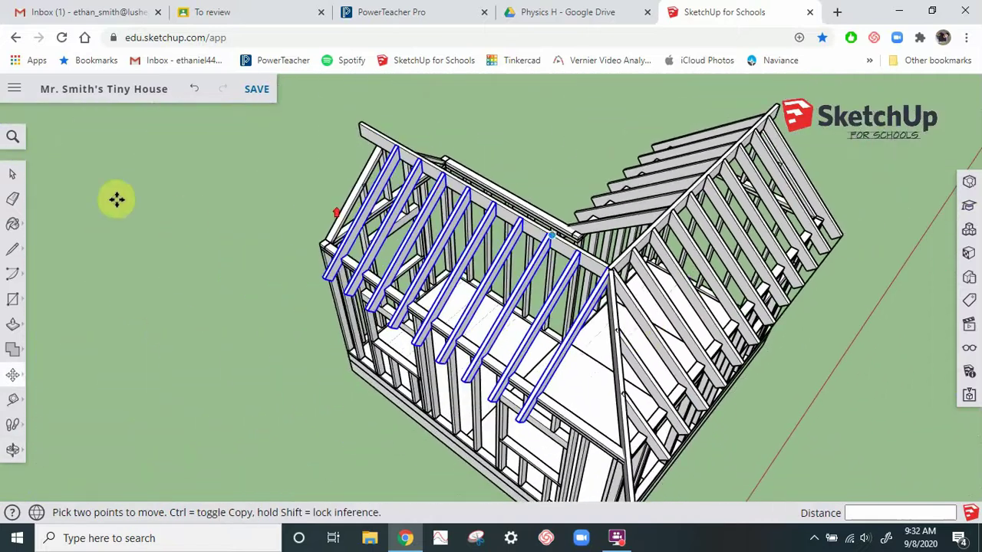
scroll(115, 200, up, 3)
click(14, 177)
click(221, 227)
scroll(509, 268, down, 3)
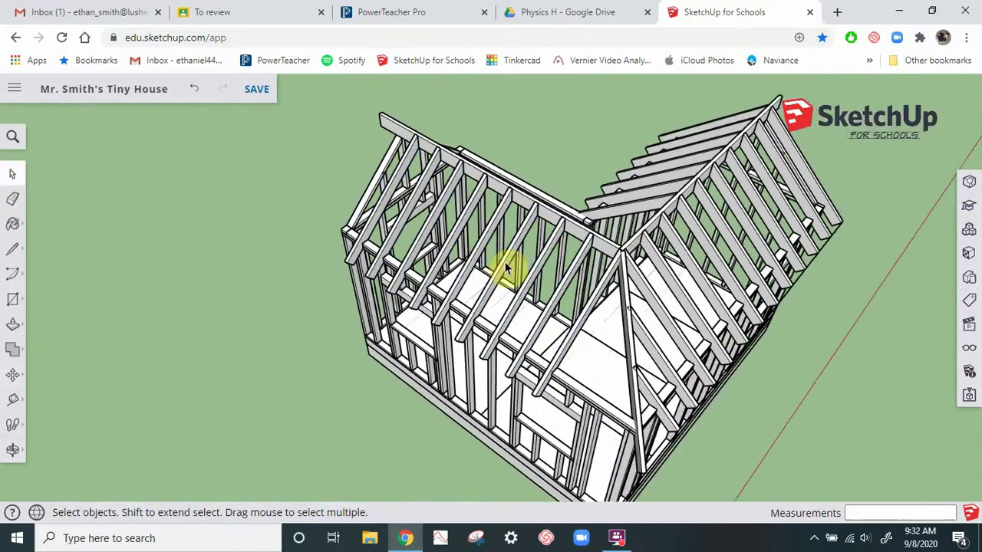
Step: Copy the hip rafter rotated 180° about the junction of the two ridge beams so the copy runs toward the inner wall corner
middle_drag(664, 307, 499, 208)
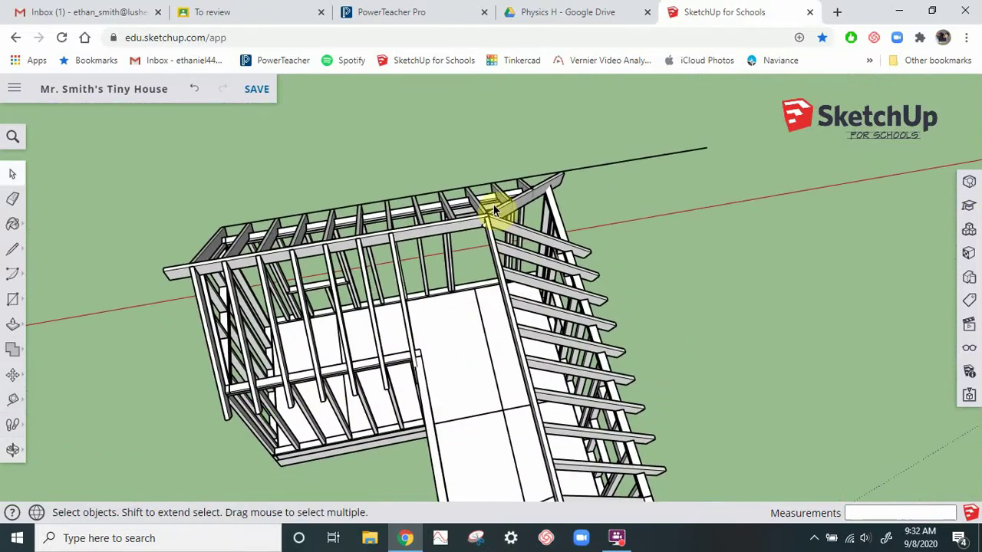
scroll(491, 228, up, 2)
scroll(491, 228, up, 4)
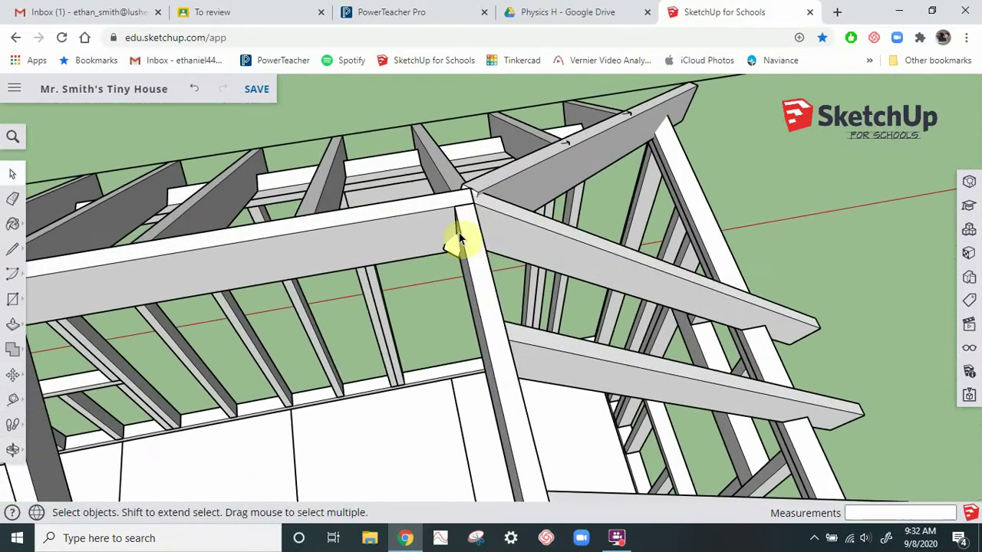
middle_drag(622, 244, 530, 200)
click(525, 201)
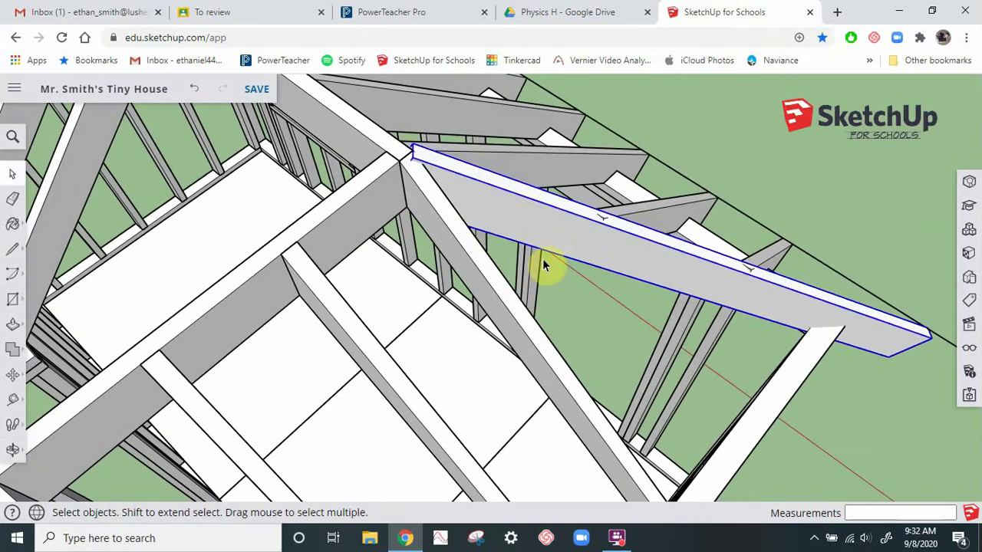
click(15, 375)
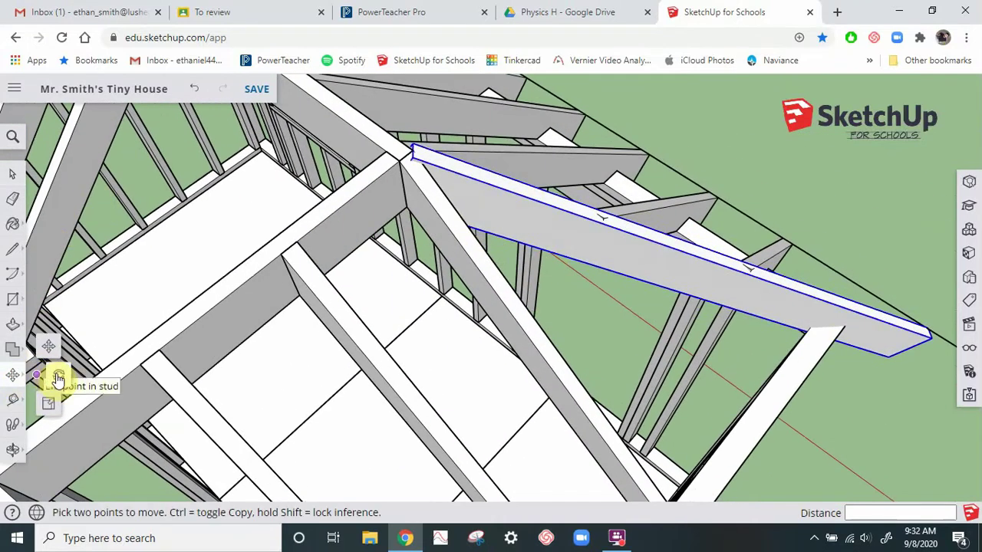
click(40, 374)
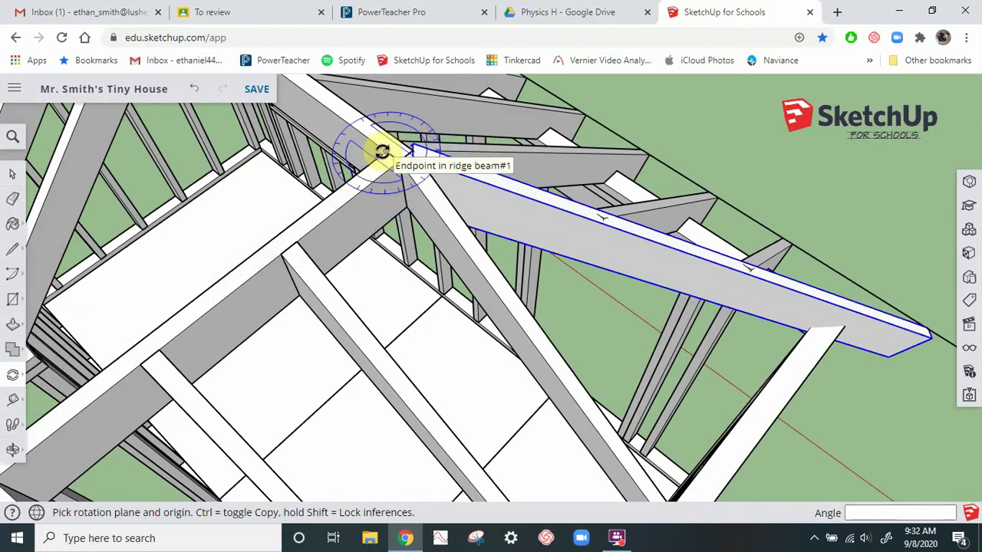
click(387, 152)
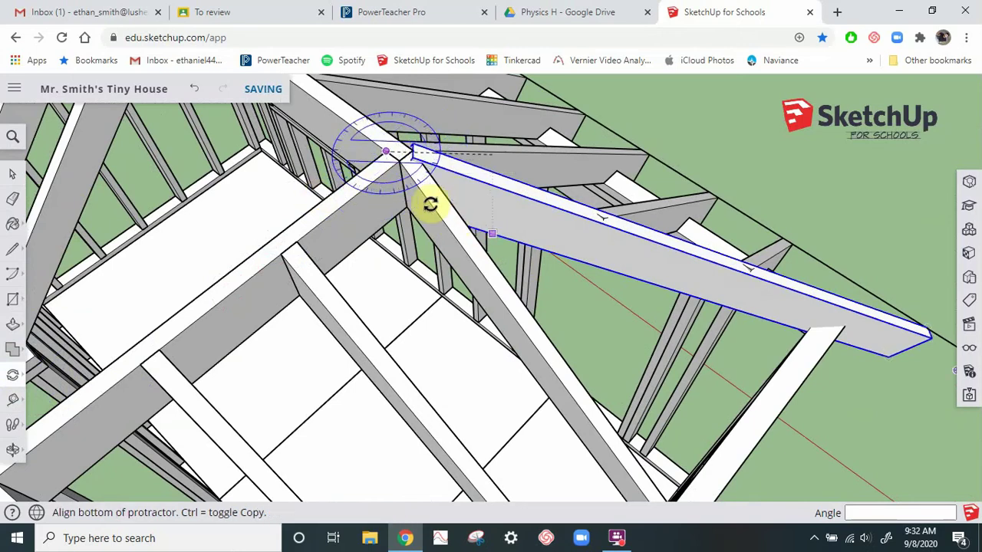
click(379, 173)
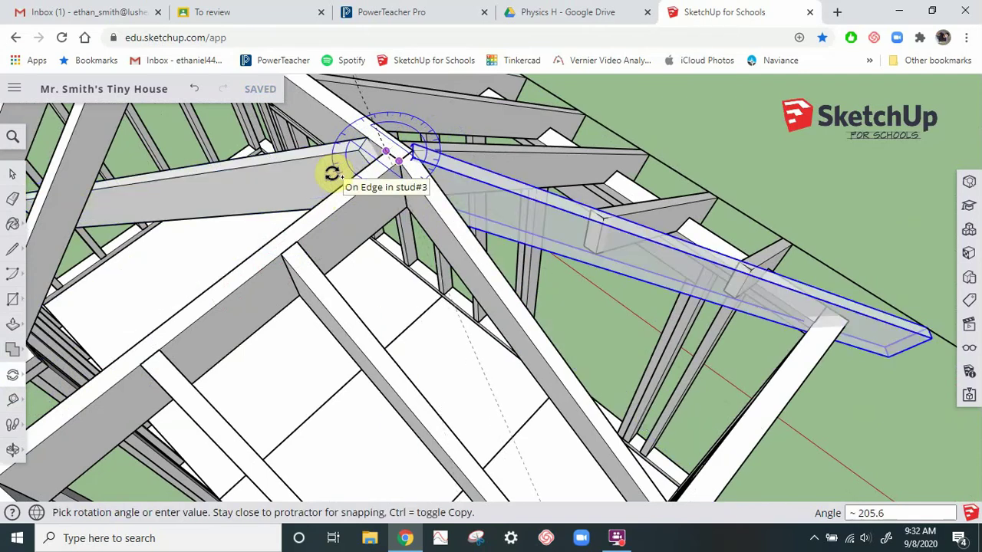
click(331, 173)
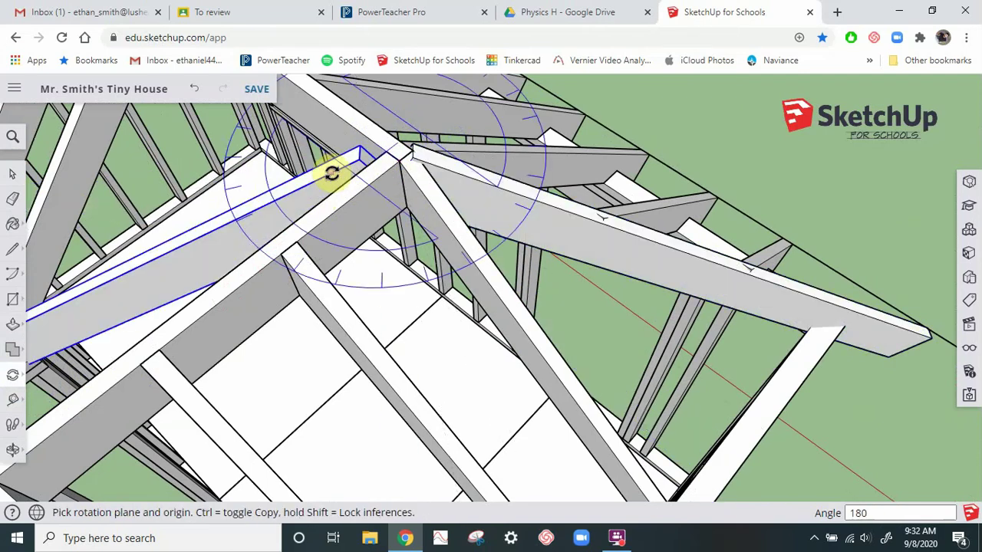
middle_drag(811, 256, 187, 339)
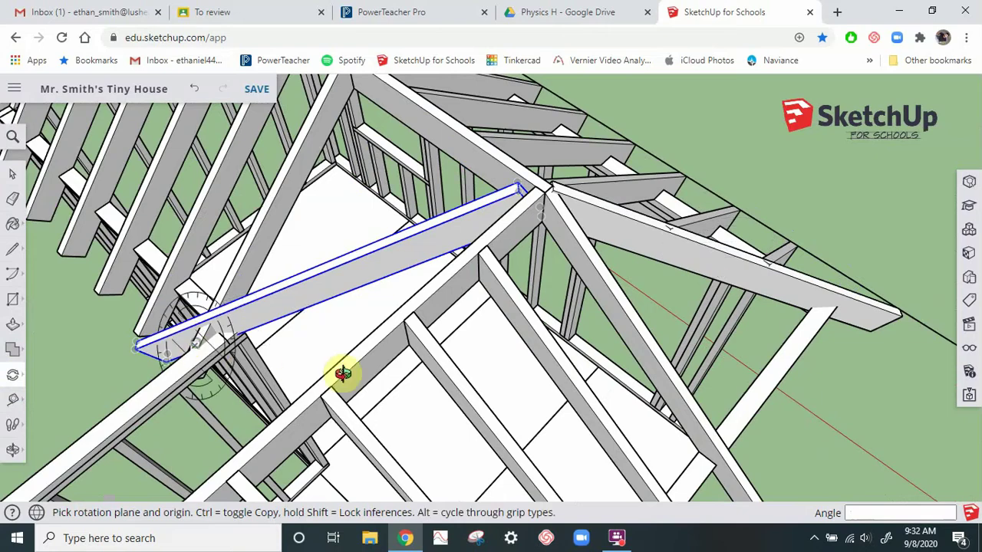
Step: Examine the rotated hip rafter copy along its length, from the ridge junction to its lower end over the inner wall corner
middle_drag(344, 373, 499, 340)
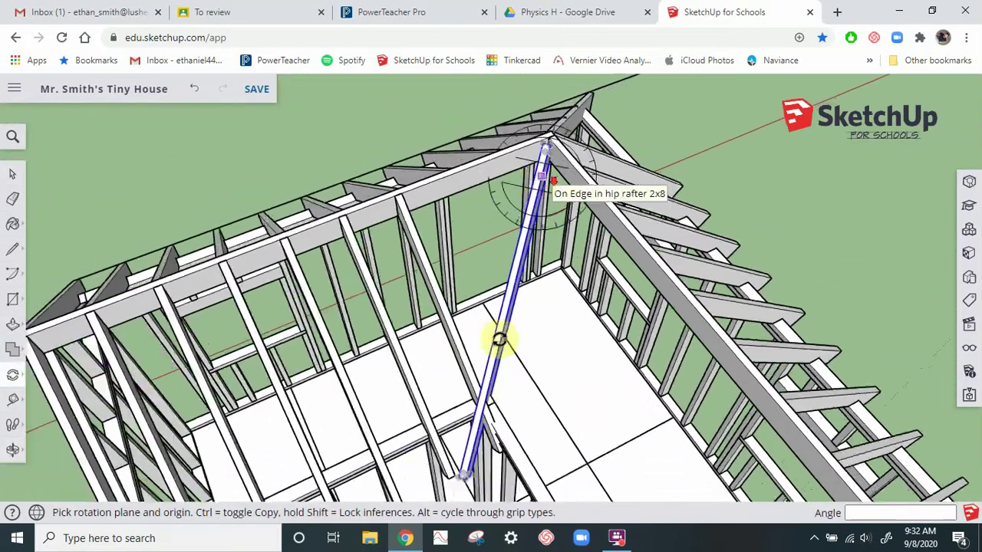
scroll(487, 399, up, 5)
middle_drag(478, 406, 458, 465)
scroll(460, 463, down, 2)
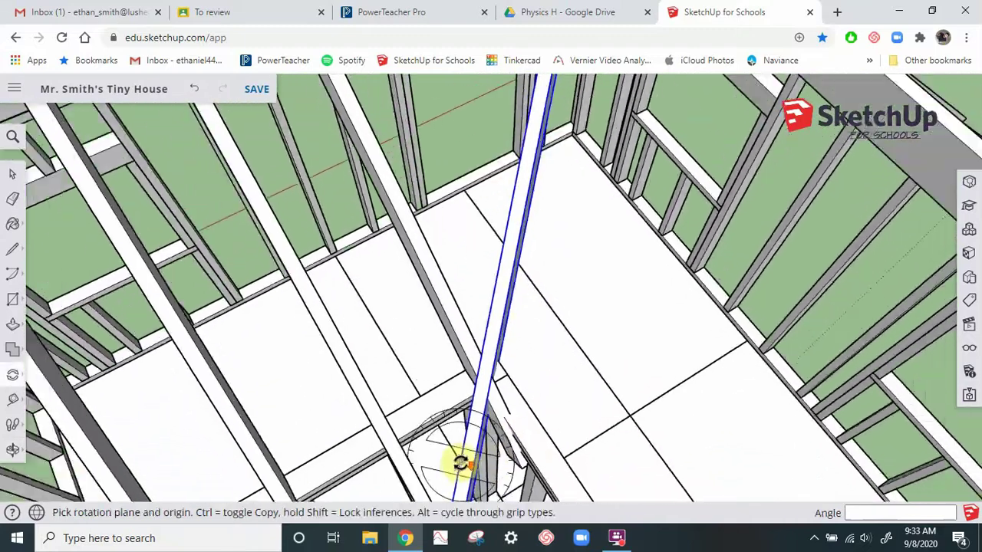
scroll(499, 373, down, 5)
scroll(483, 427, up, 5)
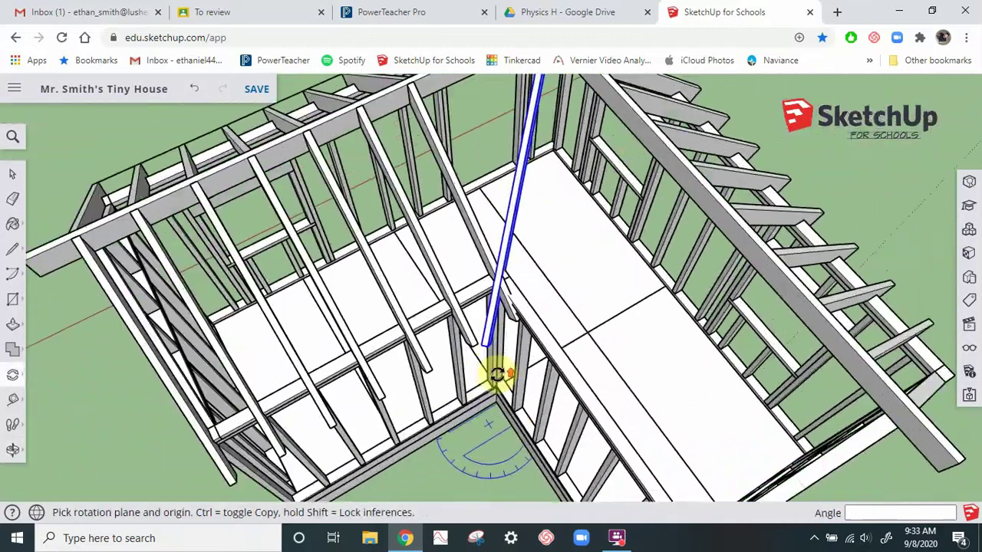
scroll(488, 365, up, 5)
middle_drag(445, 333, 577, 116)
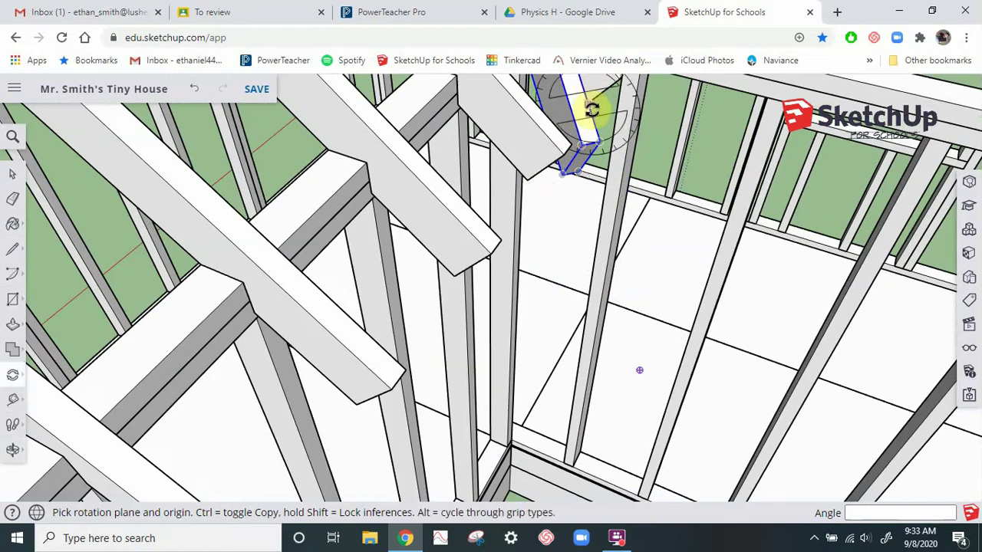
middle_drag(545, 201, 505, 234)
scroll(370, 328, down, 5)
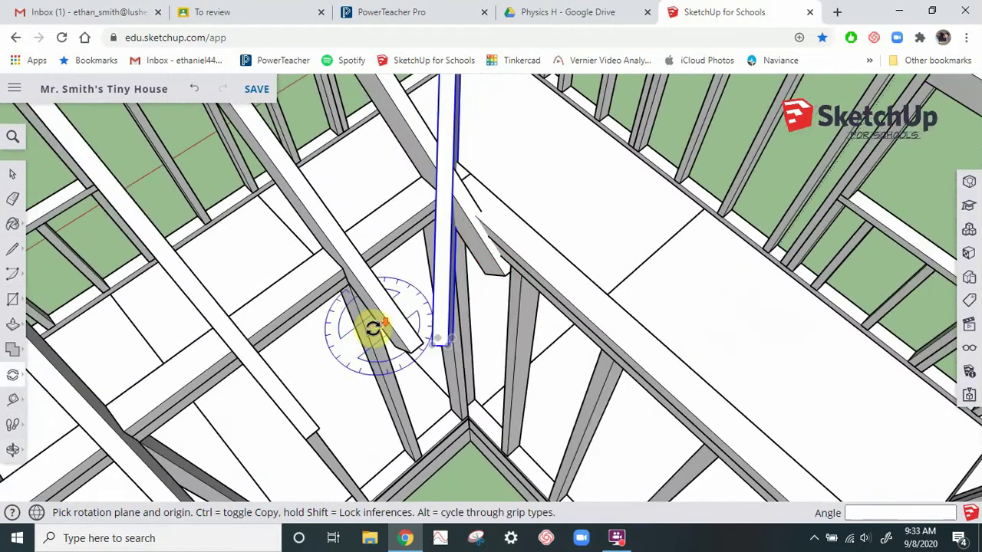
scroll(417, 285, down, 3)
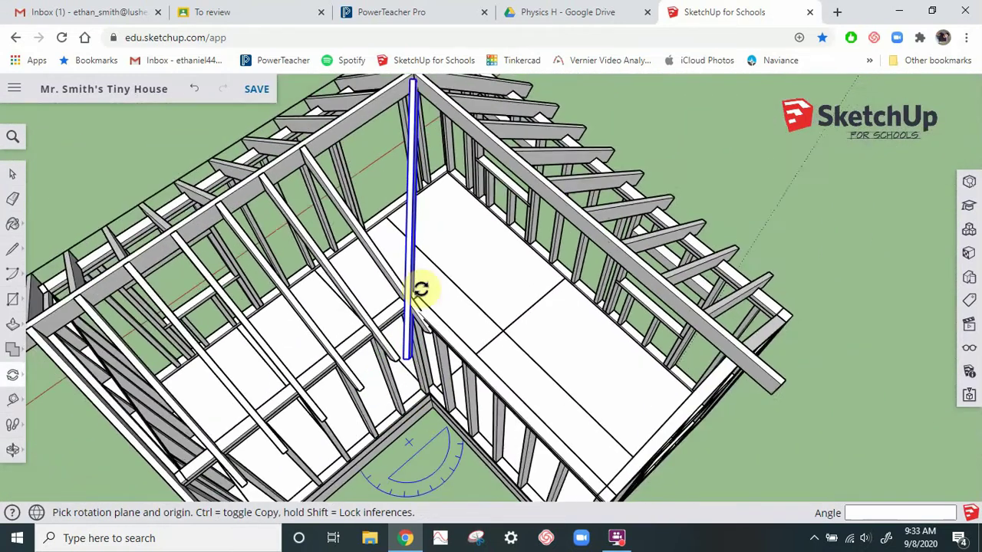
scroll(419, 97, up, 3)
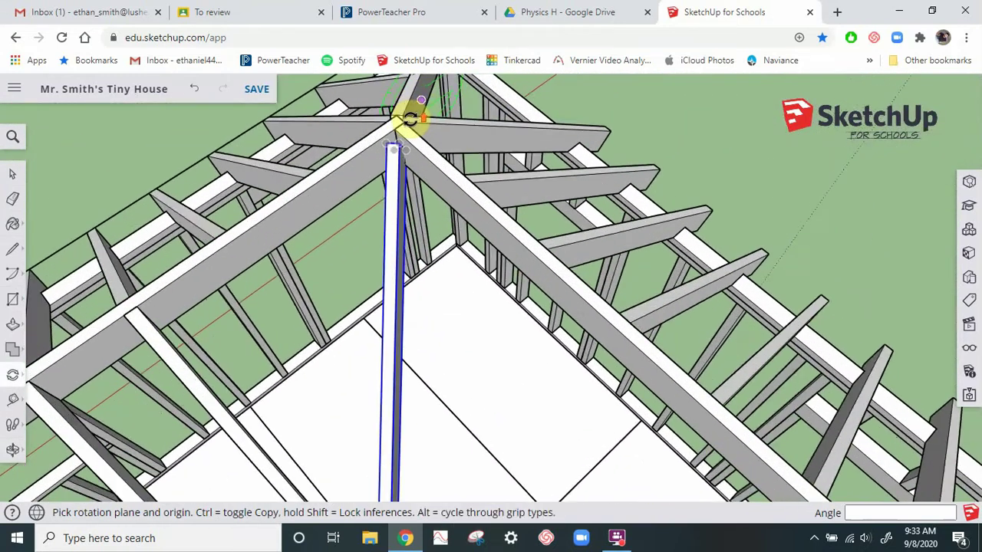
Step: Move the copied rafter by its upper end onto the corner of the ridge beam where the two ridges meet
scroll(410, 114, up, 3)
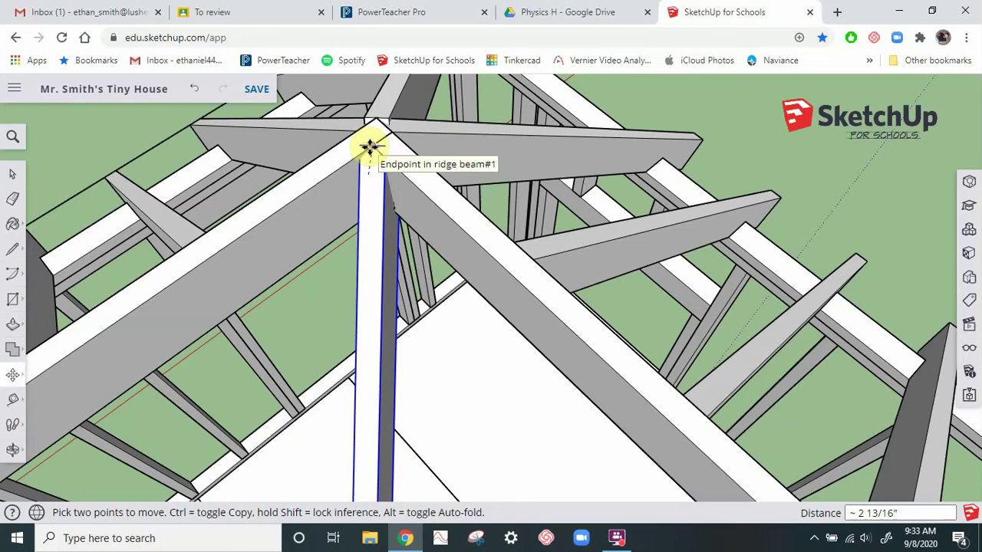
middle_drag(453, 245, 315, 163)
scroll(363, 285, down, 2)
scroll(413, 170, up, 2)
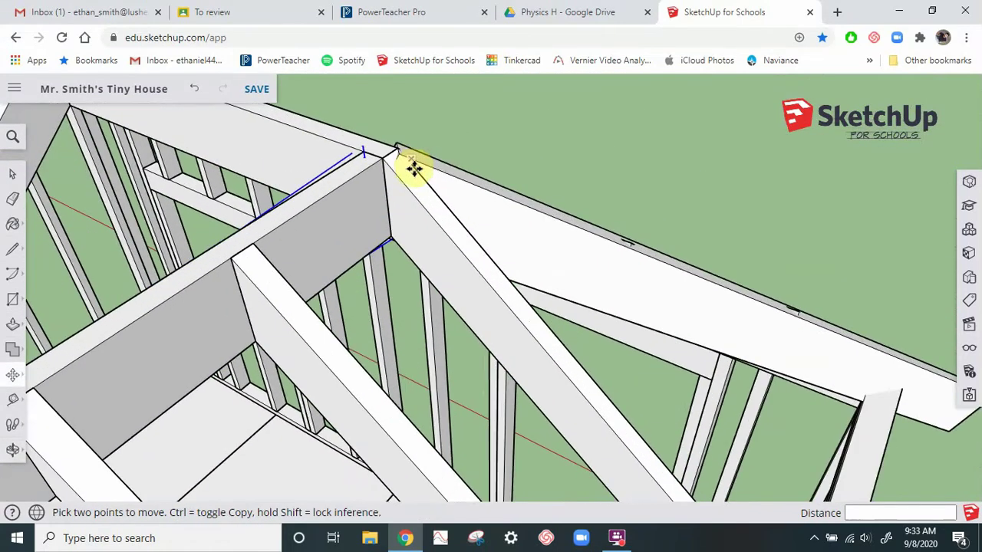
scroll(416, 171, up, 1)
middle_drag(306, 216, 321, 240)
Step: Select the original hip rafter and examine how the copy's lower end sits against the inner corner wall plates and neighbouring rafters
key(m)
click(13, 176)
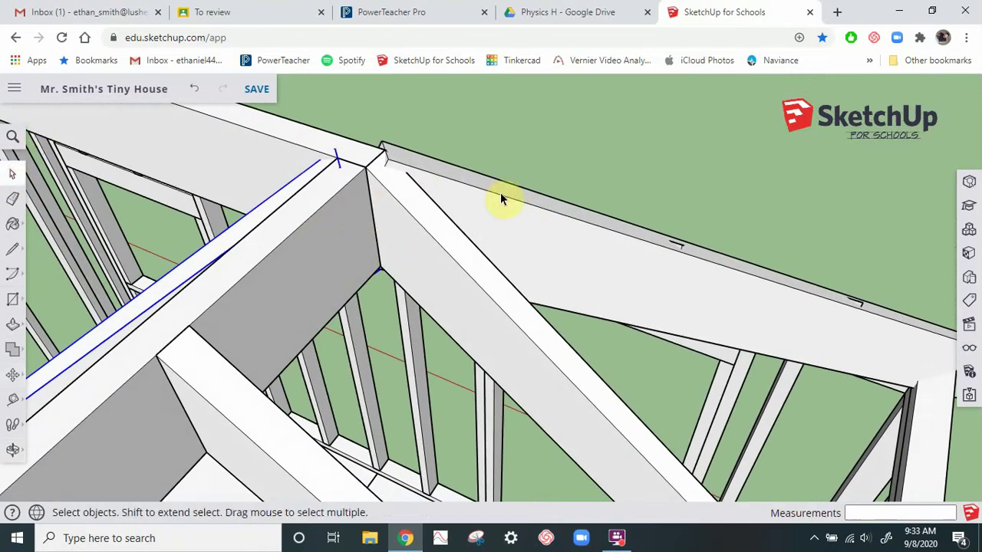
click(500, 210)
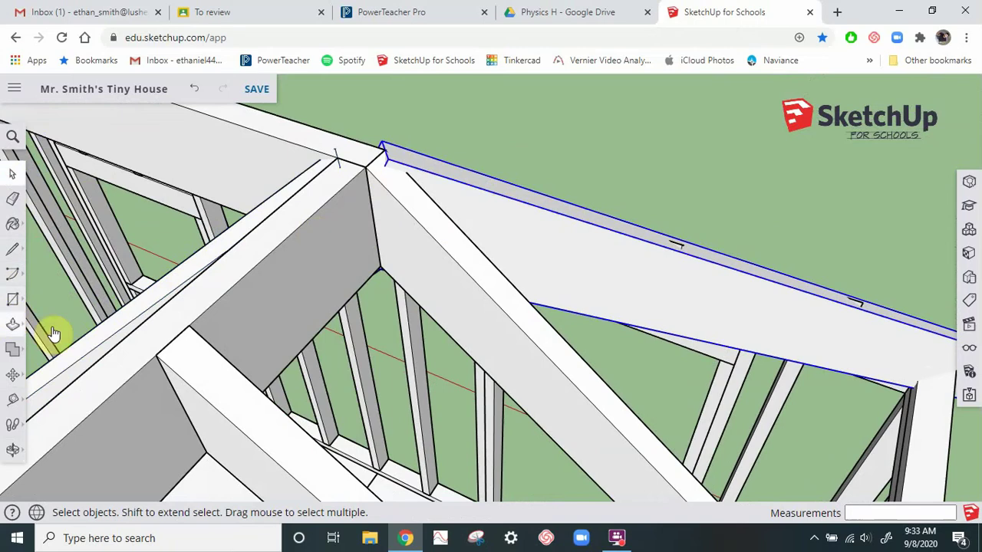
middle_drag(485, 228, 599, 125)
scroll(556, 258, up, 5)
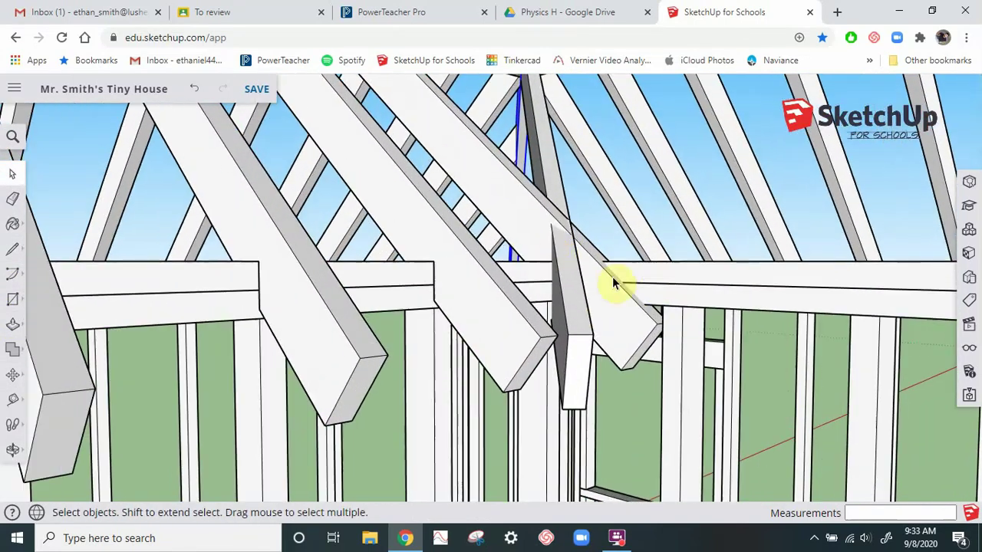
middle_drag(614, 284, 641, 311)
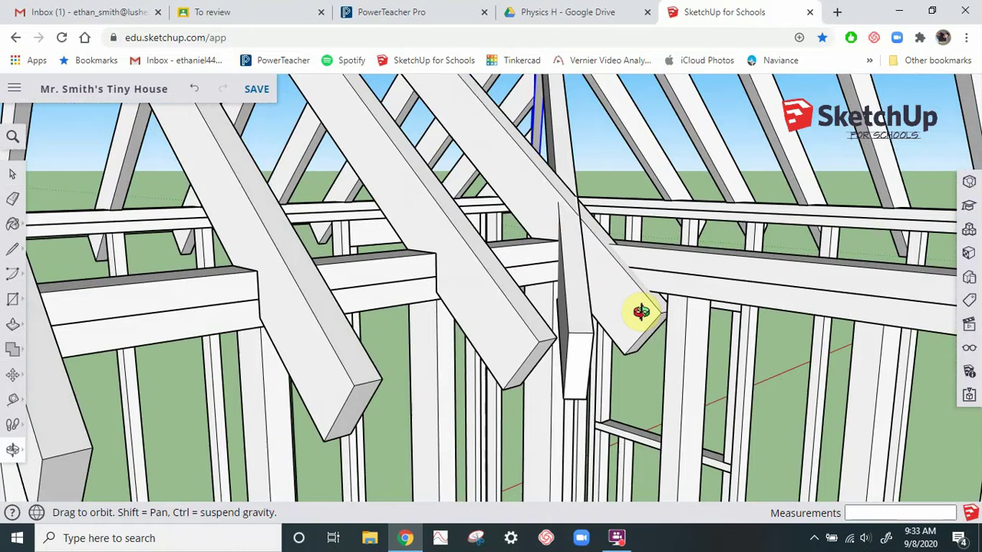
scroll(591, 391, down, 8)
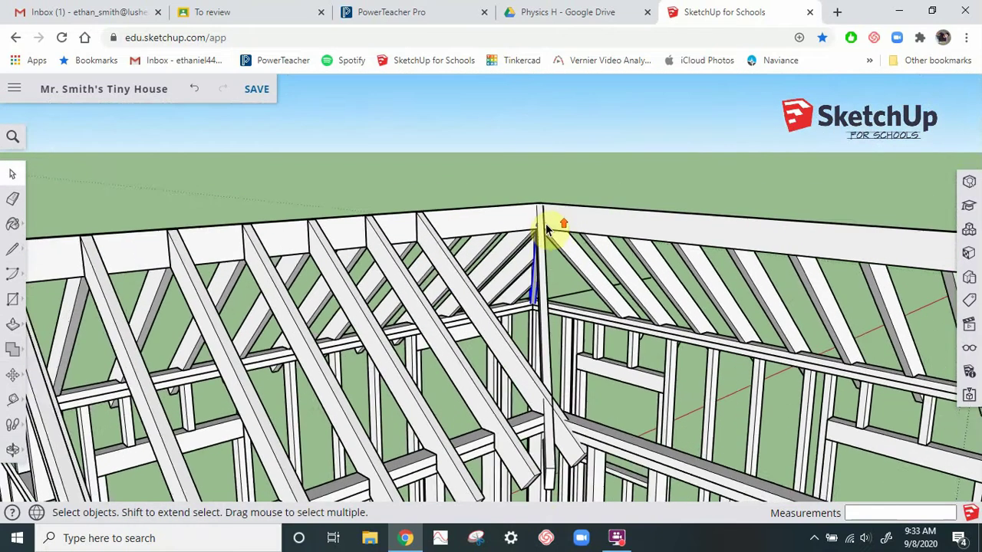
Step: Raise the rafter over the inner corner straight up along the blue axis by 0.5
scroll(575, 222, up, 3)
middle_drag(575, 222, 438, 274)
scroll(485, 206, up, 3)
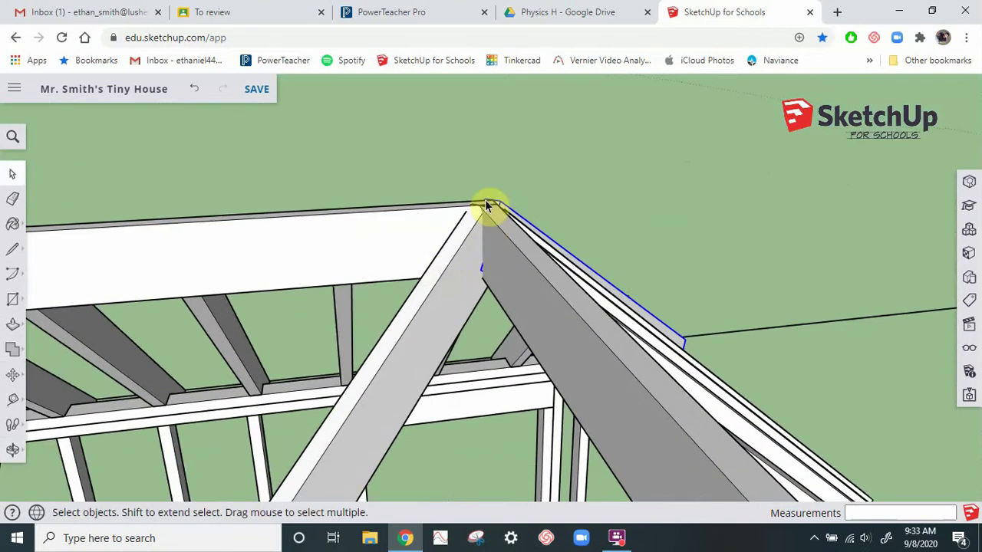
scroll(460, 246, up, 2)
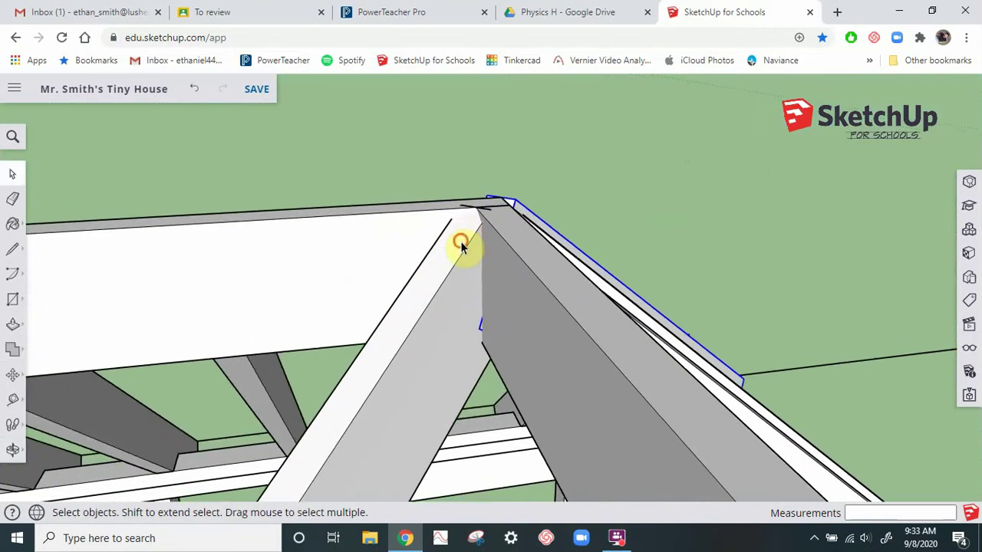
click(13, 348)
click(476, 204)
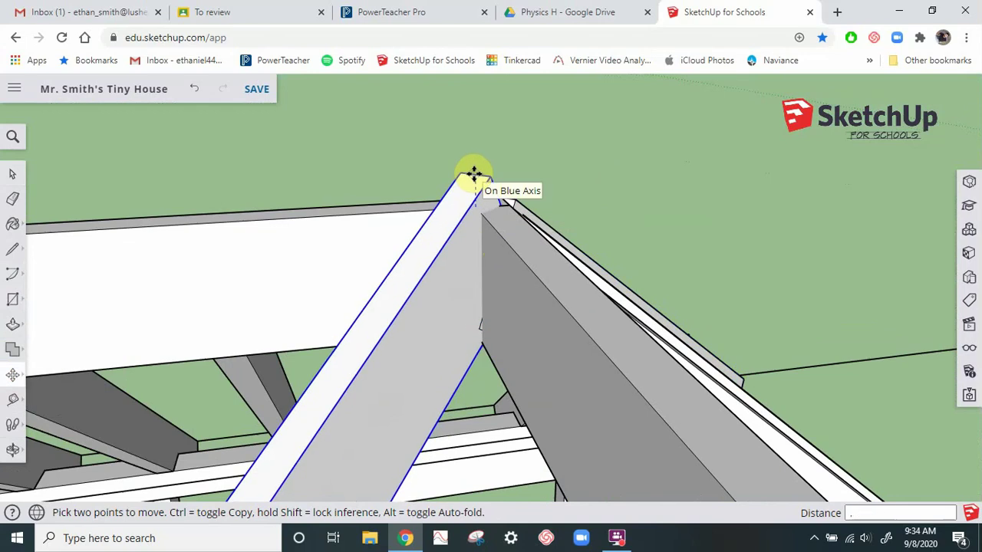
click(473, 172)
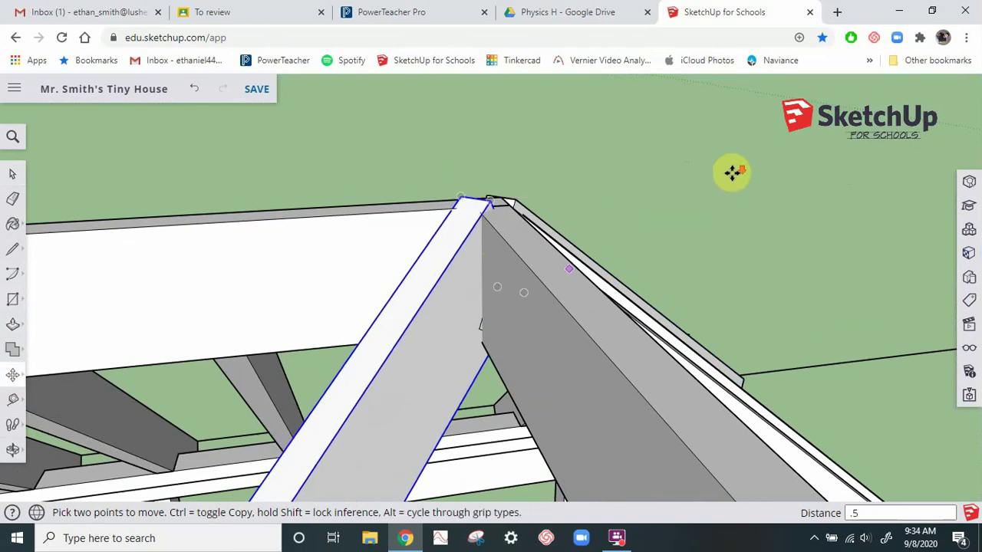
Step: Open for editing the common rafter that crosses the inner-corner rafter near the wall plate
scroll(732, 176, down, 5)
middle_drag(732, 181, 640, 372)
scroll(640, 322, up, 6)
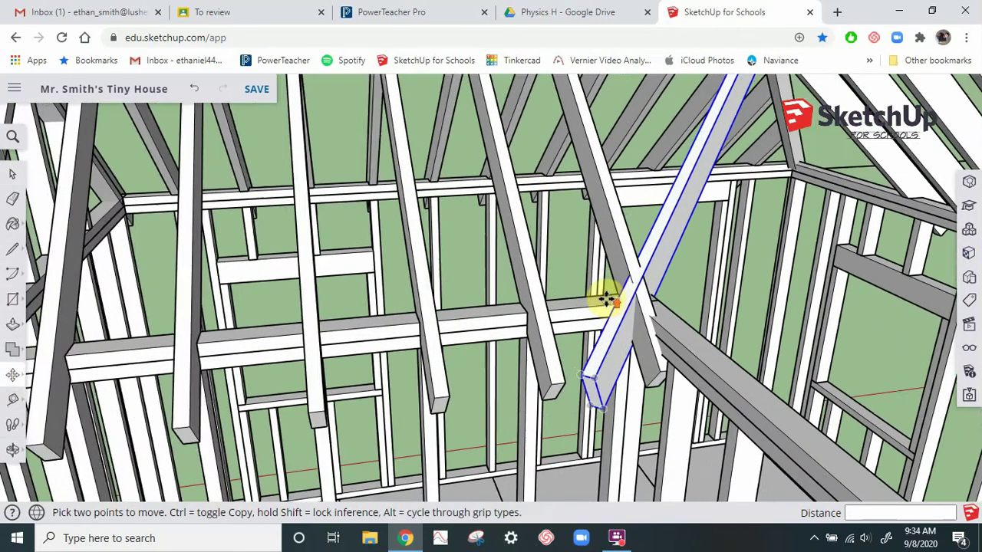
middle_drag(606, 299, 777, 303)
scroll(686, 263, up, 5)
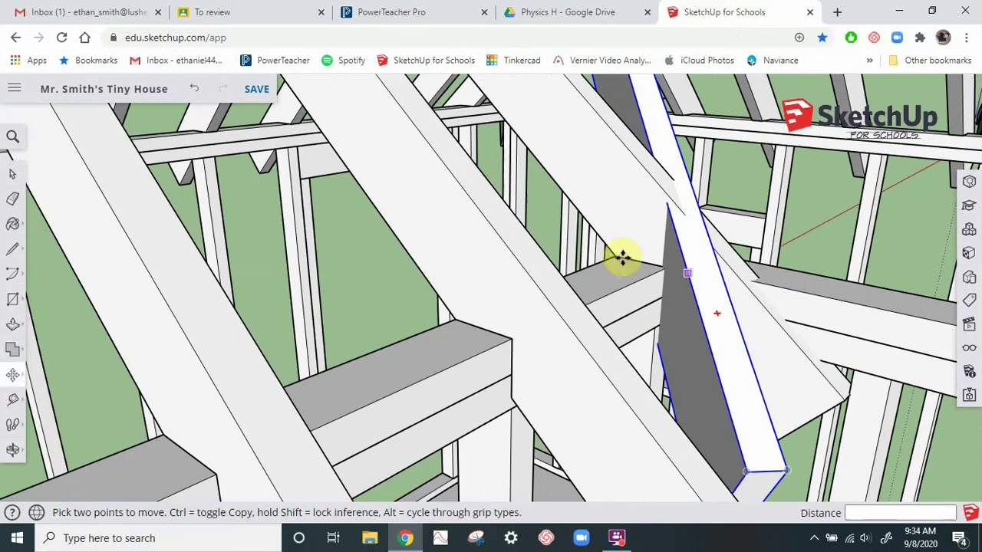
click(13, 175)
click(632, 184)
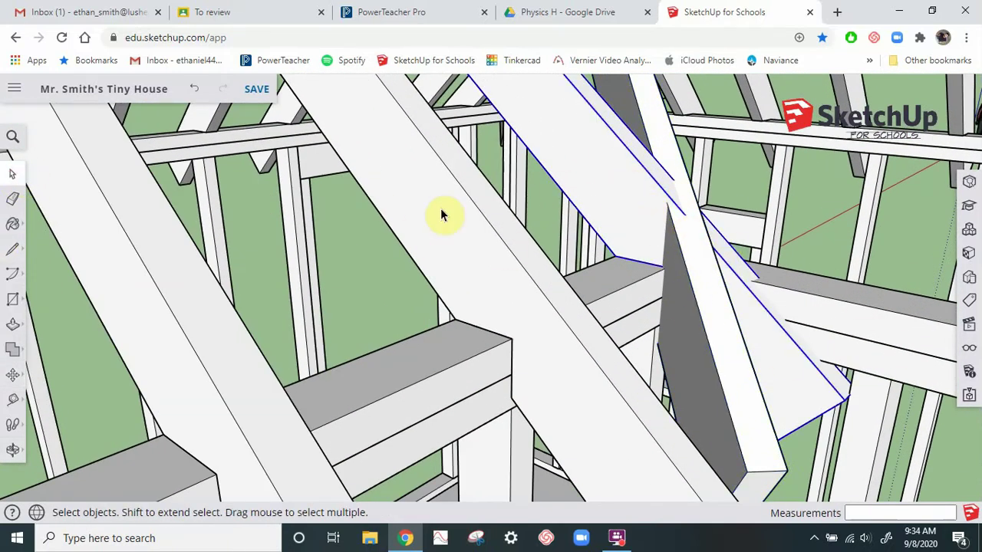
double_click(605, 192)
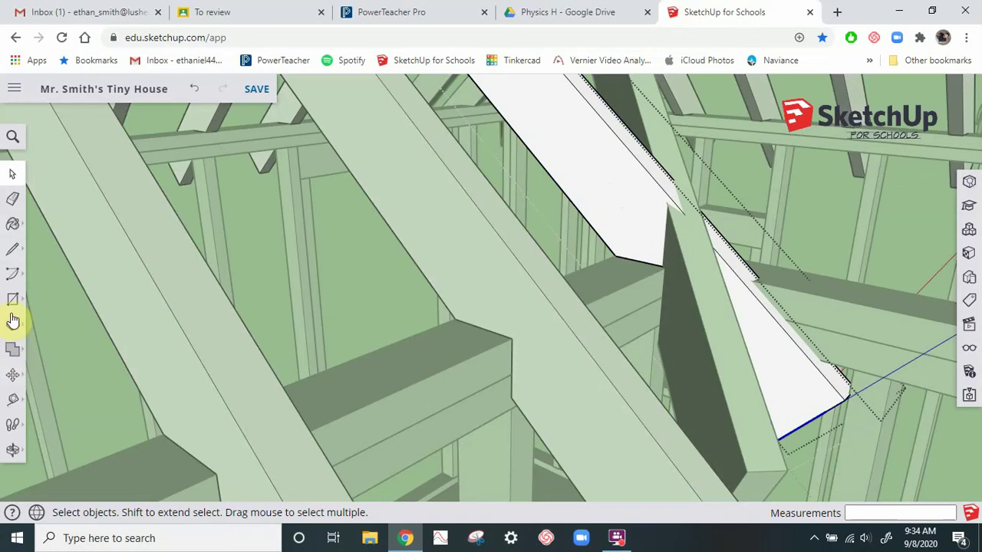
Step: Draw a cut line on the rafter's side face from the outer corner of its wall-plate seat up to the top edge
click(12, 251)
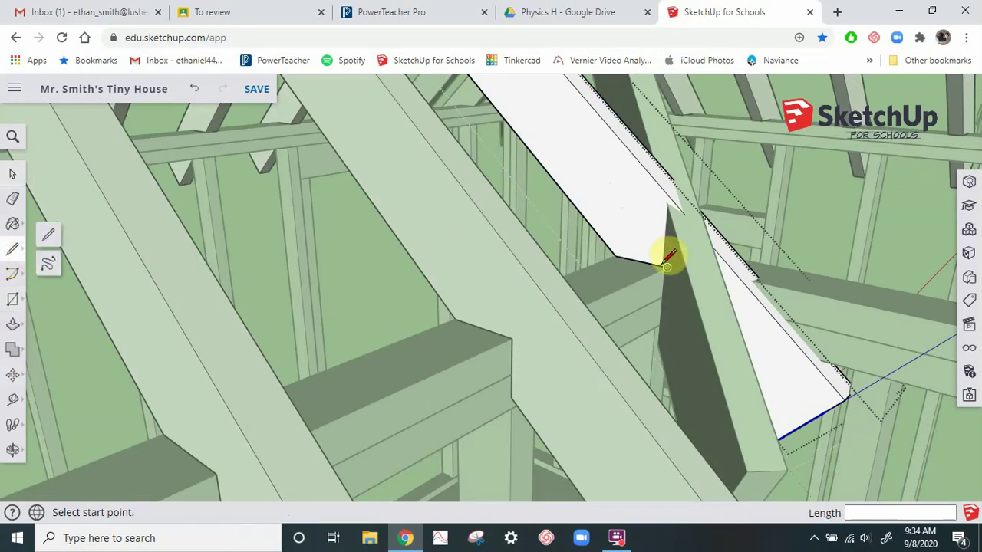
scroll(666, 259, up, 5)
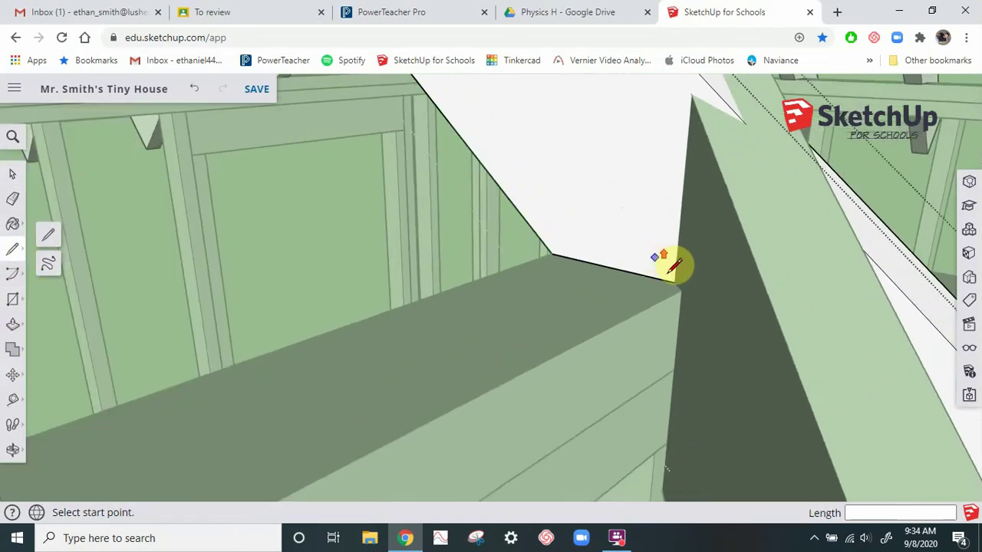
click(674, 284)
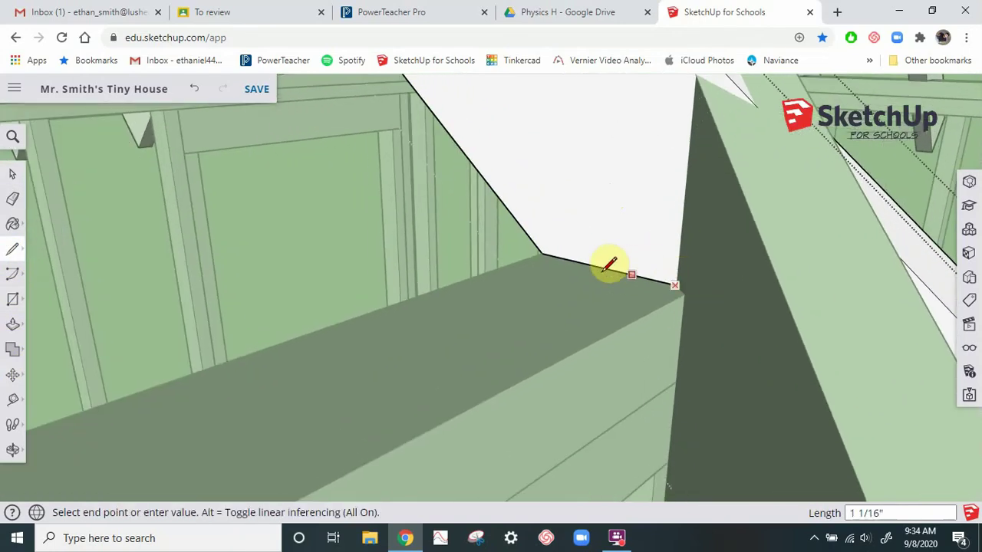
click(542, 253)
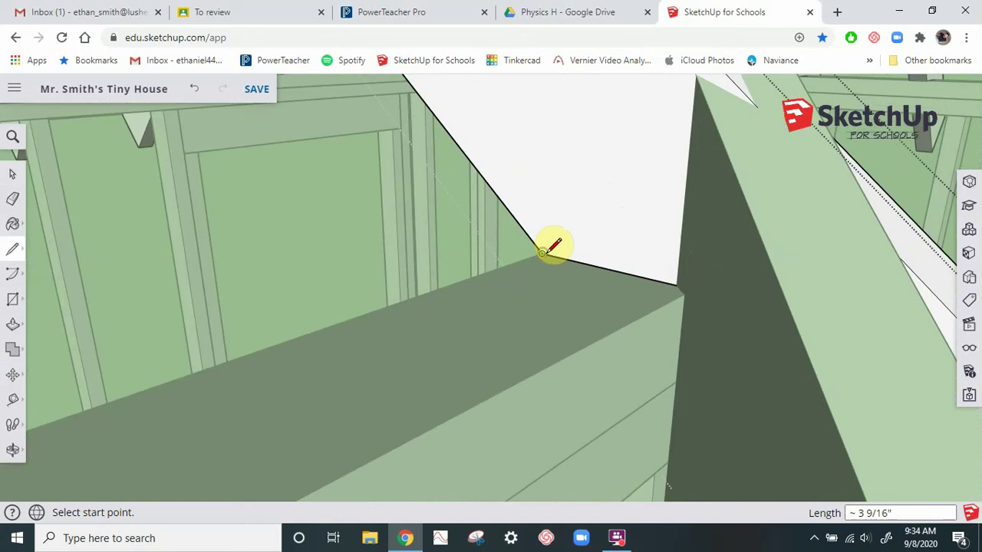
click(674, 284)
middle_drag(624, 353, 648, 257)
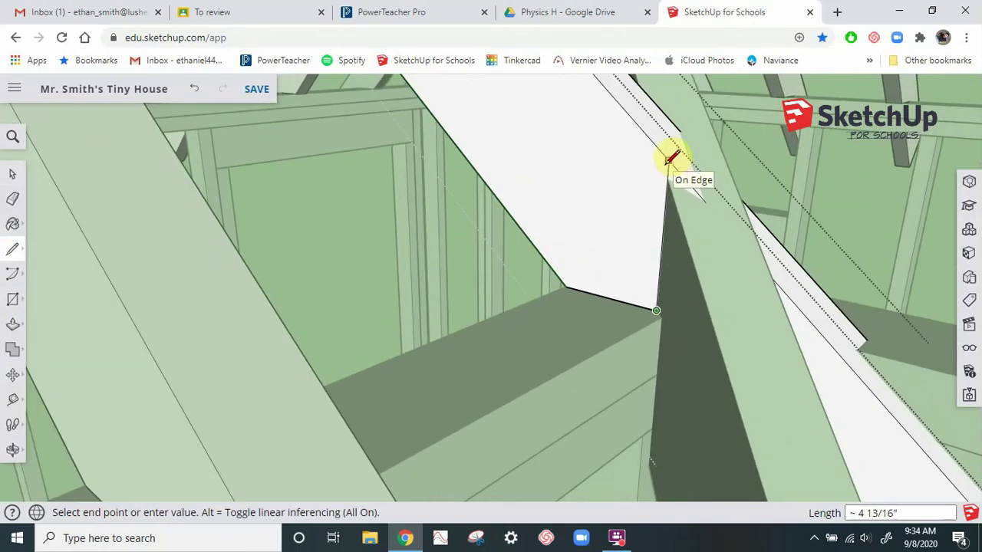
click(670, 158)
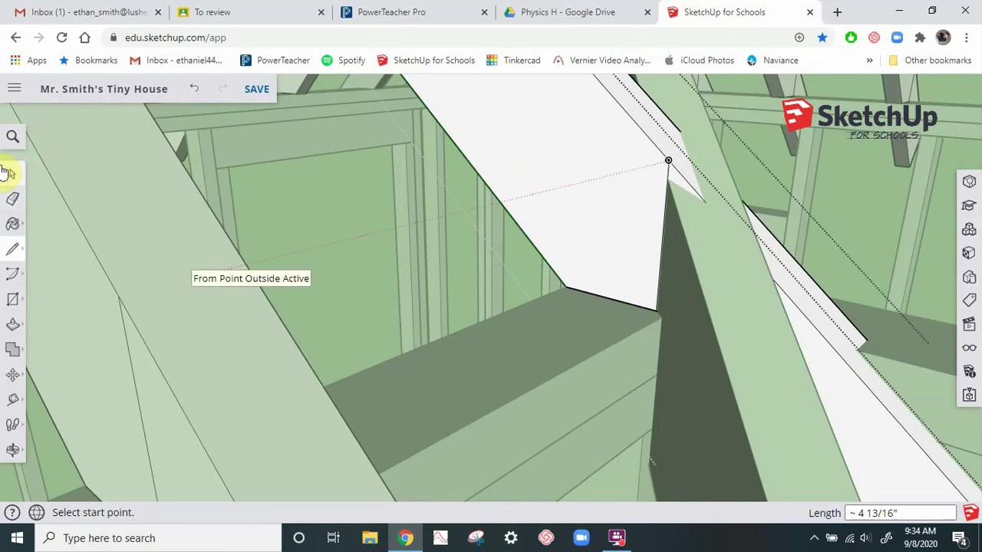
key(space)
Step: Select the part of the rafter's side face beyond the cut line and close the component without changing it
middle_drag(526, 162, 685, 345)
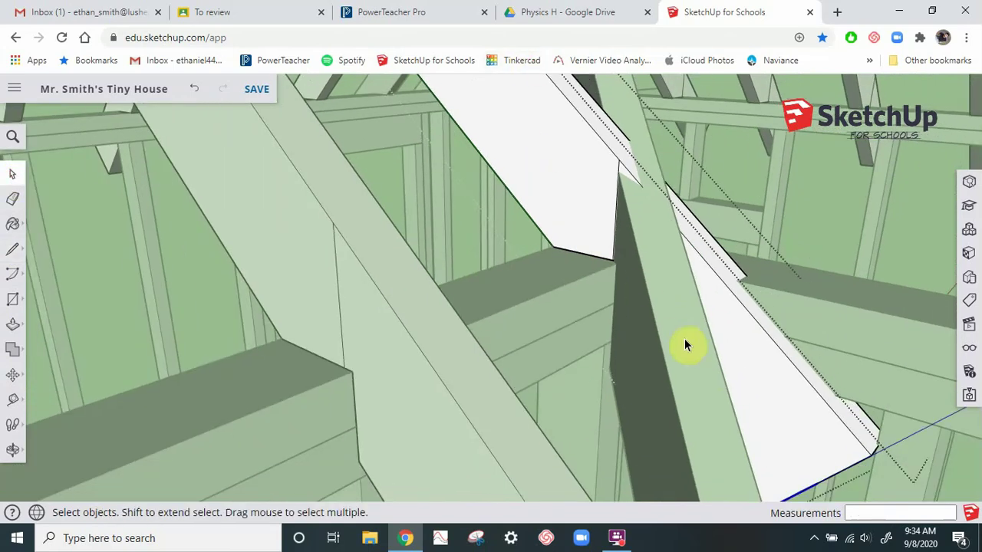
click(735, 358)
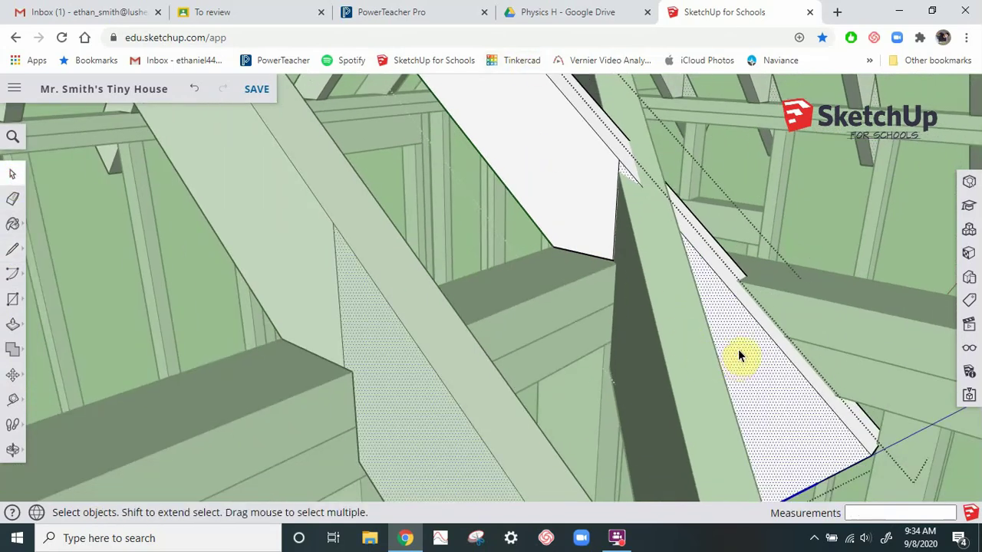
scroll(722, 383, down, 4)
click(799, 253)
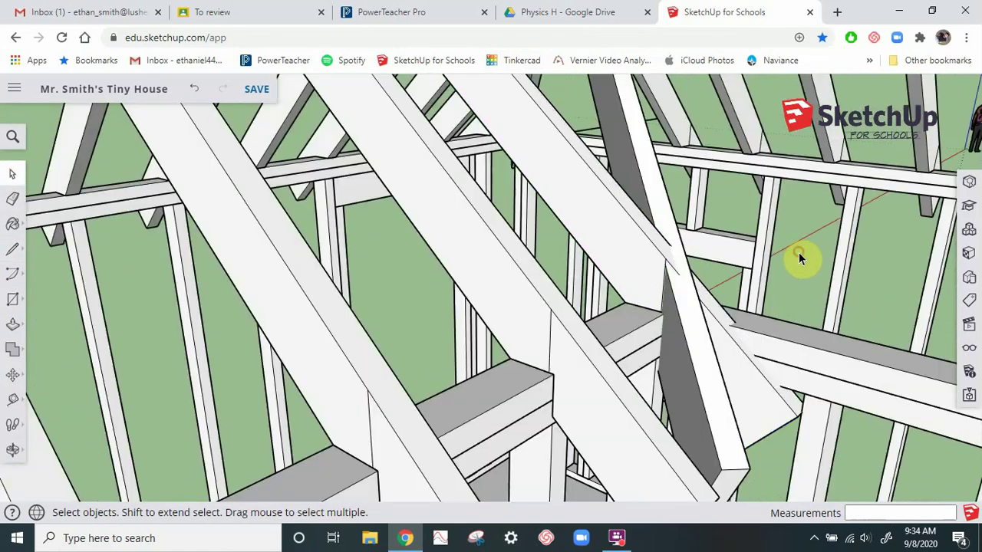
Step: Reopen the crossing rafter, erase the cut line from its side face and undo the deletion of its seat edge
click(620, 246)
right_click(619, 247)
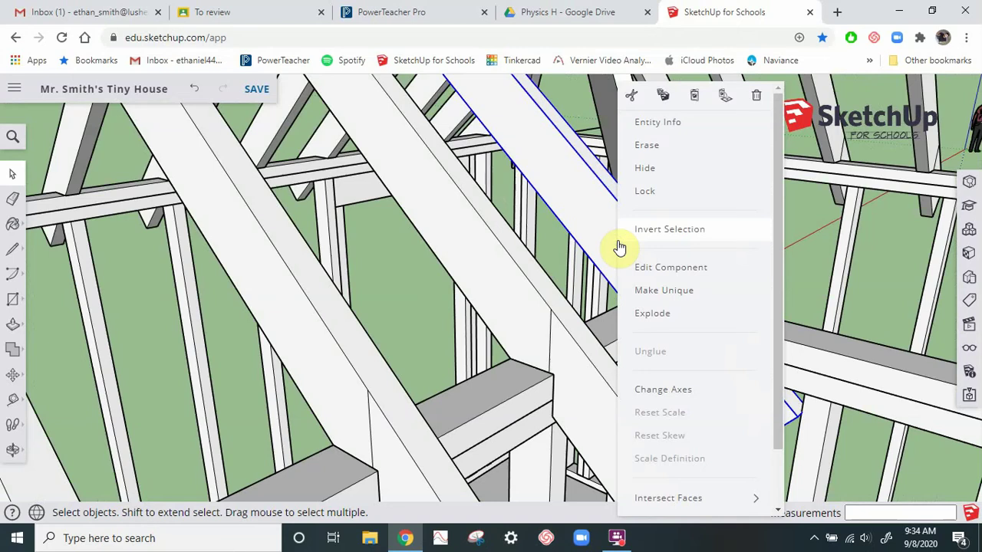
click(785, 272)
scroll(660, 280, up, 5)
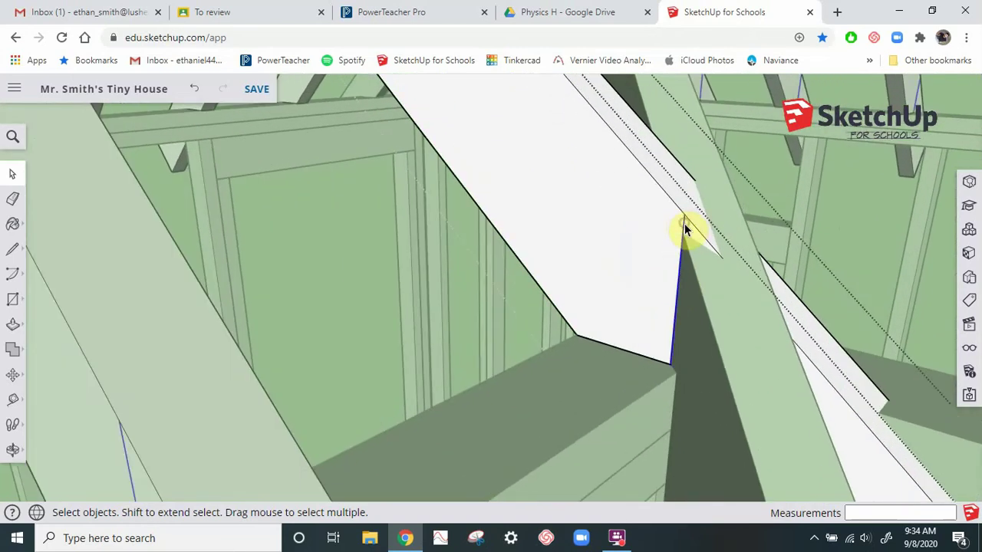
click(622, 351)
key(Delete)
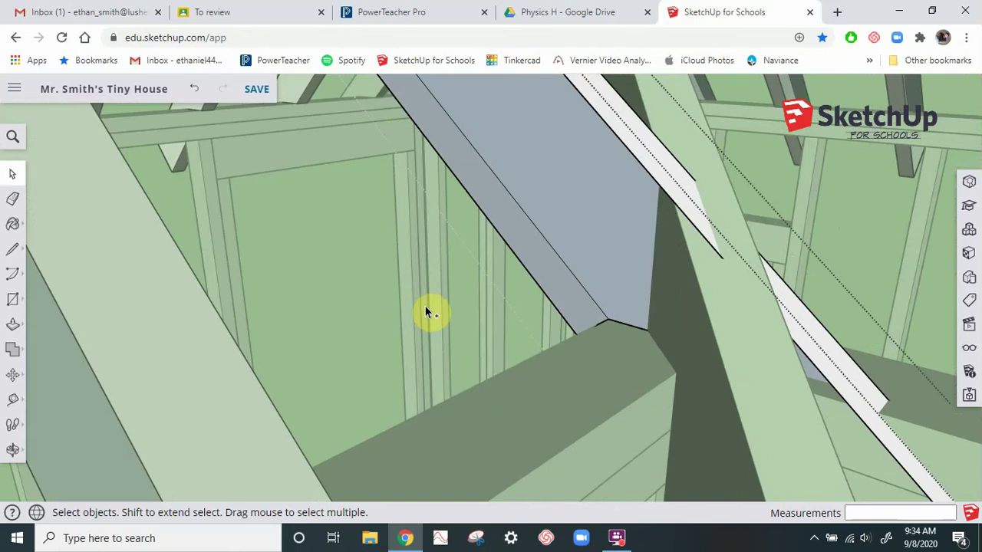
key(ctrl+z)
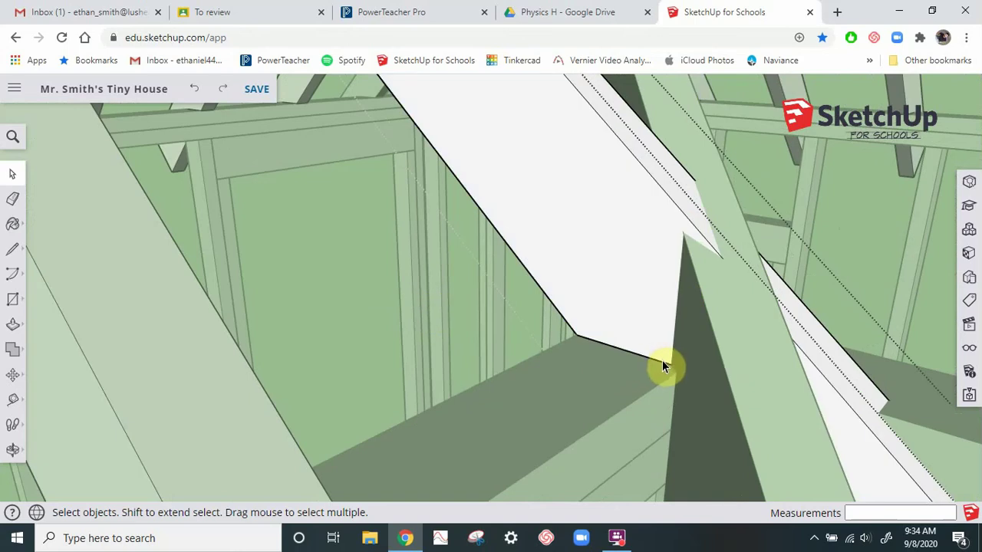
Step: Try deleting the wall-plate seat edge of the crossing rafter, and undo the deletion
click(662, 361)
key(Delete)
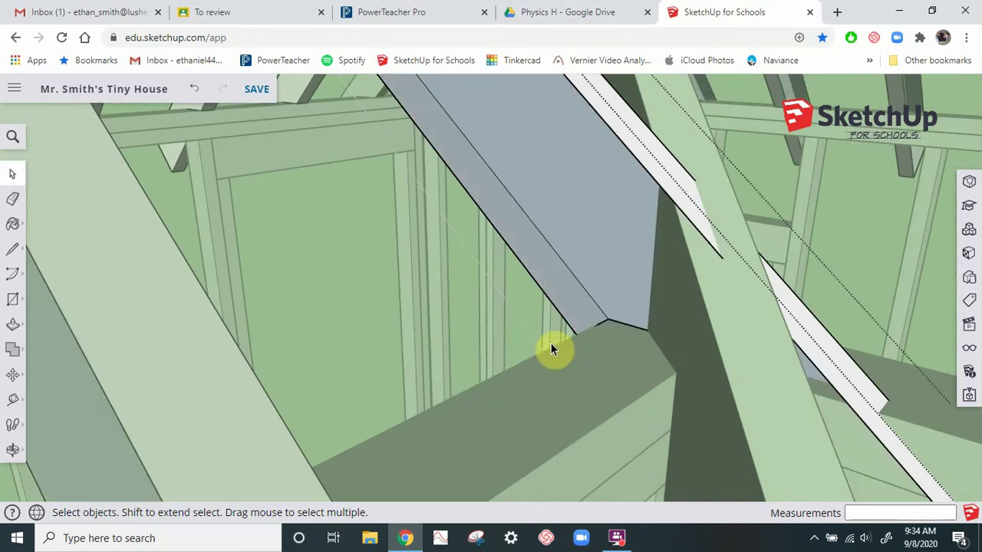
key(ctrl+z)
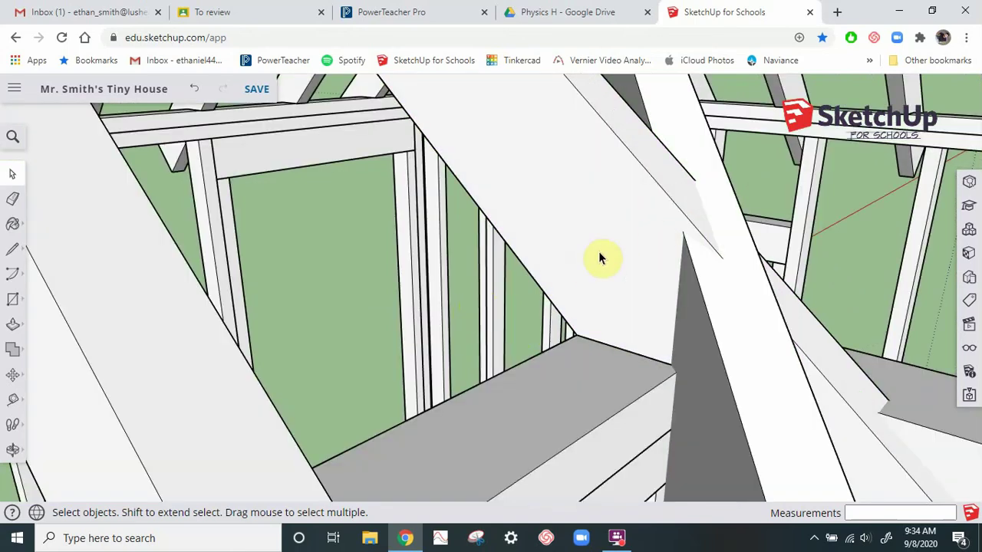
Step: Make the common rafter that crosses the inner-corner rafter a unique component and open it for editing
right_click(598, 253)
click(645, 287)
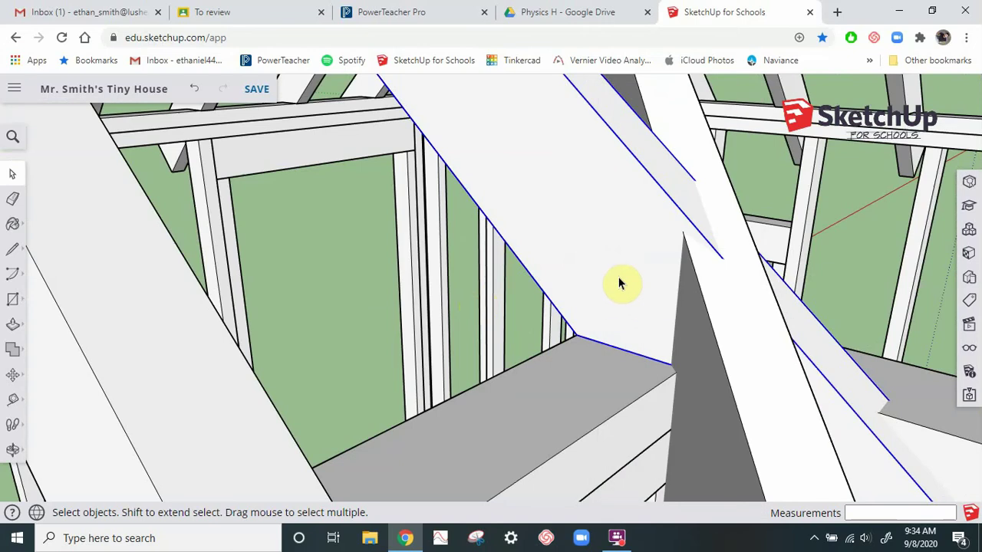
double_click(618, 281)
Step: Retrace the rafter's seat edge and draw a cut line about 4 13/16" long from its outer corner up to the rafter's top edge
click(11, 253)
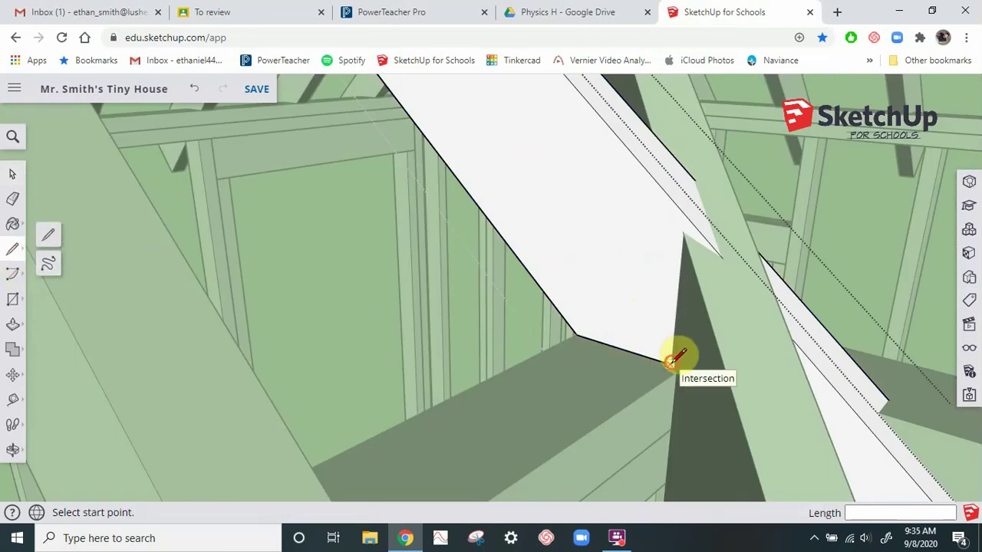
click(670, 364)
click(576, 334)
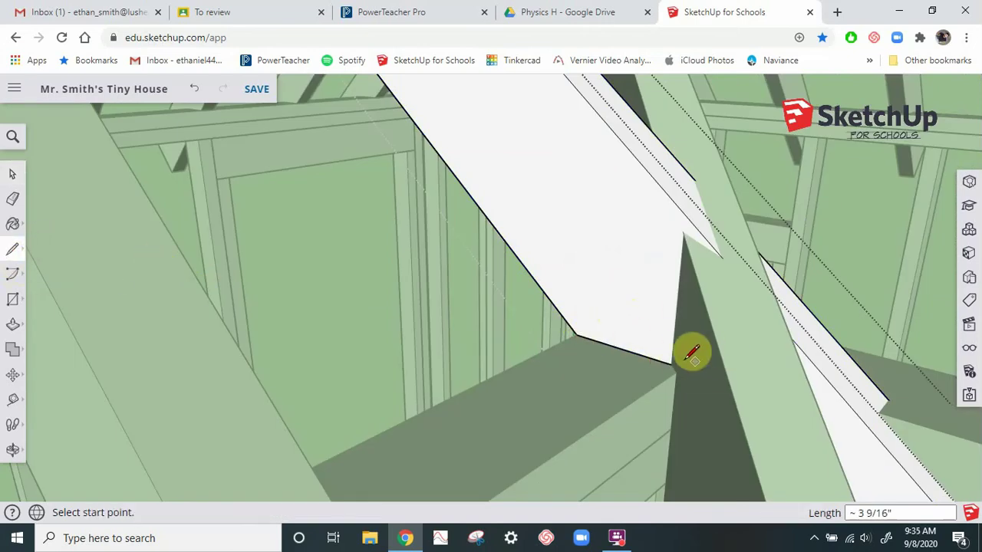
click(670, 364)
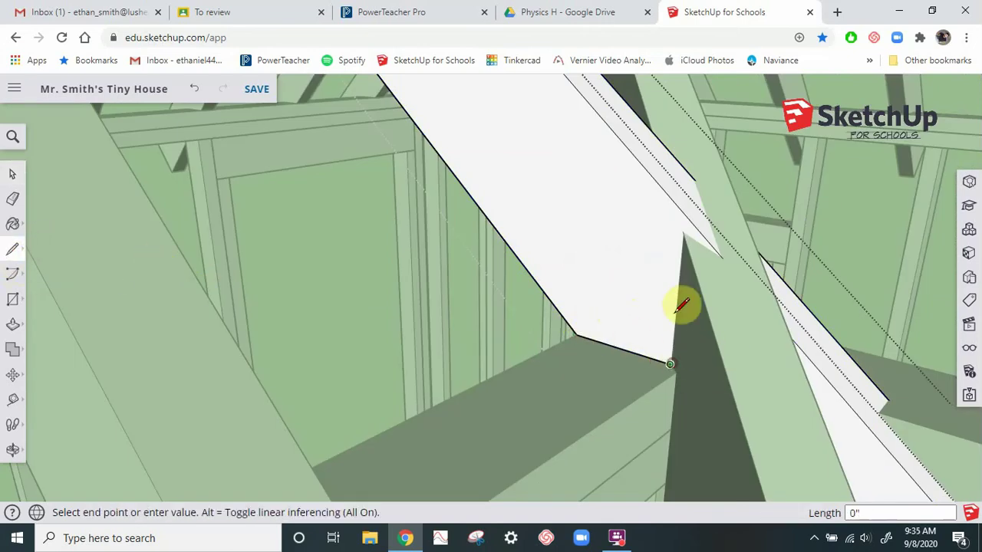
click(683, 213)
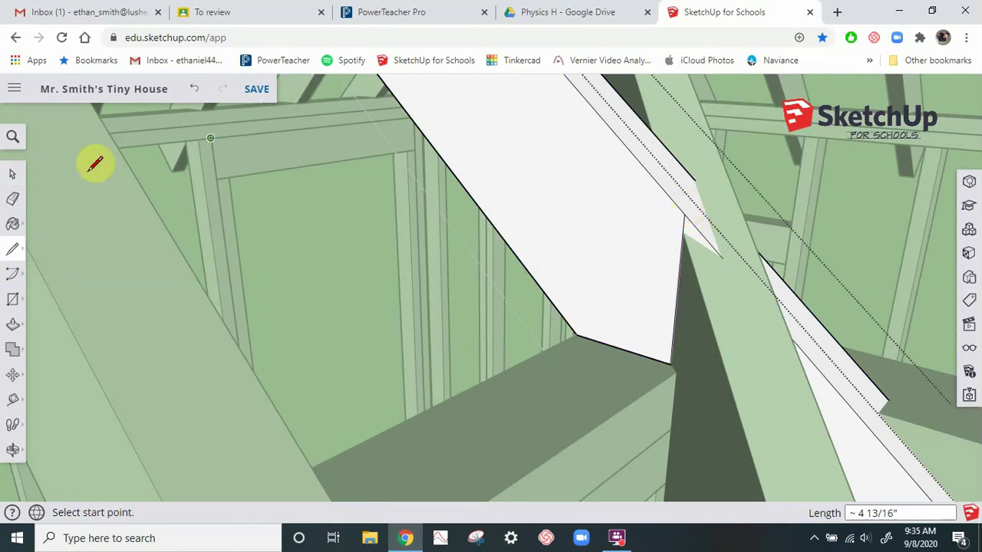
Step: Push the side face beyond the cut line 2" through the rafter to remove its tail, and close the component
click(12, 174)
click(849, 422)
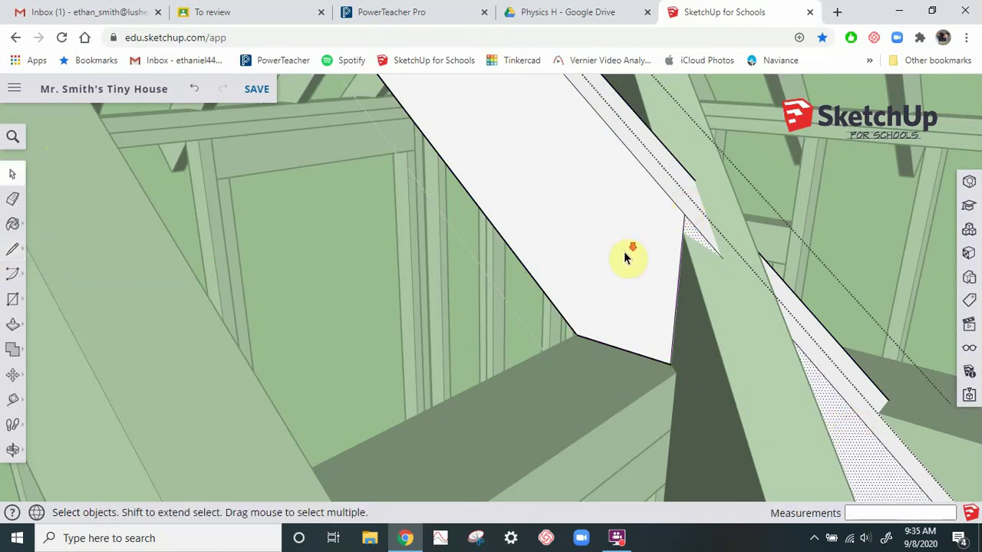
scroll(623, 260, down, 2)
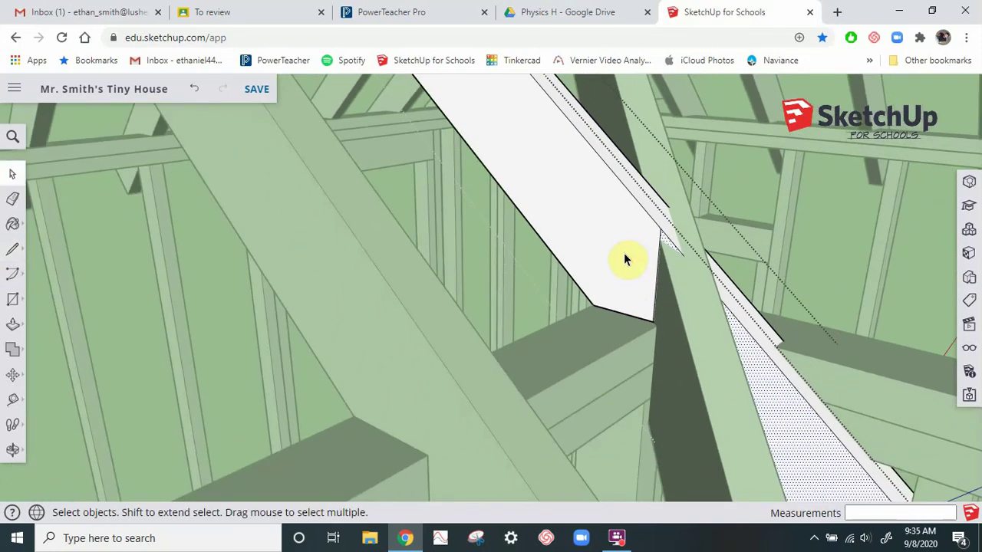
click(13, 325)
click(823, 437)
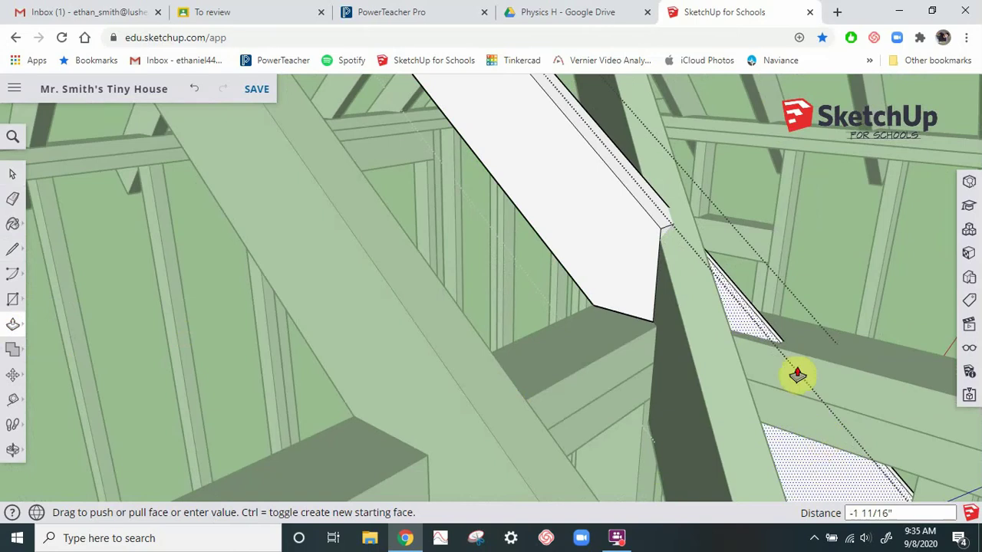
click(744, 307)
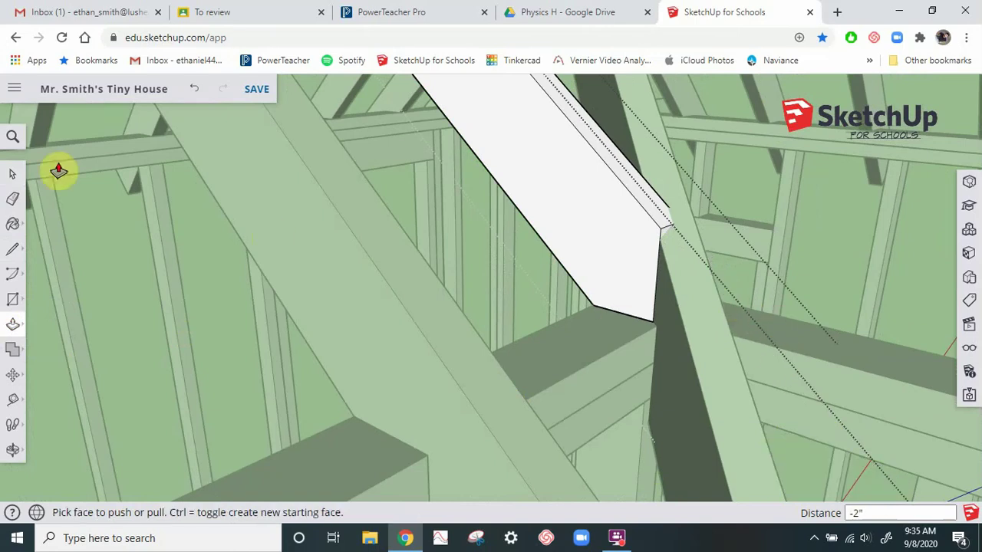
click(9, 175)
click(216, 301)
Step: Copy the last common rafter 16" along the ridge beam toward the ridge junction
middle_drag(573, 320, 599, 330)
scroll(596, 323, down, 10)
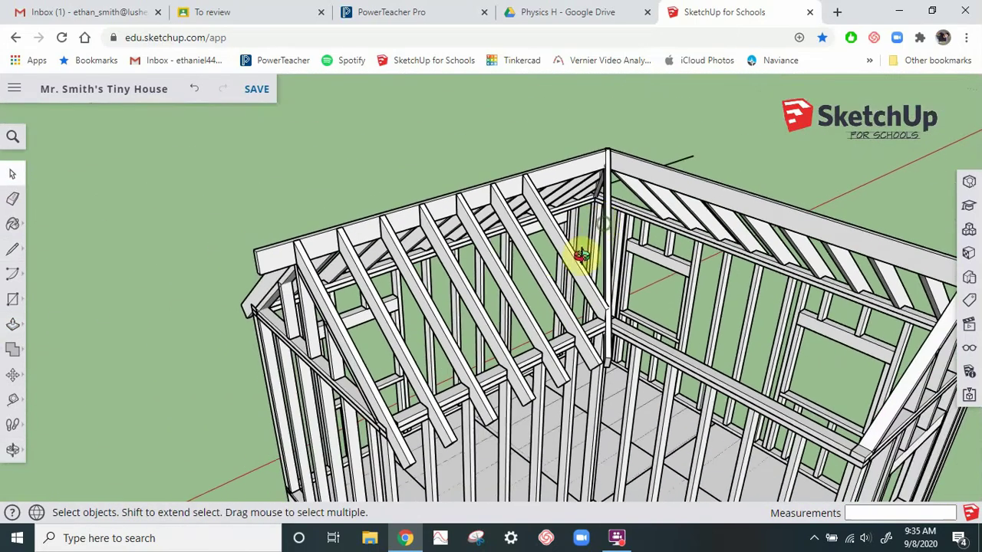
middle_drag(580, 256, 571, 378)
scroll(570, 230, up, 8)
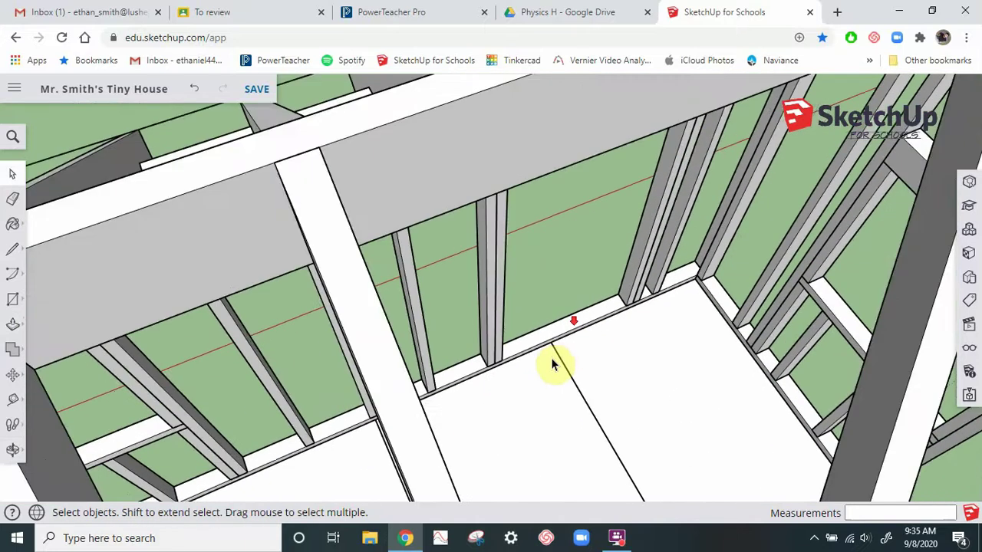
scroll(558, 357, down, 5)
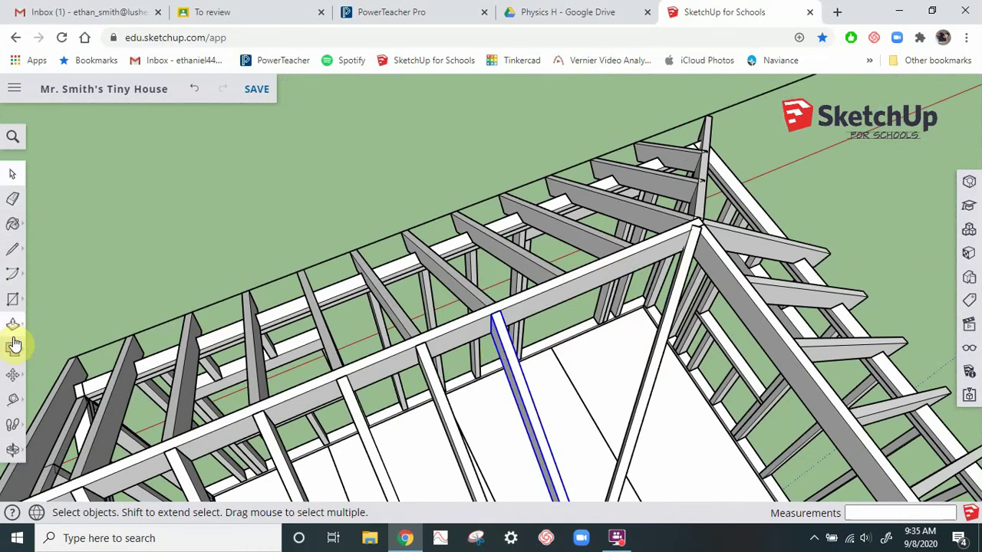
click(11, 376)
scroll(495, 322, up, 5)
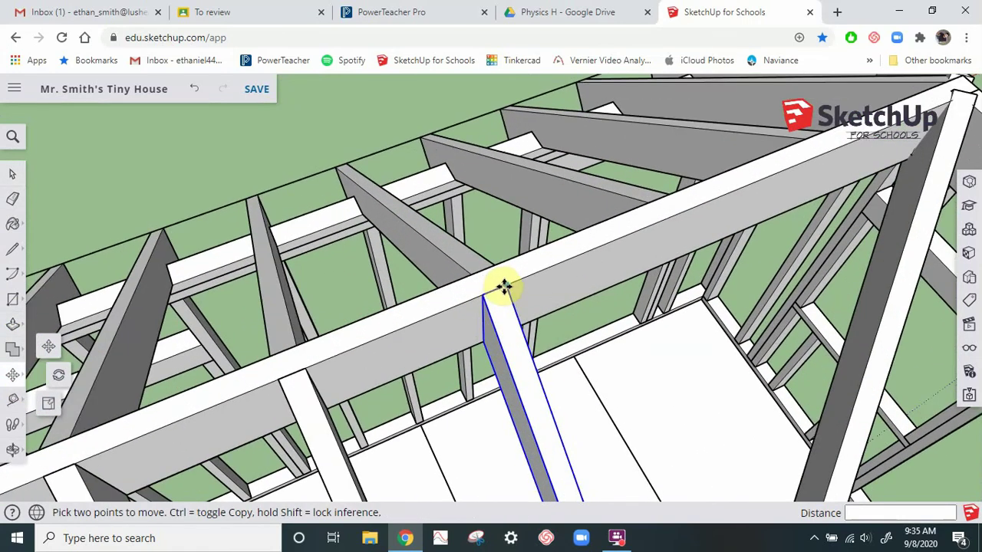
click(500, 286)
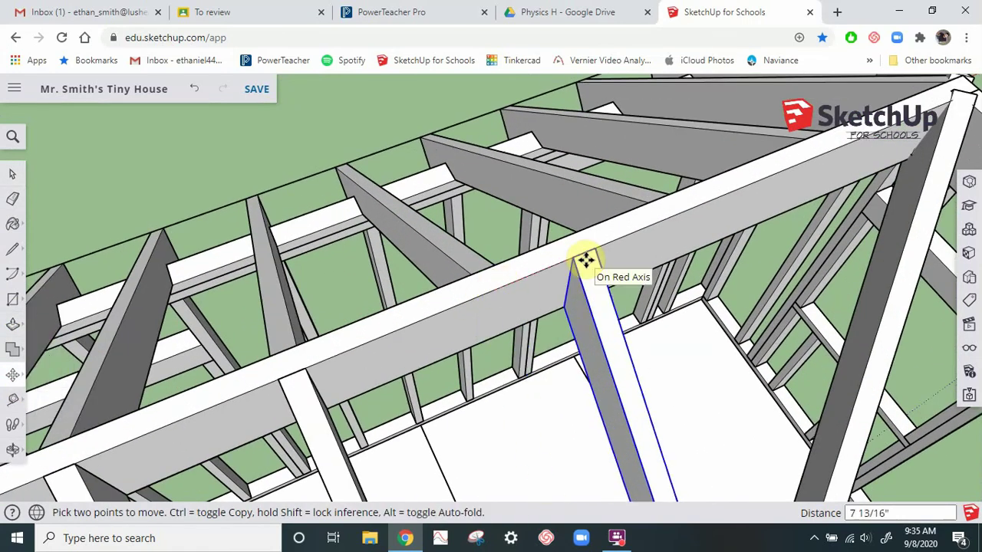
key(ctrl)
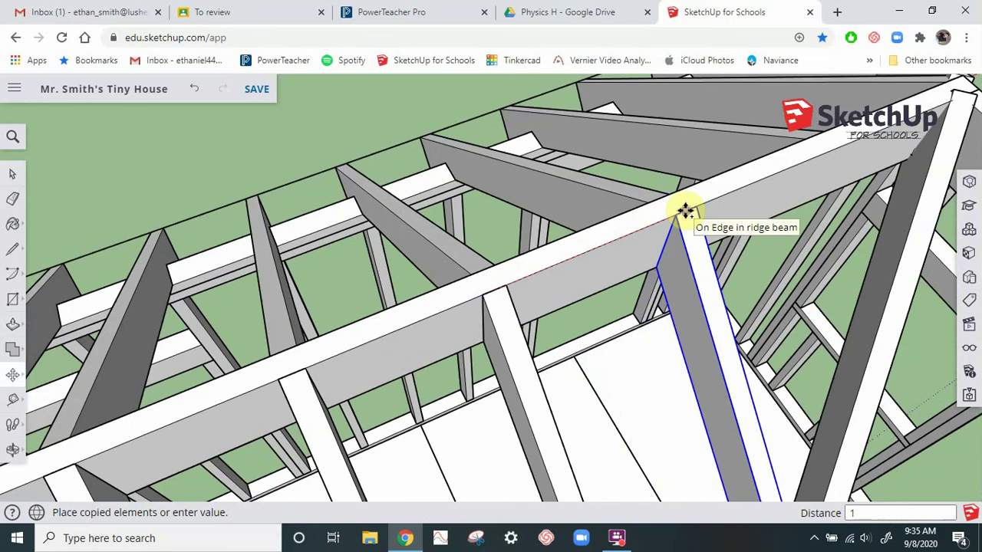
click(686, 209)
Step: Copy the newly placed rafter another 16" along the ridge beam, closer to the ridge junction
middle_drag(748, 230, 560, 299)
click(558, 296)
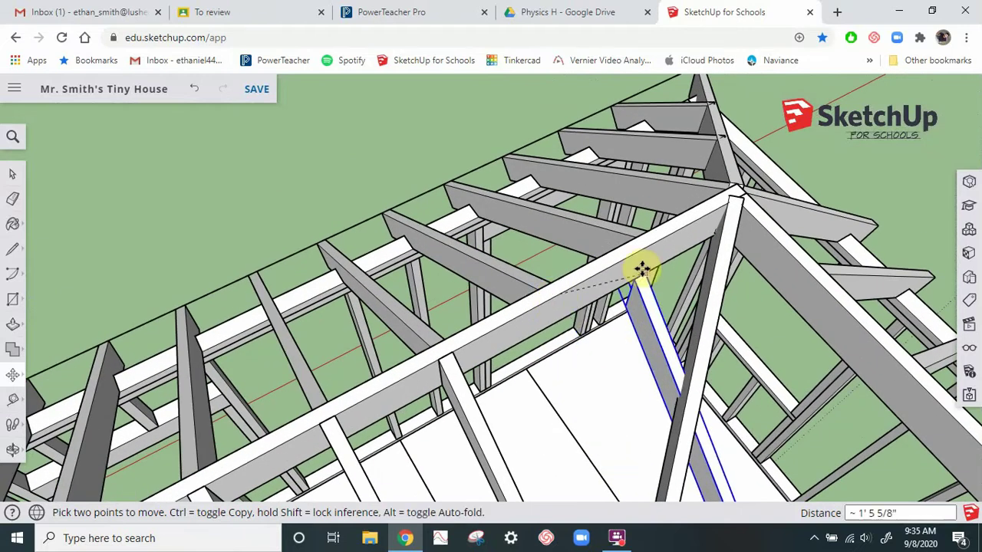
key(ctrl)
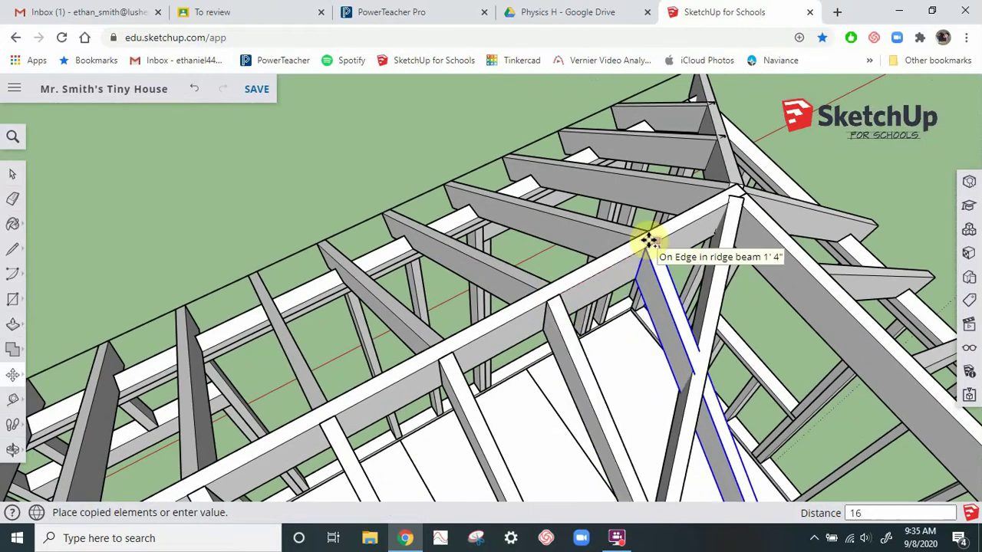
click(648, 239)
Step: Make each of the two copied rafters that cross the inner-corner rafter a unique component
middle_drag(645, 244, 668, 212)
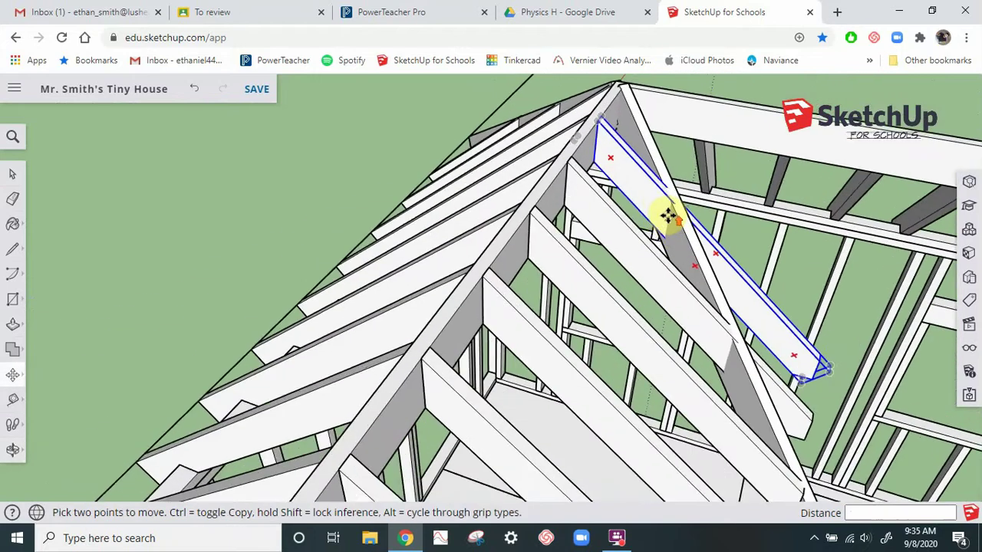
scroll(668, 213, up, 8)
click(8, 178)
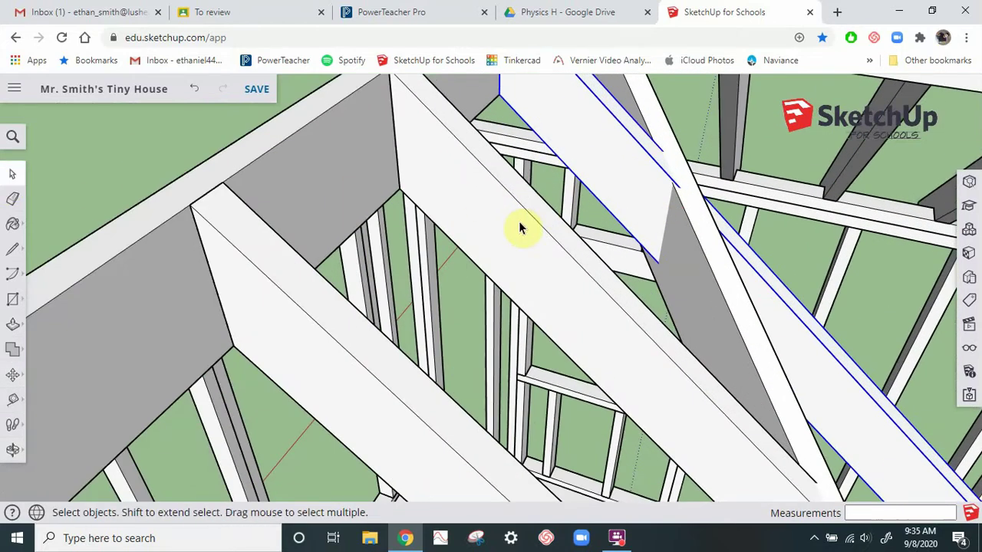
click(525, 230)
right_click(525, 230)
click(585, 291)
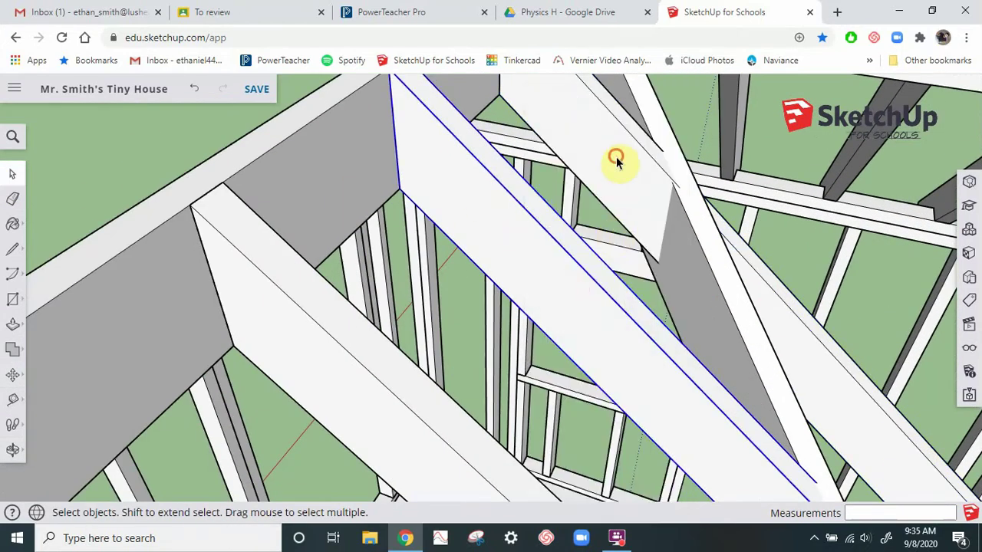
right_click(616, 160)
click(669, 292)
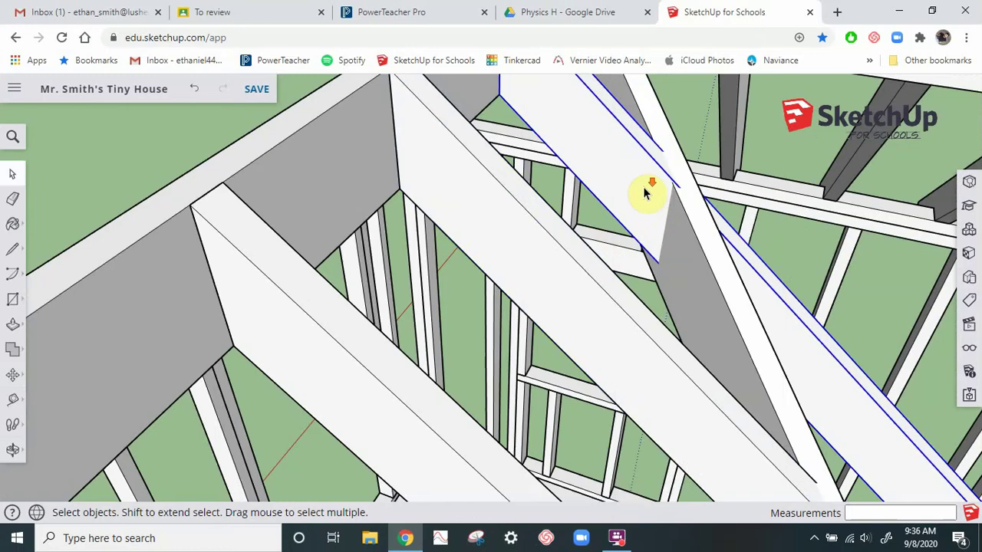
Step: Open the first copied rafter and draw a cut line about 7 13/16" long where its side face meets the inner-corner rafter
middle_drag(646, 192, 749, 432)
middle_drag(665, 347, 684, 318)
scroll(705, 308, up, 5)
scroll(692, 310, up, 5)
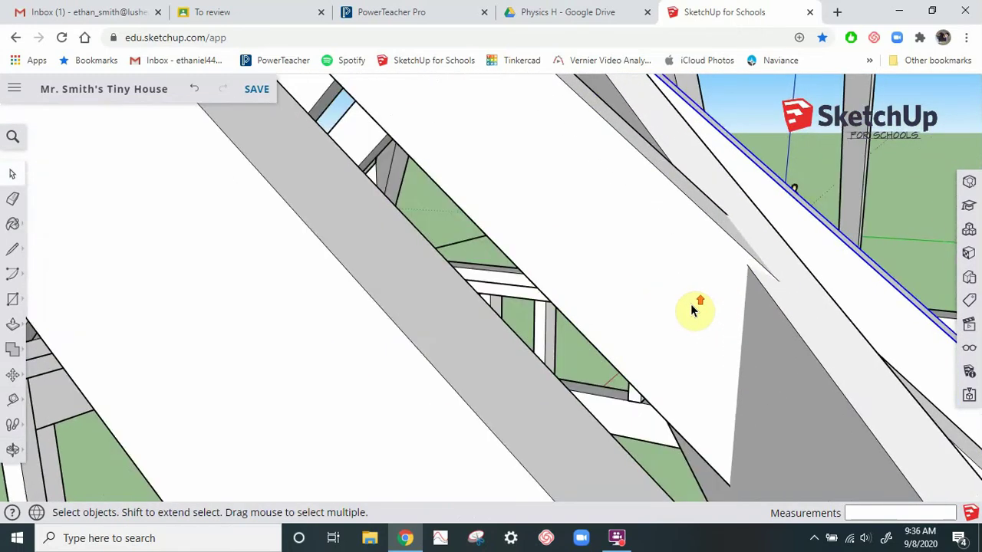
click(12, 250)
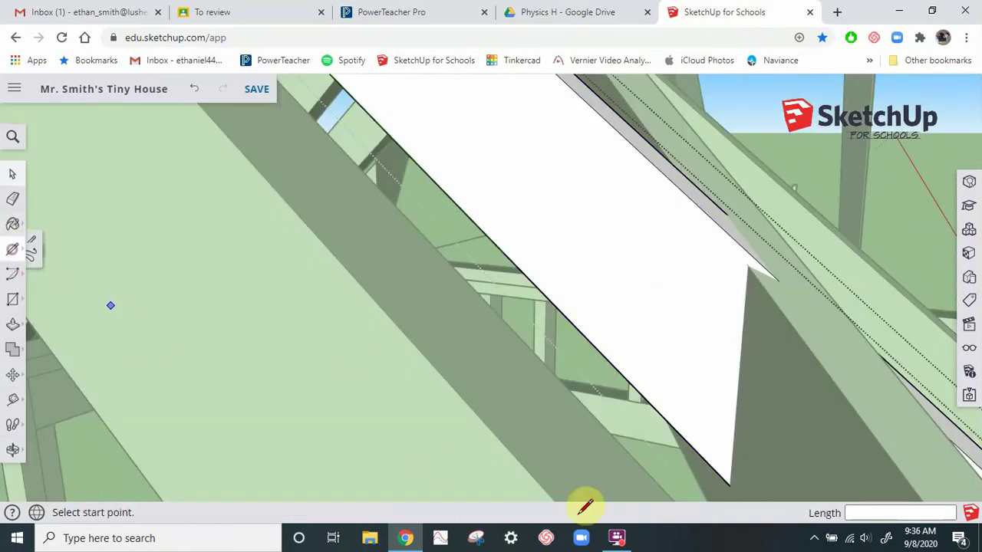
click(729, 484)
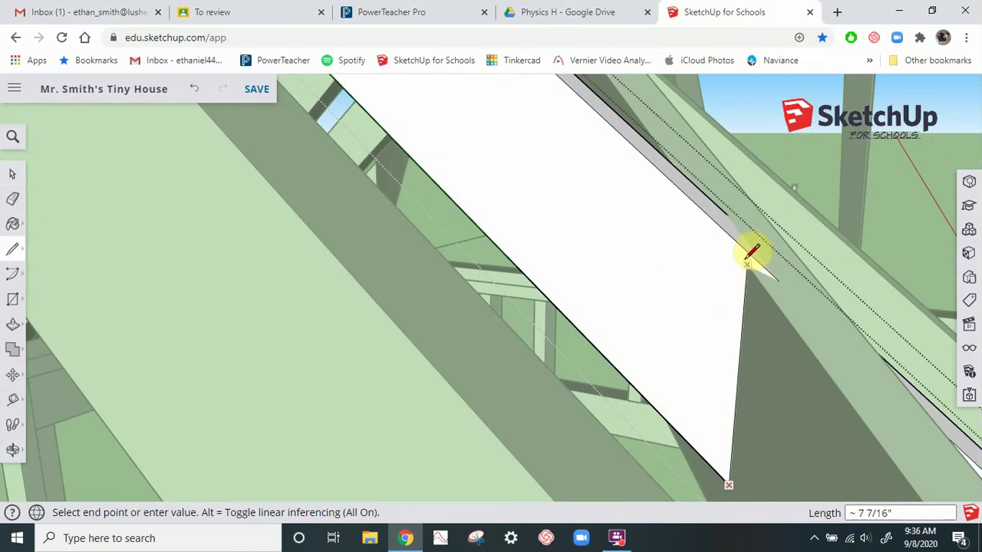
click(748, 255)
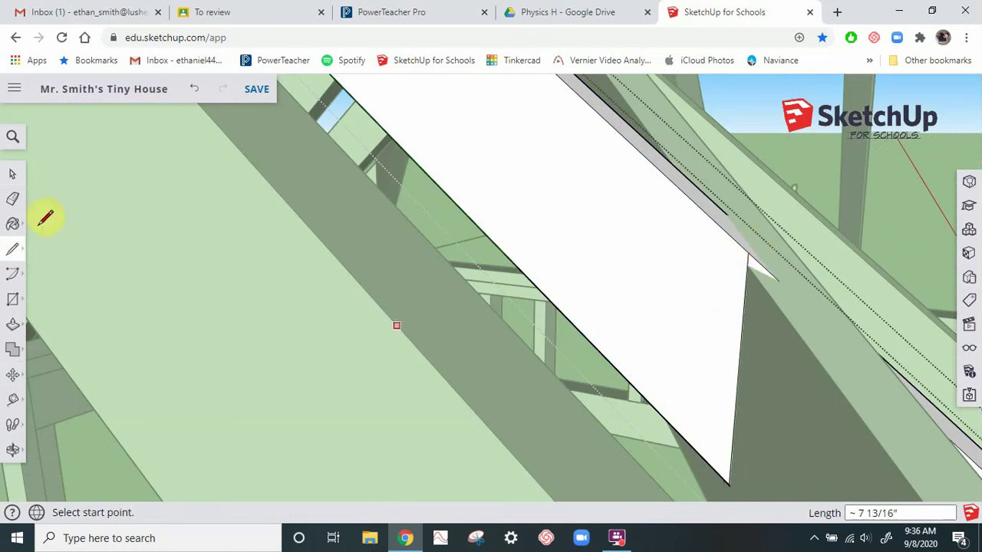
Step: Push the face beyond the cut line 2" through the first copied rafter to remove its excess, and close the component
click(12, 177)
scroll(403, 192, down, 3)
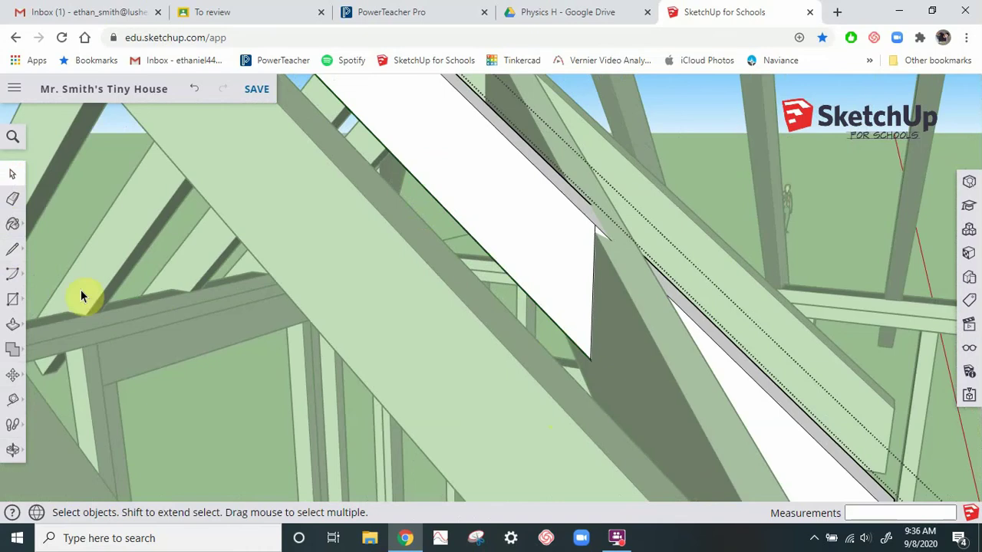
click(11, 328)
click(756, 416)
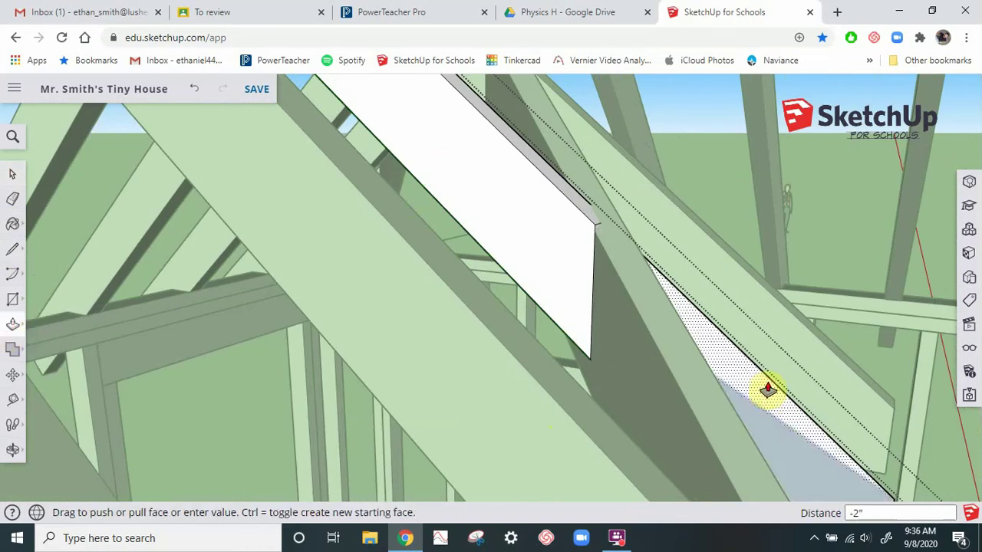
click(767, 390)
middle_drag(737, 403, 500, 381)
click(15, 178)
Step: Examine the roof framing from several sides, including the trimmed jack rafters and the common rafters on both wings
scroll(431, 280, down, 5)
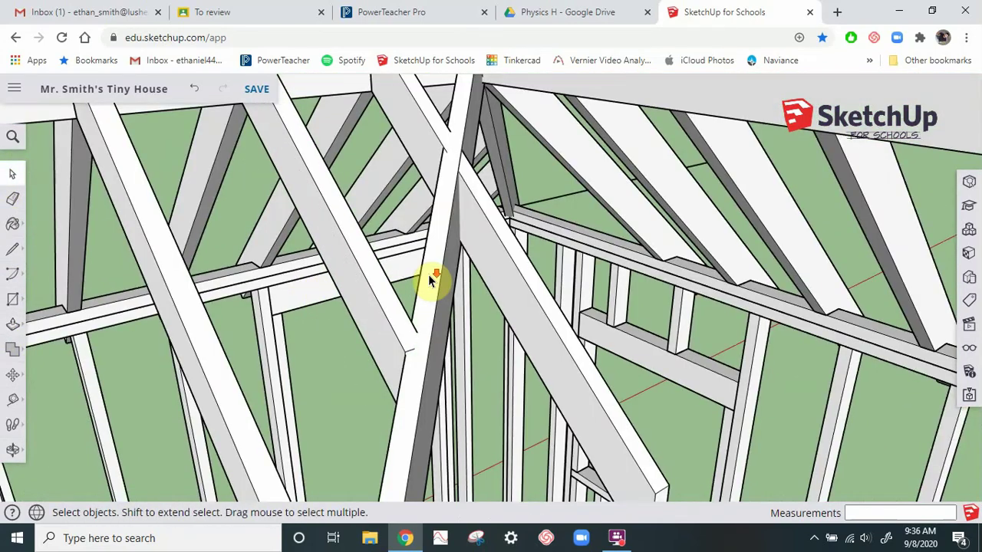
scroll(431, 292, down, 2)
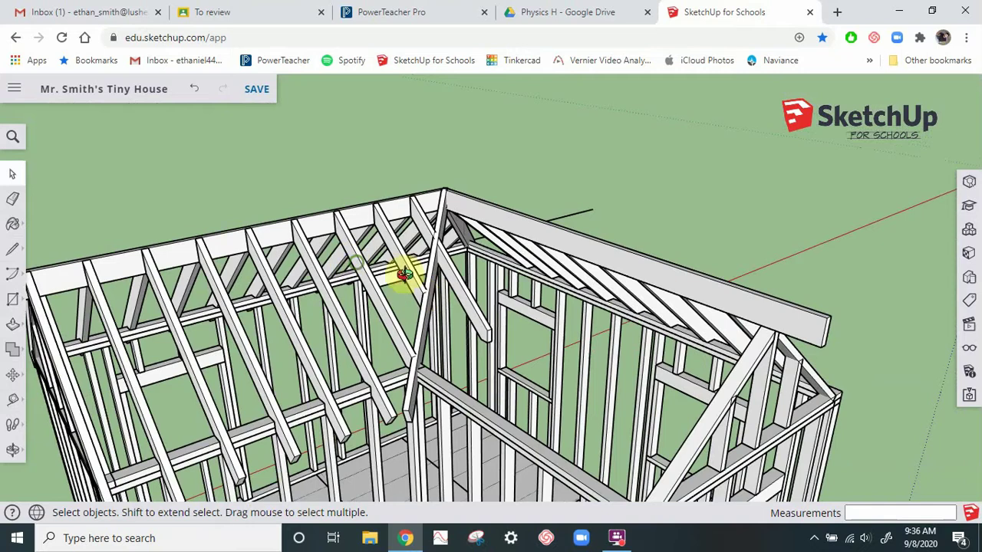
middle_drag(404, 275, 537, 249)
scroll(638, 303, down, 3)
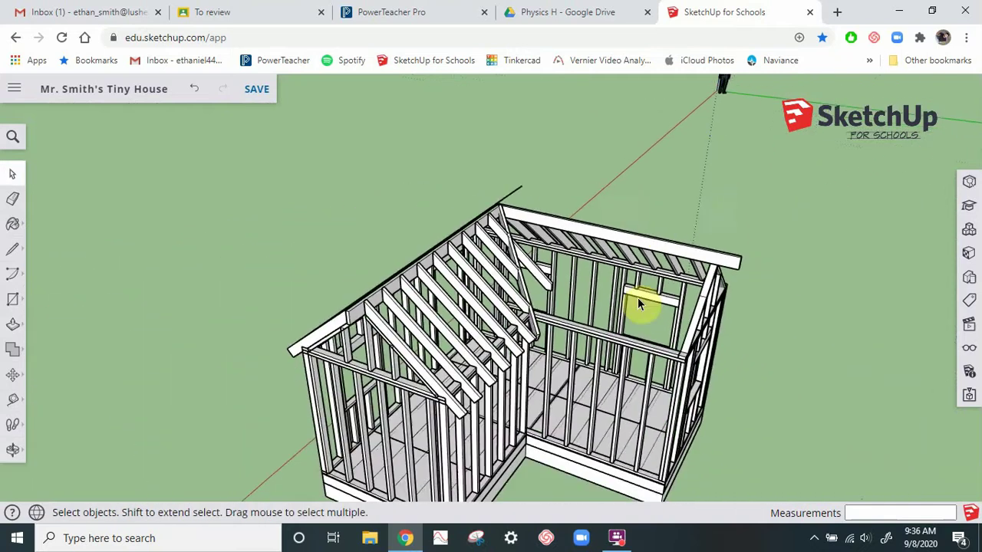
middle_drag(638, 303, 806, 272)
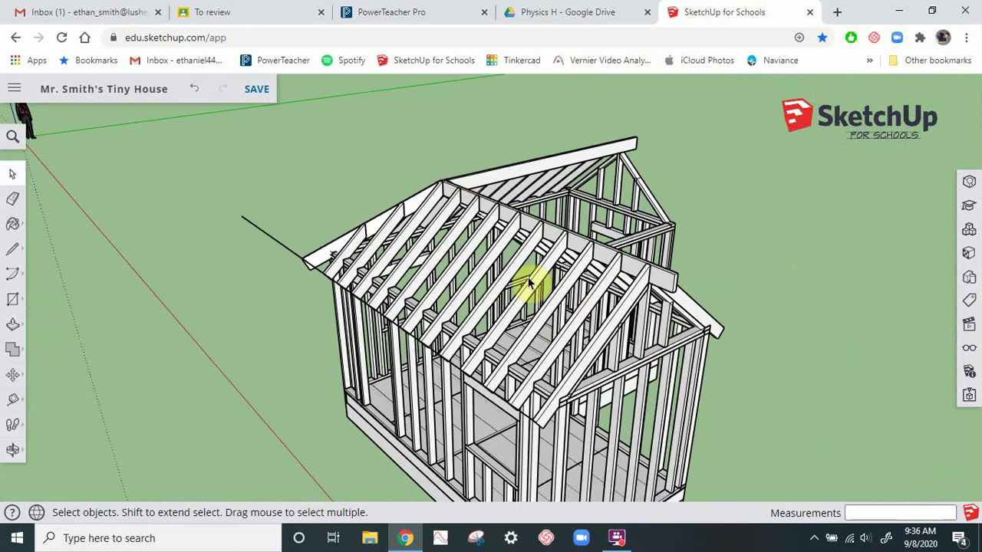
scroll(483, 257, down, 5)
scroll(515, 253, up, 6)
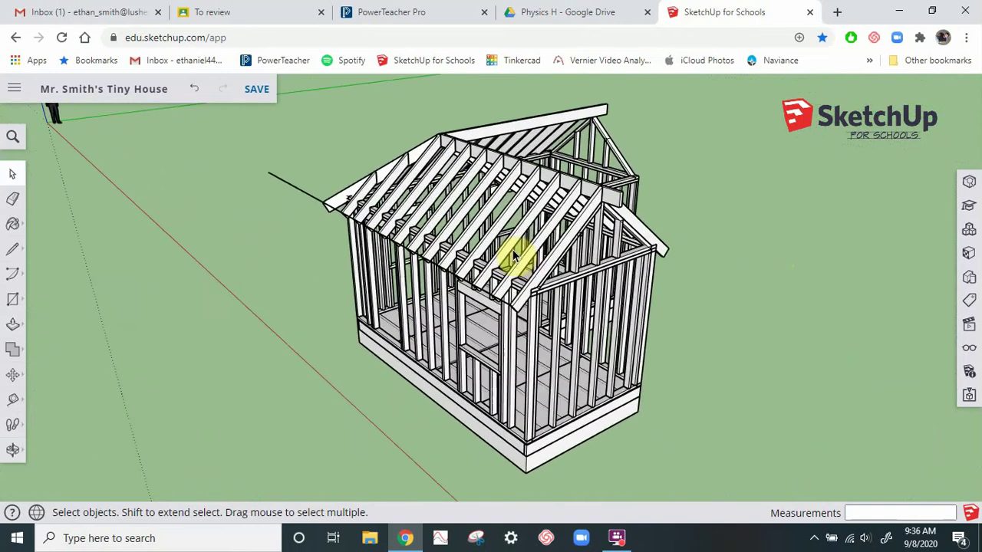
middle_drag(562, 306, 688, 274)
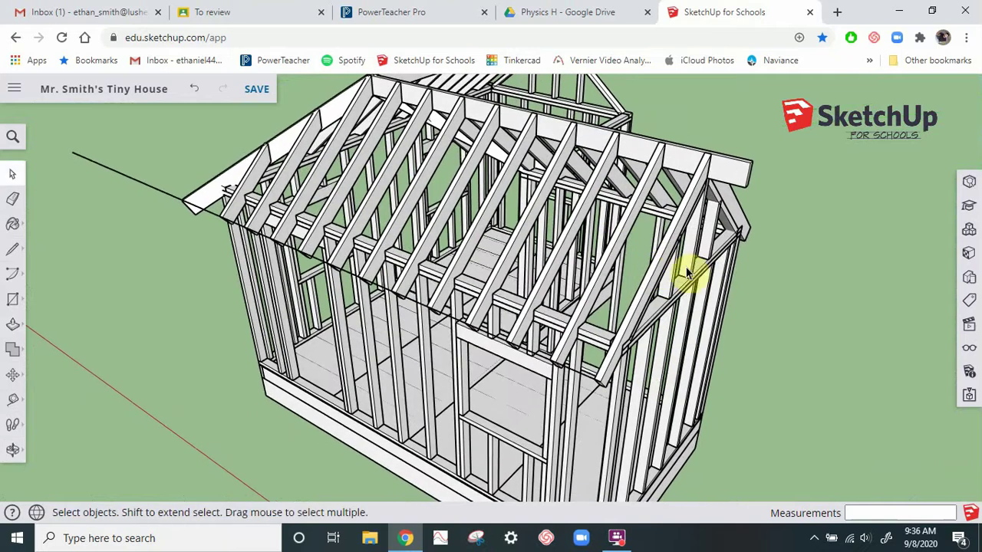
Step: Copy the end pair of common rafters 1' outward along the ridge board to its overhanging end
scroll(421, 287, down, 2)
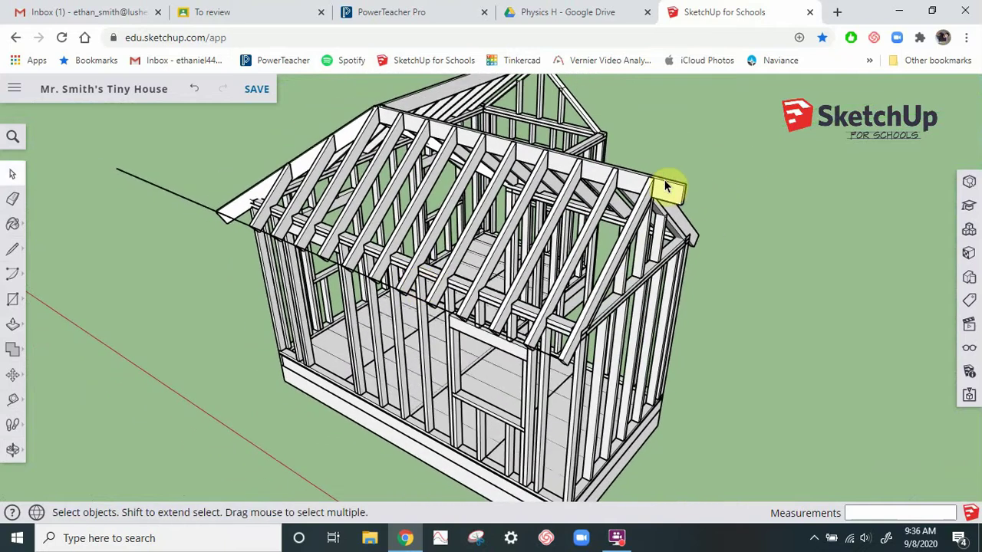
scroll(654, 204, up, 4)
middle_drag(658, 291, 567, 180)
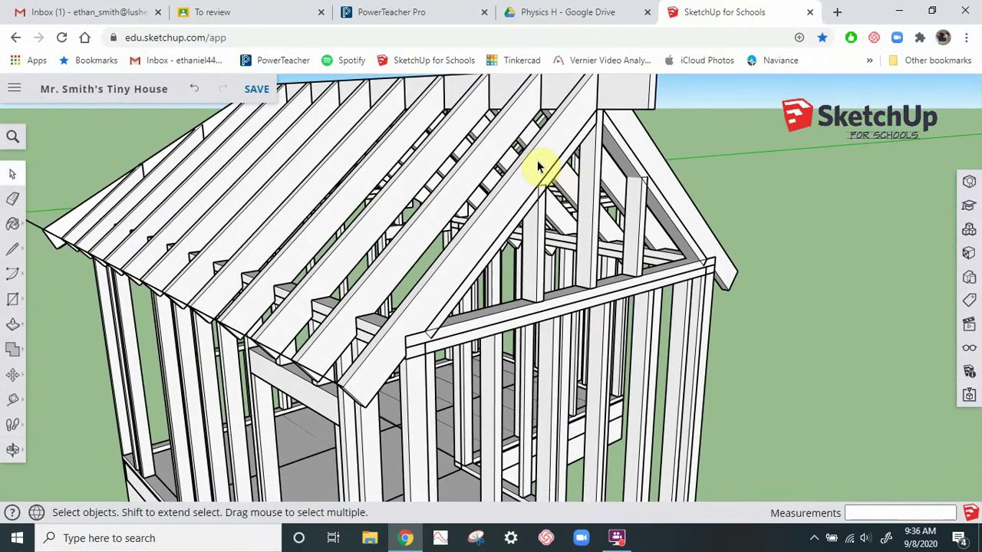
shift+click(636, 154)
middle_drag(635, 153, 616, 153)
scroll(605, 146, up, 3)
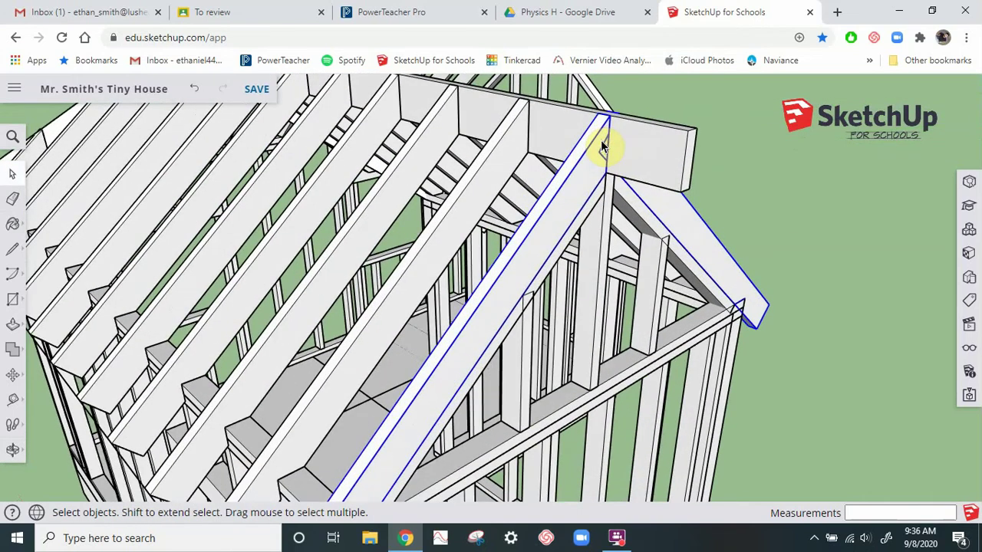
key(m)
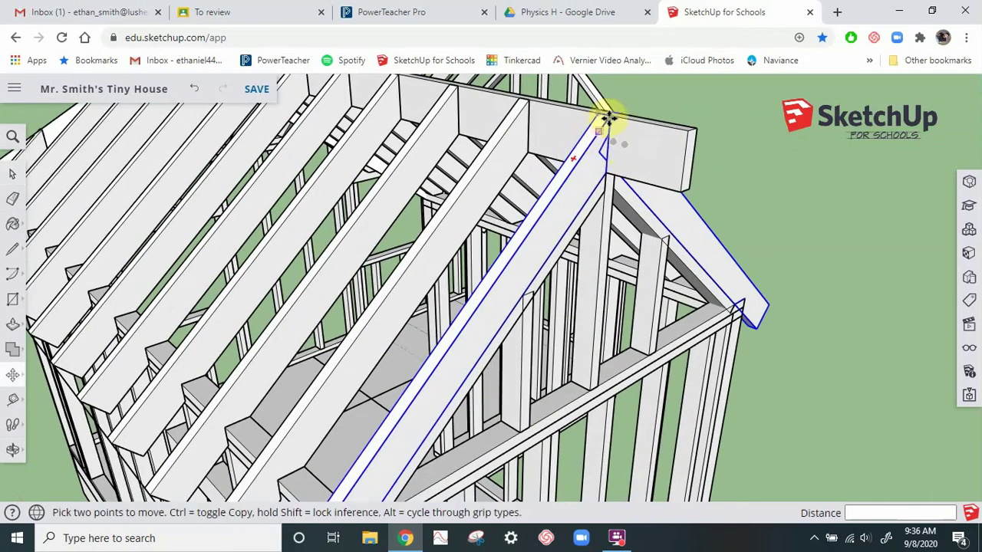
click(610, 115)
key(ctrl)
click(670, 134)
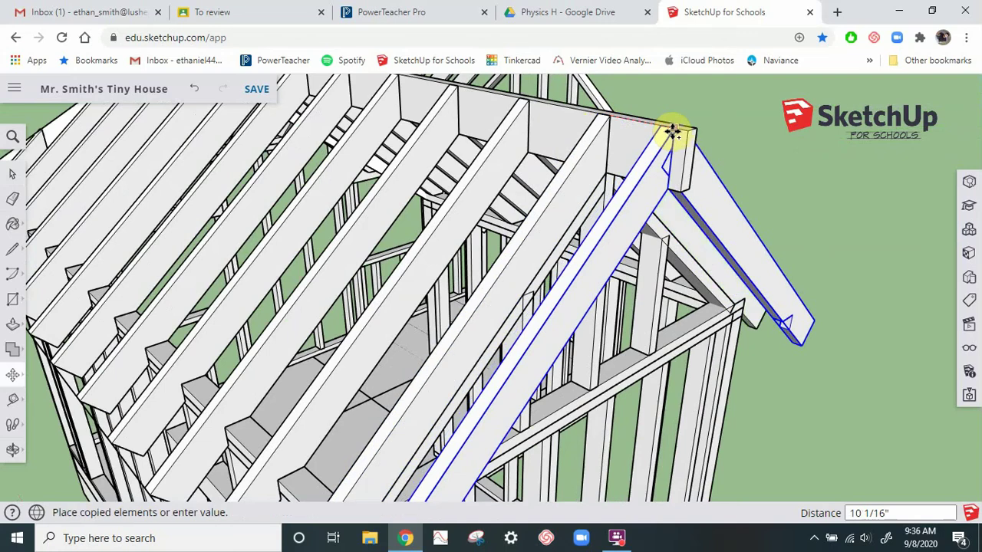
click(687, 134)
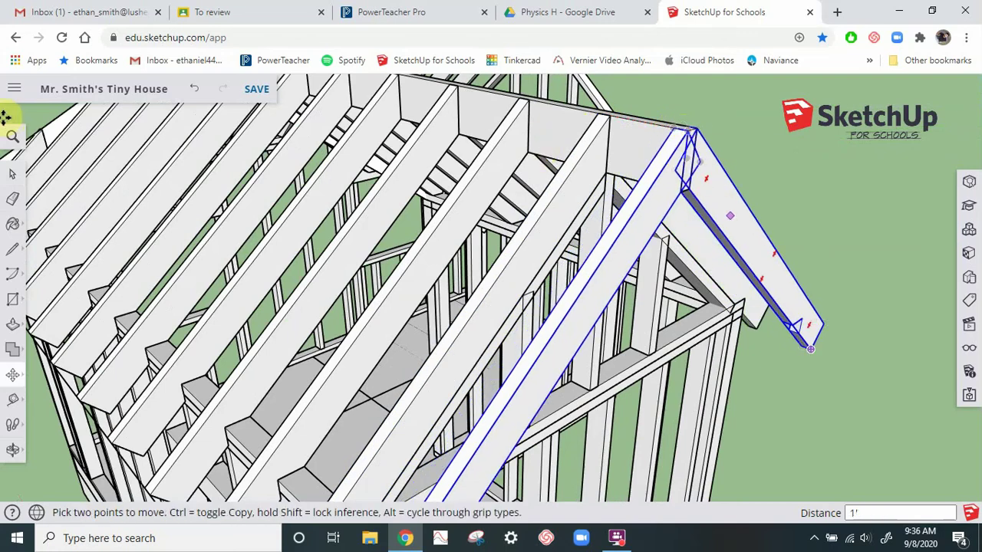
click(17, 175)
Step: Make each of the two copied overhang rafters at the ridge end a unique component
mouse_move(499, 164)
middle_down()
mouse_move(559, 147)
mouse_move(533, 252)
mouse_move(537, 280)
mouse_move(716, 195)
mouse_move(752, 162)
mouse_move(643, 221)
mouse_move(467, 246)
mouse_move(438, 291)
mouse_move(510, 300)
mouse_move(431, 339)
middle_up()
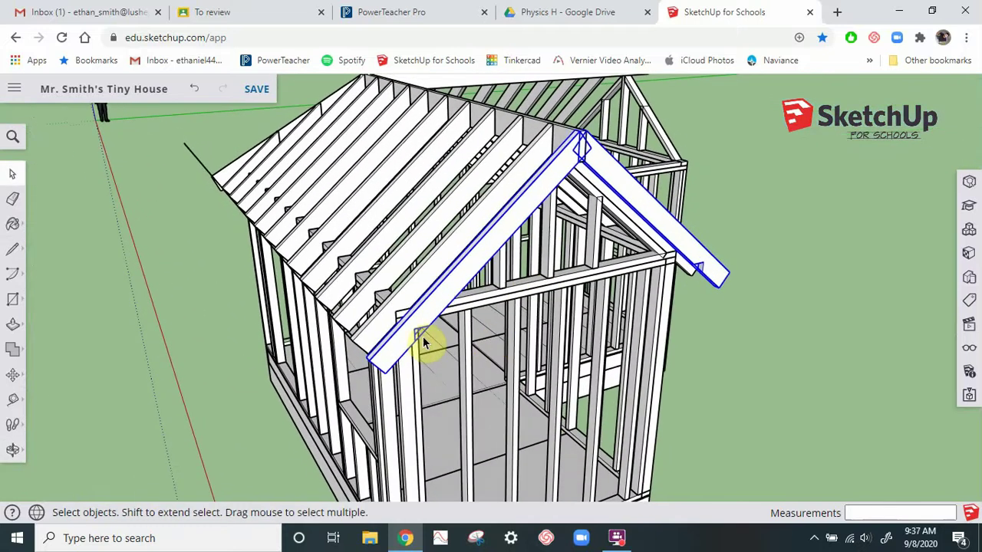
scroll(424, 343, up, 2)
scroll(424, 342, up, 3)
scroll(435, 342, down, 4)
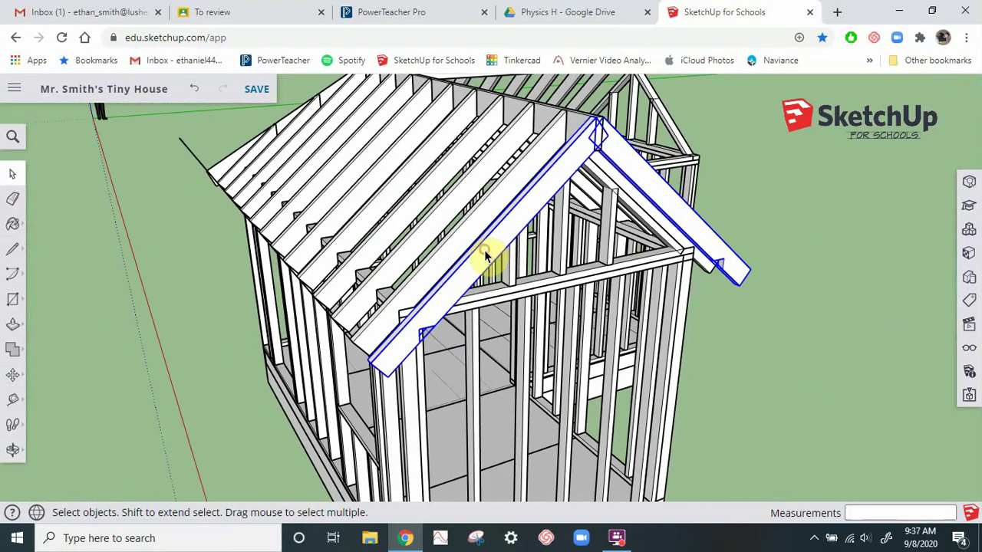
right_click(477, 270)
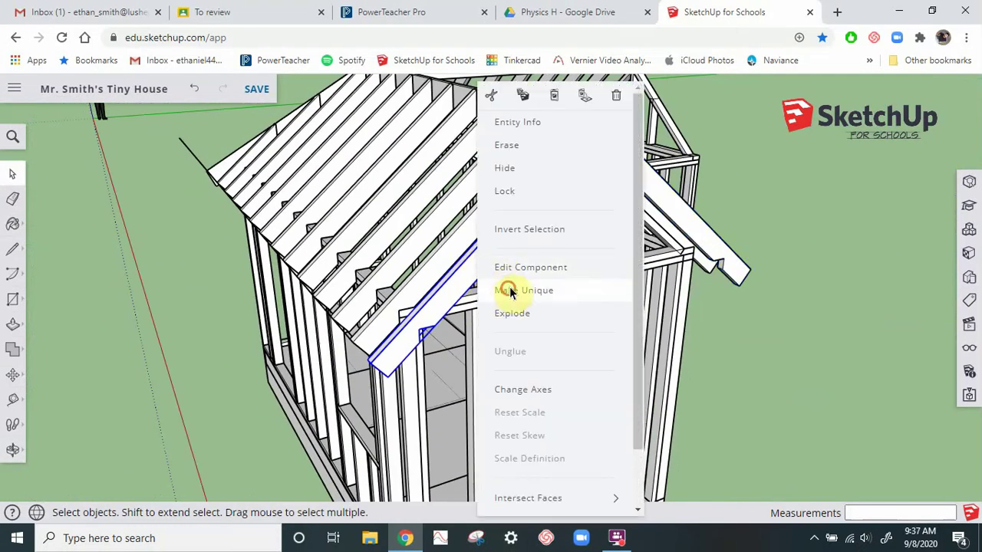
click(509, 287)
click(662, 201)
right_click(662, 201)
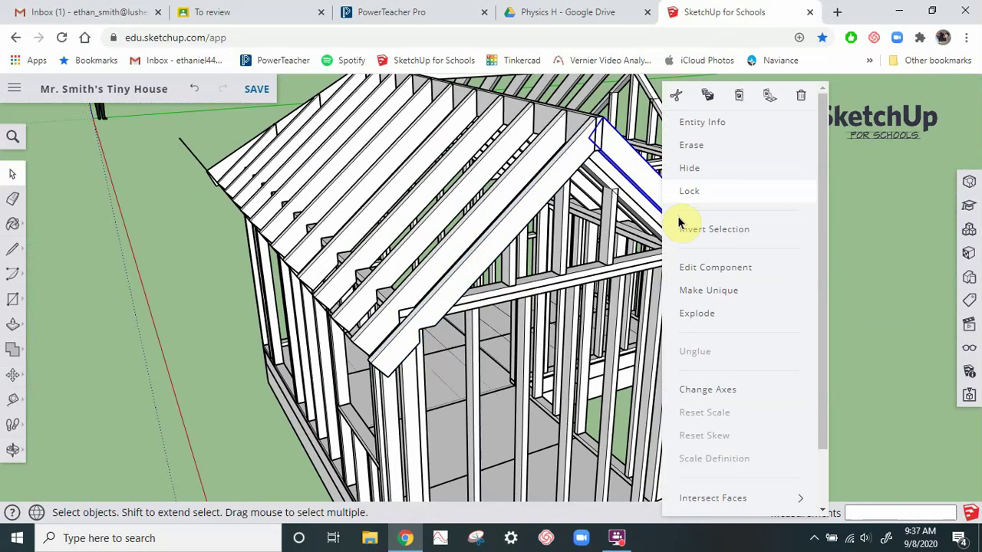
click(685, 287)
Step: Open the overhang rafter on the window-wall side and draw a line about 5 3/16" long across its birdsmouth notch on both side faces
double_click(413, 348)
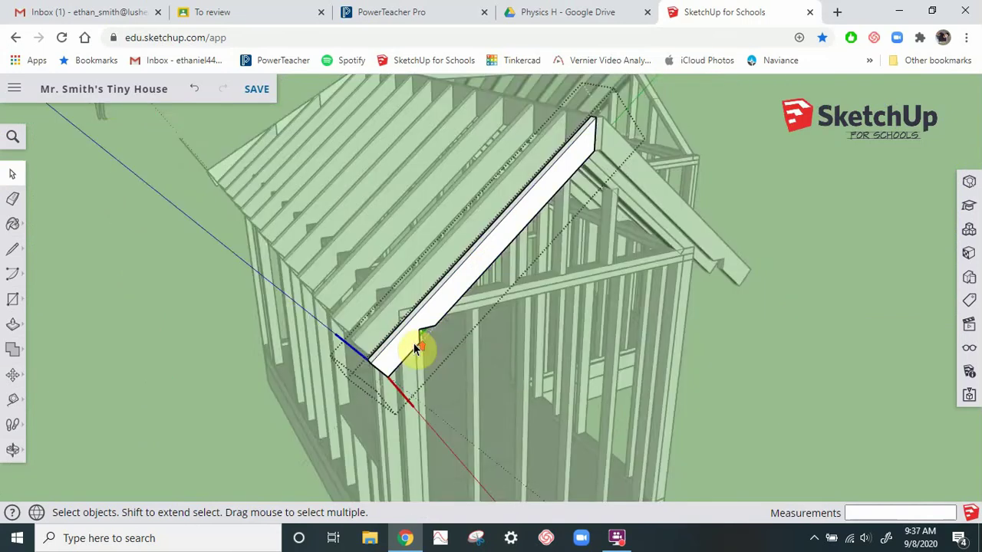
scroll(414, 345, up, 6)
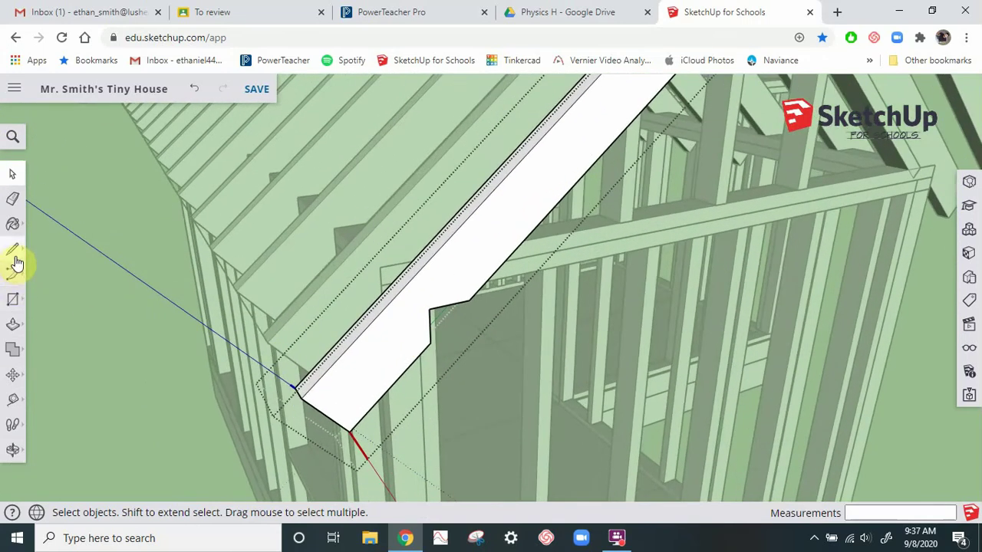
click(16, 261)
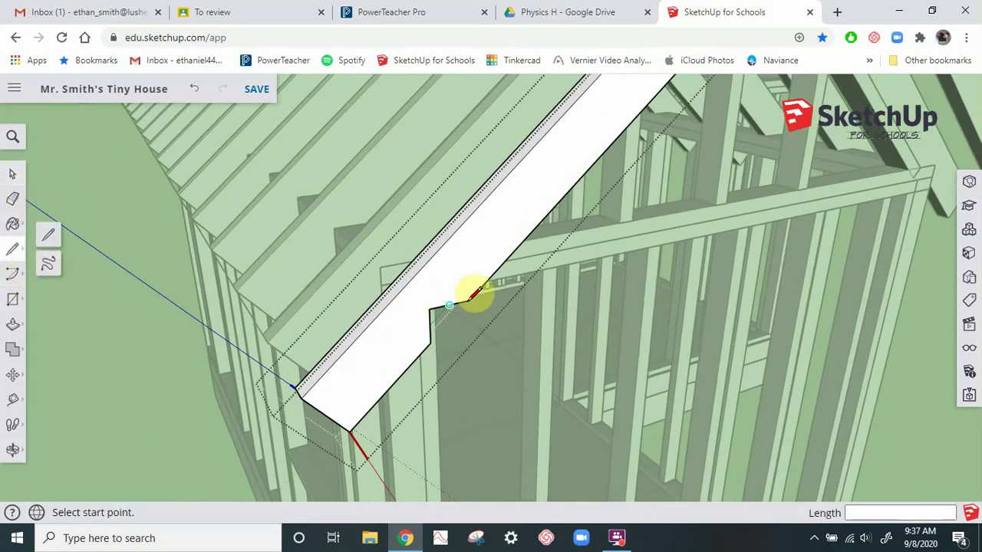
click(467, 299)
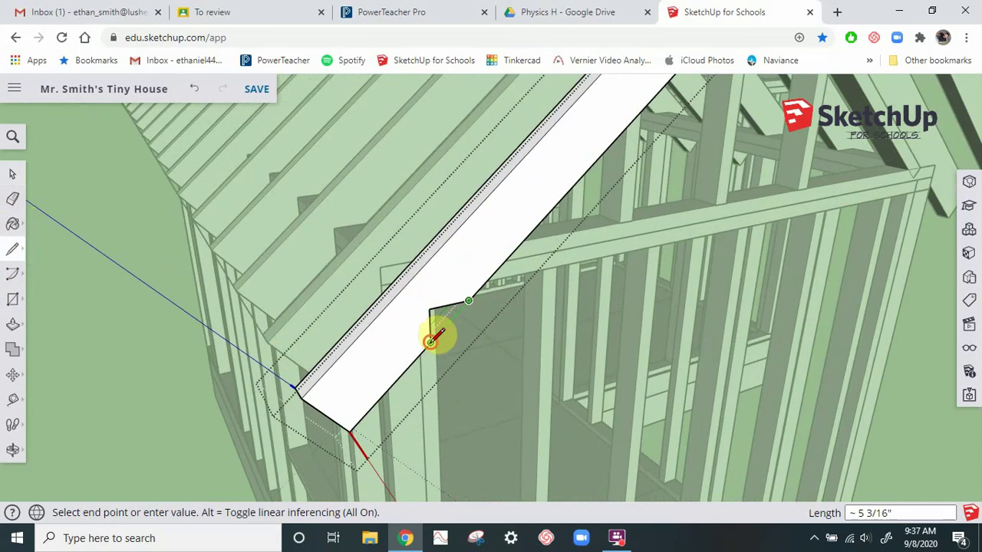
click(431, 341)
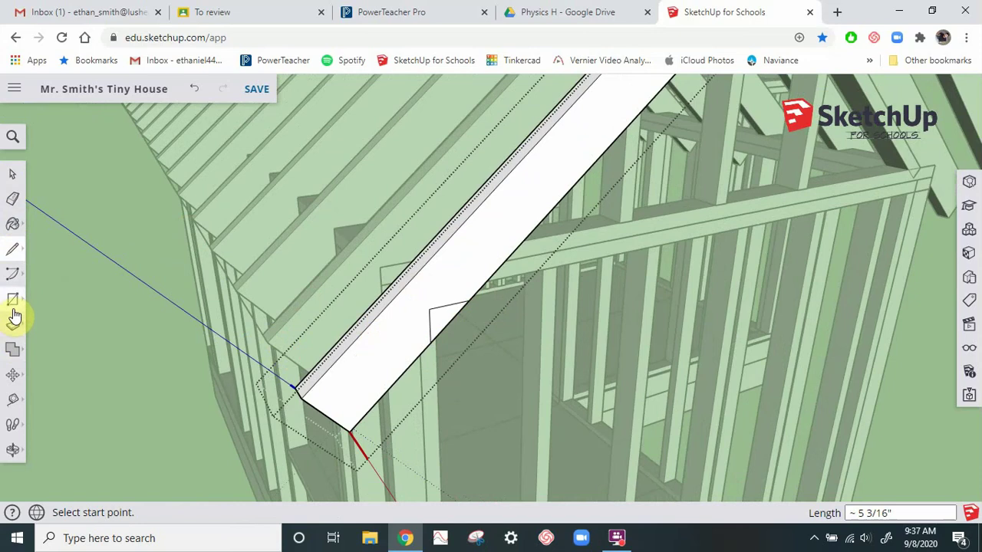
middle_drag(507, 404, 767, 343)
click(698, 214)
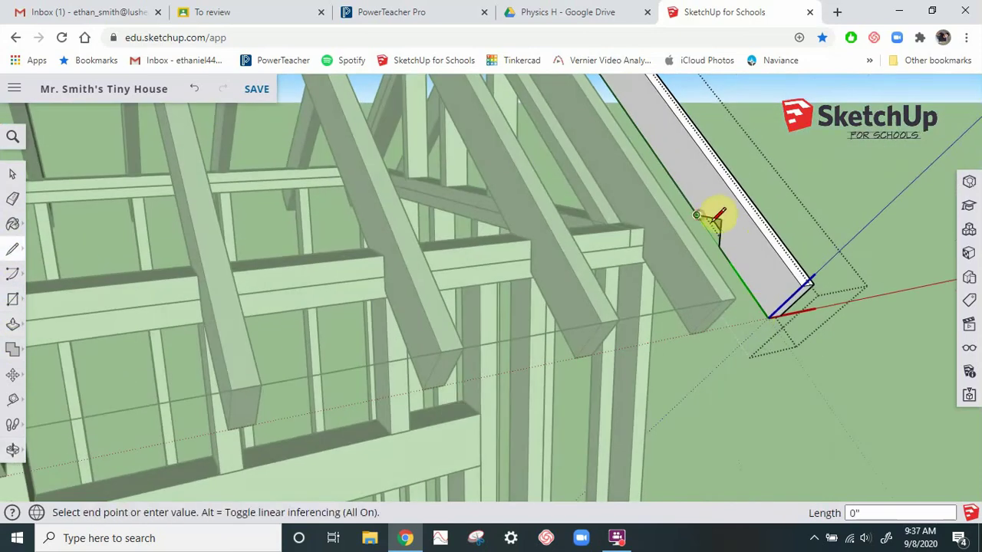
click(722, 225)
Step: Delete the leftover birdsmouth edges and faces from the overhang rafter, and close the component
middle_drag(766, 292, 620, 3)
middle_drag(713, 103, 713, 48)
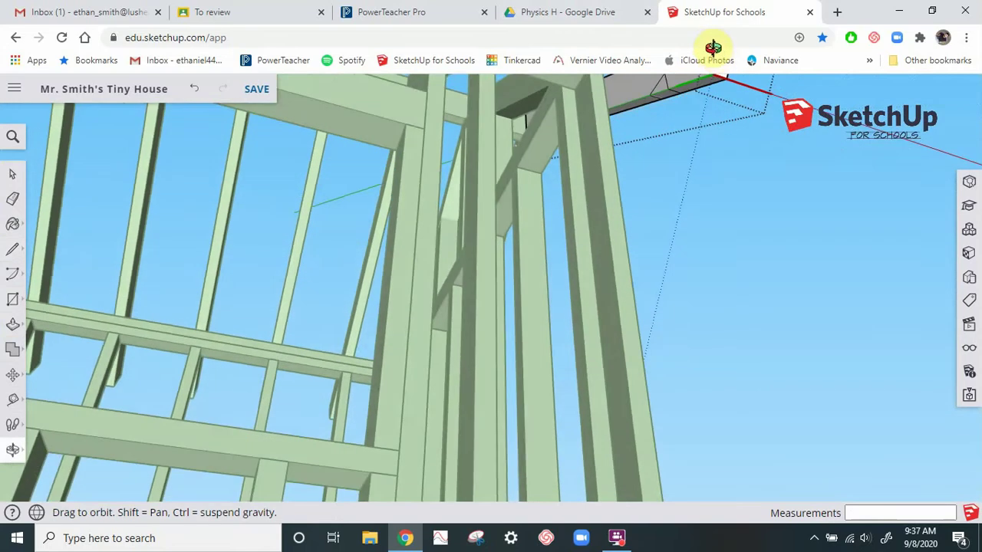
mouse_move(698, 84)
middle_down()
mouse_move(631, 278)
mouse_move(345, 340)
mouse_move(320, 336)
mouse_move(373, 317)
mouse_move(11, 263)
middle_up()
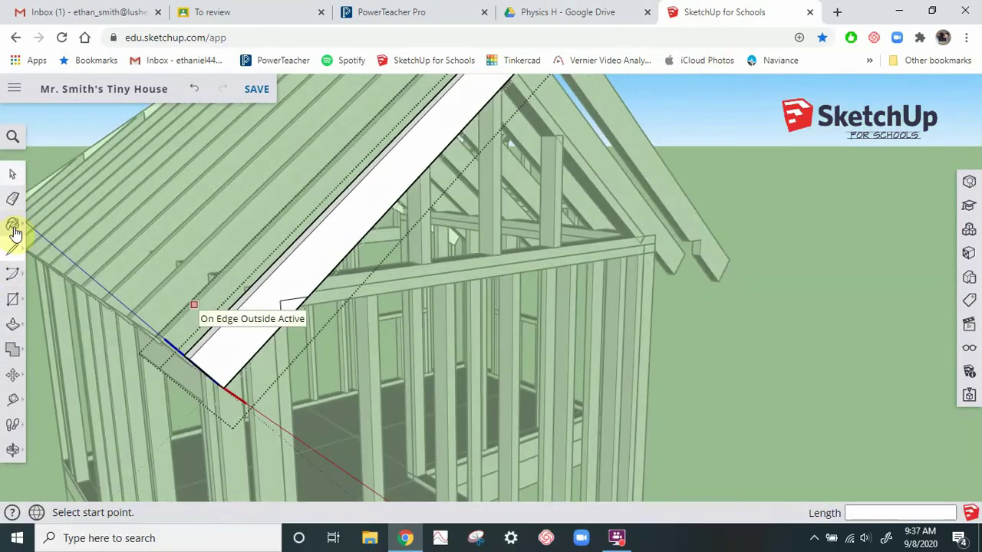
click(12, 174)
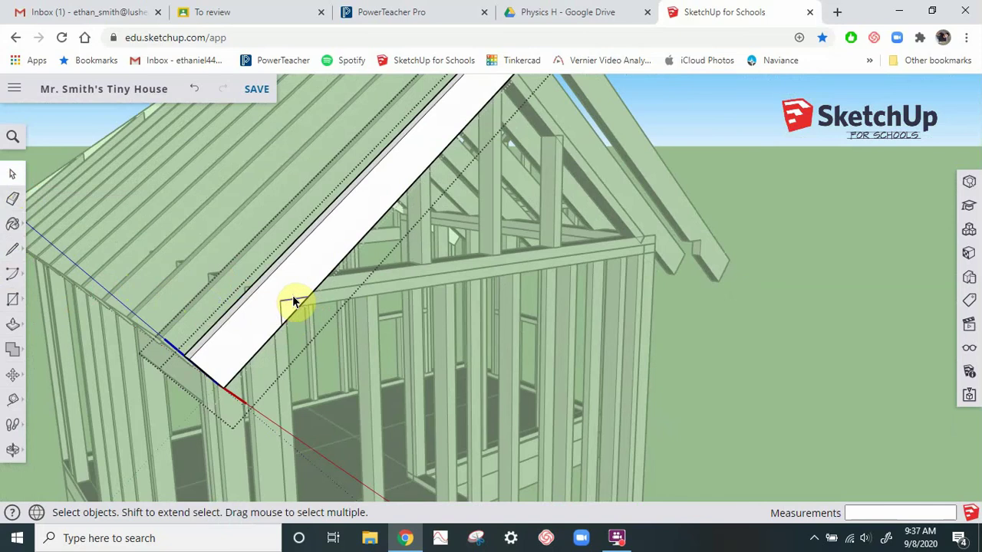
middle_drag(211, 302, 575, 350)
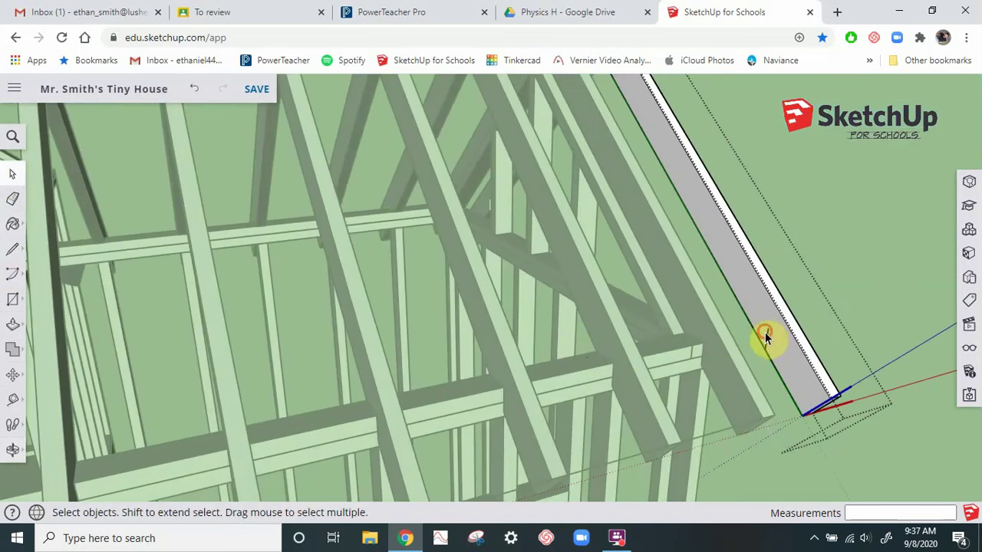
middle_drag(764, 377, 564, 179)
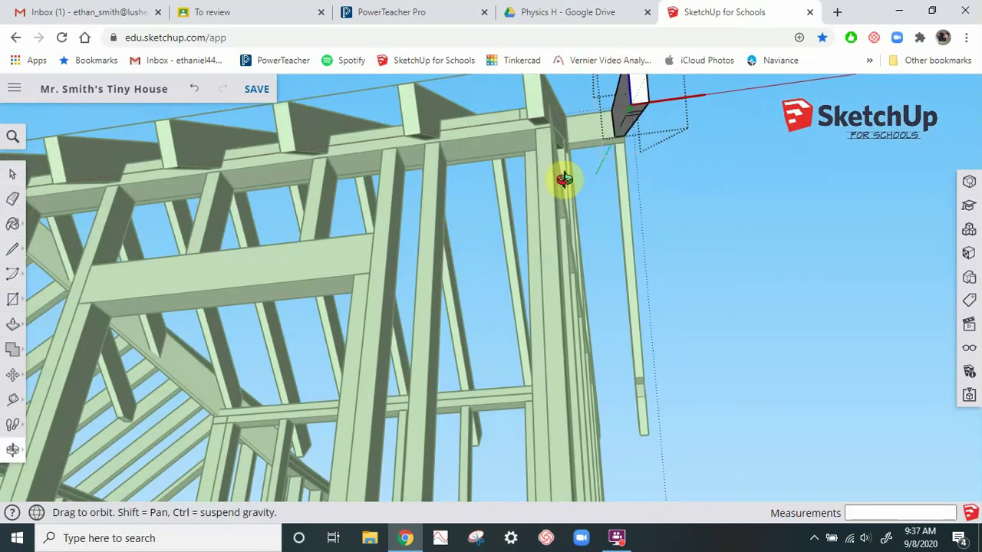
middle_drag(427, 303, 368, 297)
scroll(368, 297, down, 4)
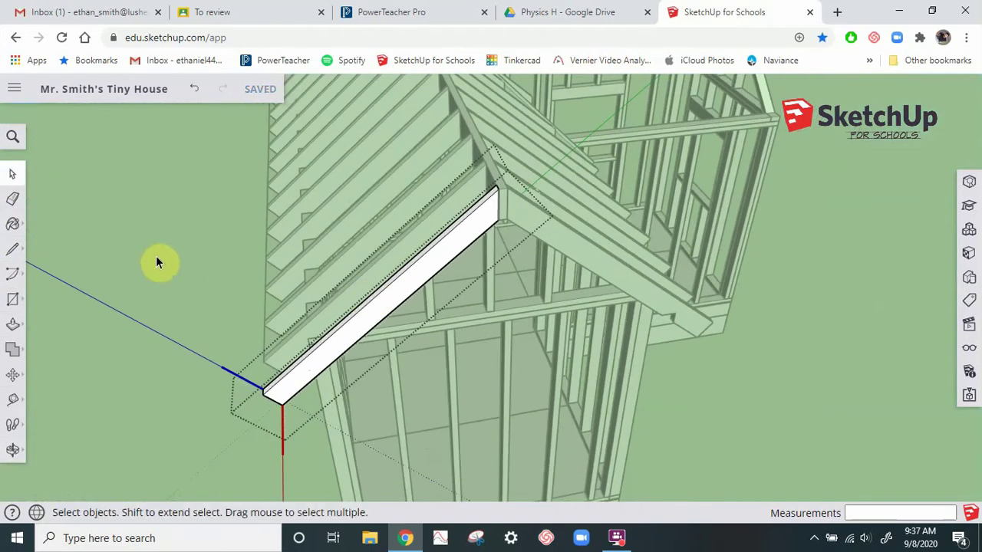
click(156, 256)
Step: Examine the gable overhang, including the space between the outermost rafter and the end wall's rafters
middle_drag(257, 265, 642, 215)
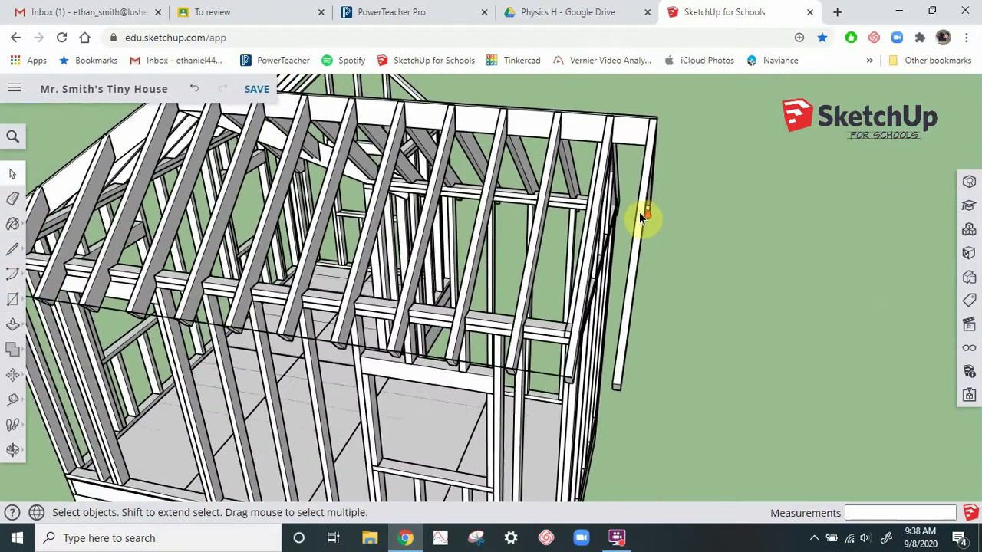
scroll(411, 216, down, 2)
scroll(422, 216, up, 4)
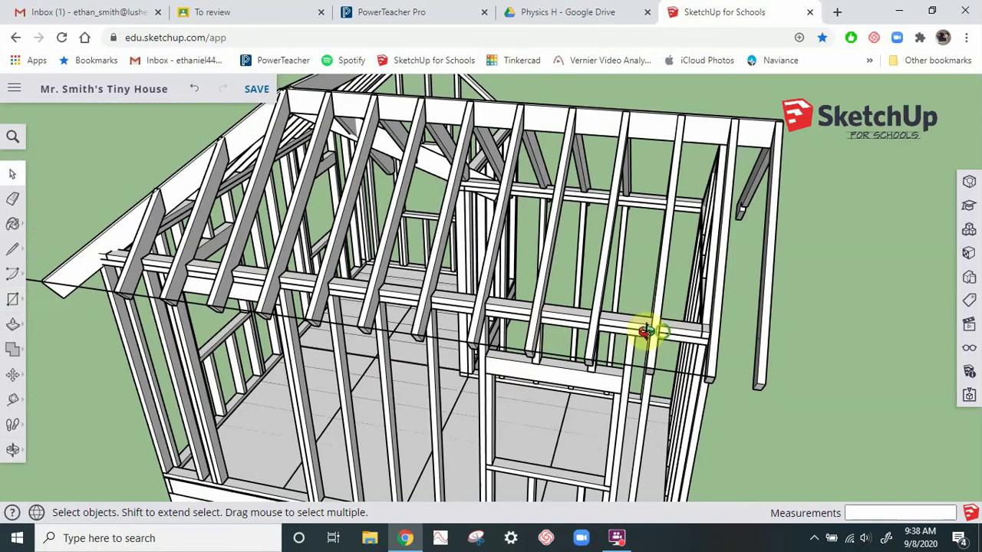
middle_drag(647, 331, 598, 249)
scroll(559, 226, down, 3)
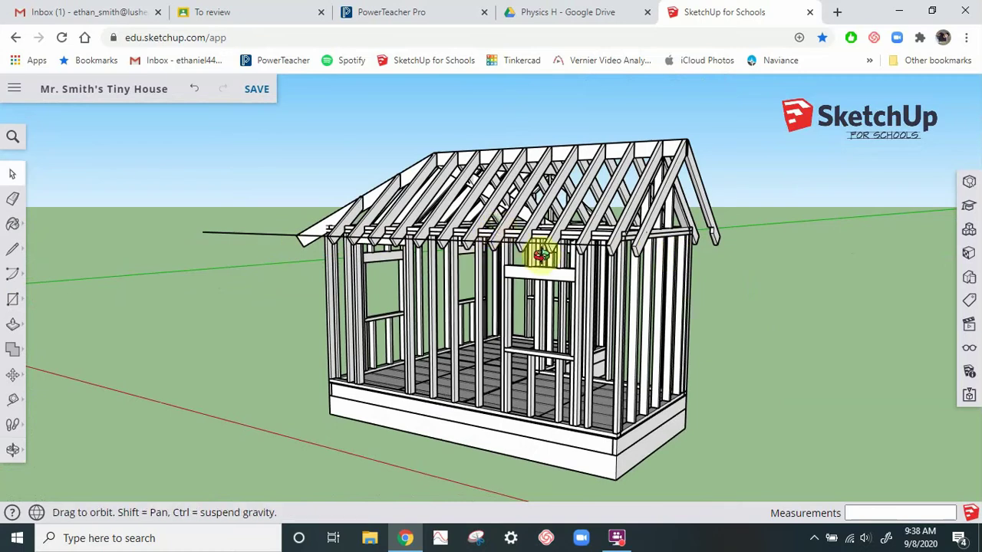
middle_drag(539, 252, 509, 289)
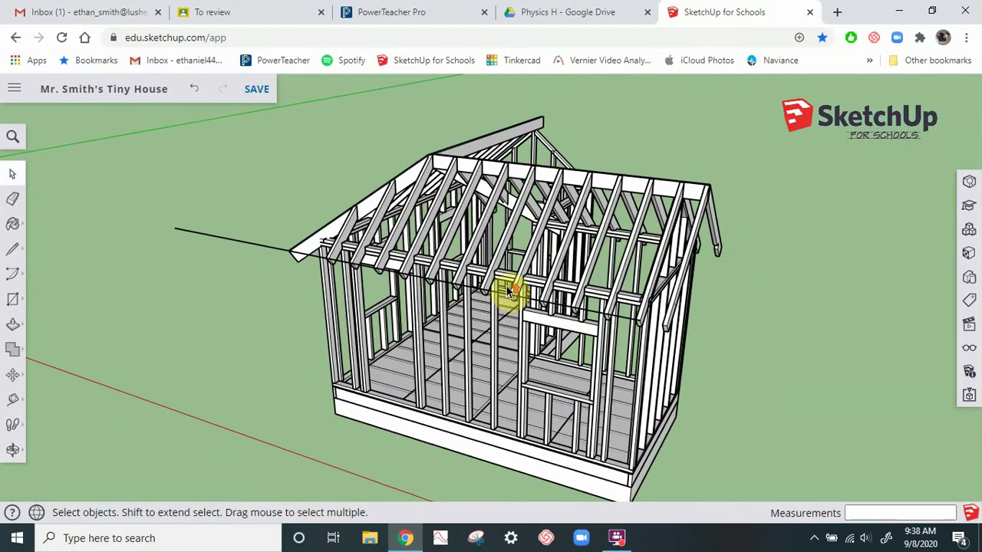
scroll(482, 281, up, 5)
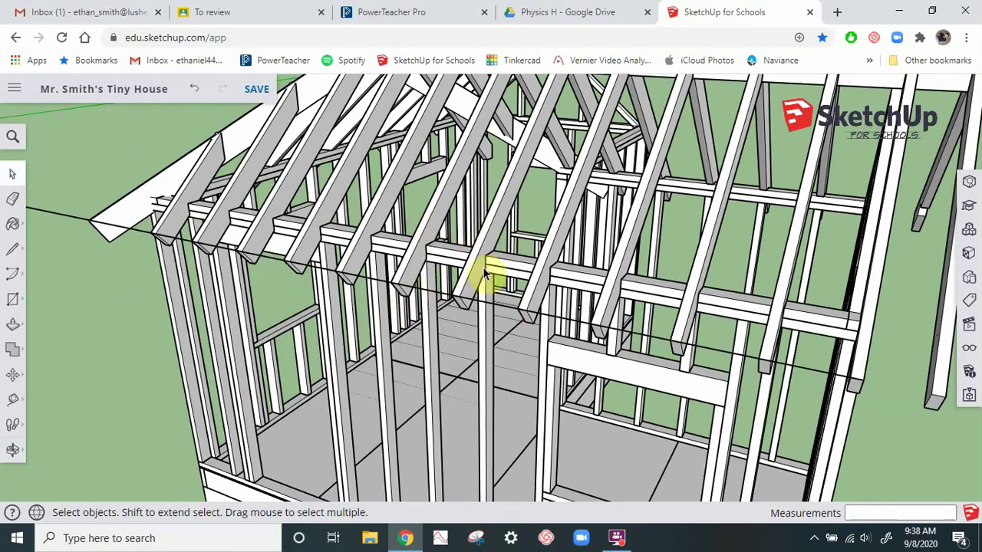
scroll(485, 274, down, 5)
scroll(587, 360, up, 8)
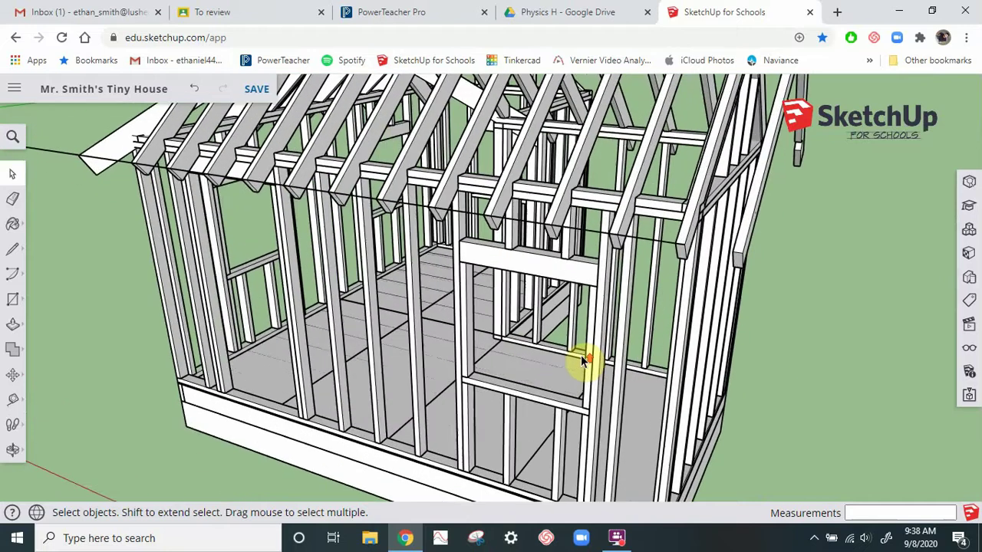
scroll(650, 414, down, 8)
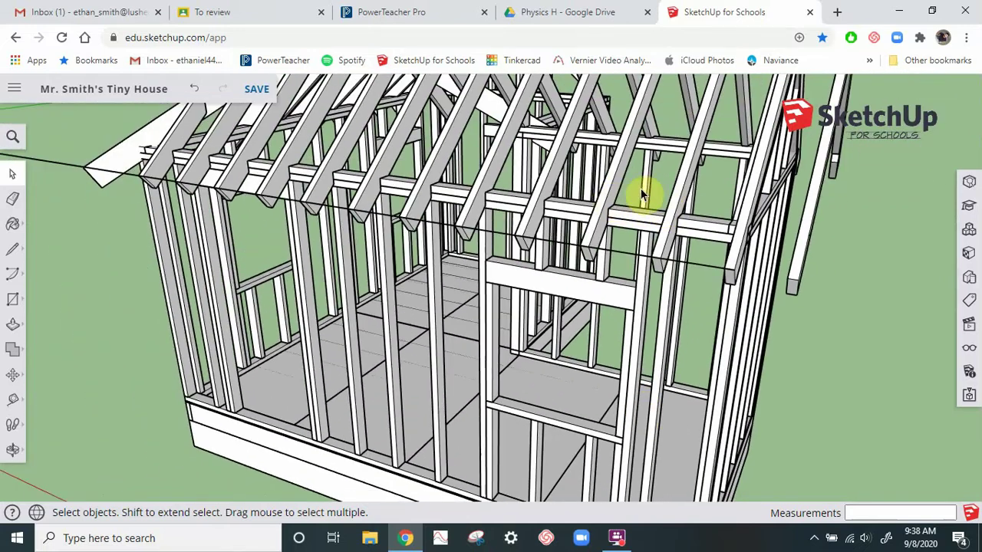
Step: Draw an upright 2" by 6" rectangle on the ground beside the house, locked perpendicular to the red axis
middle_drag(697, 333, 637, 318)
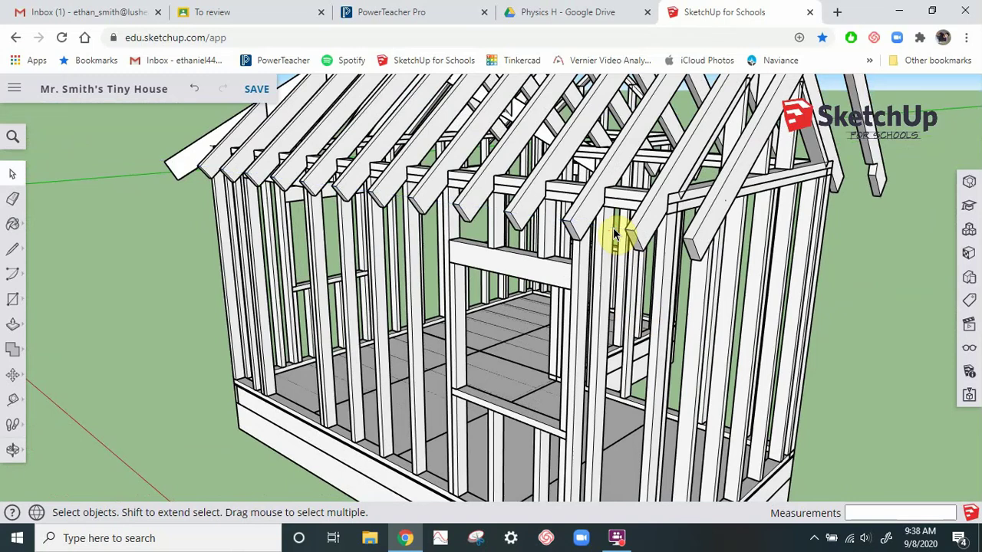
click(12, 300)
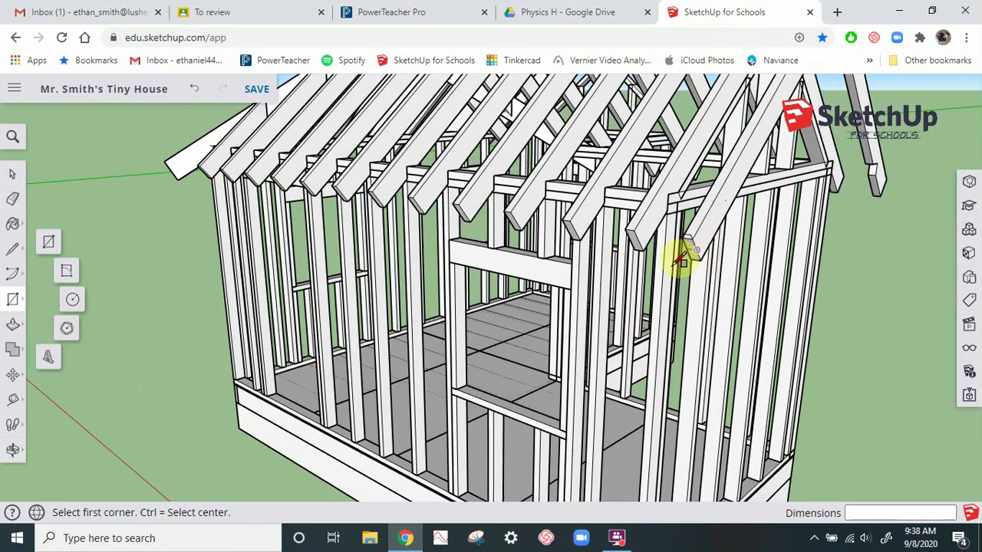
click(121, 419)
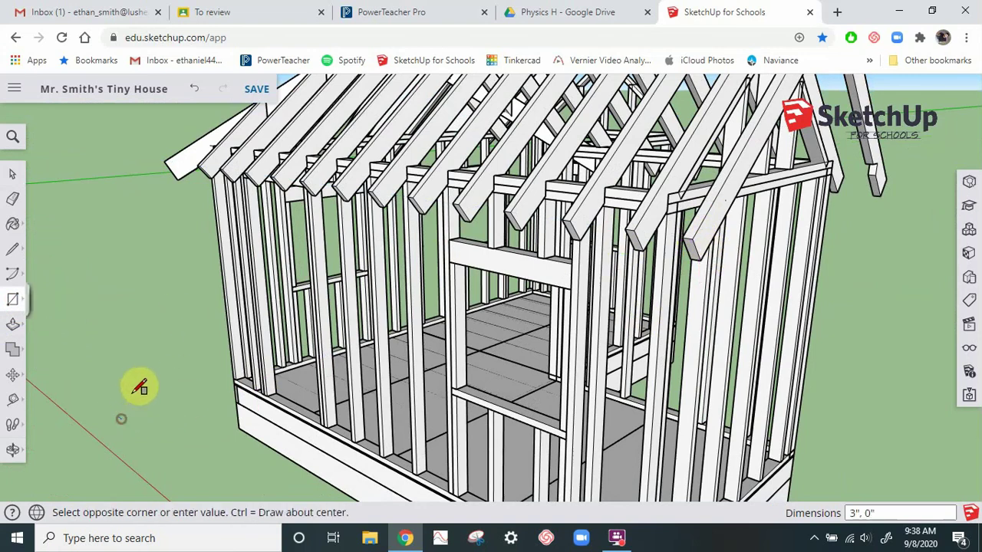
key(Right)
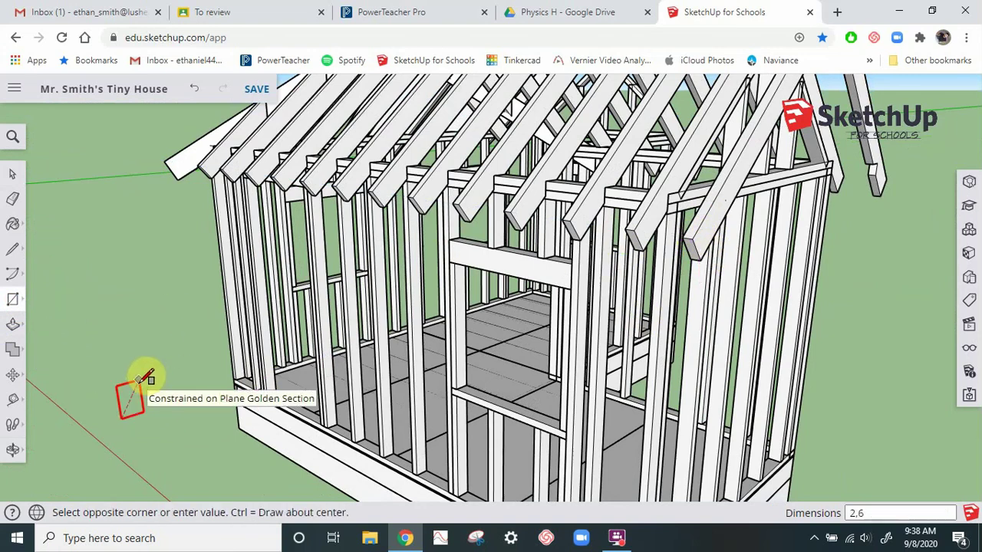
key(Escape)
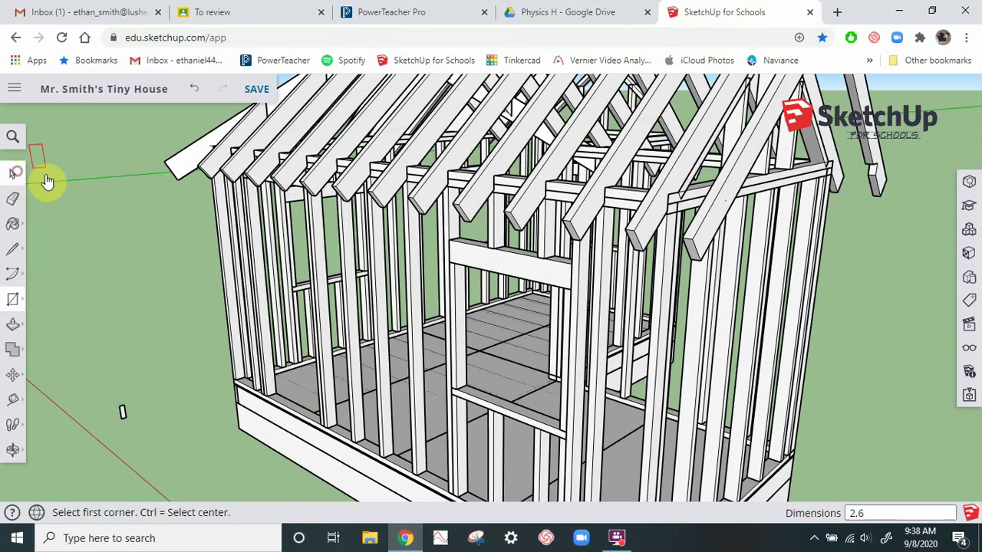
key(space)
scroll(136, 230, down, 4)
scroll(127, 302, up, 5)
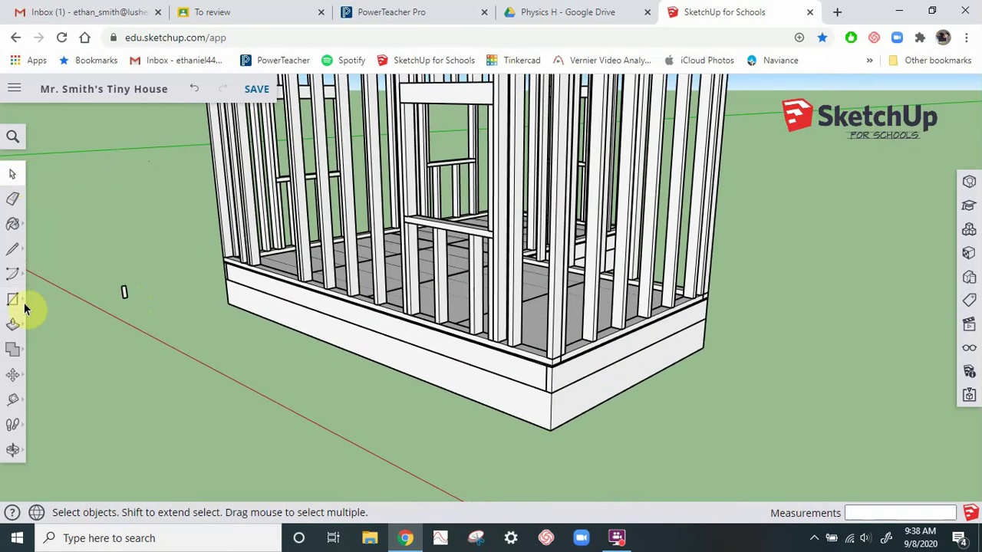
Step: Extrude the upright rectangle beside the house 20 feet along the red axis into a long board
click(23, 324)
drag(125, 300, 413, 438)
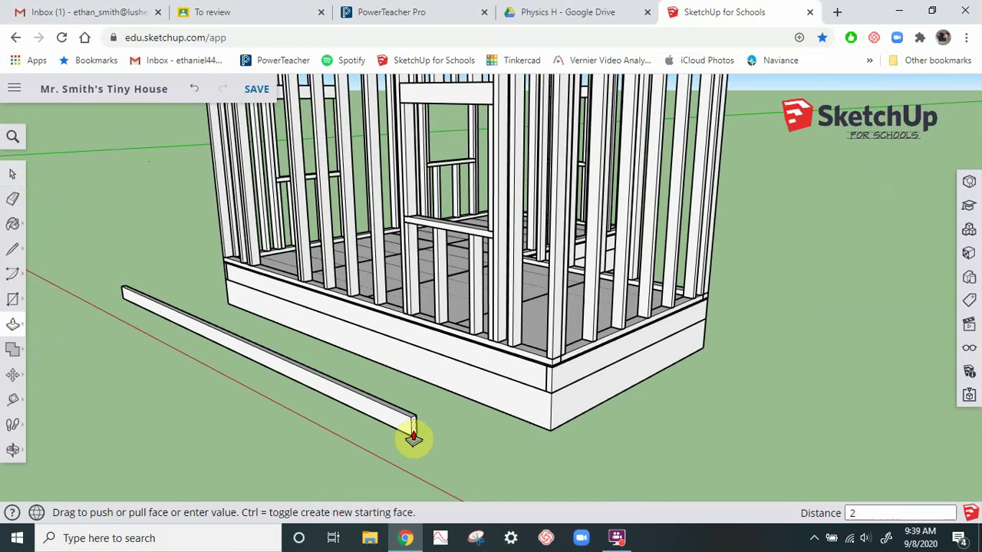
key(Return)
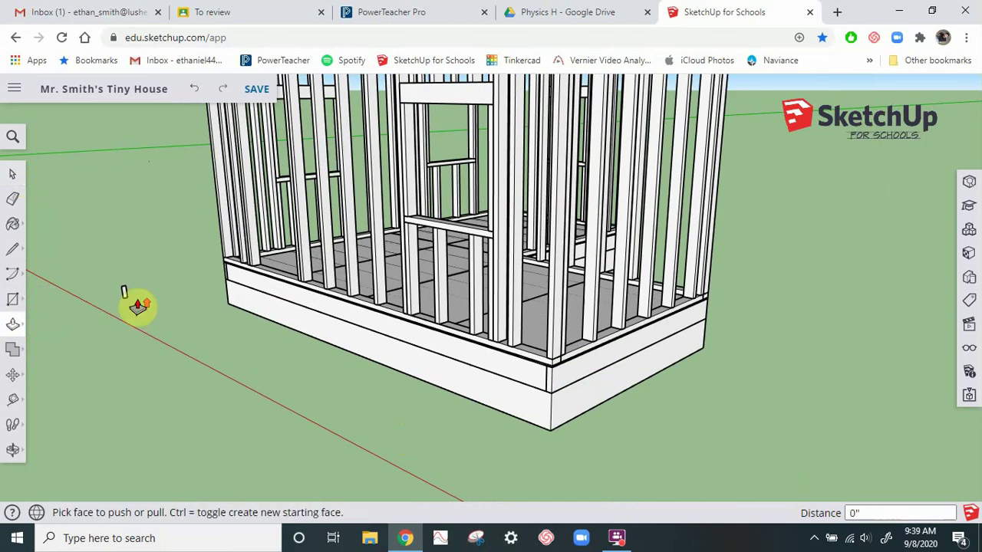
scroll(123, 301, up, 3)
drag(116, 295, 306, 420)
scroll(202, 386, down, 5)
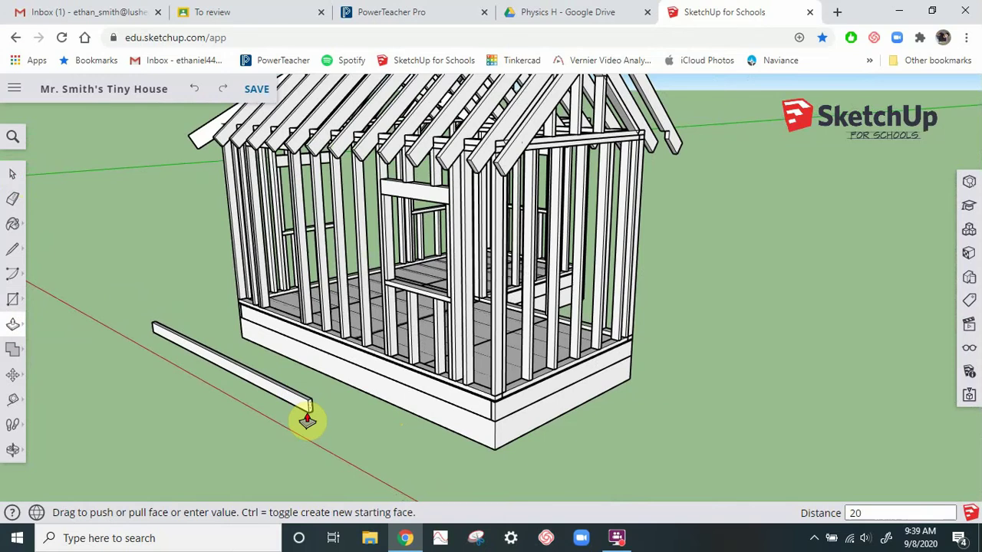
text(20)
key(Return)
Step: Make the whole 20-foot board a component named fascia
click(13, 174)
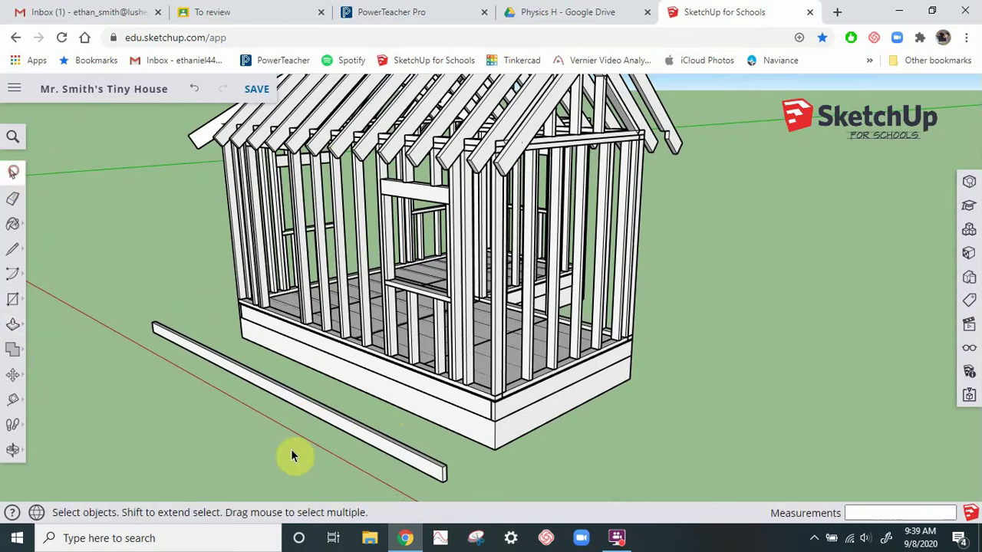
triple_click(290, 400)
right_click(291, 403)
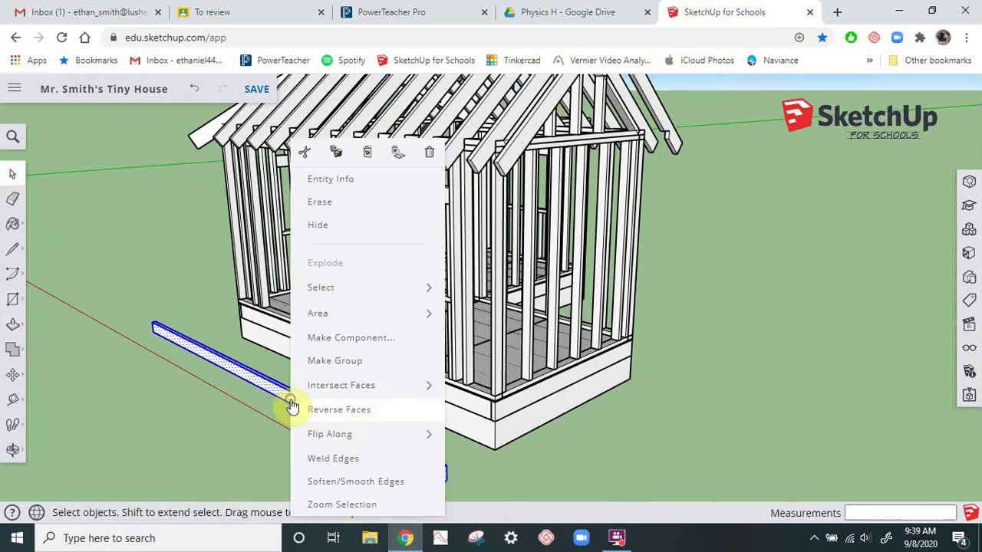
click(322, 339)
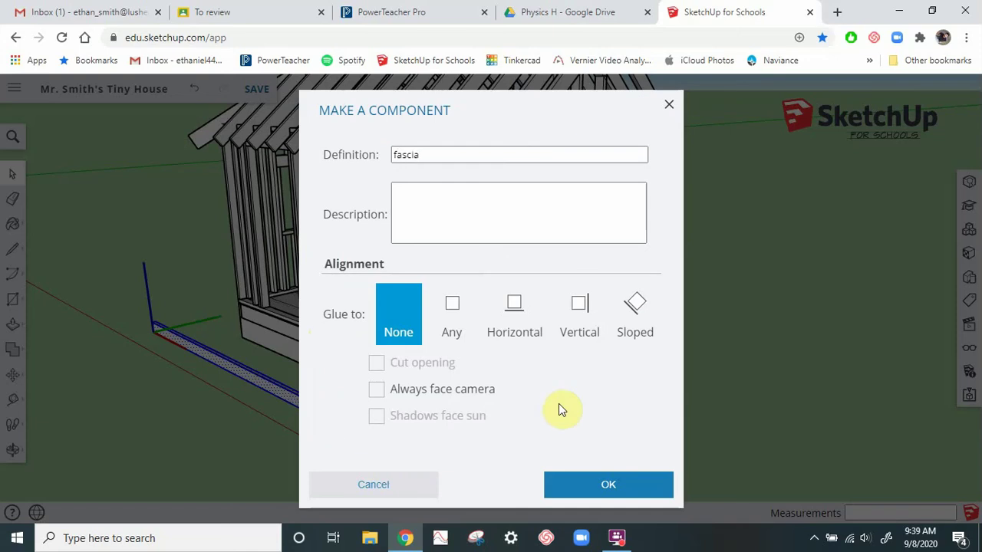
click(606, 487)
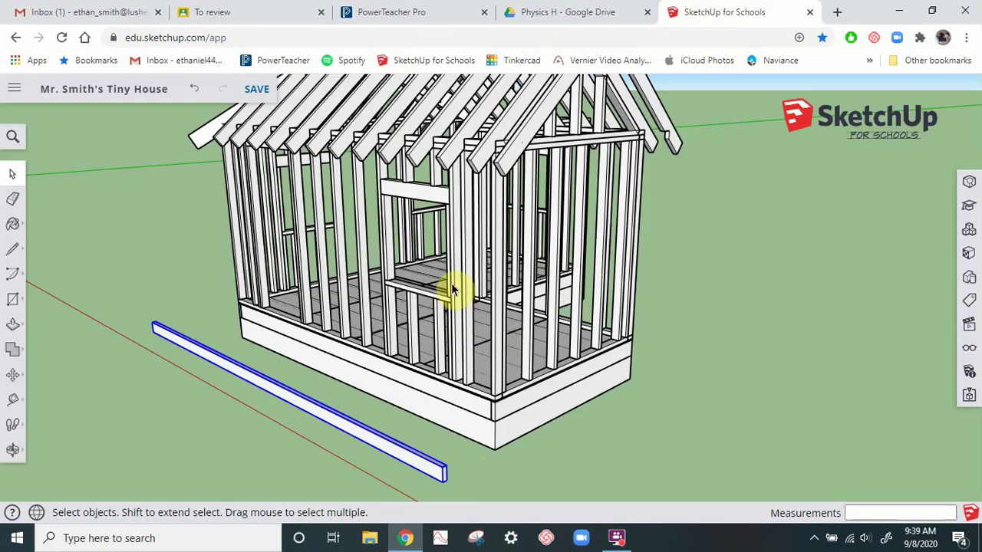
Step: Move the fascia by its upper back end corner onto the upper tail corner of the gable-end overhang rafter on the window-wall side
scroll(463, 483, up, 2)
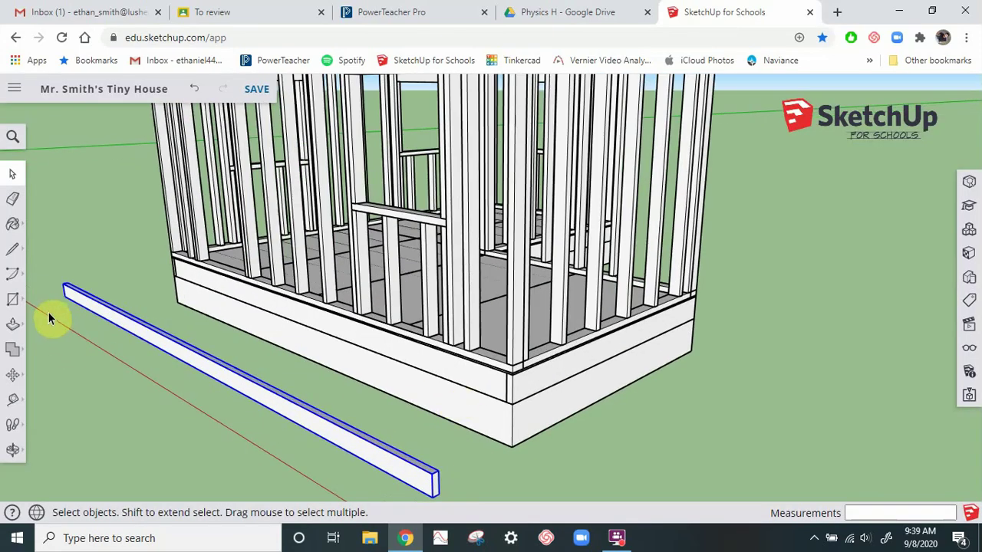
click(14, 376)
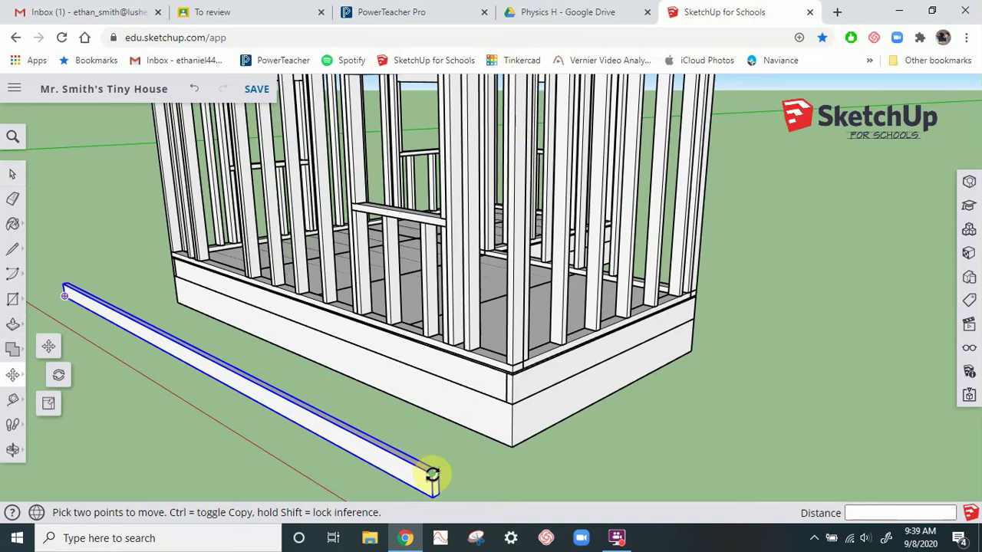
click(423, 471)
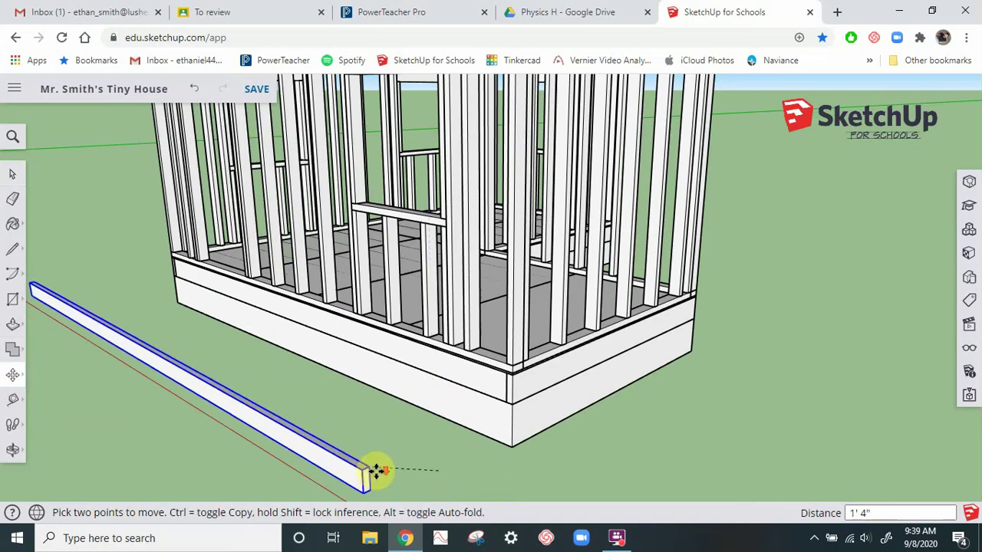
scroll(375, 467, down, 4)
scroll(443, 227, up, 6)
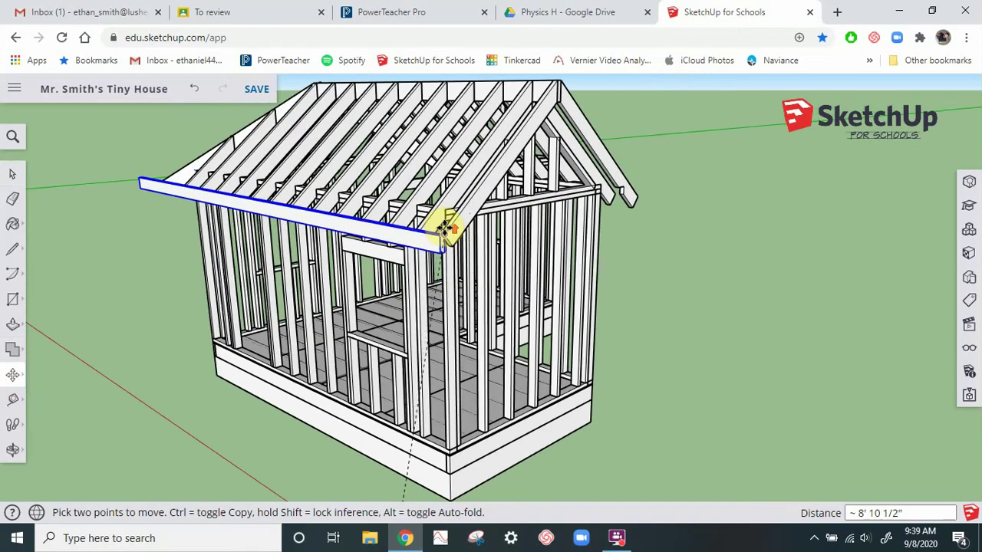
scroll(445, 234, up, 2)
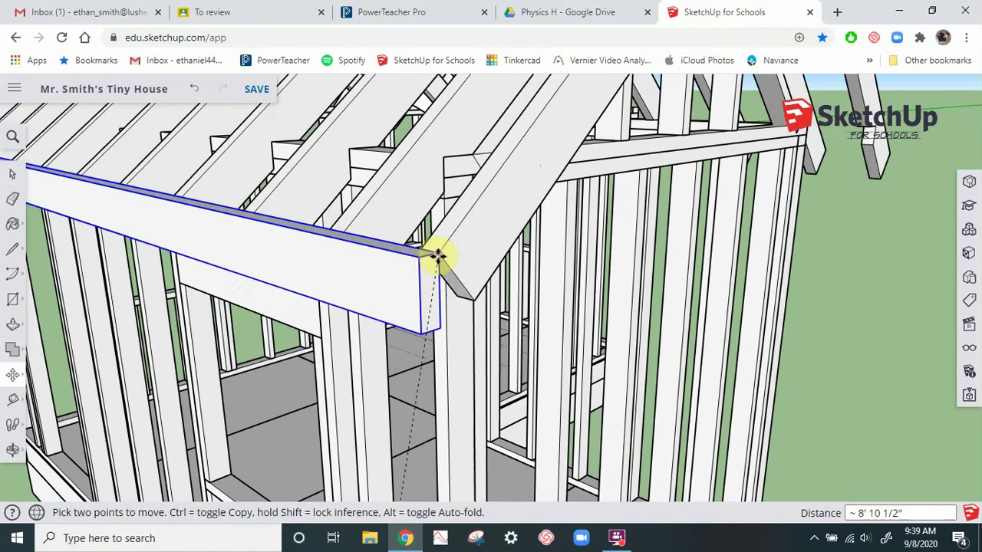
click(437, 255)
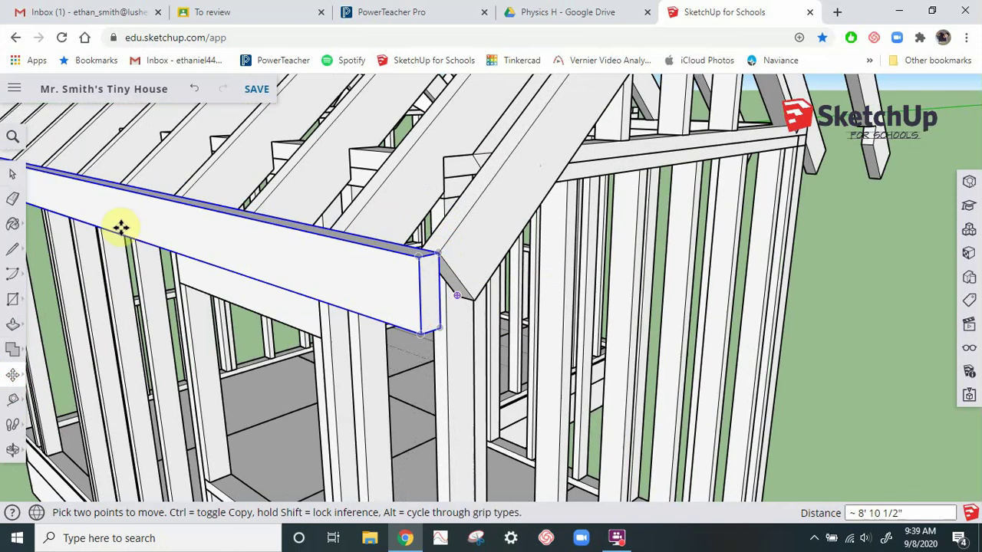
Step: Rotate the fascia about its upper back corner so its back face lies flush against the sloped rafter tail cuts
click(13, 378)
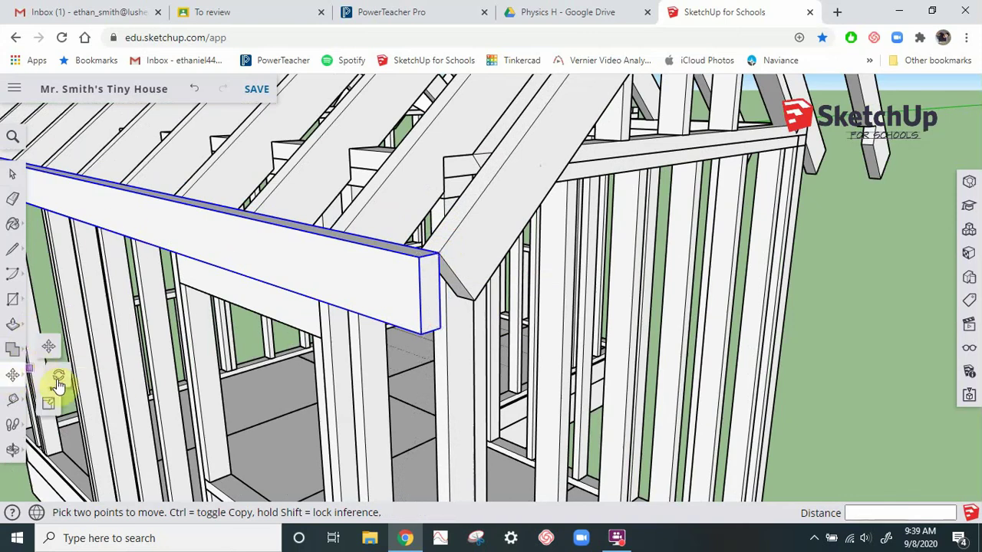
click(59, 381)
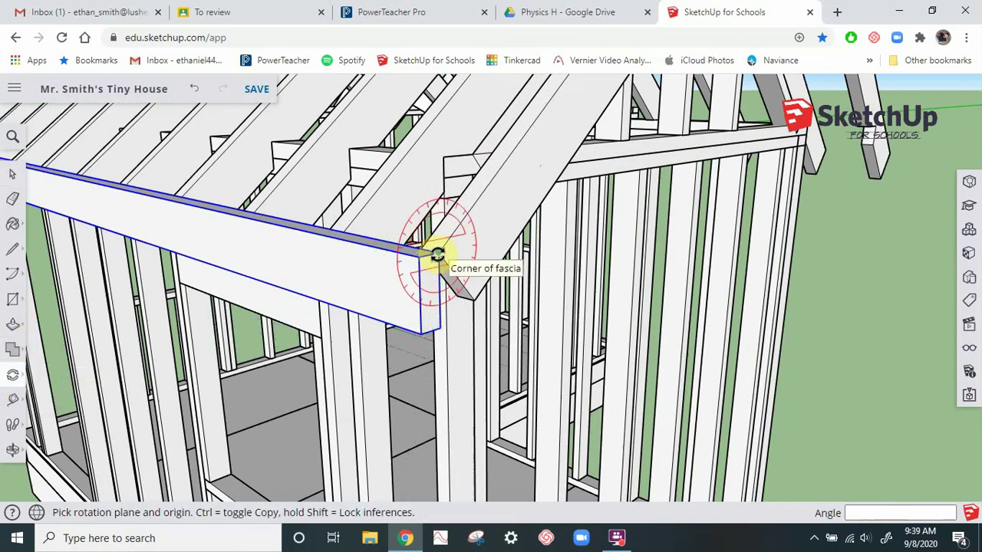
drag(438, 255, 439, 313)
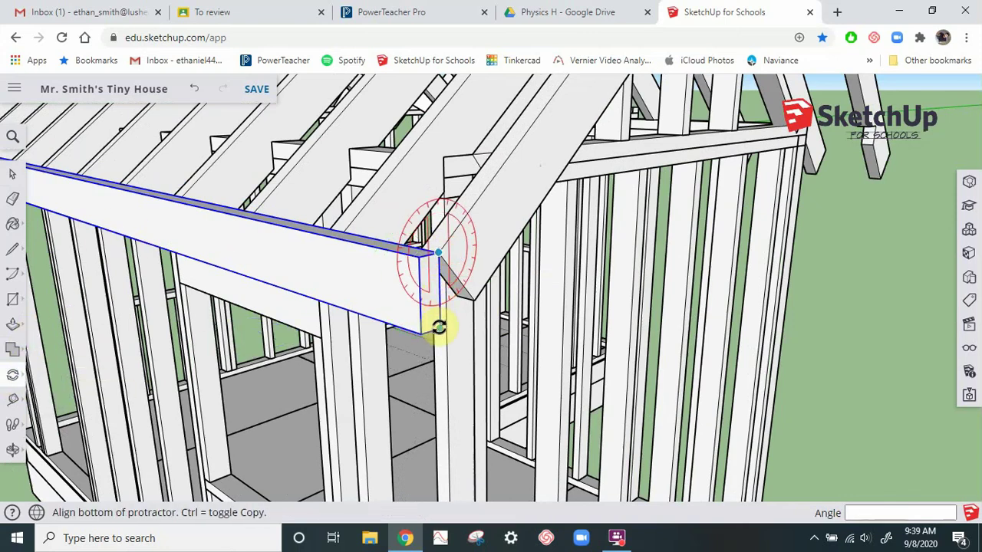
click(440, 327)
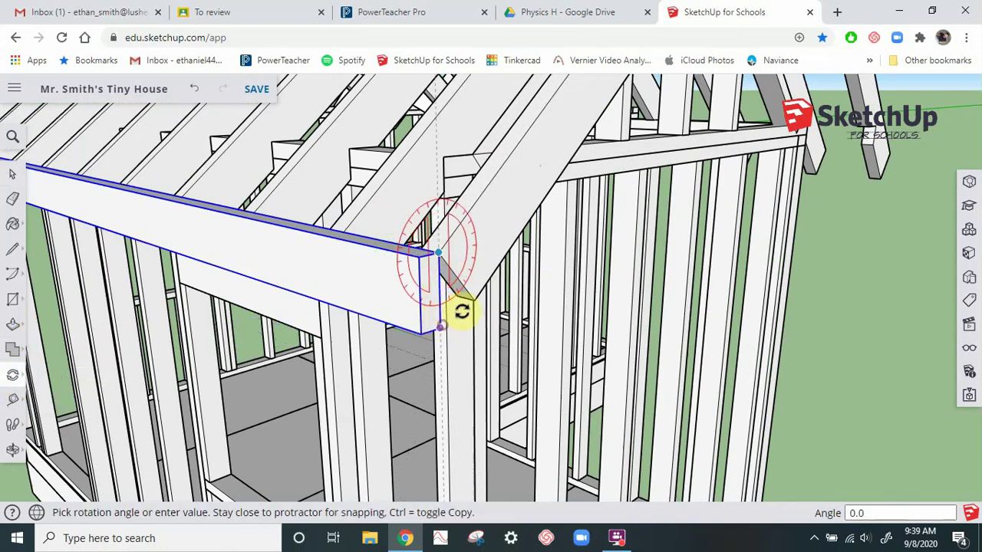
click(493, 339)
key(space)
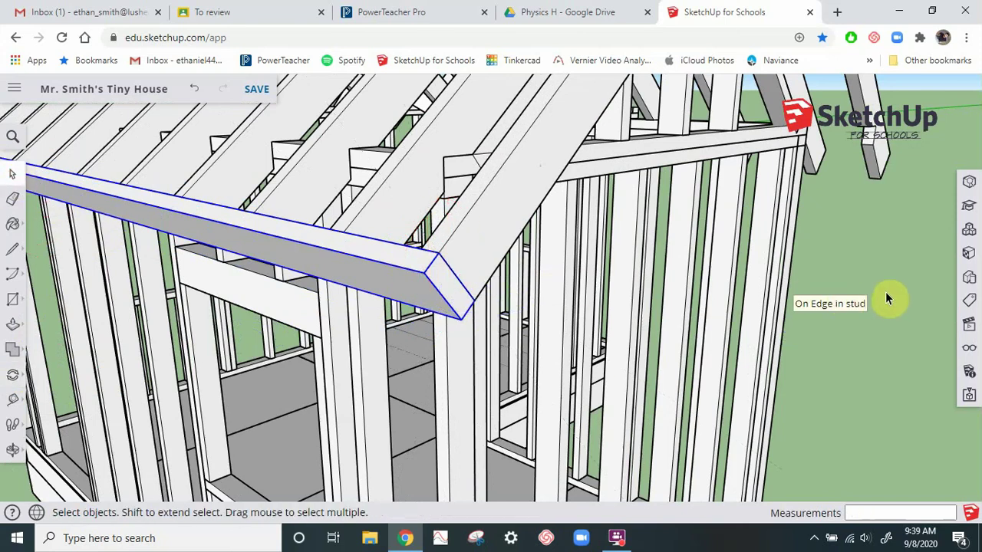
click(853, 287)
Step: Open the fascia, push its overlong end back 1' 11 5/16" to the corner of the hip rafter's tail, and close the component
scroll(854, 287, down, 7)
middle_drag(435, 218, 486, 235)
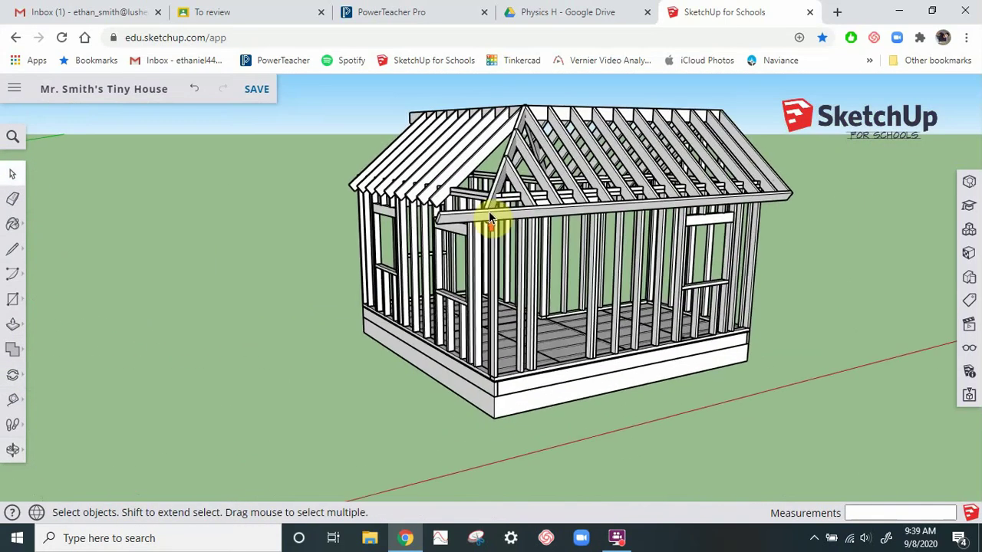
scroll(489, 215, up, 5)
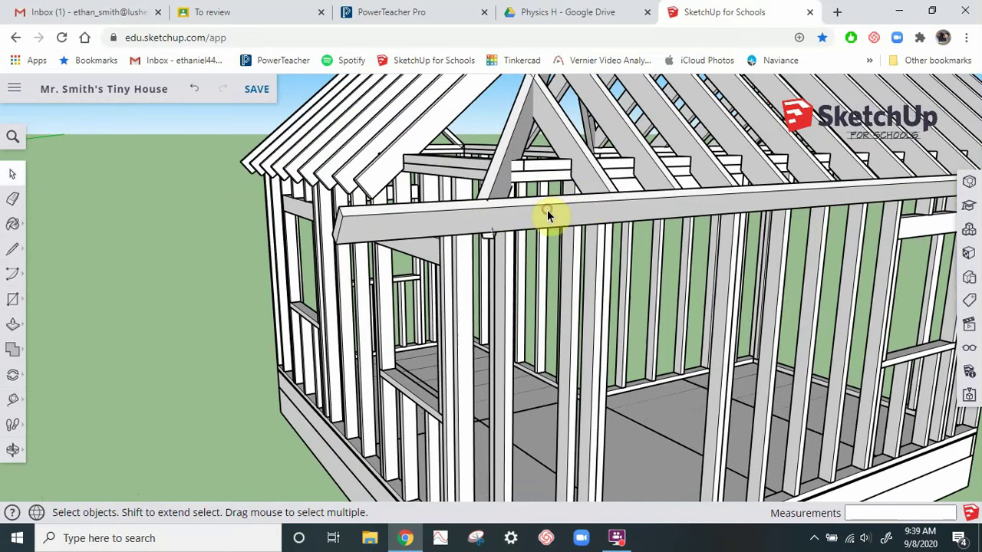
click(547, 209)
double_click(542, 211)
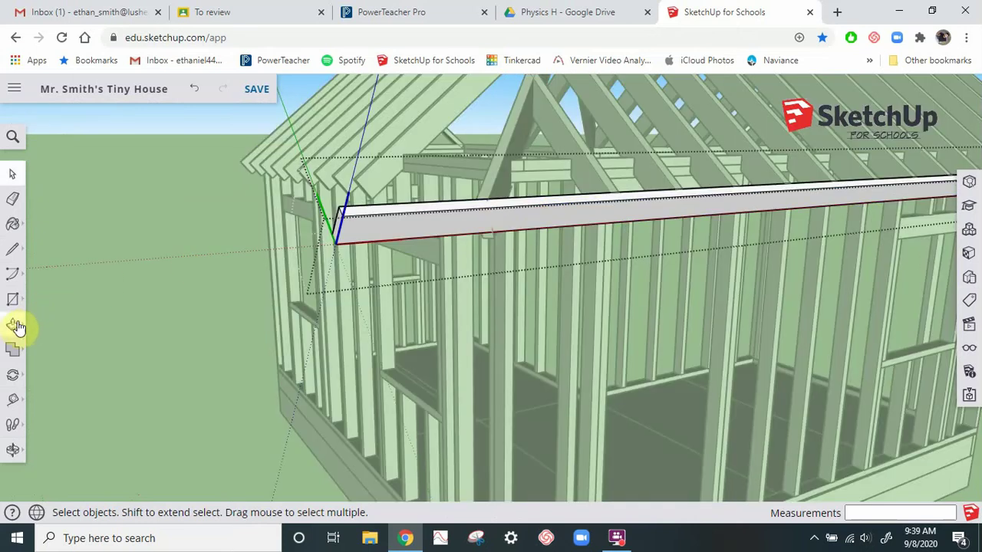
click(15, 326)
drag(337, 237, 376, 234)
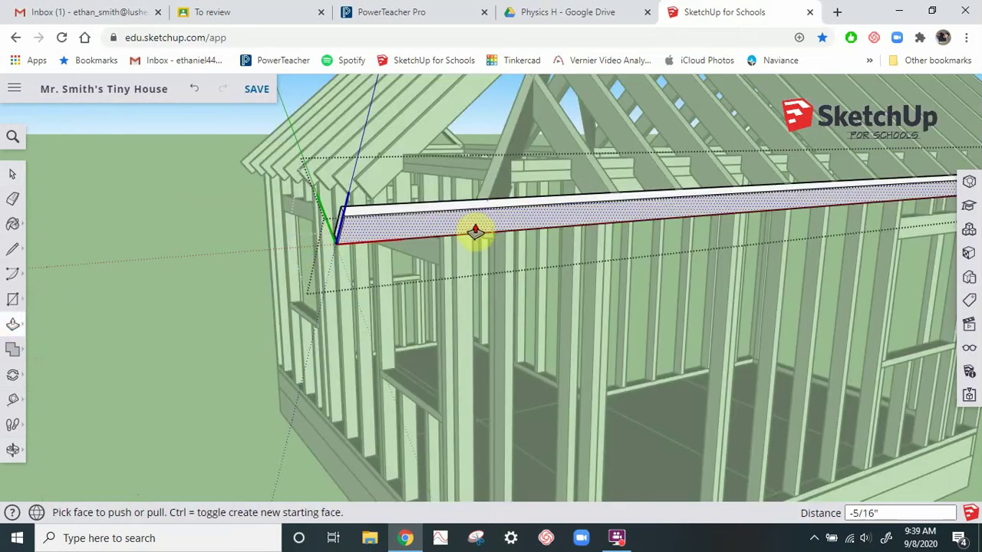
middle_drag(383, 235, 495, 258)
click(510, 256)
drag(510, 256, 590, 220)
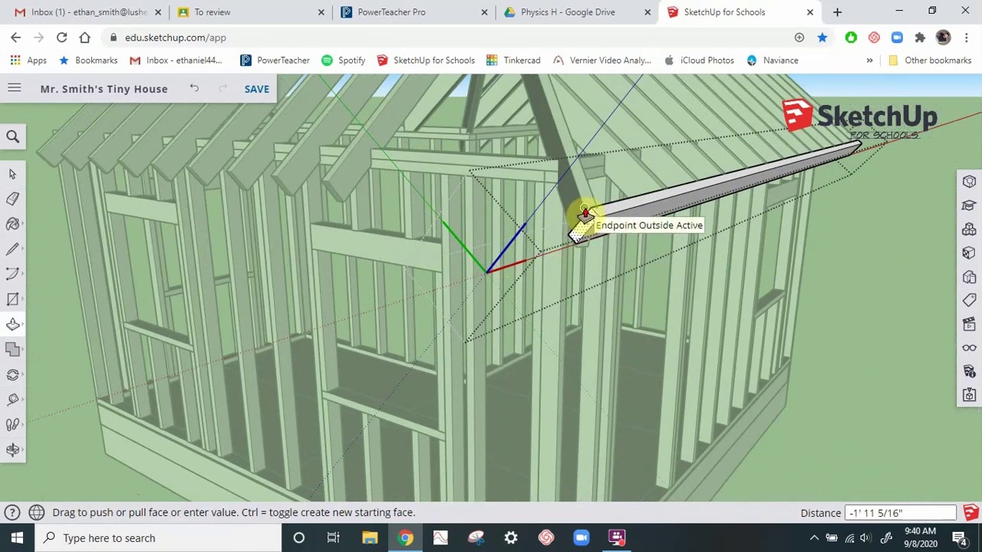
click(587, 216)
middle_drag(662, 256, 523, 222)
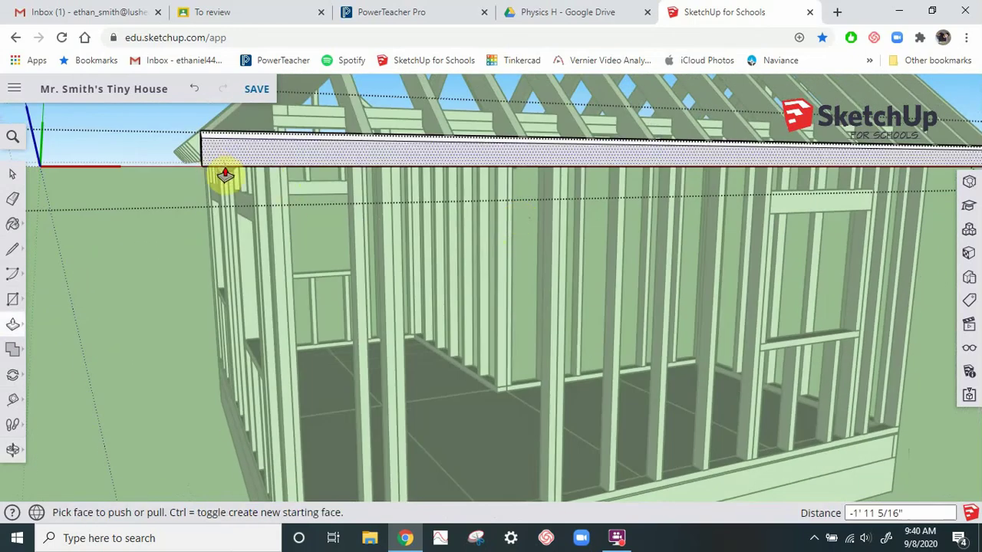
middle_drag(233, 180, 464, 278)
scroll(464, 279, down, 5)
click(13, 175)
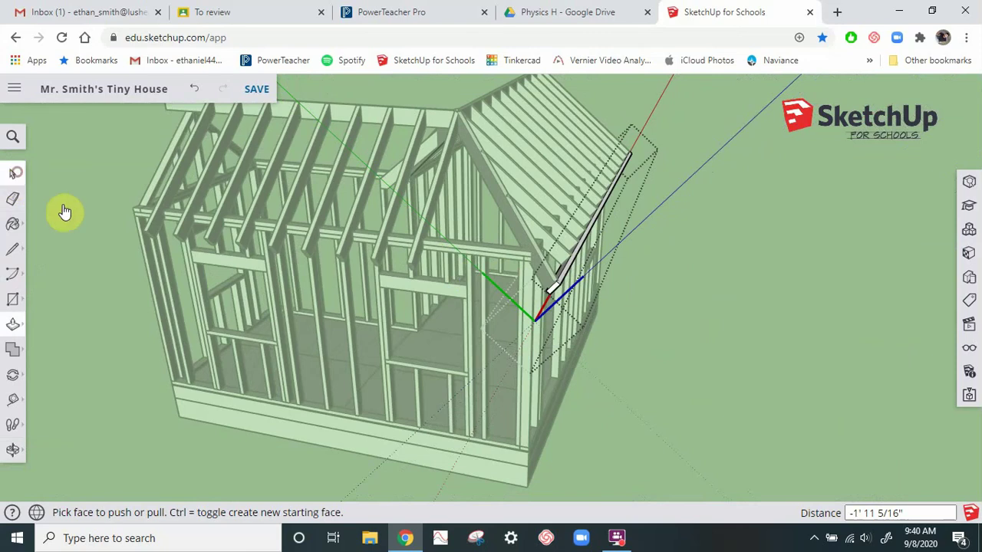
mouse_move(570, 340)
middle_down()
mouse_move(526, 309)
mouse_move(401, 320)
mouse_move(452, 346)
mouse_move(241, 361)
mouse_move(606, 363)
mouse_move(425, 360)
mouse_move(287, 385)
mouse_move(555, 351)
mouse_move(390, 353)
mouse_move(340, 334)
mouse_move(385, 302)
mouse_move(501, 307)
mouse_move(583, 253)
mouse_move(631, 242)
mouse_move(859, 401)
mouse_move(719, 154)
middle_up()
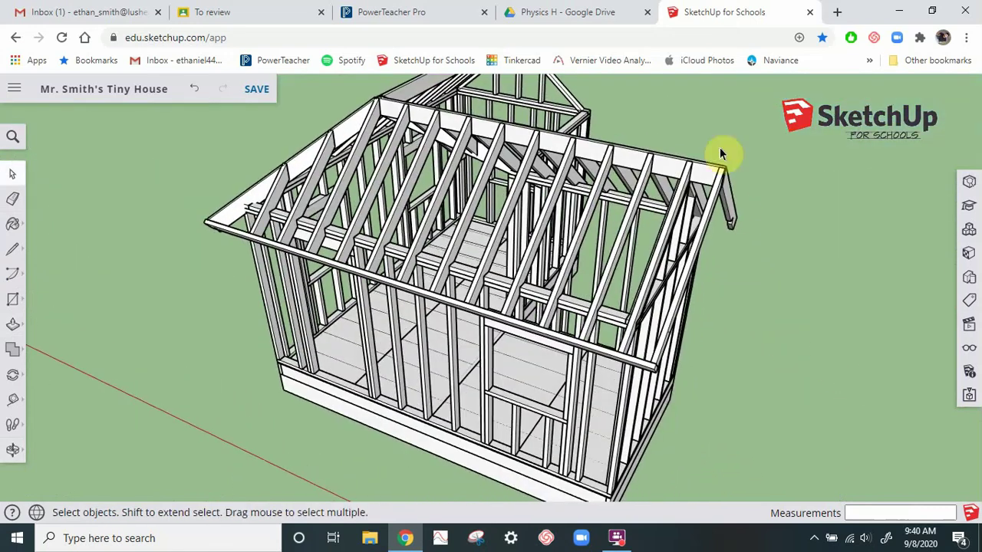
middle_drag(783, 351, 666, 322)
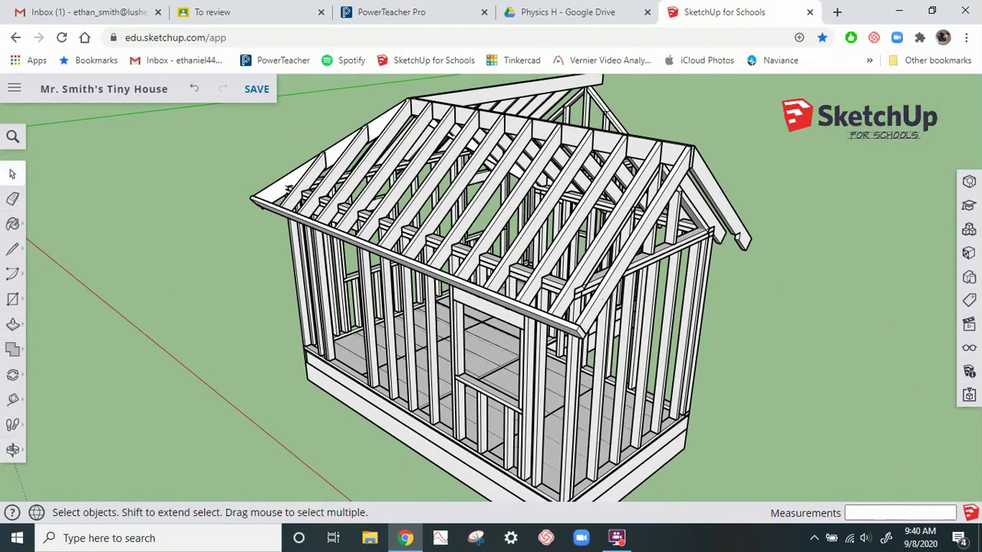